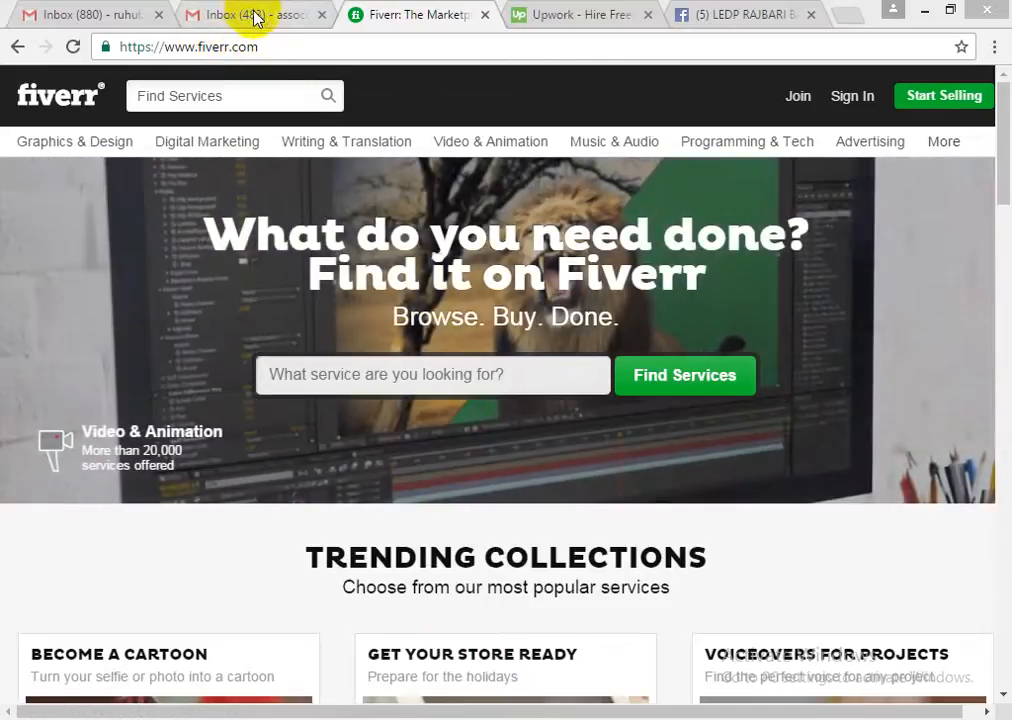
# - Bring up Fiverr's Join prompt from the selling link and choose to continue with e-mail
pyautogui.moveTo(360, 141)
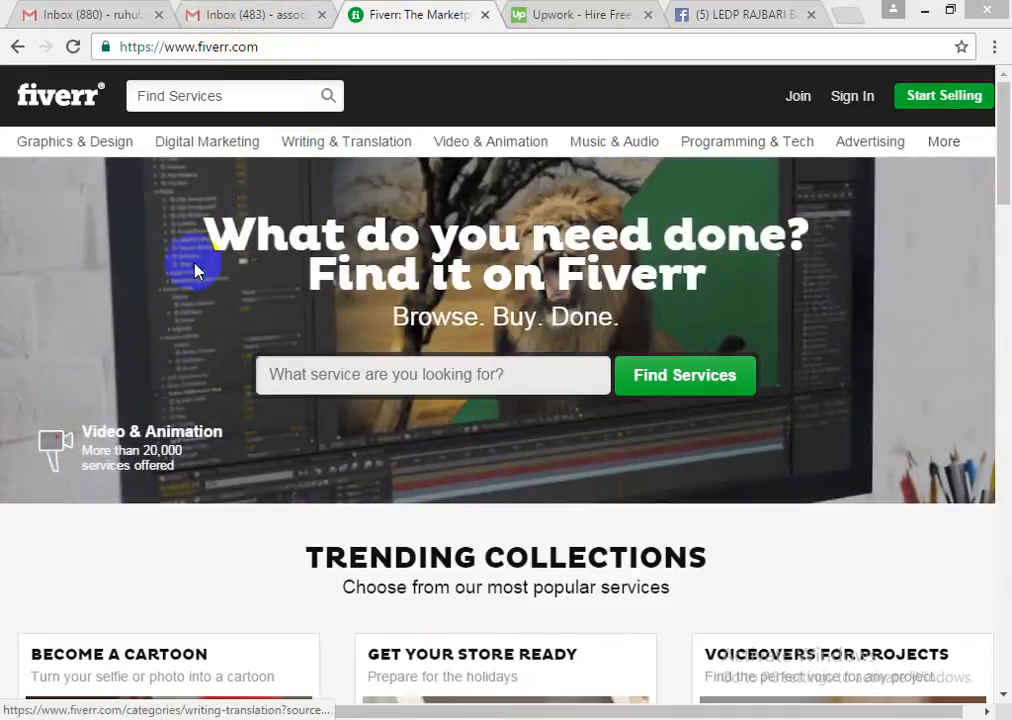
pyautogui.moveTo(198, 47); pyautogui.dragTo(231, 50)
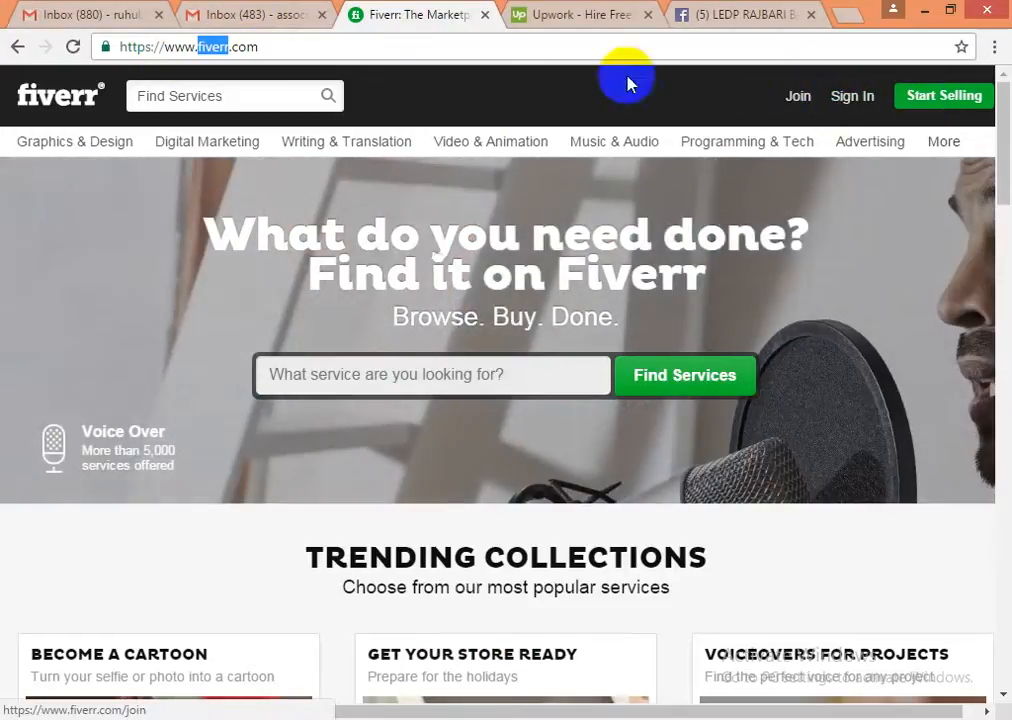
pyautogui.click(946, 96)
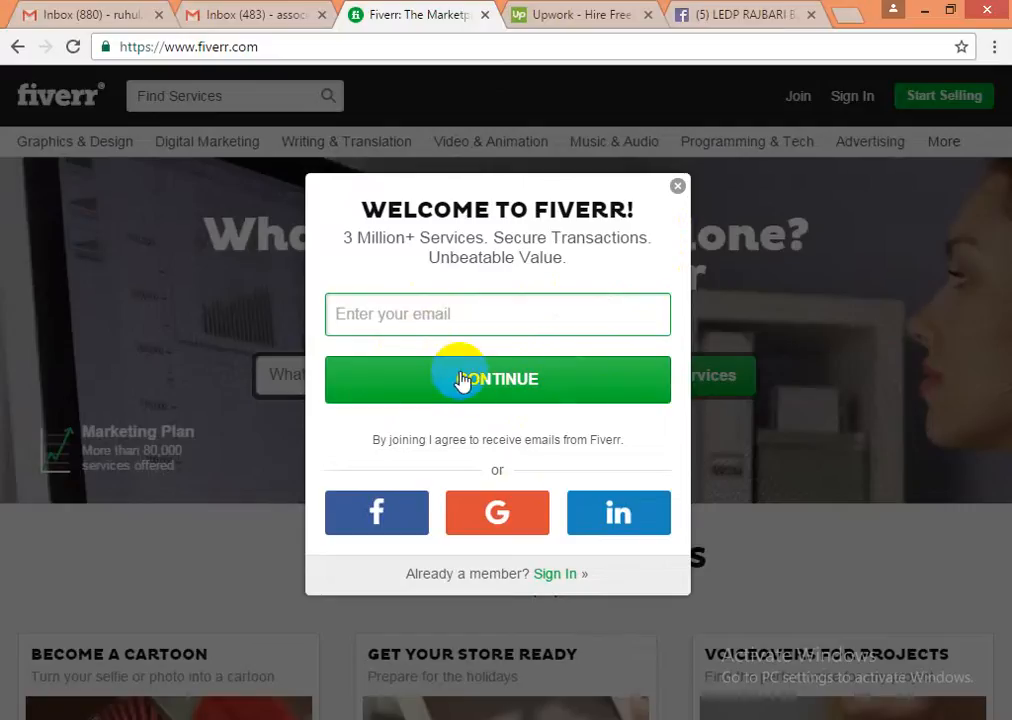
pyautogui.click(677, 187)
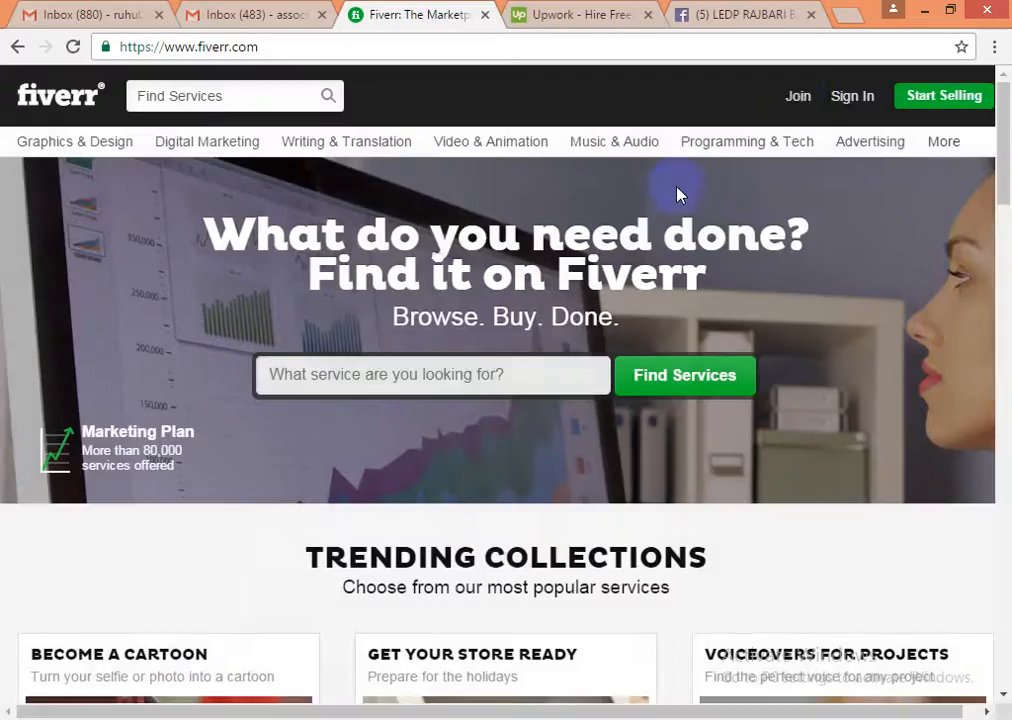
pyautogui.click(797, 97)
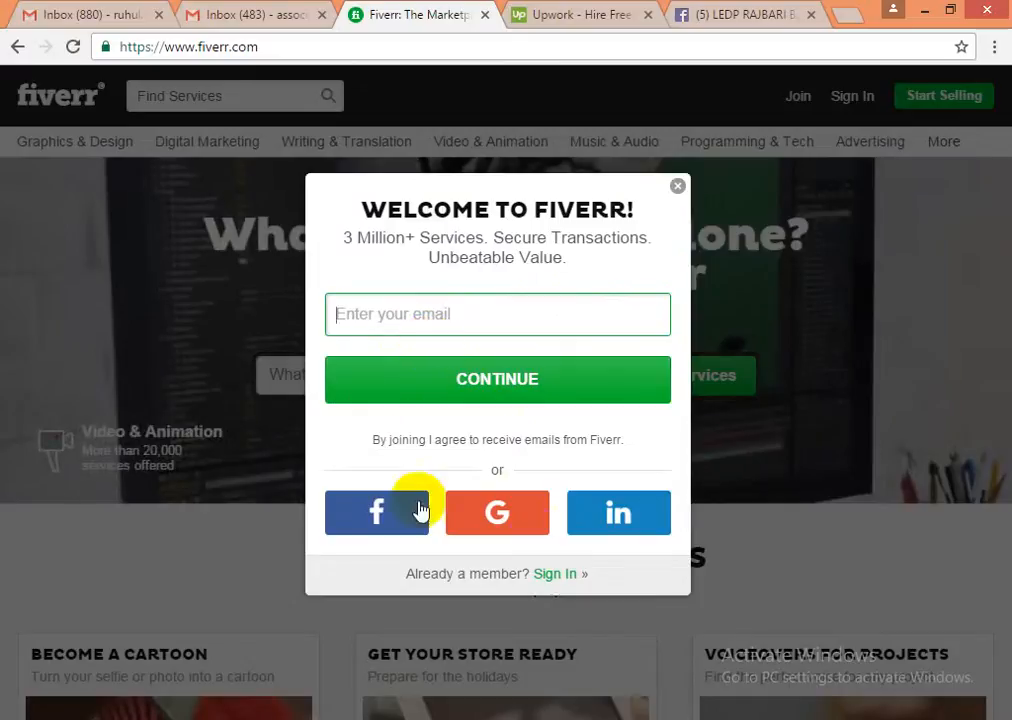
pyautogui.click(612, 387)
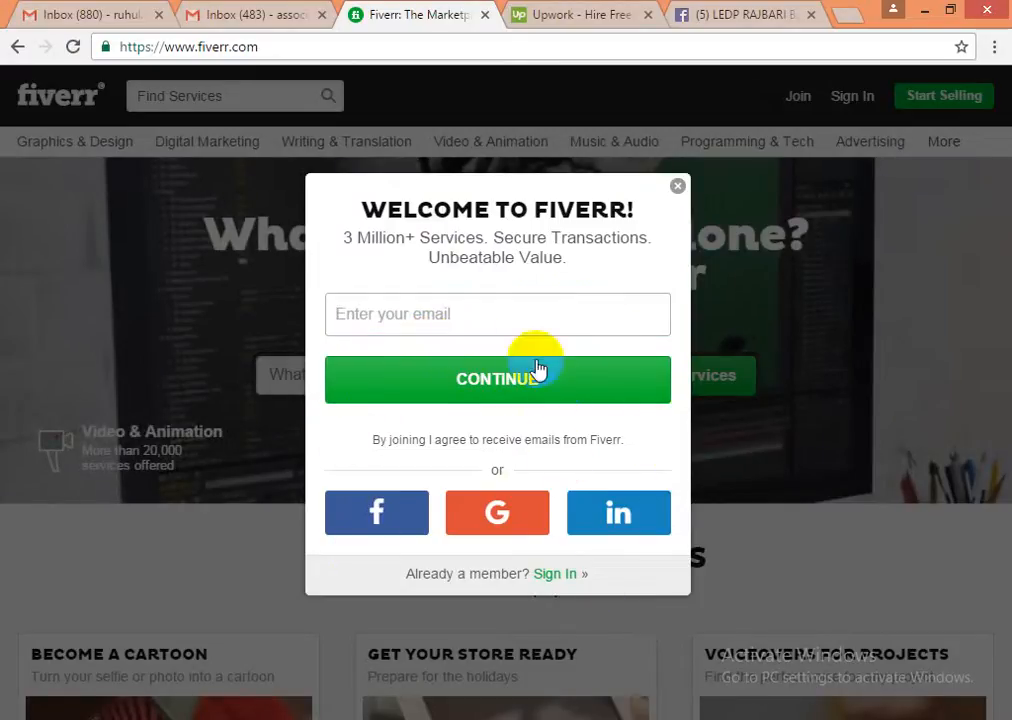
# - Enter your e-mail address and continue to the username and password step
pyautogui.click(379, 314)
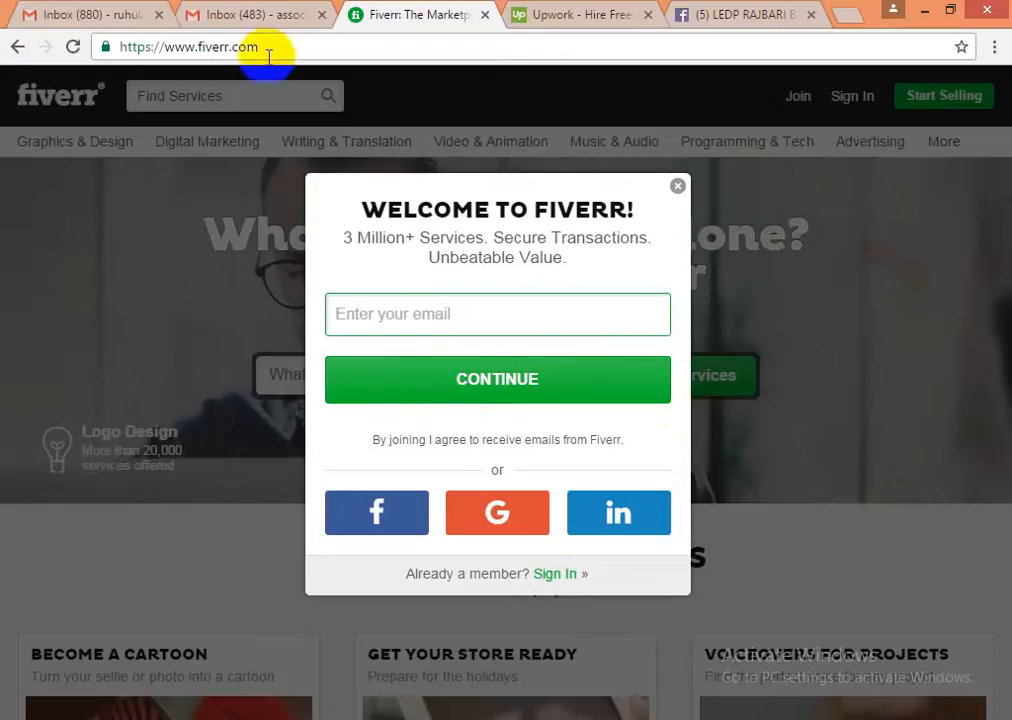
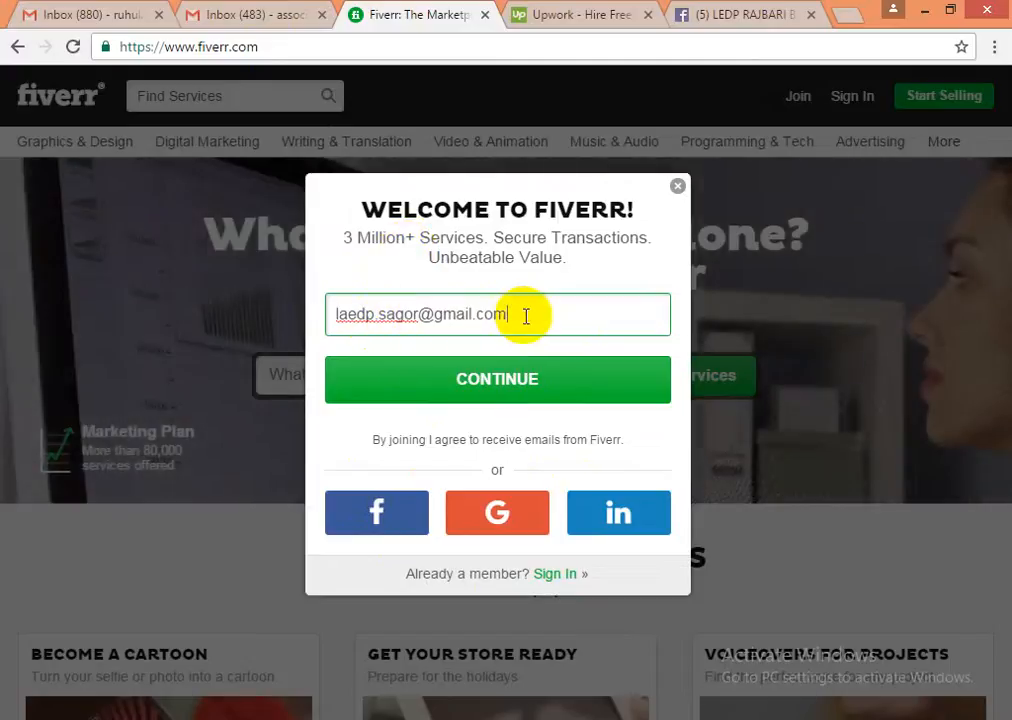
pyautogui.click(468, 398)
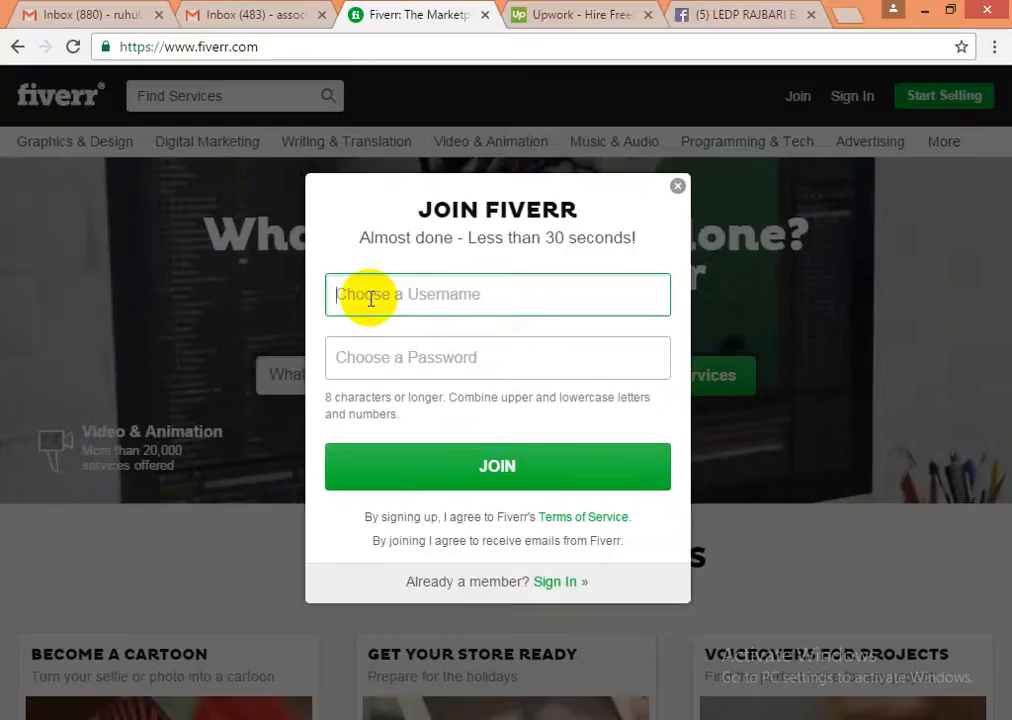
# - Enter a username and remove the disallowed dot so it is accepted
pyautogui.write('ledp sagor')
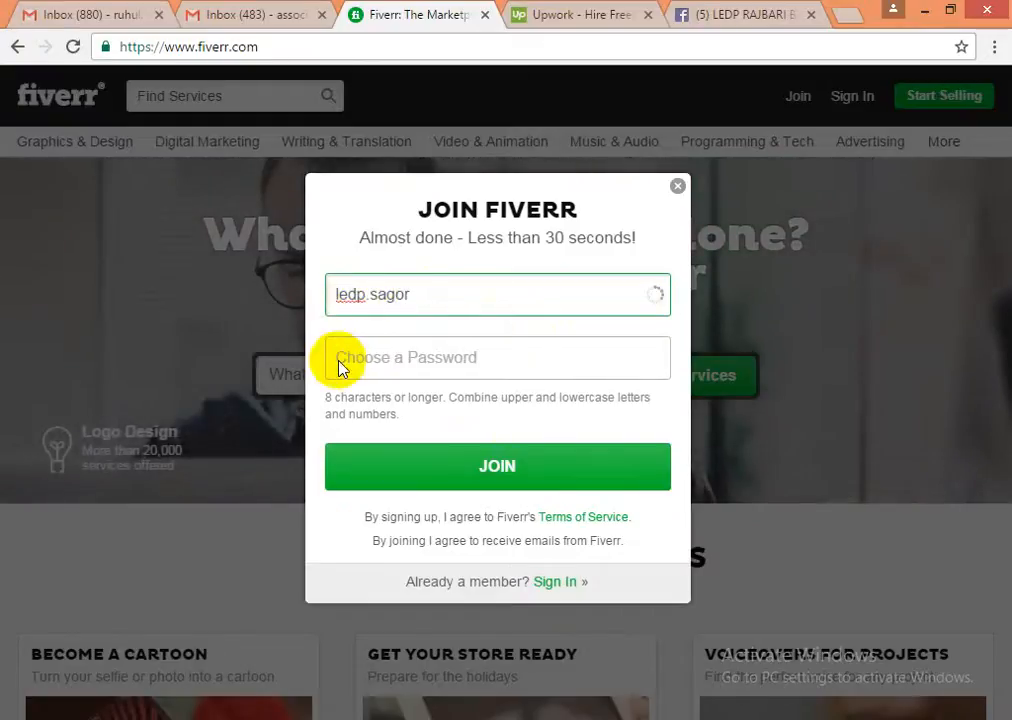
pyautogui.click(380, 295)
pyautogui.press('Left')
pyautogui.press('BackSpace')
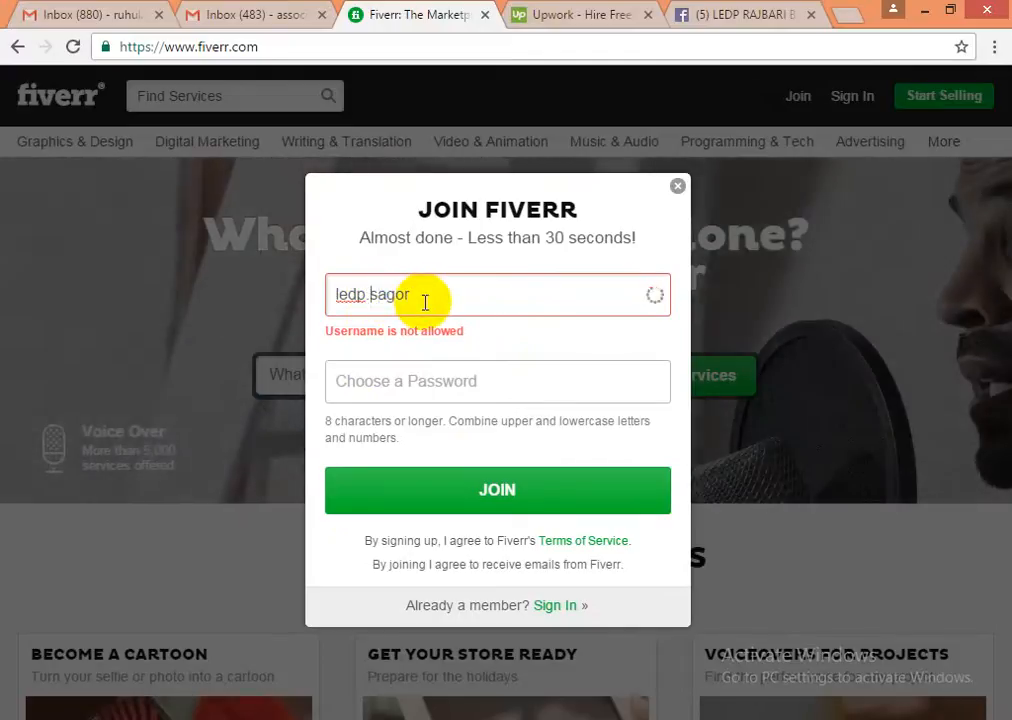
pyautogui.press('BackSpace')
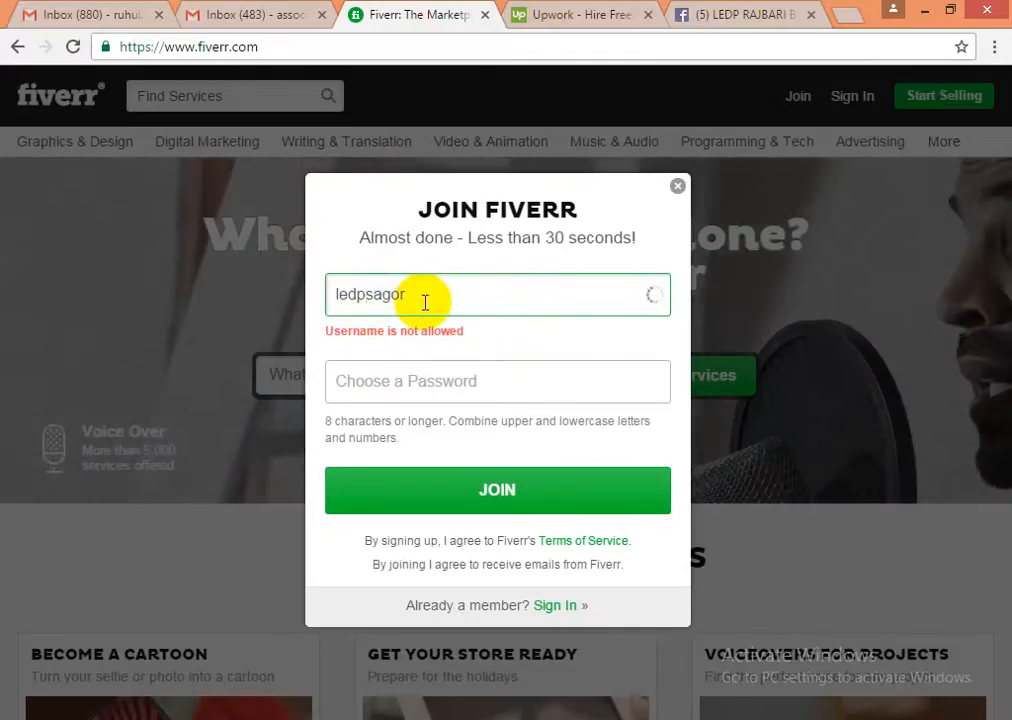
pyautogui.click(422, 296)
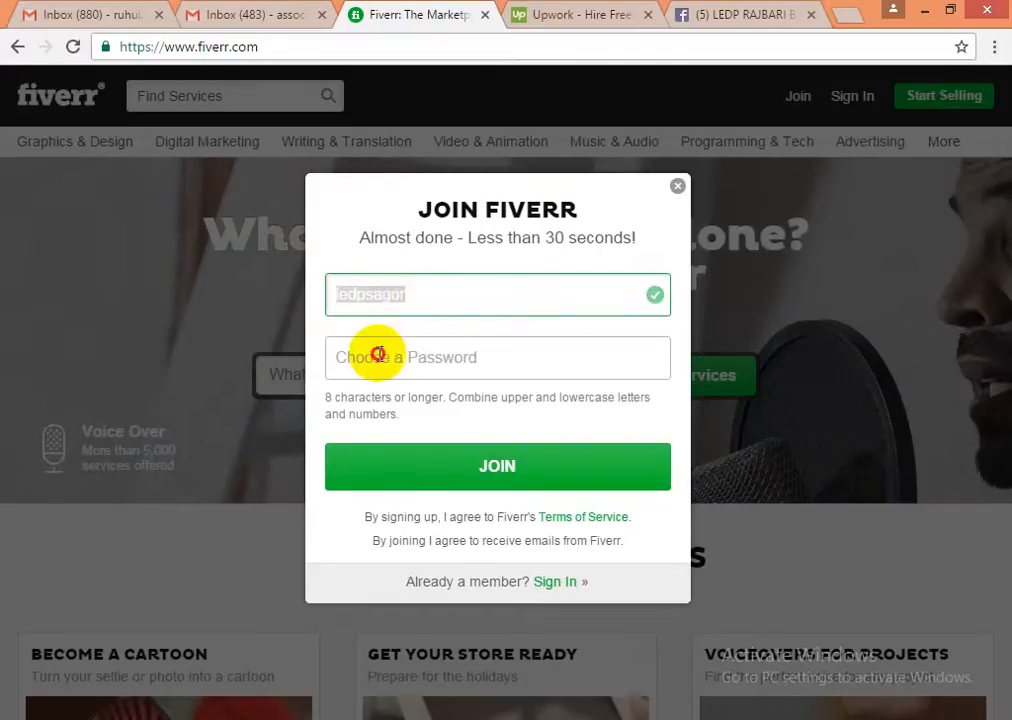
# - Replace the rejected password with one meeting the requirements hint and submit JOIN
pyautogui.click(381, 356)
pyautogui.write('•')
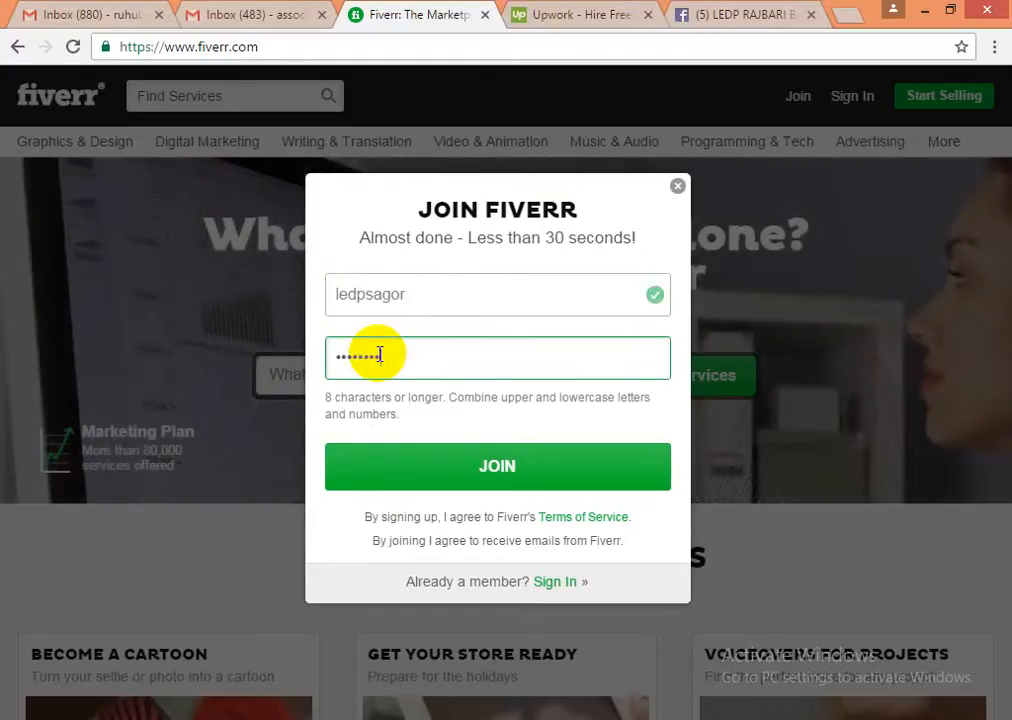
pyautogui.click(472, 474)
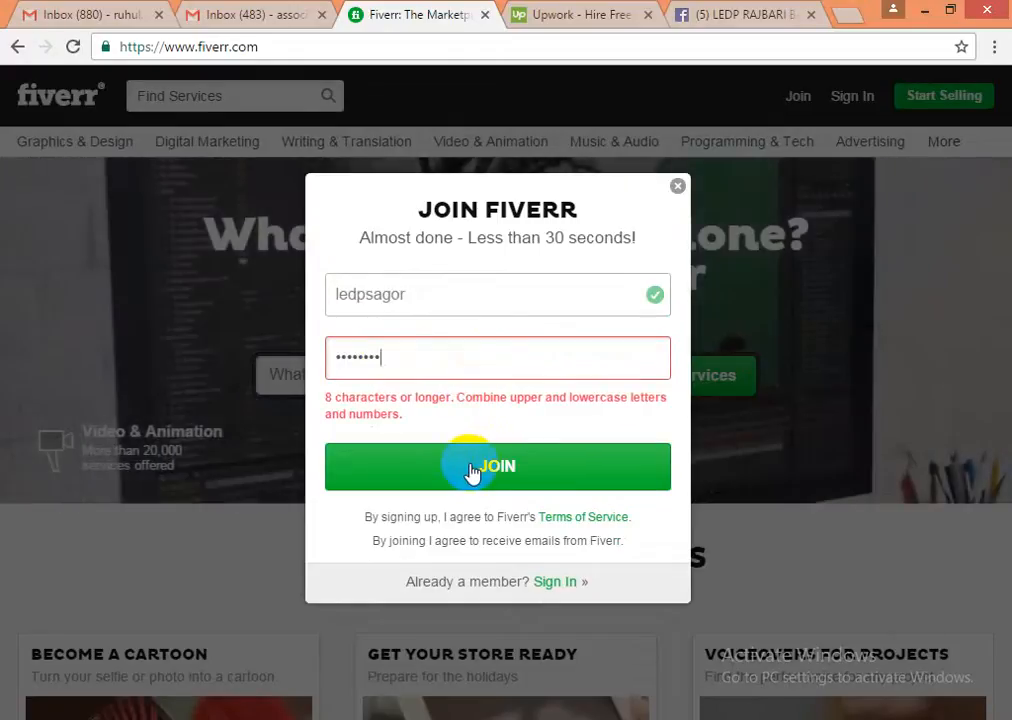
pyautogui.moveTo(336, 398); pyautogui.dragTo(599, 406)
pyautogui.click(430, 355)
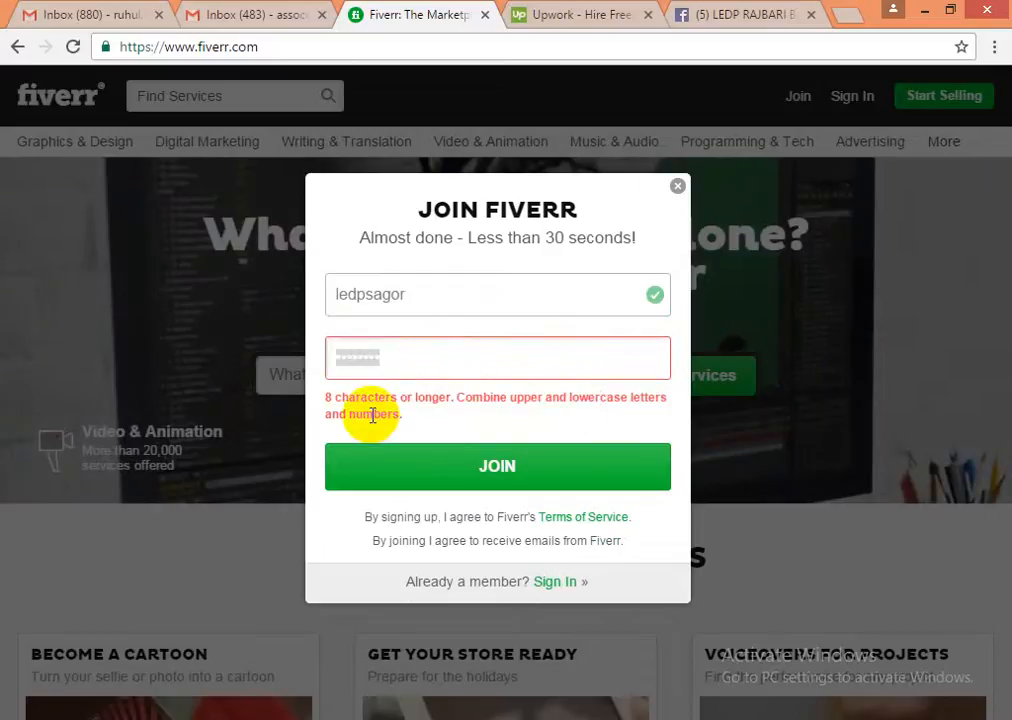
pyautogui.click(399, 362)
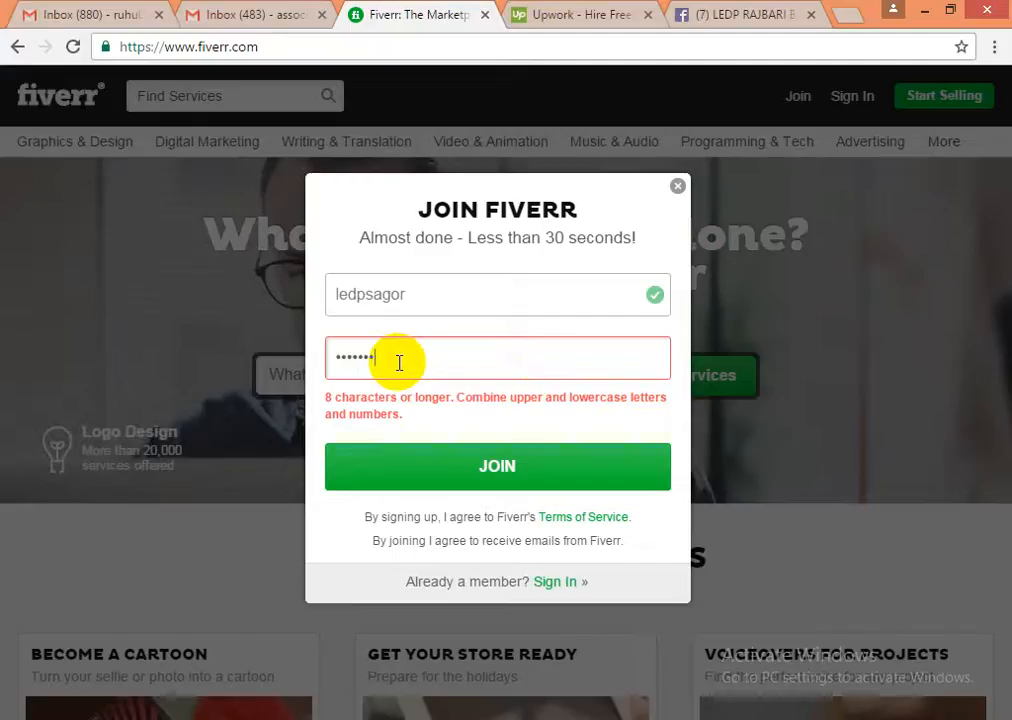
pyautogui.press('BackSpace')
pyautogui.press('BackSpace')
pyautogui.press('BackSpace')
pyautogui.press('BackSpace')
pyautogui.press('BackSpace')
pyautogui.press('BackSpace')
pyautogui.press('BackSpace')
pyautogui.press('BackSpace')
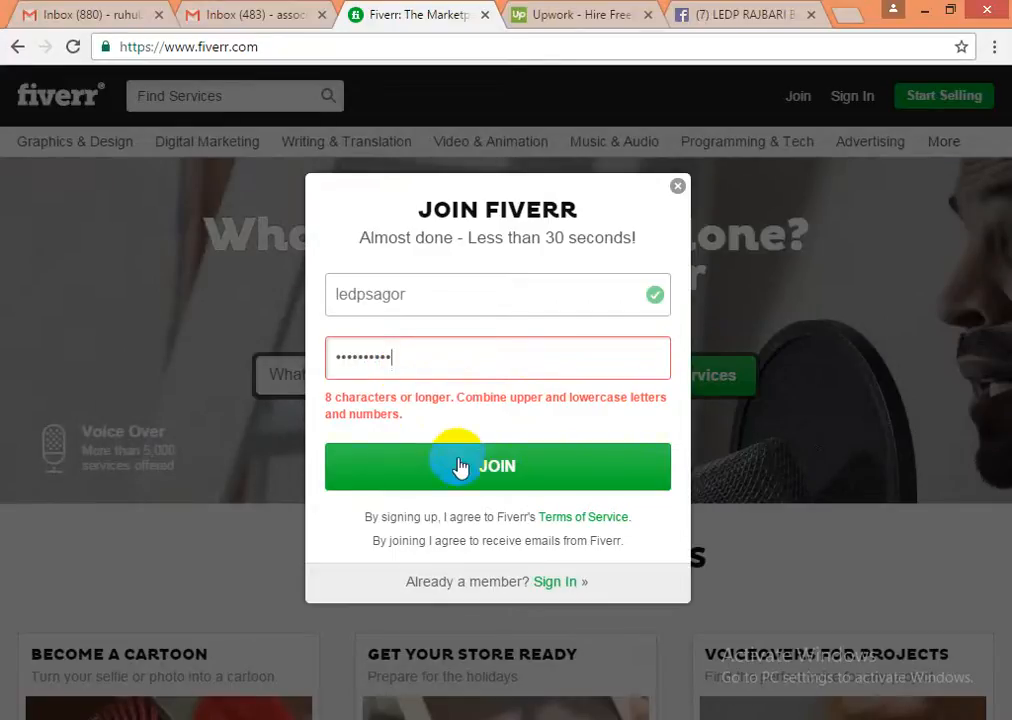
pyautogui.click(493, 468)
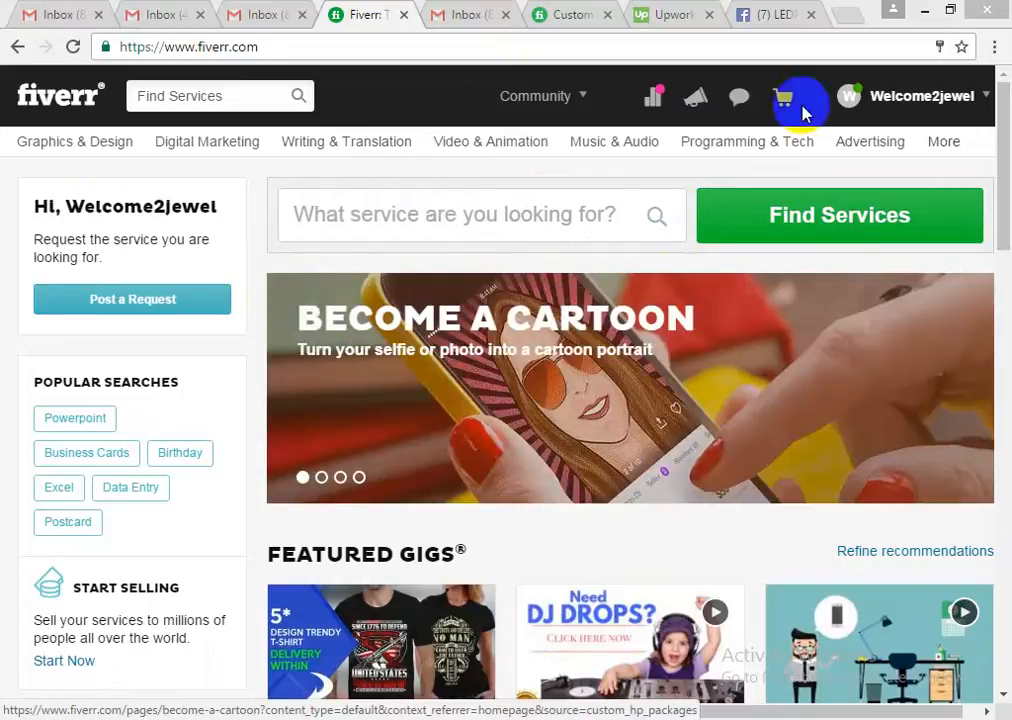
# - From the account name menu, expand and collapse Requests, then open My Profile
pyautogui.moveTo(915, 104)
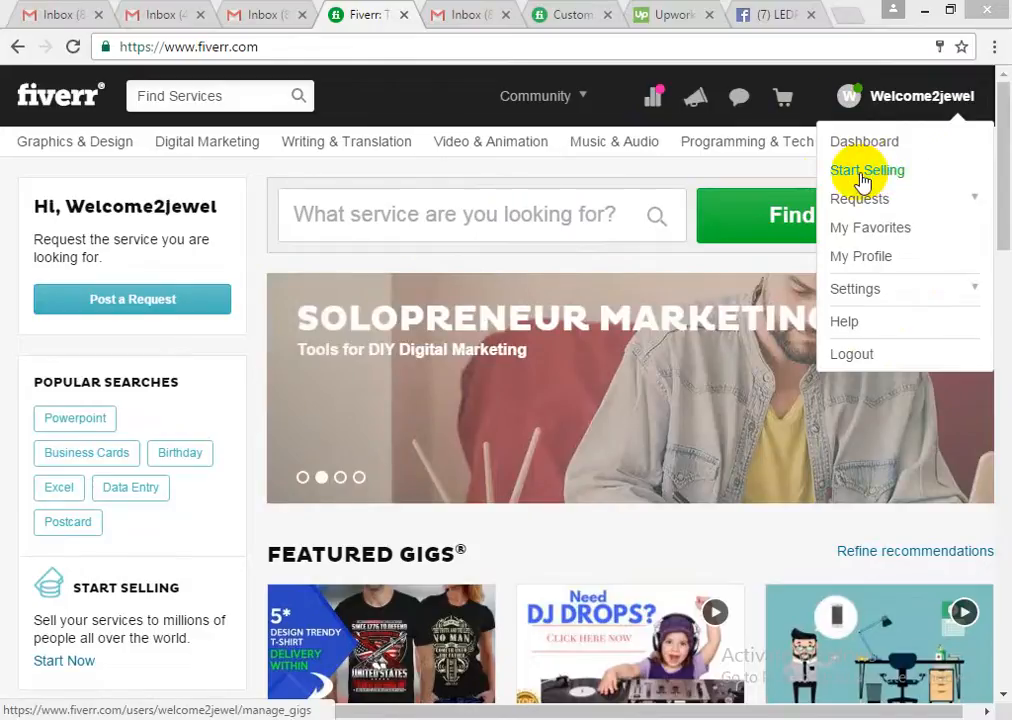
pyautogui.click(978, 201)
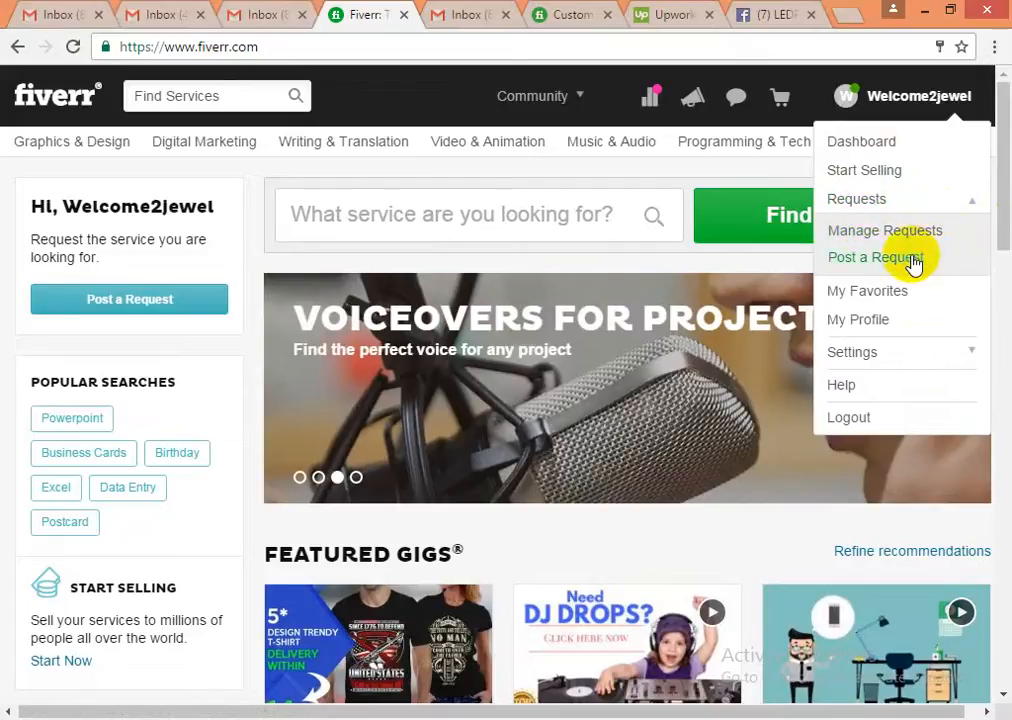
pyautogui.click(976, 206)
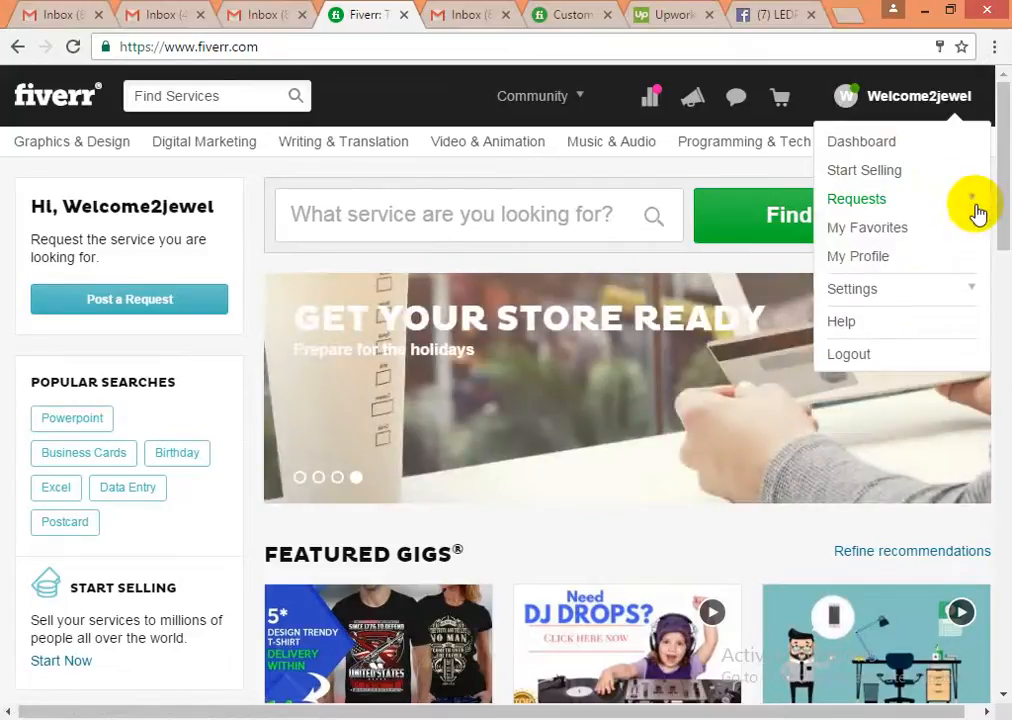
pyautogui.click(862, 264)
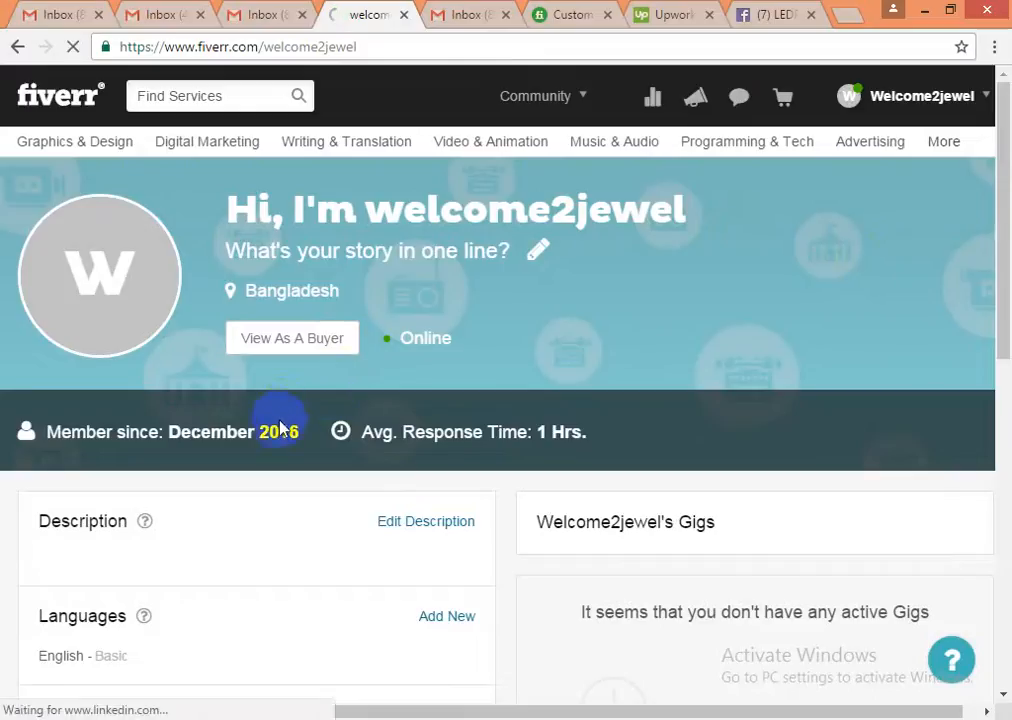
pyautogui.scroll(-8, 278, 435)
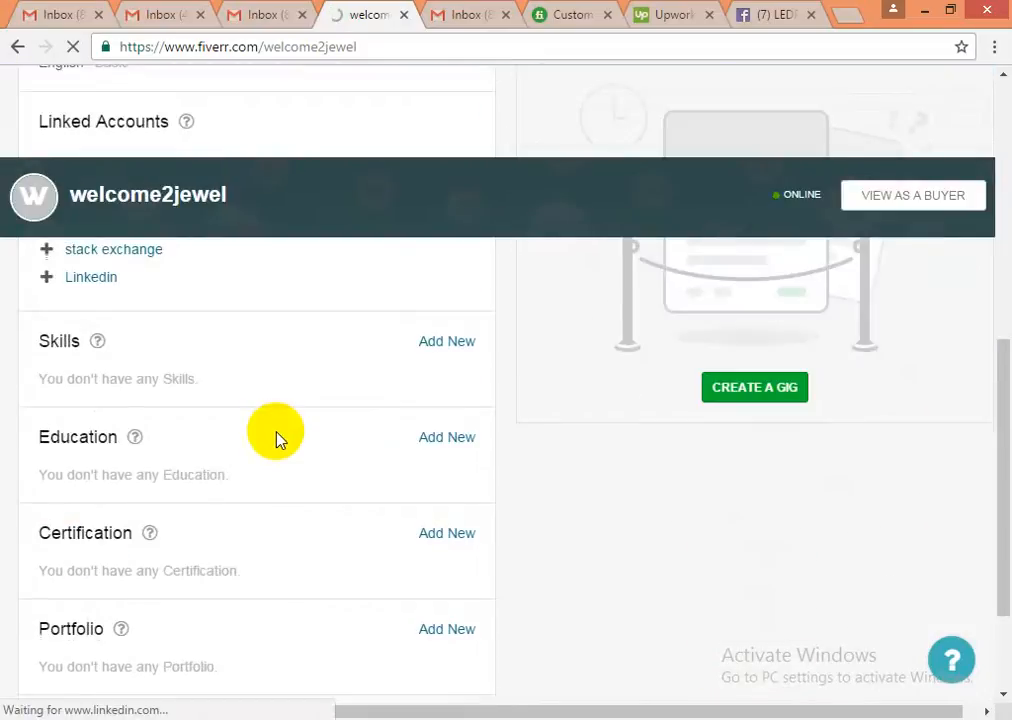
pyautogui.scroll(8, 278, 440)
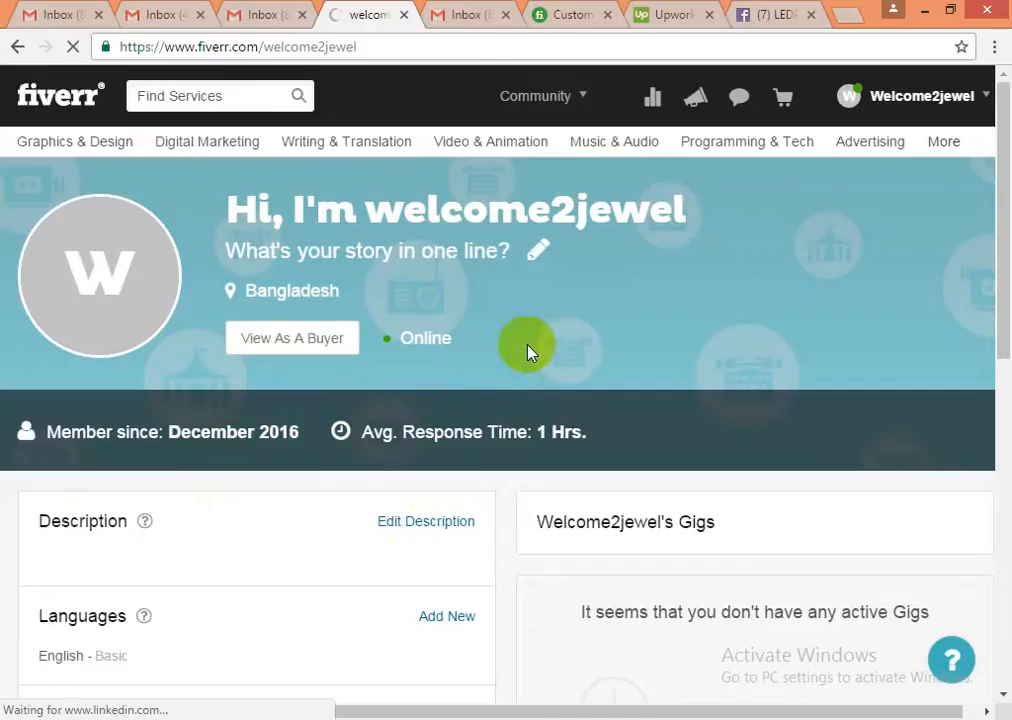
pyautogui.scroll(-2, 556, 350)
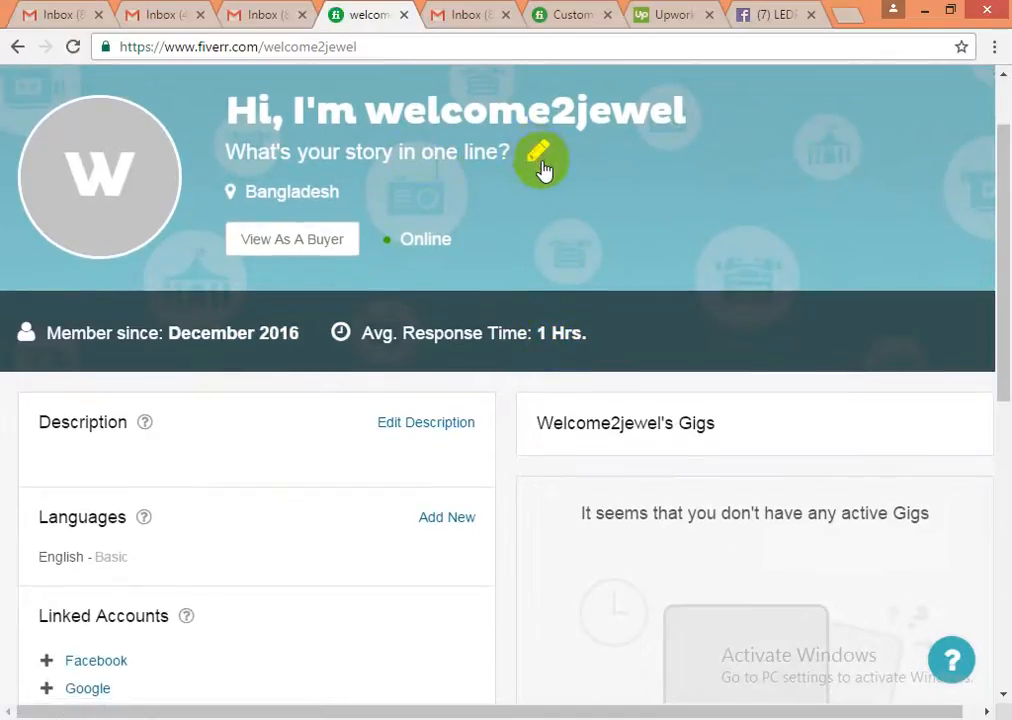
# - Enter the tagline 'One of the best SEO freelancer' without a trailing space and save it
pyautogui.click(537, 158)
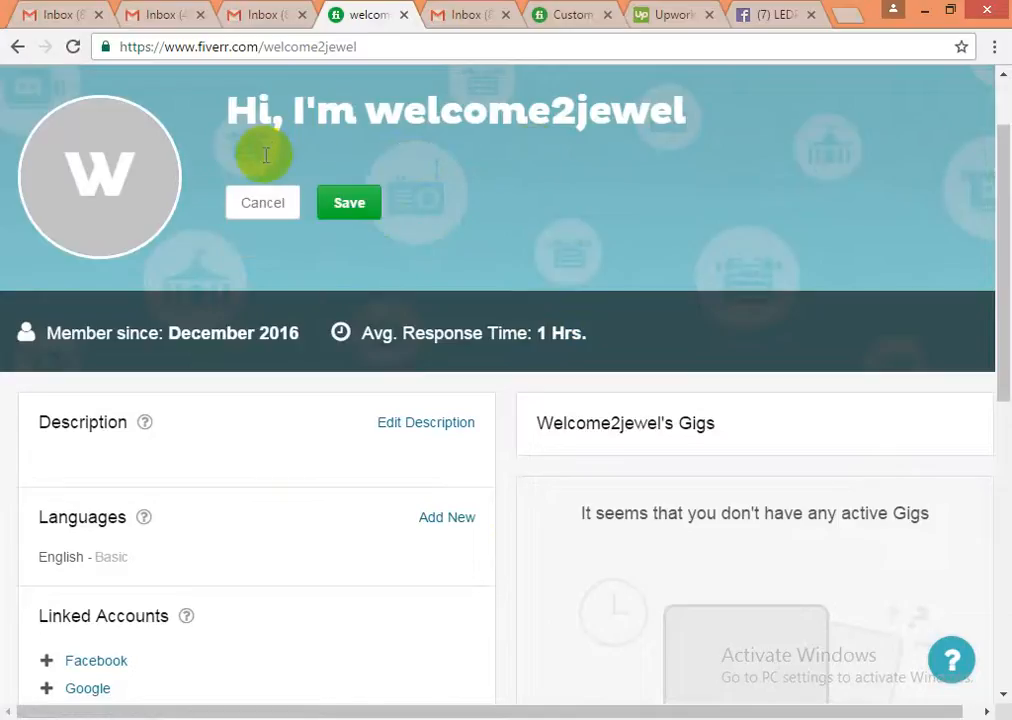
pyautogui.click(261, 203)
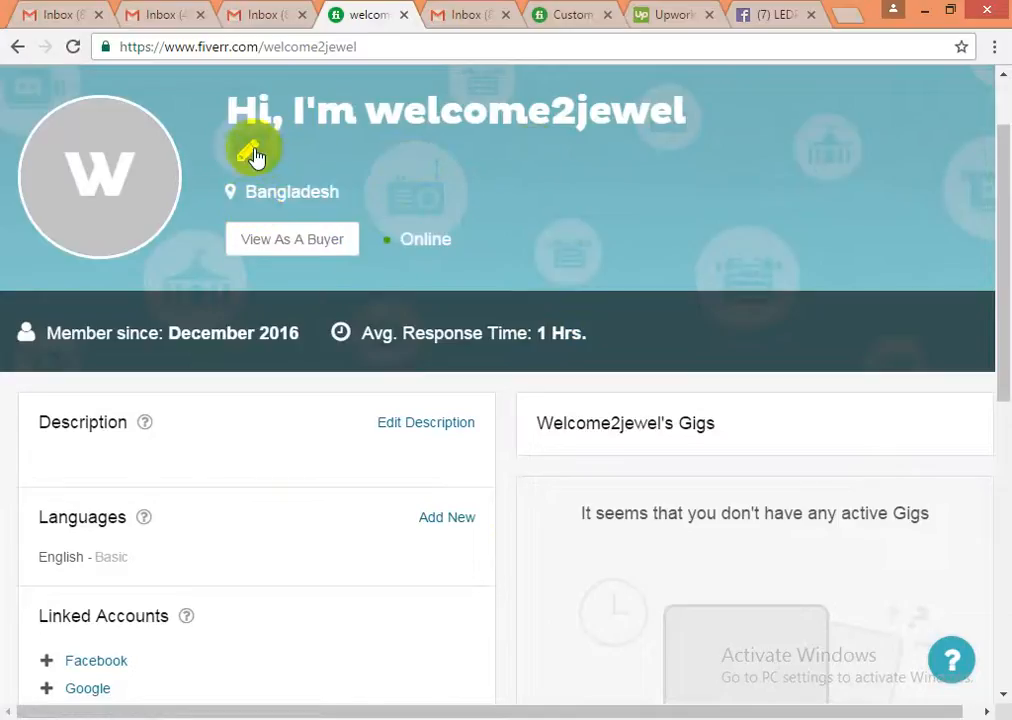
pyautogui.click(251, 153)
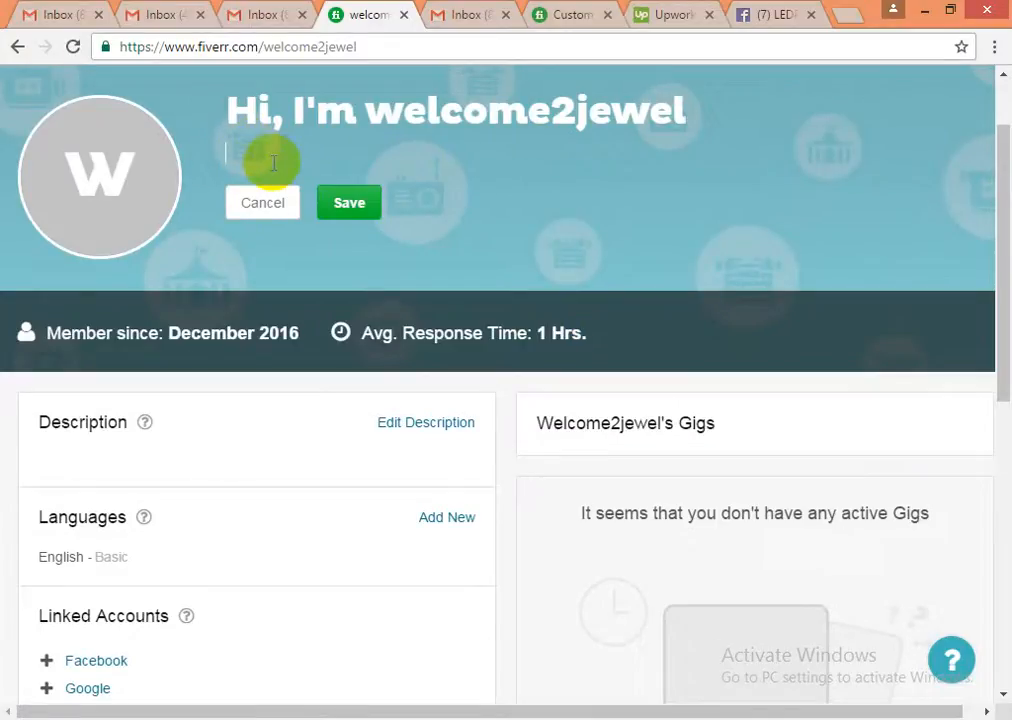
pyautogui.write('One of the b')
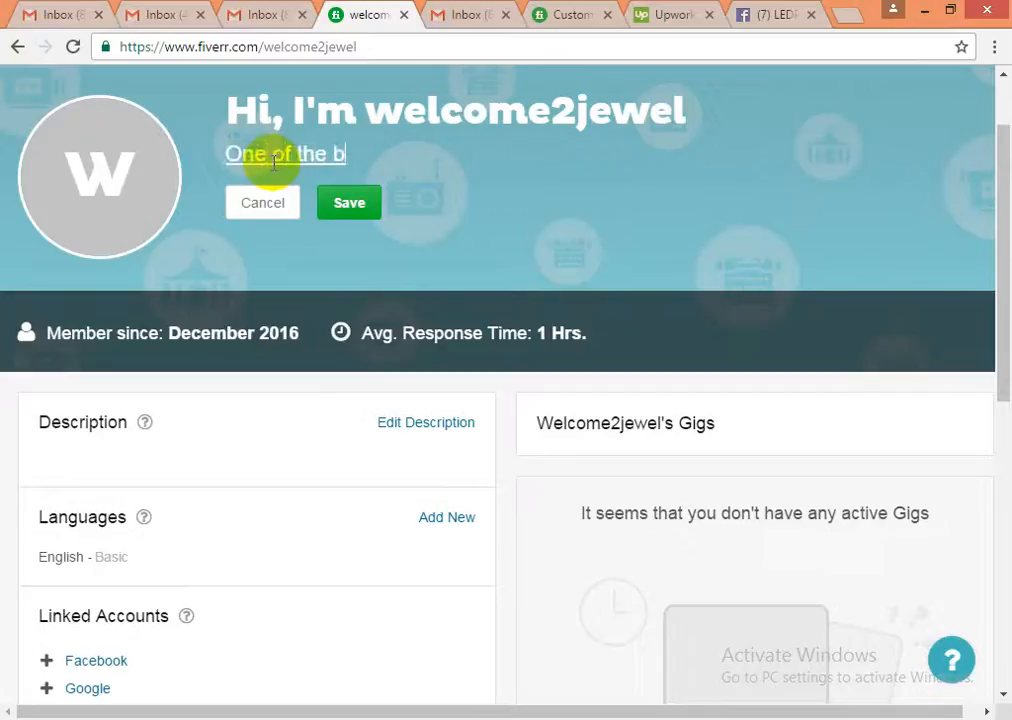
pyautogui.write('est SEO')
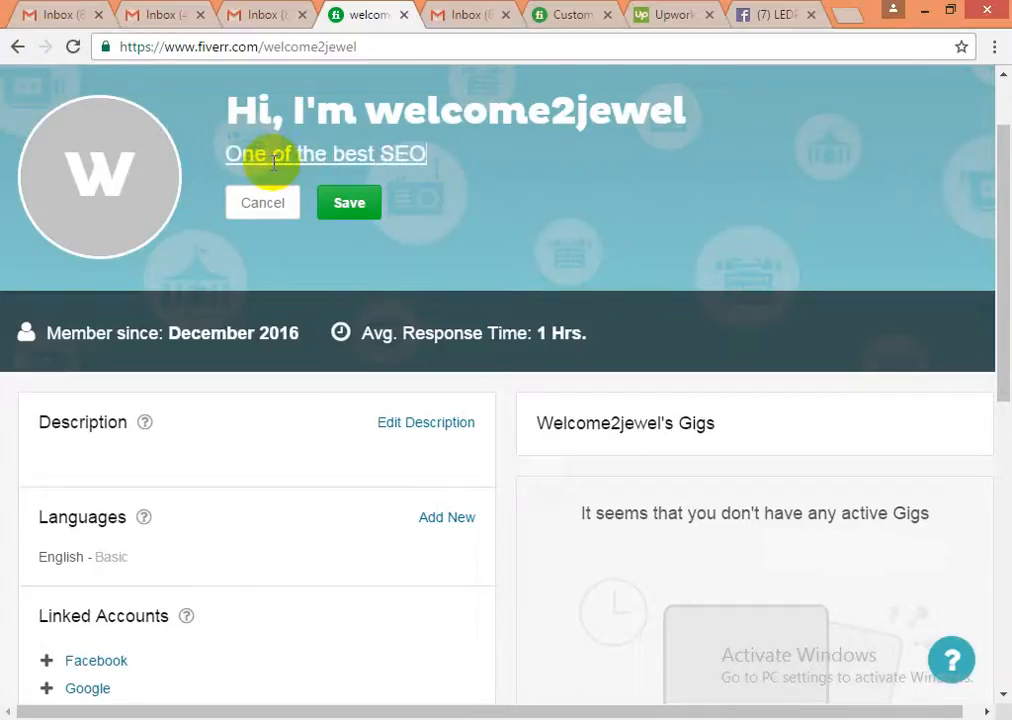
pyautogui.write(' freelance')
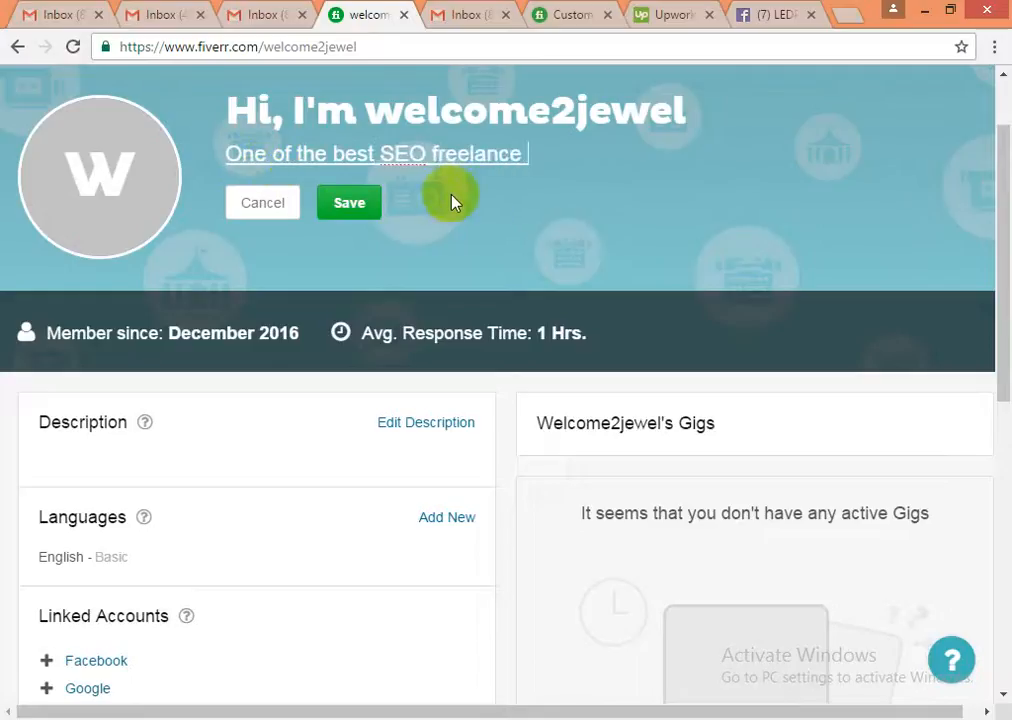
pyautogui.press('BackSpace')
pyautogui.write('r')
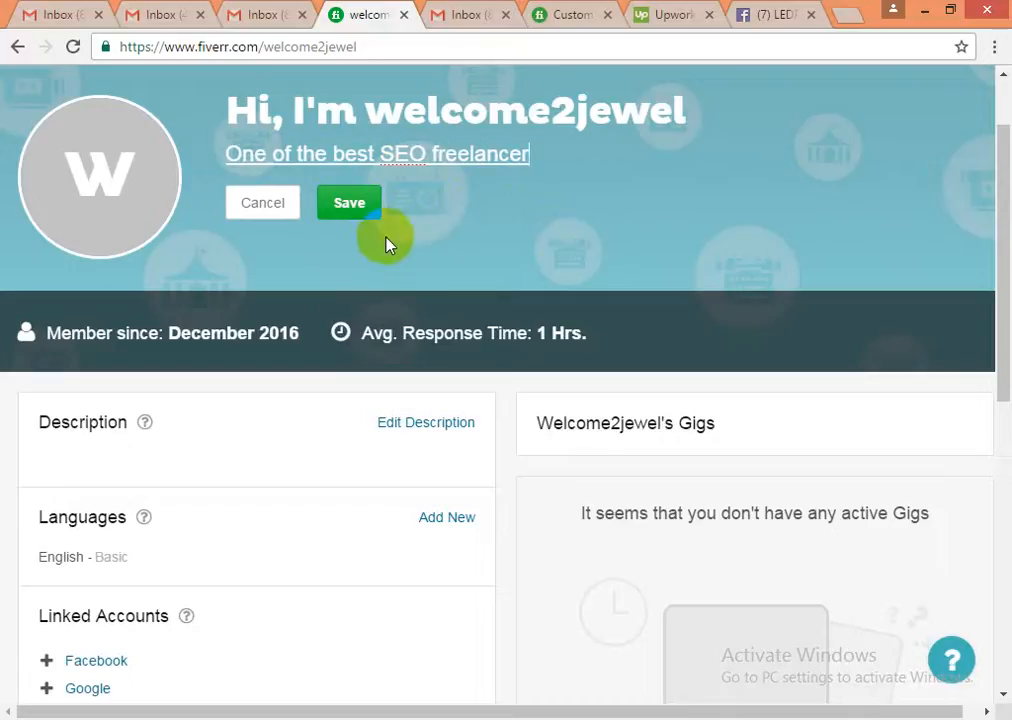
pyautogui.click(352, 206)
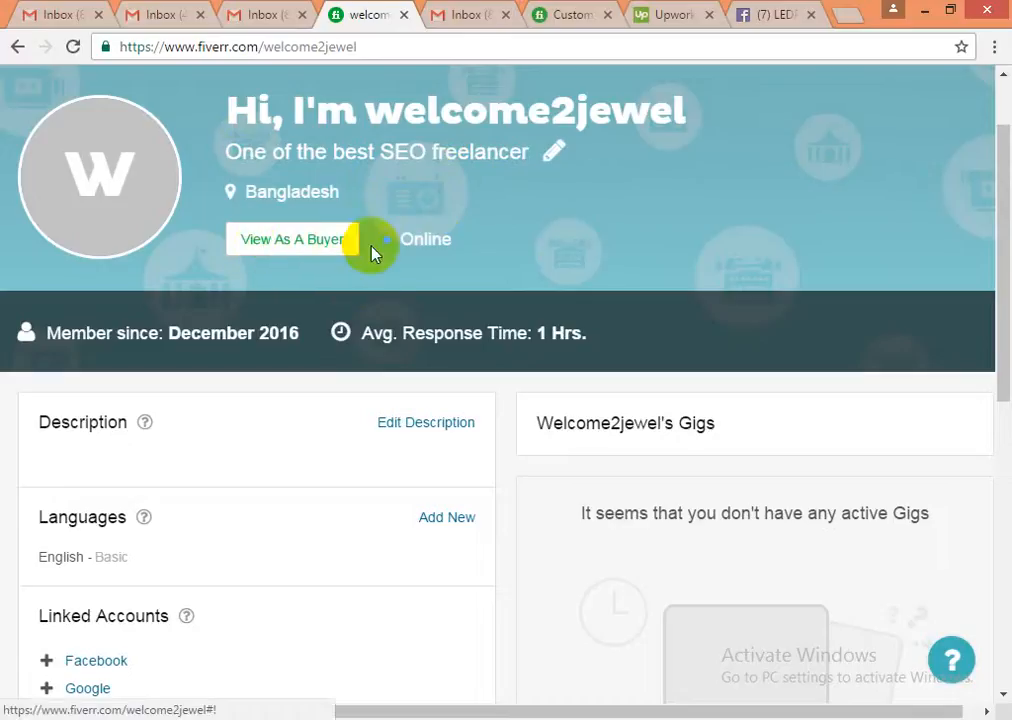
# - Clear the stray text selection and scroll through the updated profile
pyautogui.moveTo(413, 243); pyautogui.dragTo(449, 243)
pyautogui.click(470, 250)
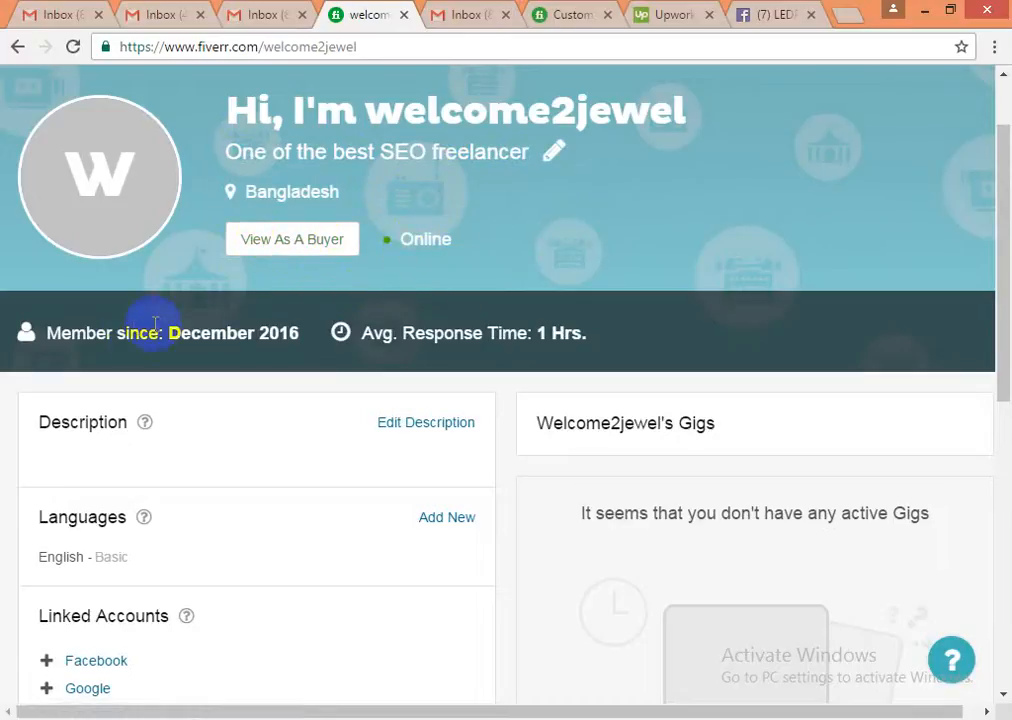
pyautogui.scroll(-1, 129, 337)
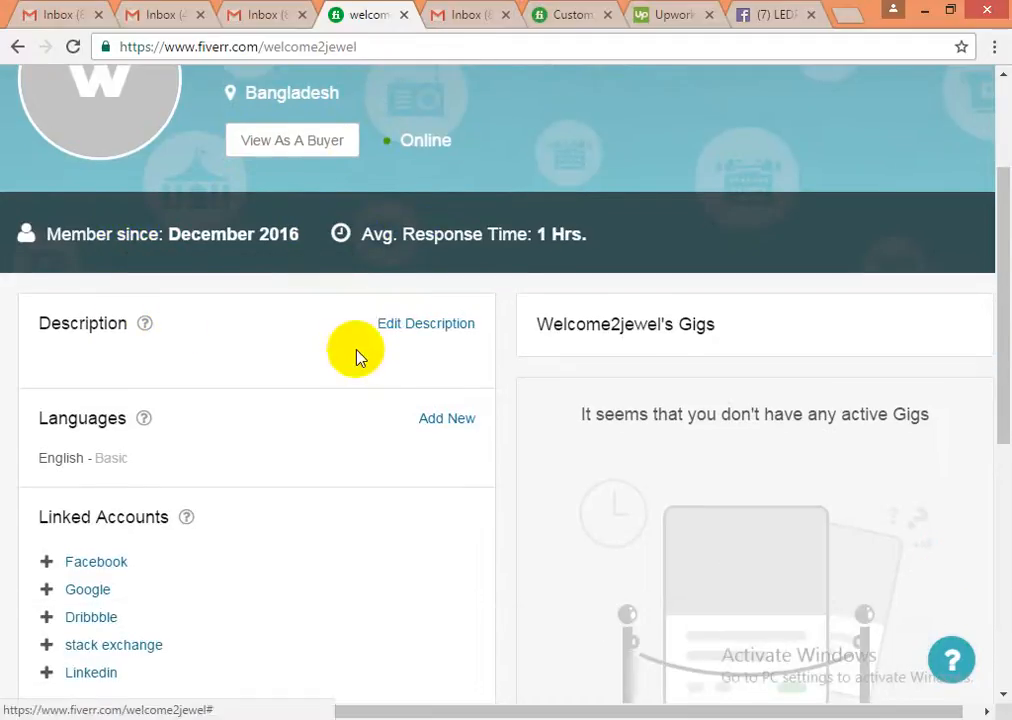
pyautogui.scroll(2, 355, 359)
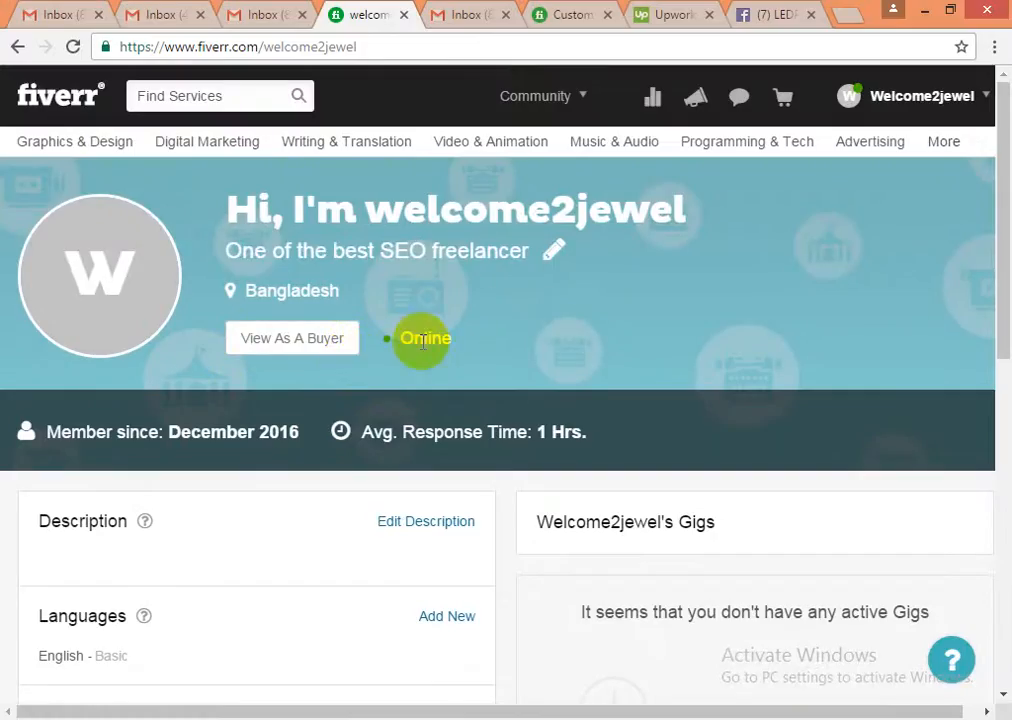
pyautogui.scroll(-1, 384, 458)
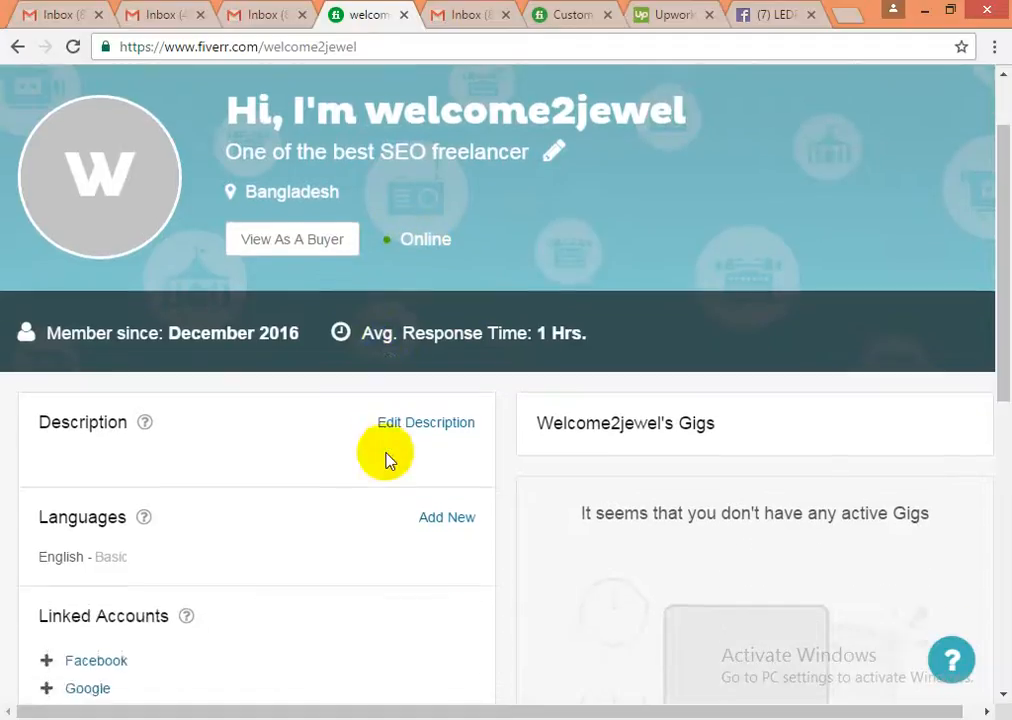
pyautogui.scroll(1, 385, 460)
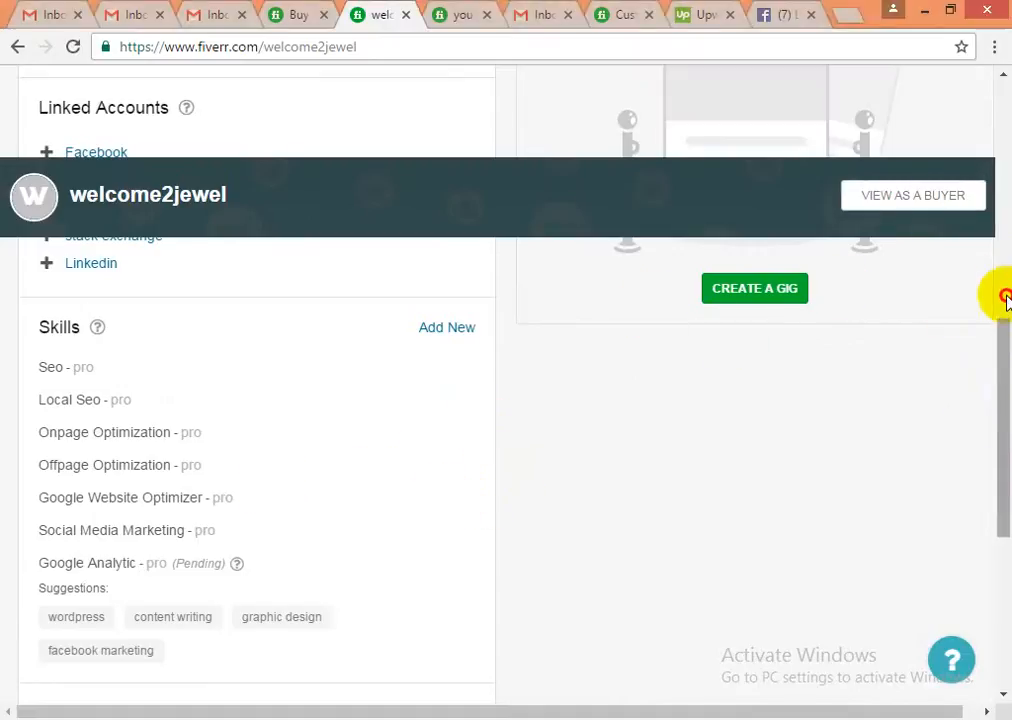
# - Scroll down to Skills and add SEM at Expert experience level
pyautogui.moveTo(1005, 298); pyautogui.dragTo(1003, 169)
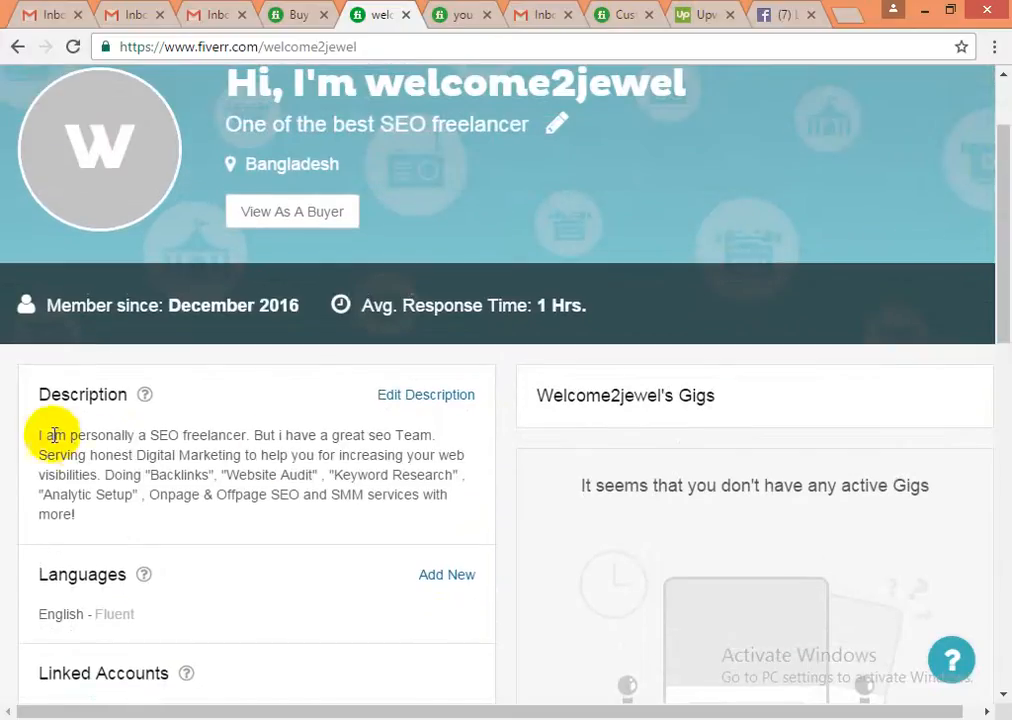
pyautogui.moveTo(40, 434); pyautogui.dragTo(80, 514)
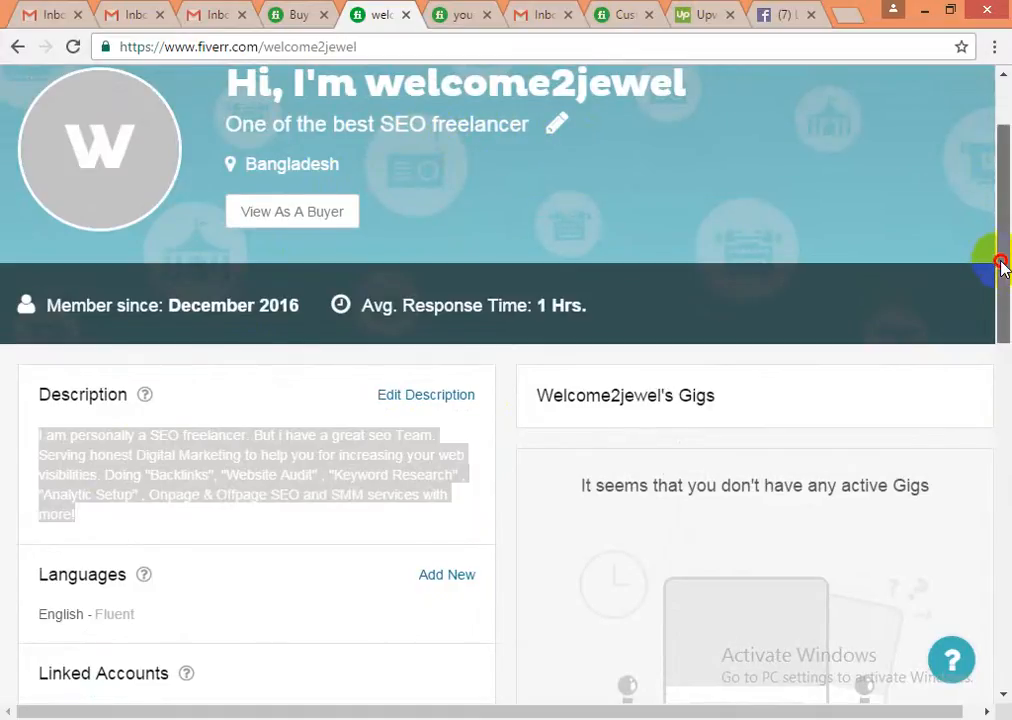
pyautogui.moveTo(1001, 265); pyautogui.dragTo(1003, 456)
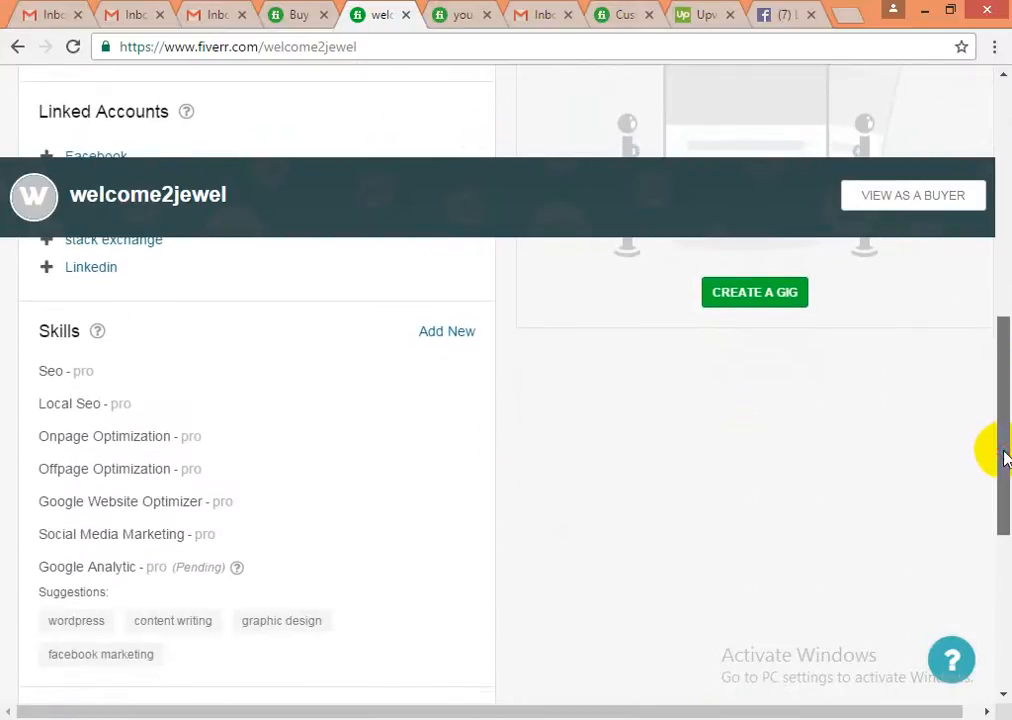
pyautogui.click(465, 342)
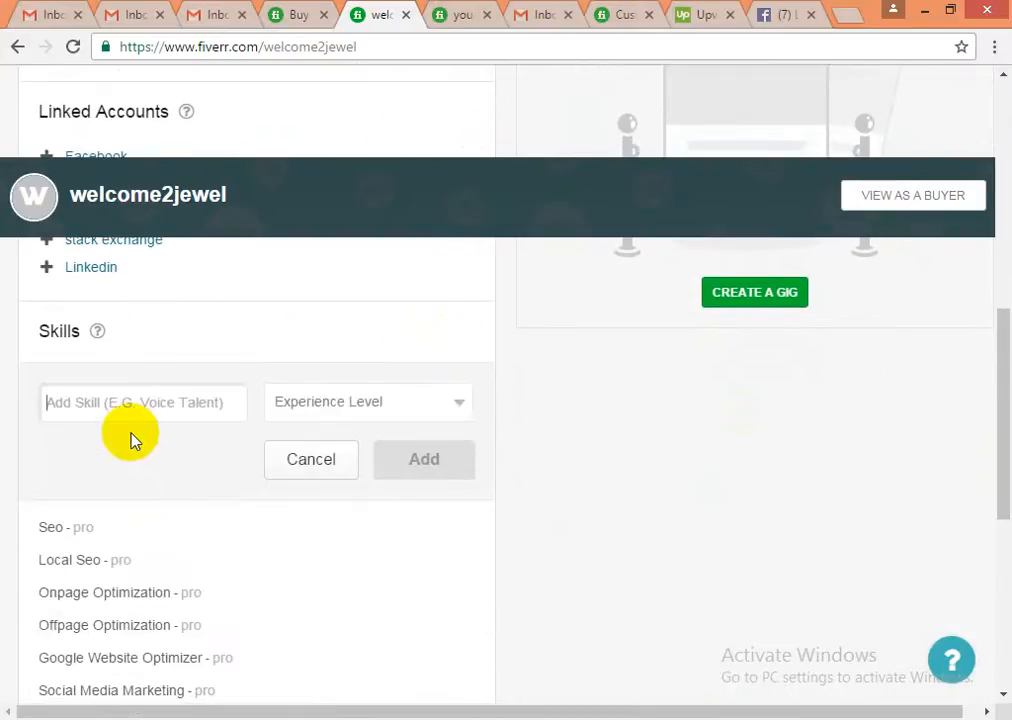
pyautogui.write('Seo')
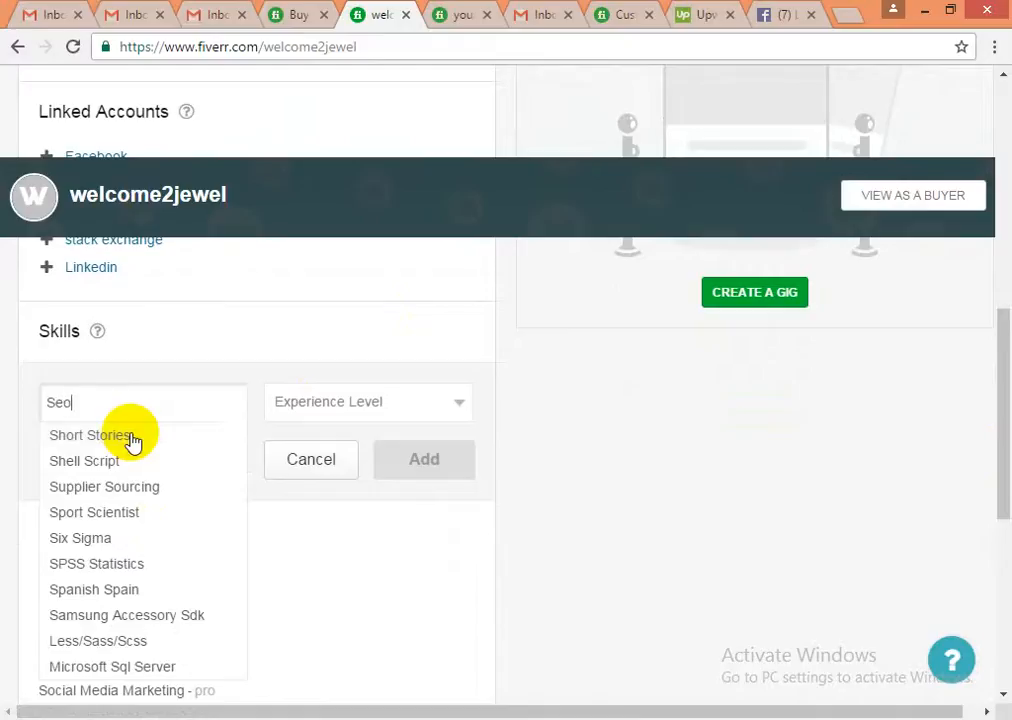
pyautogui.press('BackSpace')
pyautogui.press('BackSpace')
pyautogui.write('EM')
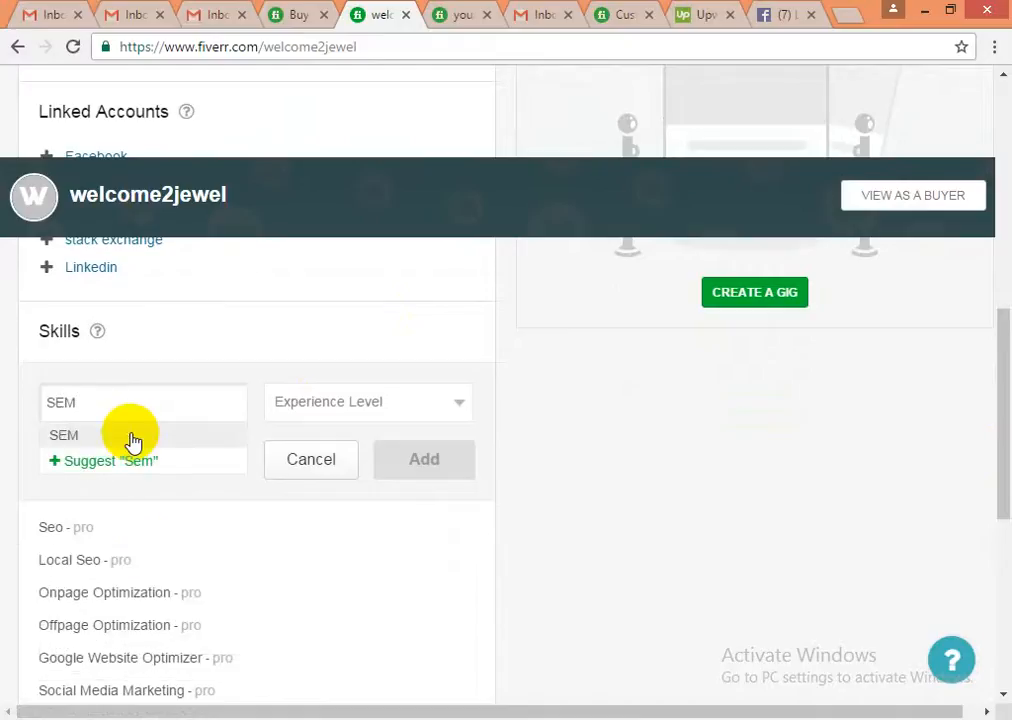
pyautogui.click(95, 436)
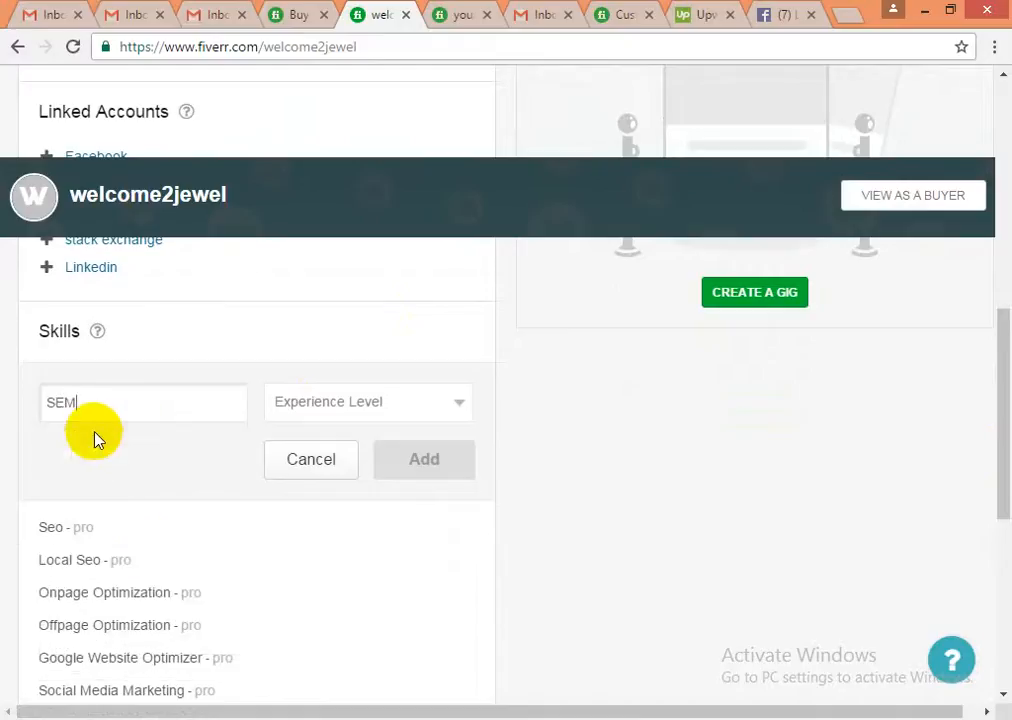
pyautogui.click(379, 413)
pyautogui.click(312, 474)
pyautogui.click(402, 468)
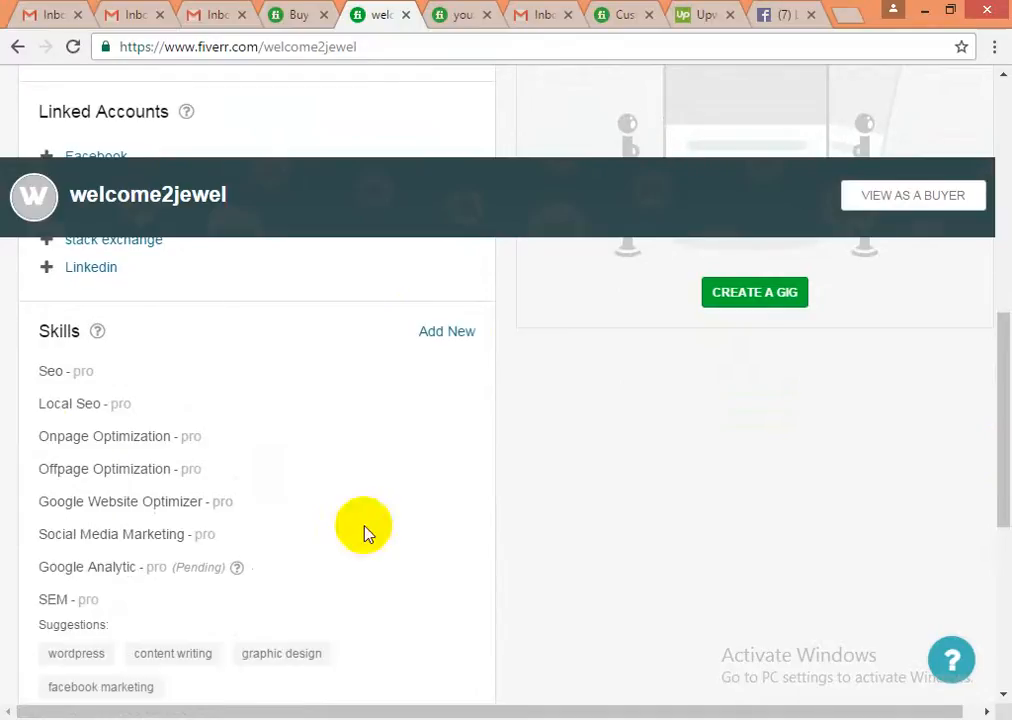
# - Start another skill, try and discard partial names, then open another seller's profile
pyautogui.click(435, 333)
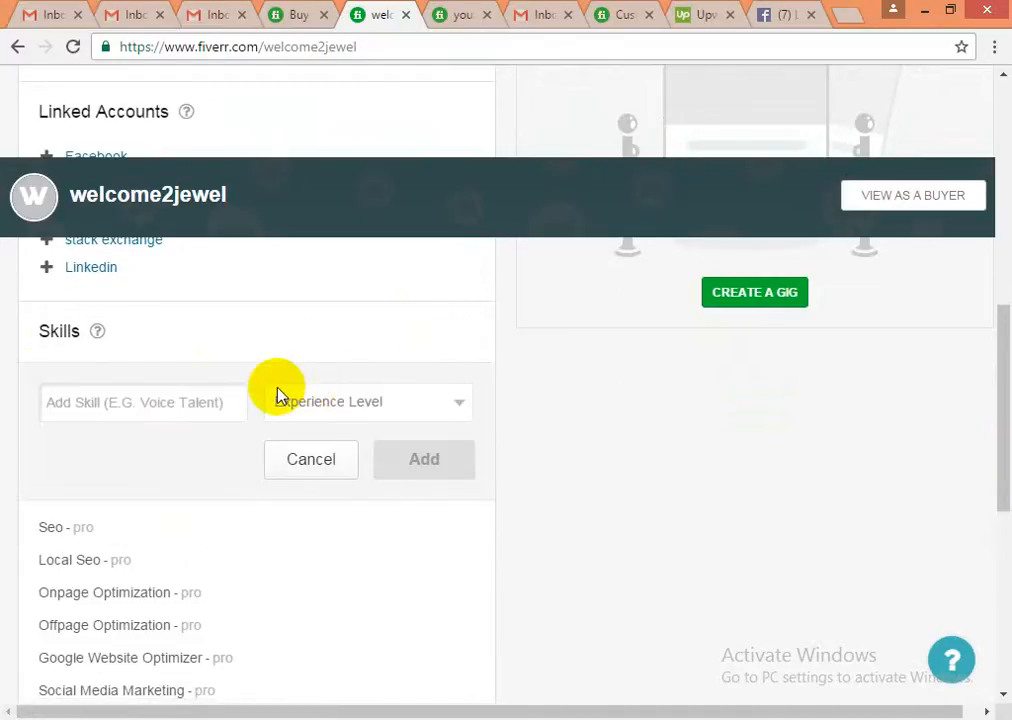
pyautogui.write('Face')
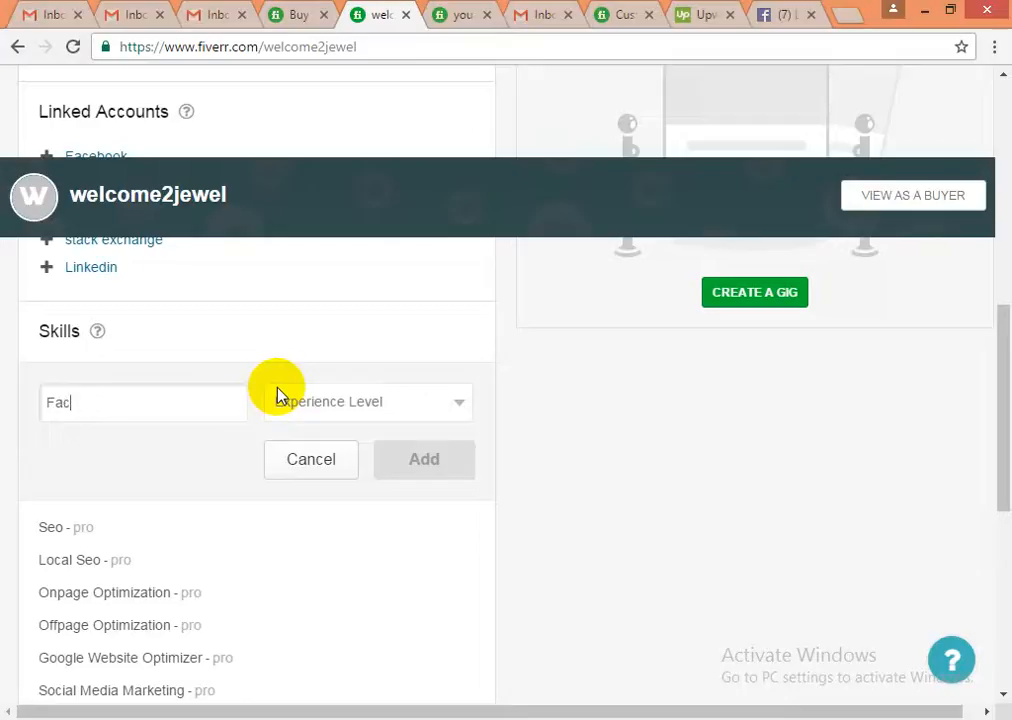
pyautogui.press('BackSpace')
pyautogui.press('BackSpace')
pyautogui.press('BackSpace')
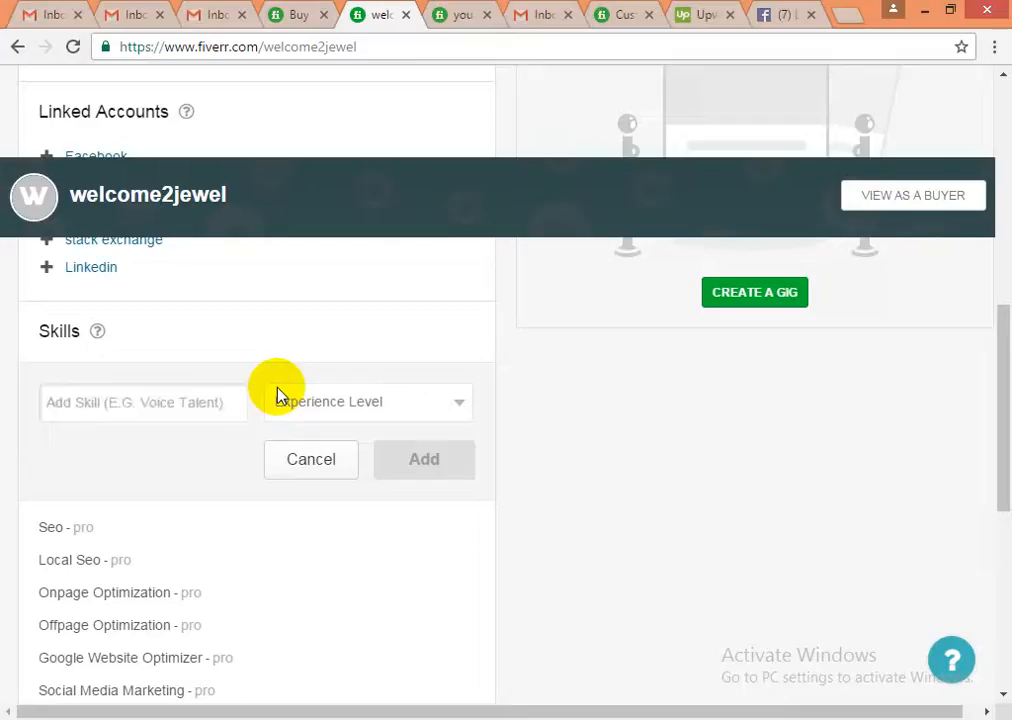
pyautogui.write('Twitter')
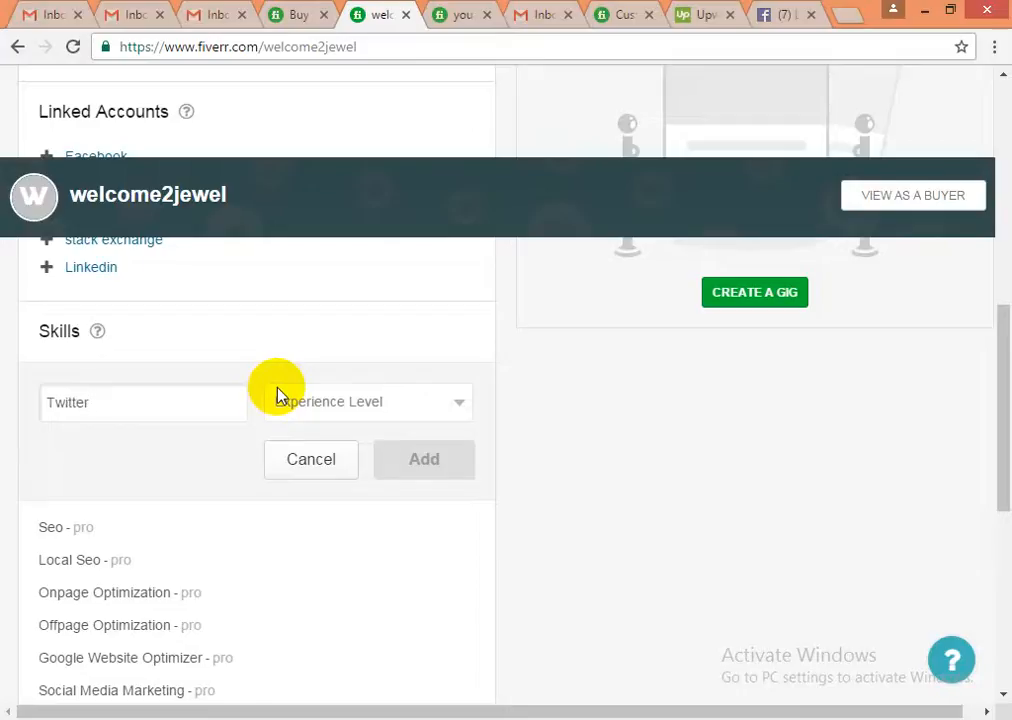
pyautogui.press('BackSpace')
pyautogui.press('BackSpace')
pyautogui.press('BackSpace')
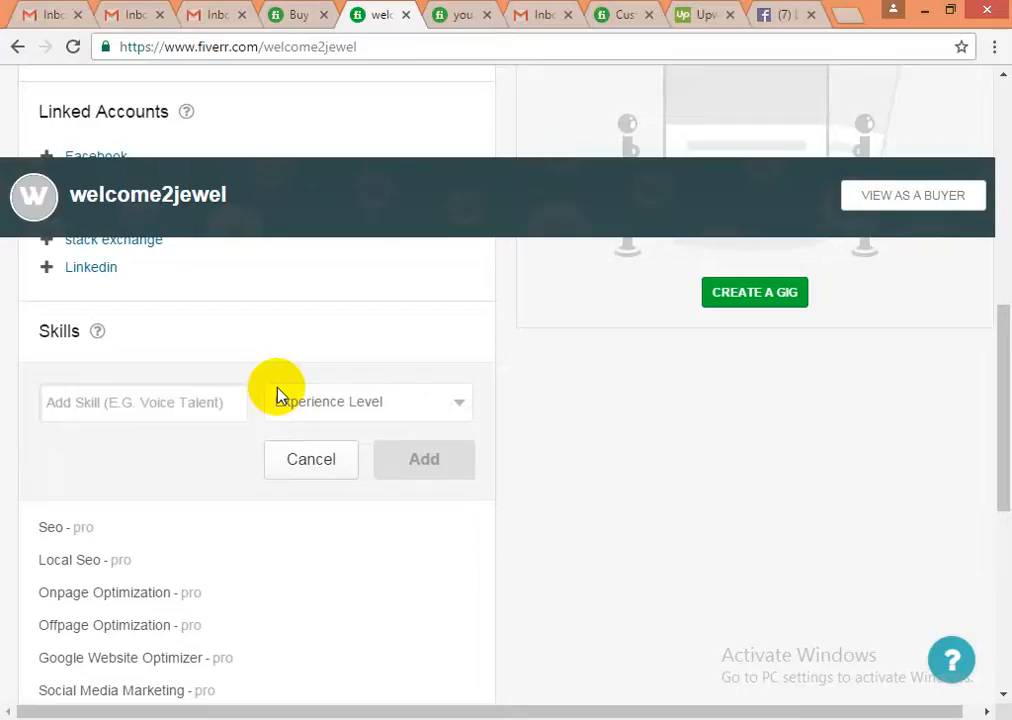
pyautogui.scroll(-2, 158, 590)
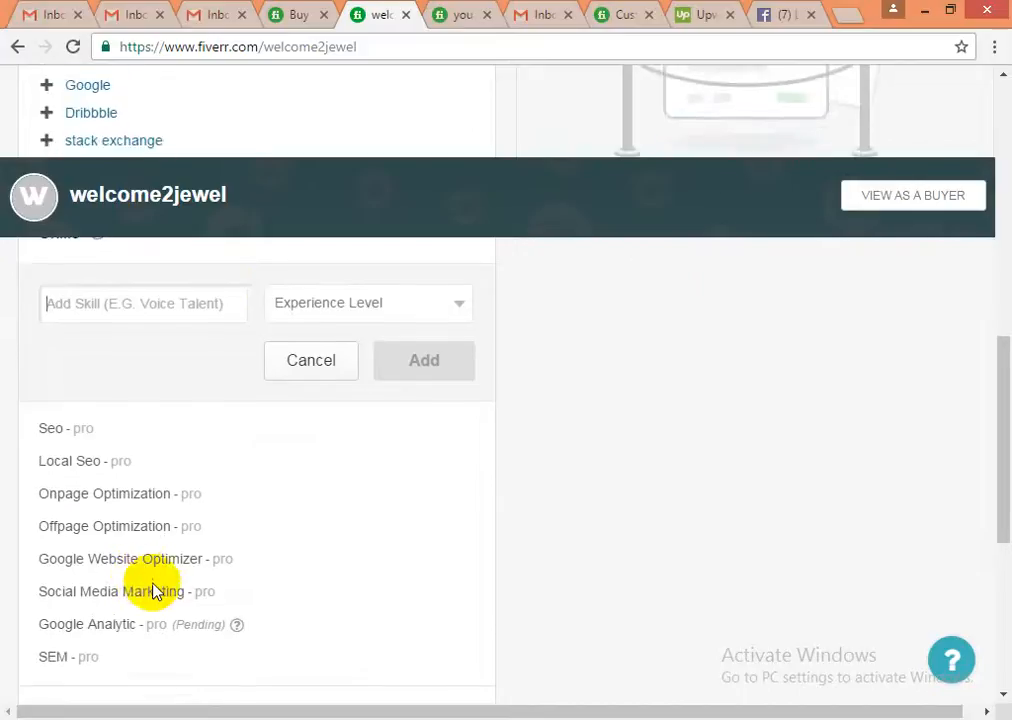
pyautogui.scroll(1, 166, 590)
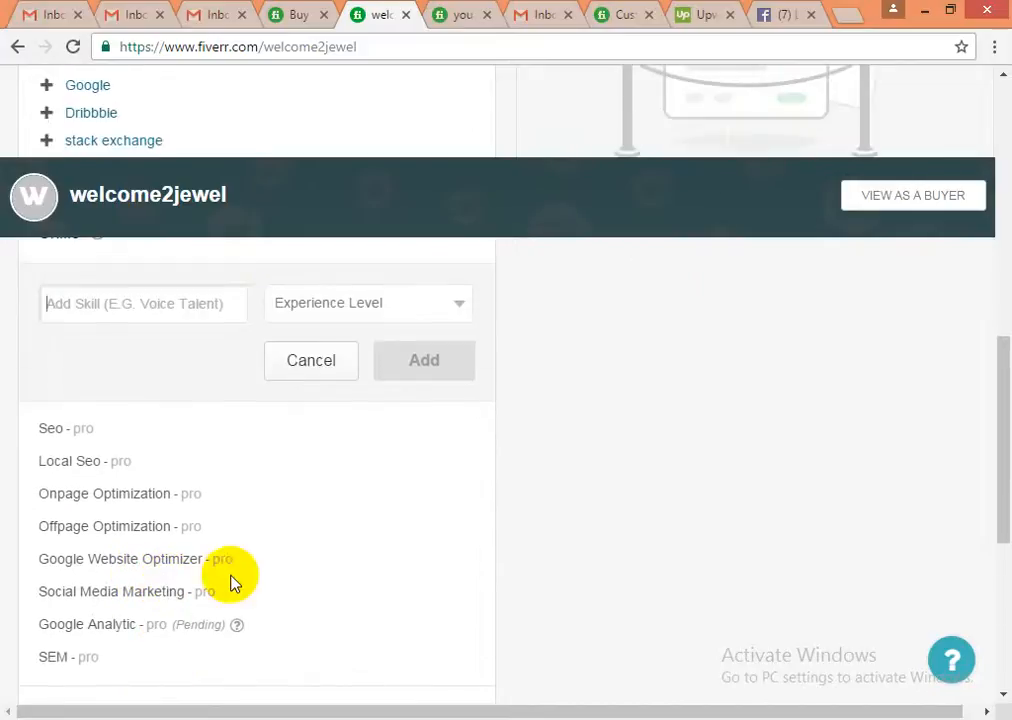
pyautogui.scroll(1, 262, 582)
pyautogui.write('S')
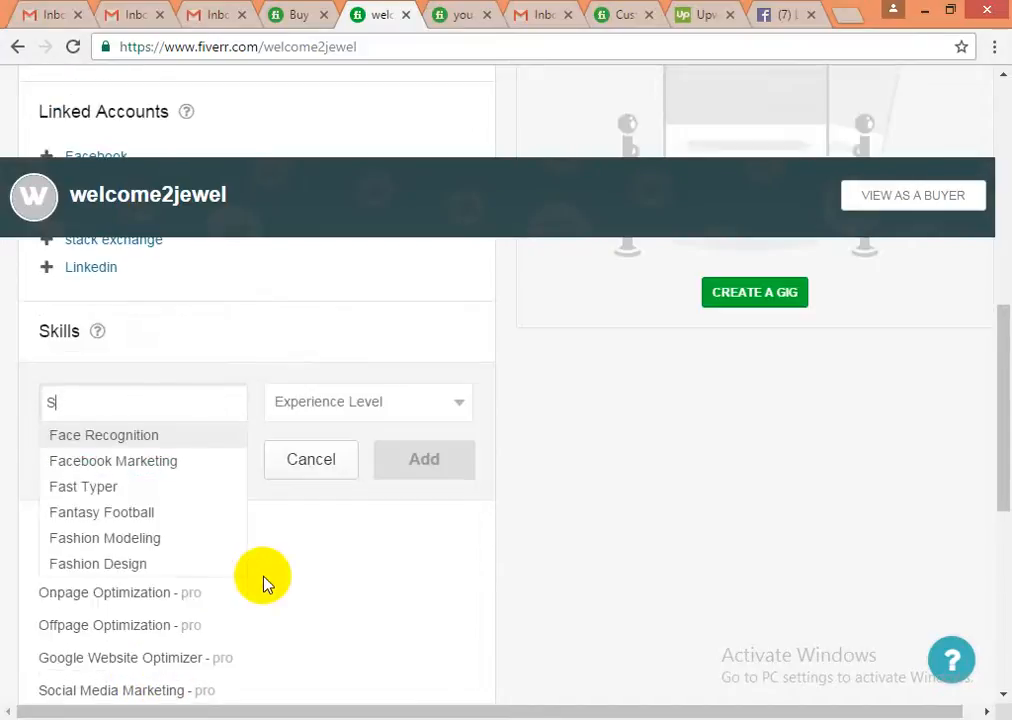
pyautogui.press('BackSpace')
pyautogui.click(462, 16)
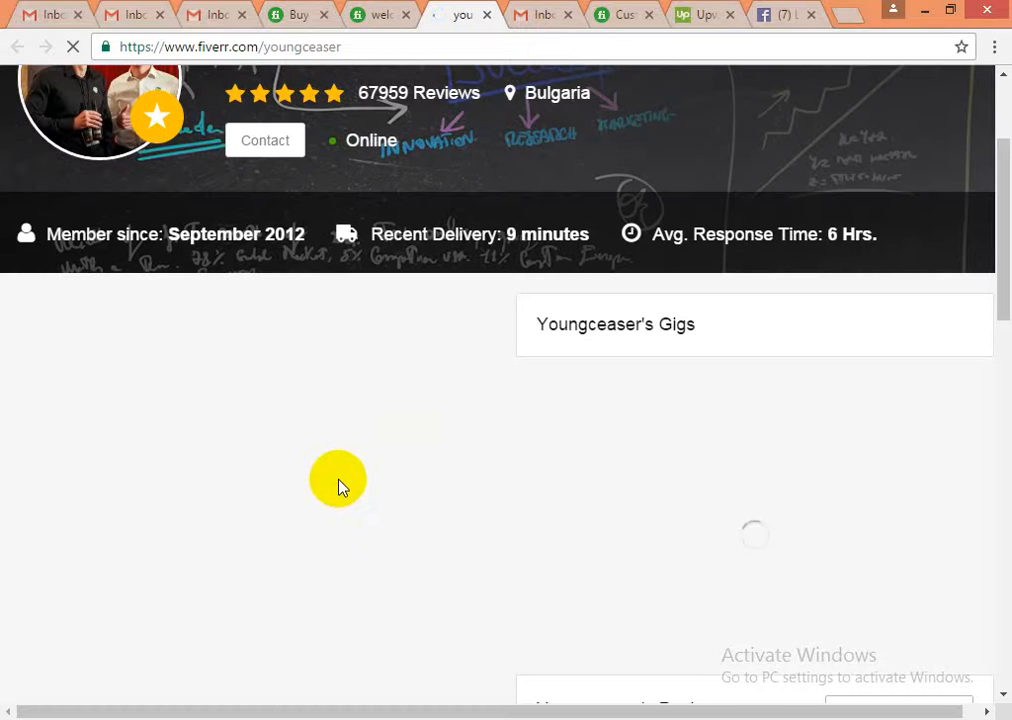
# - Scroll to the other seller's skills list and select names like Youtube, Traffic and Logo
pyautogui.scroll(-3, 338, 485)
pyautogui.scroll(-3, 338, 488)
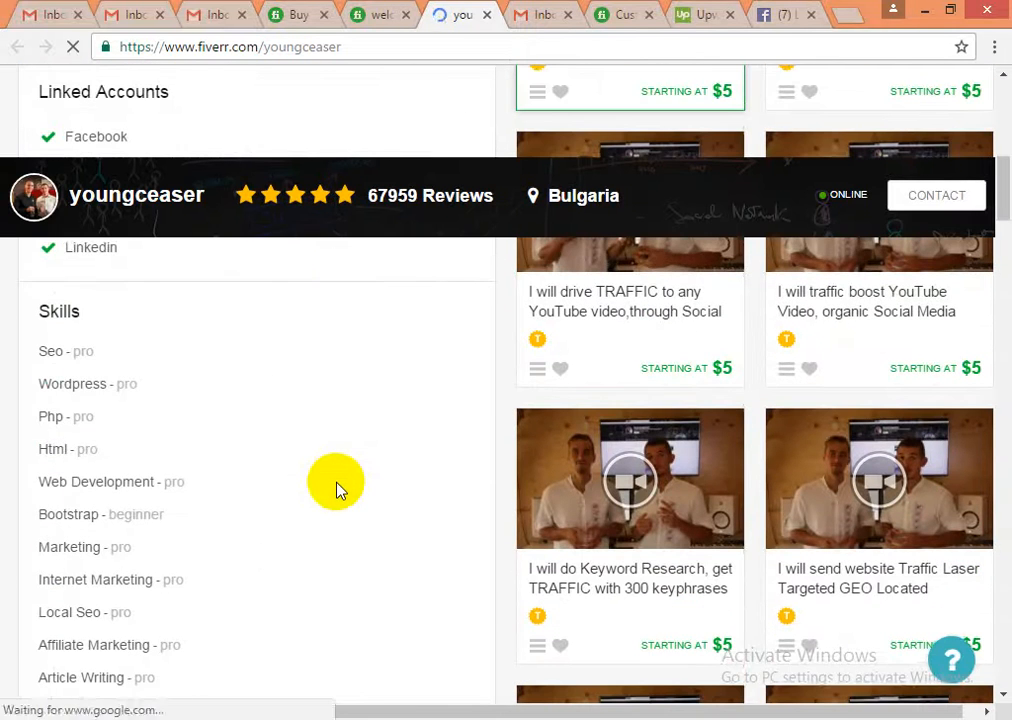
pyautogui.scroll(-1, 322, 497)
pyautogui.scroll(-3, 320, 495)
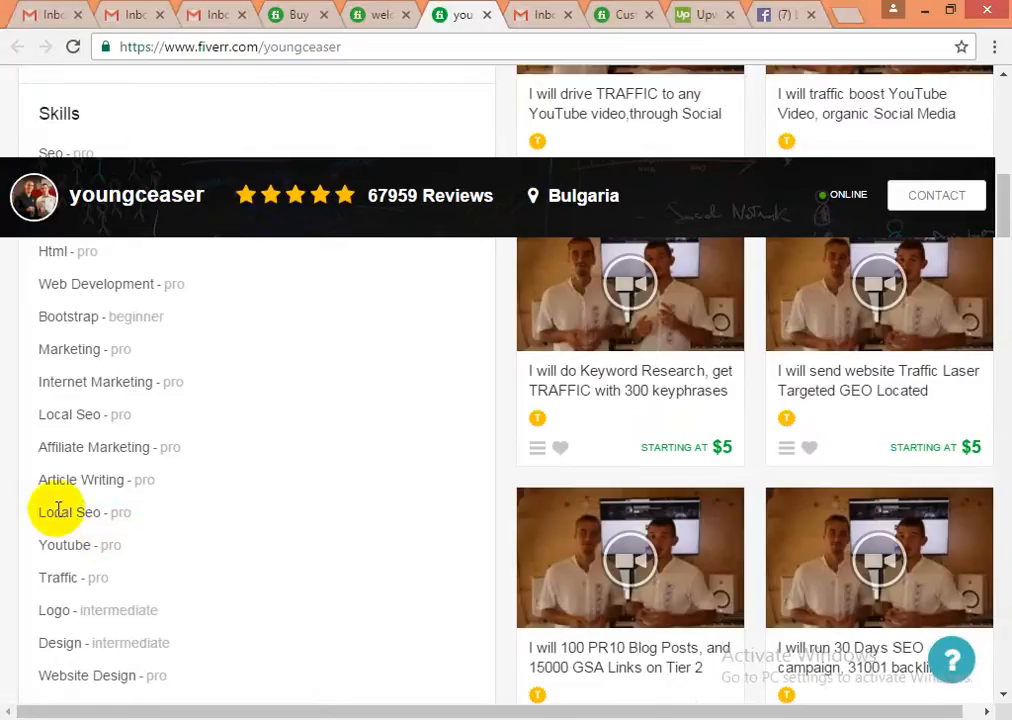
pyautogui.doubleClick(48, 545)
pyautogui.doubleClick(50, 577)
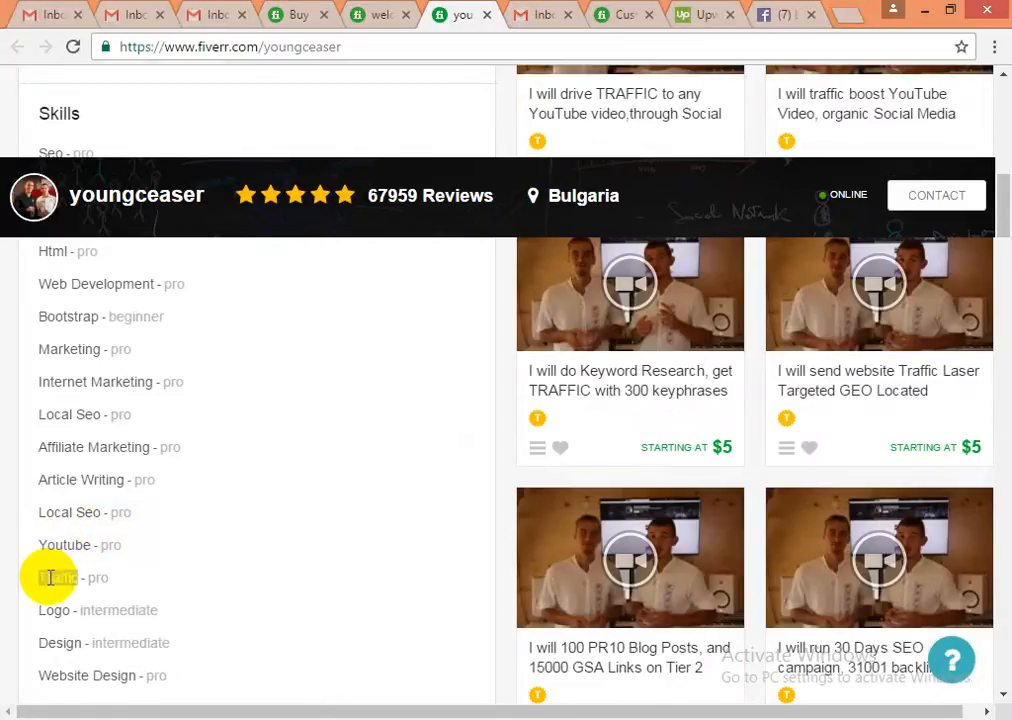
pyautogui.doubleClick(48, 545)
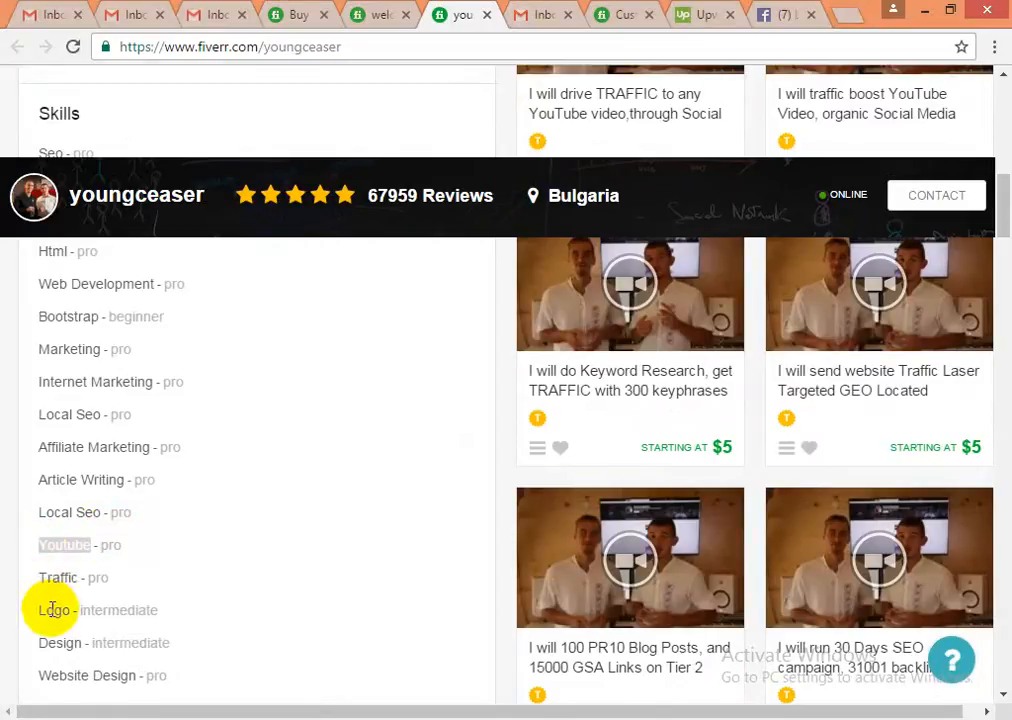
pyautogui.doubleClick(50, 610)
# - Select and copy 'Article Writing', then return to your own profile
pyautogui.scroll(-1, 65, 607)
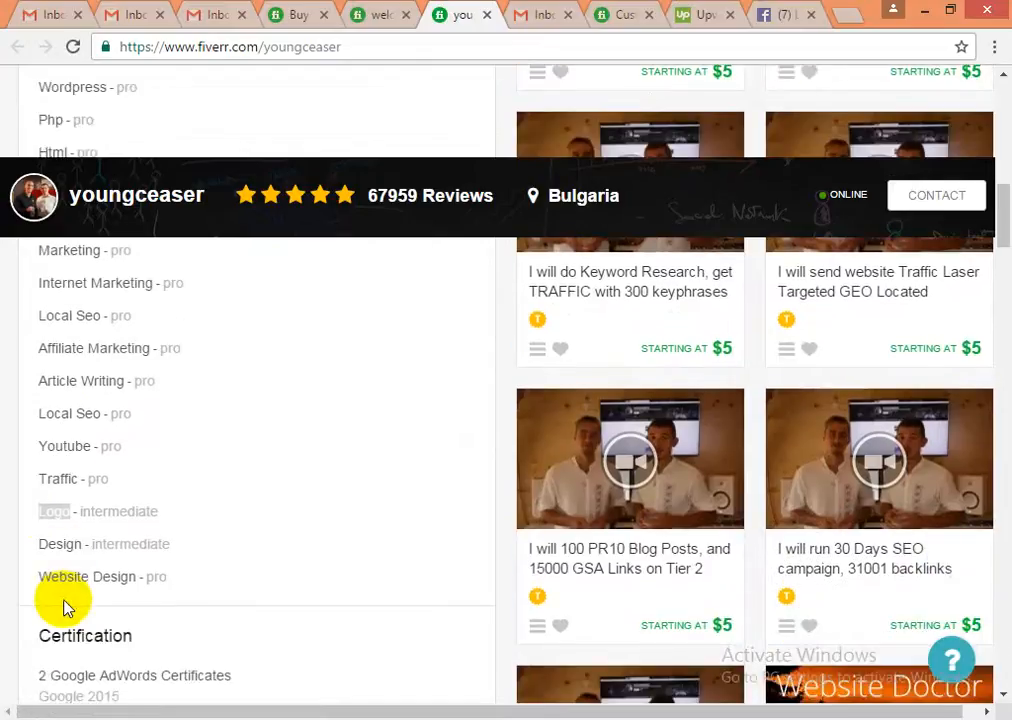
pyautogui.scroll(2, 58, 592)
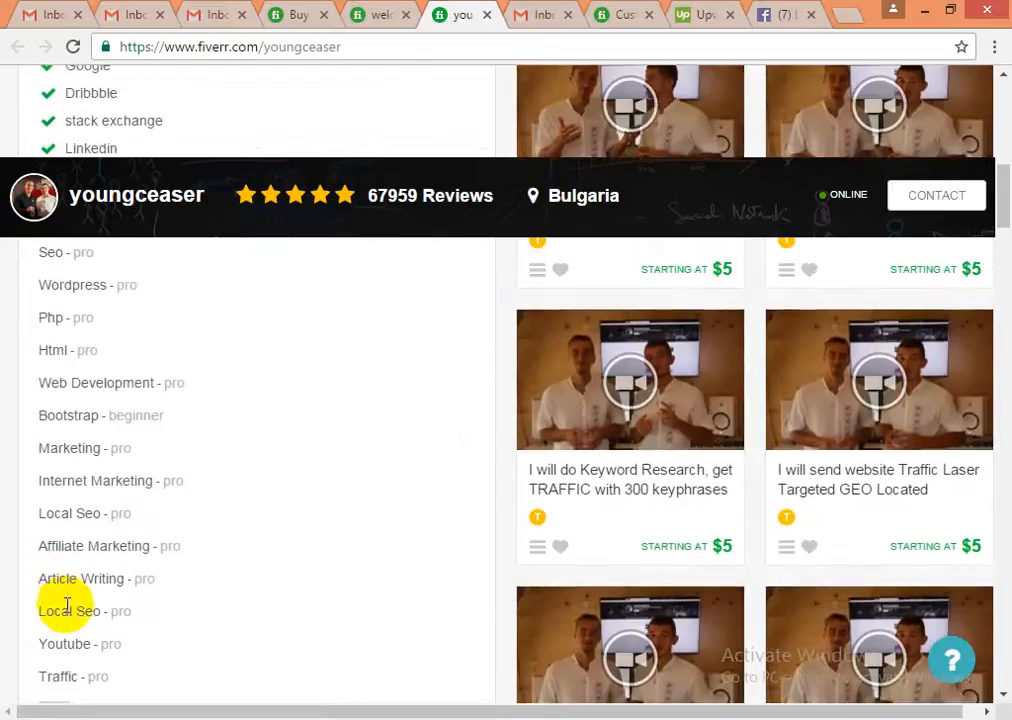
pyautogui.tripleClick(57, 579)
pyautogui.moveTo(124, 582); pyautogui.dragTo(45, 579)
pyautogui.hotkey('ctrl', 'c')
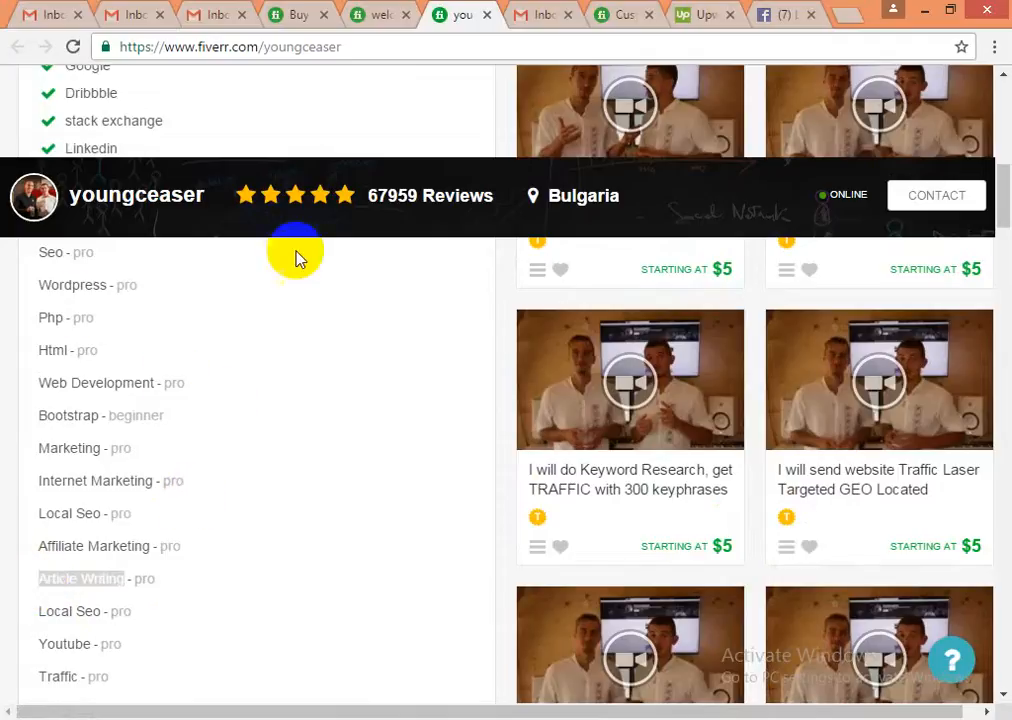
pyautogui.click(379, 15)
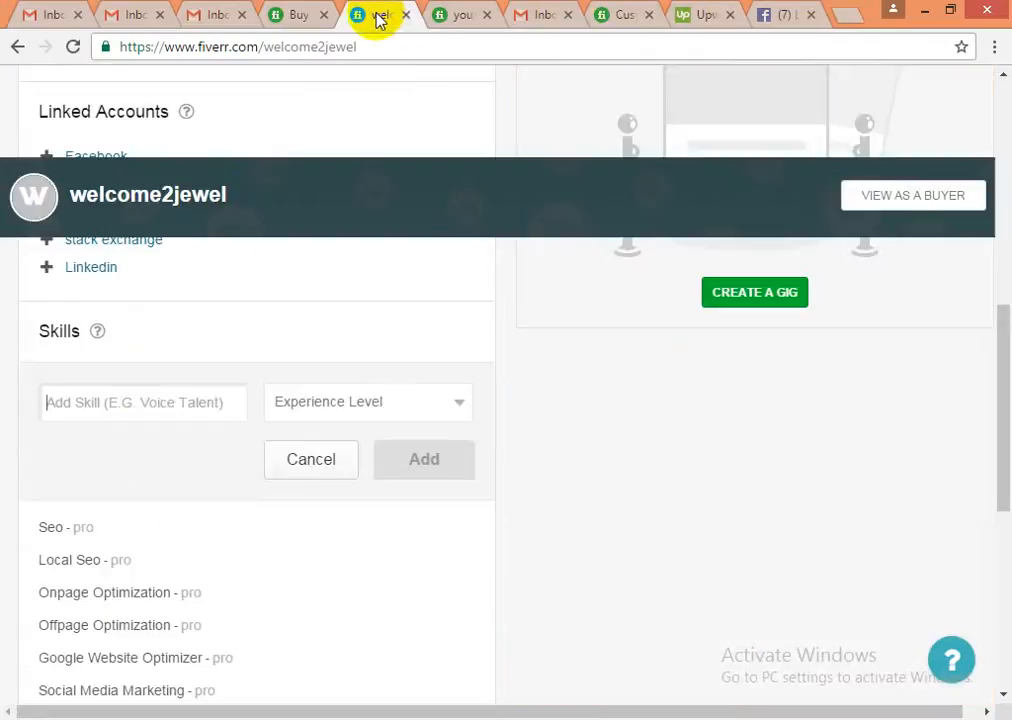
# - Paste the copied name and add Article Submission as an Expert-level skill
pyautogui.click(138, 410)
pyautogui.hotkey('ctrl', 'v')
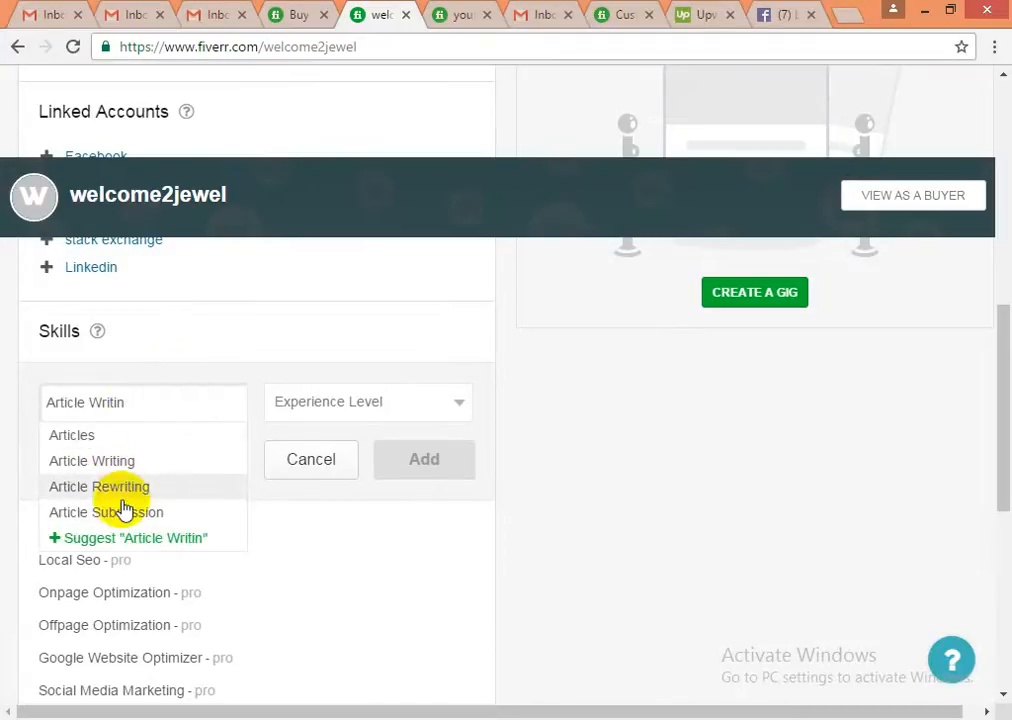
pyautogui.click(124, 520)
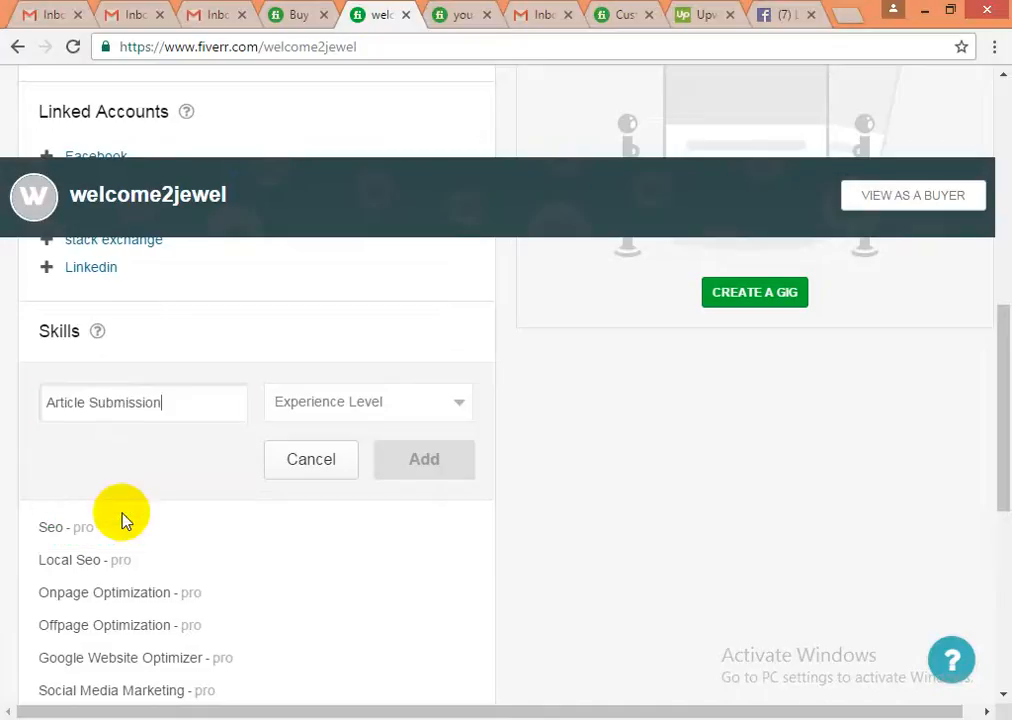
pyautogui.click(332, 410)
pyautogui.click(292, 469)
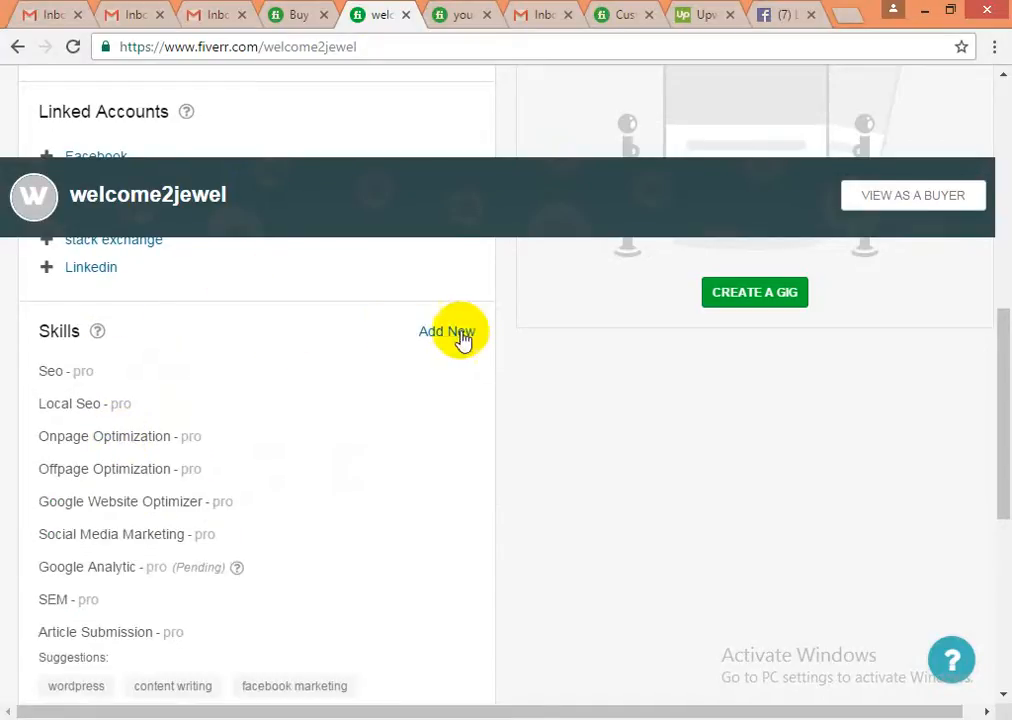
# - Add Bookmarking as a skill at Expert level
pyautogui.click(462, 335)
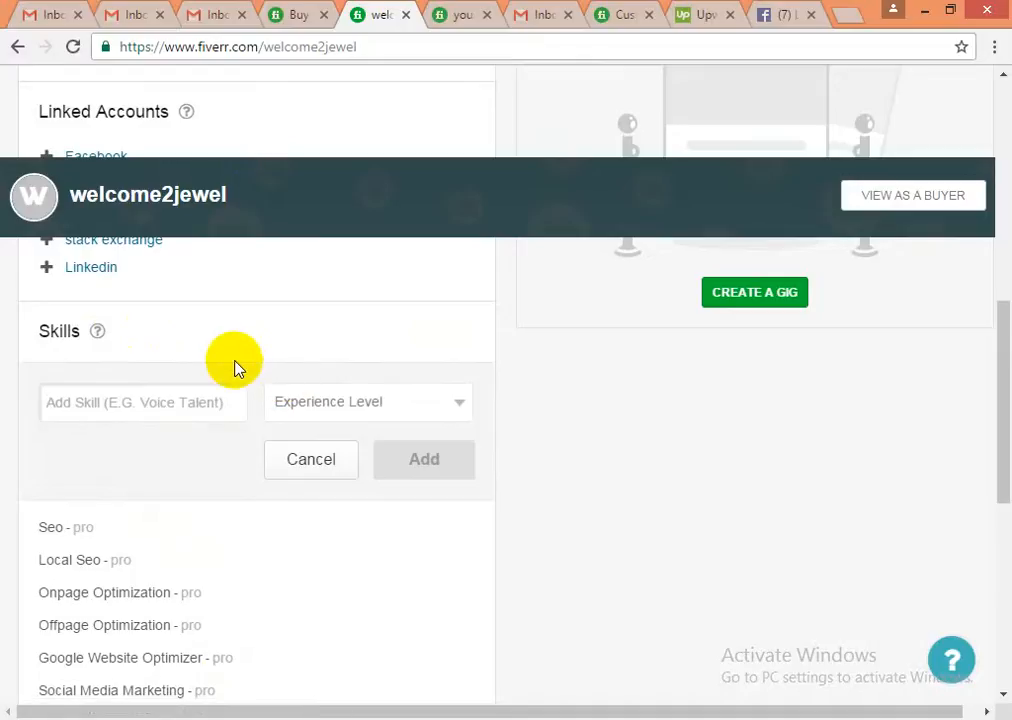
pyautogui.write('Social')
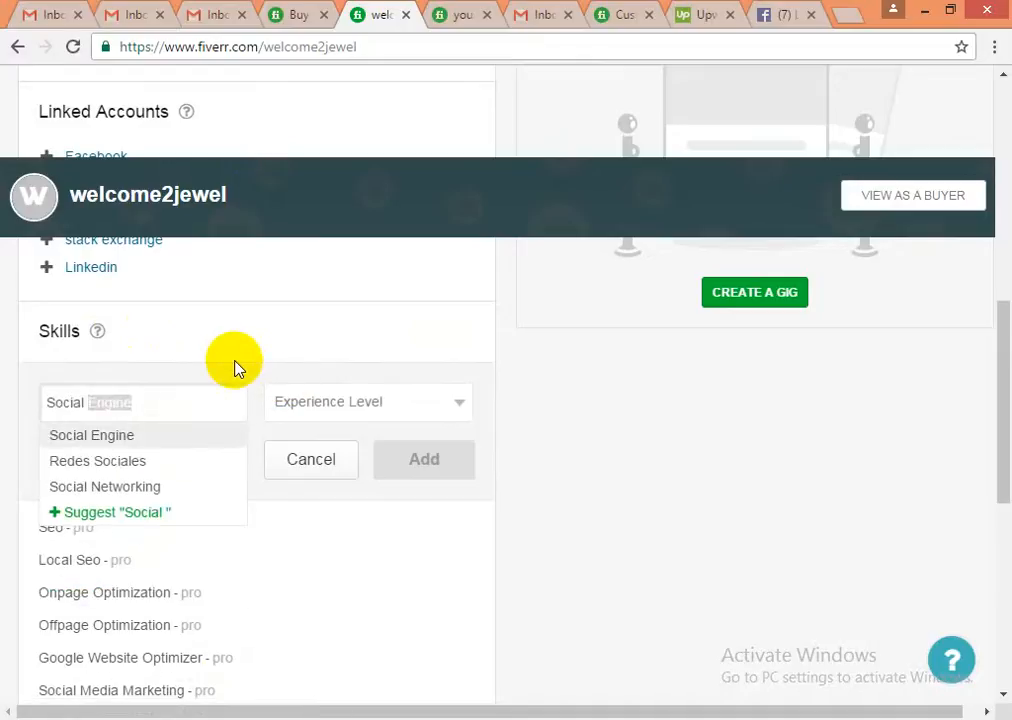
pyautogui.press('BackSpace')
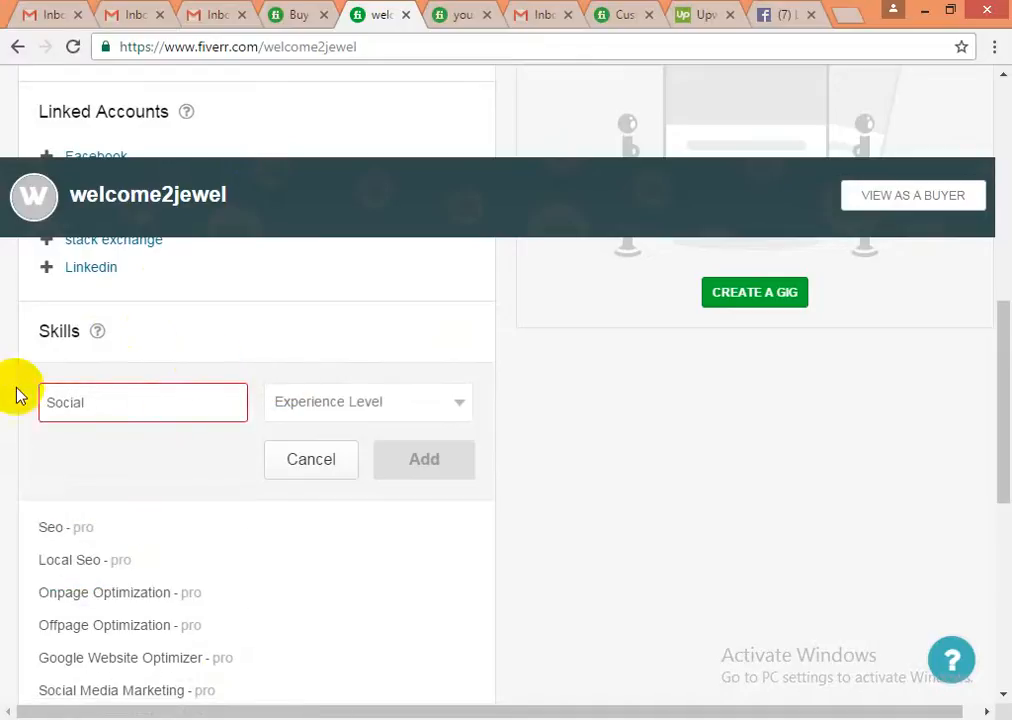
pyautogui.click(108, 407)
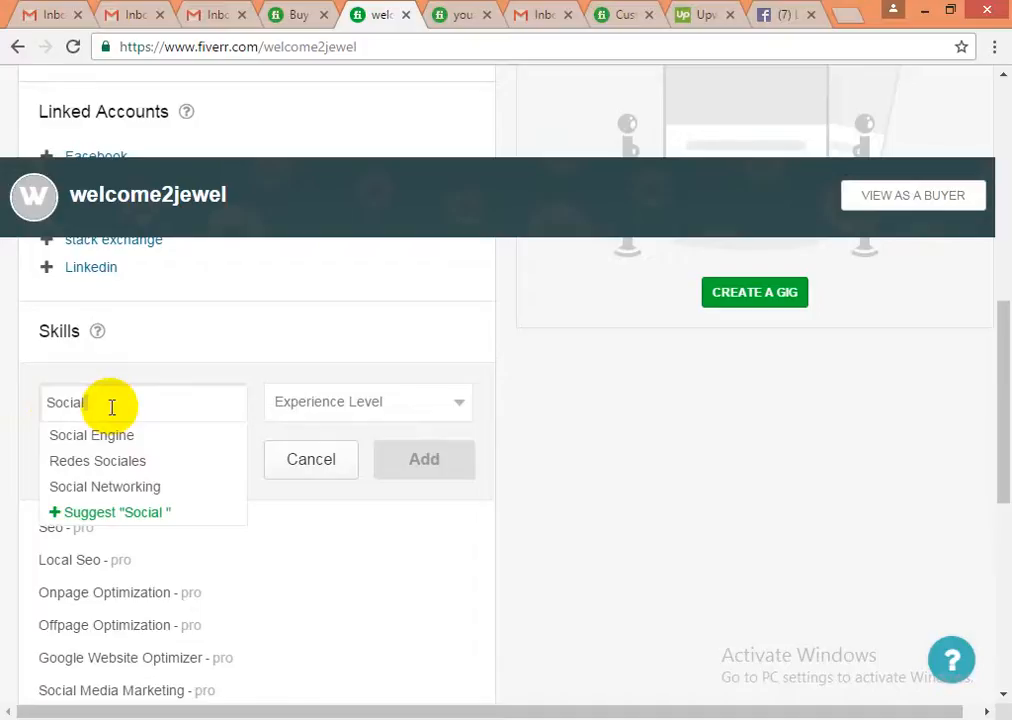
pyautogui.doubleClick(109, 406)
pyautogui.write('B')
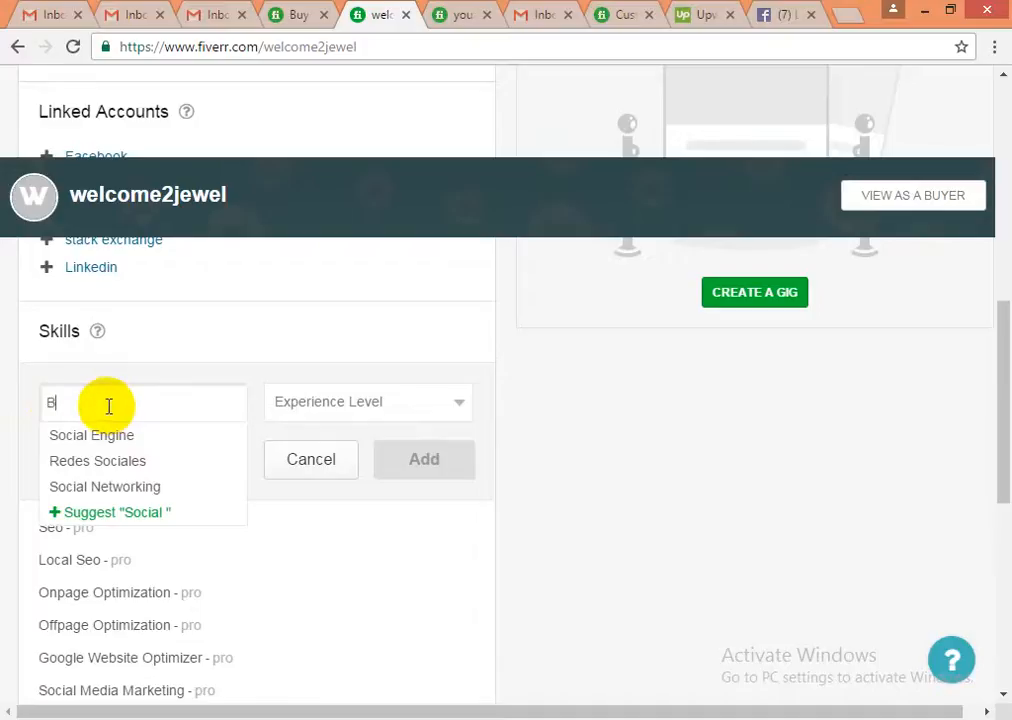
pyautogui.write('ookmark')
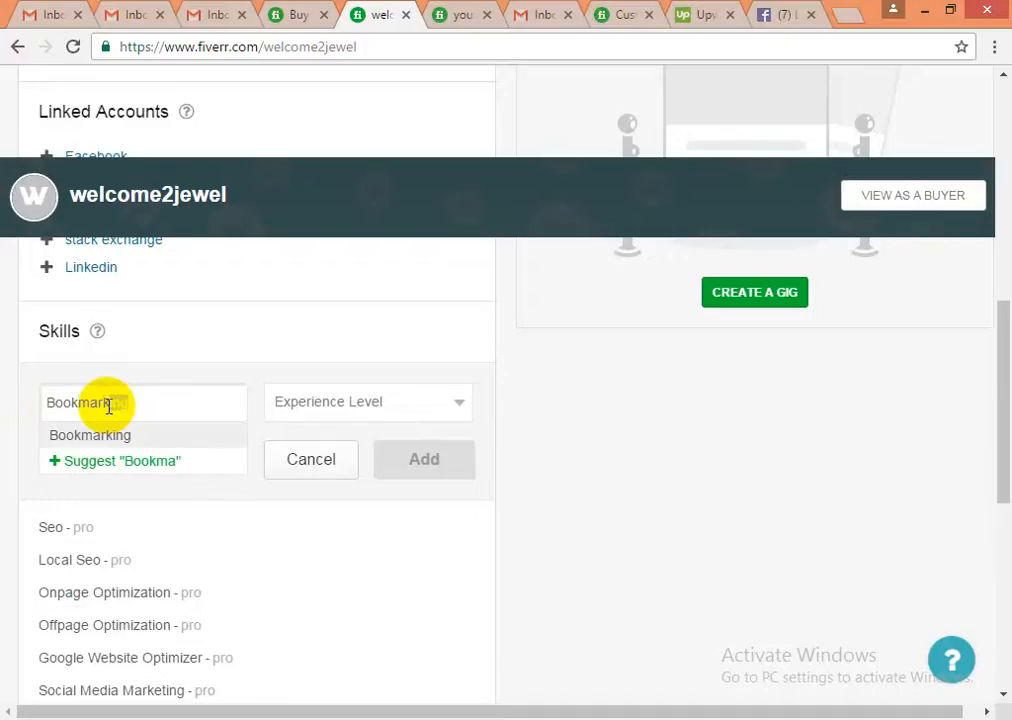
pyautogui.click(109, 443)
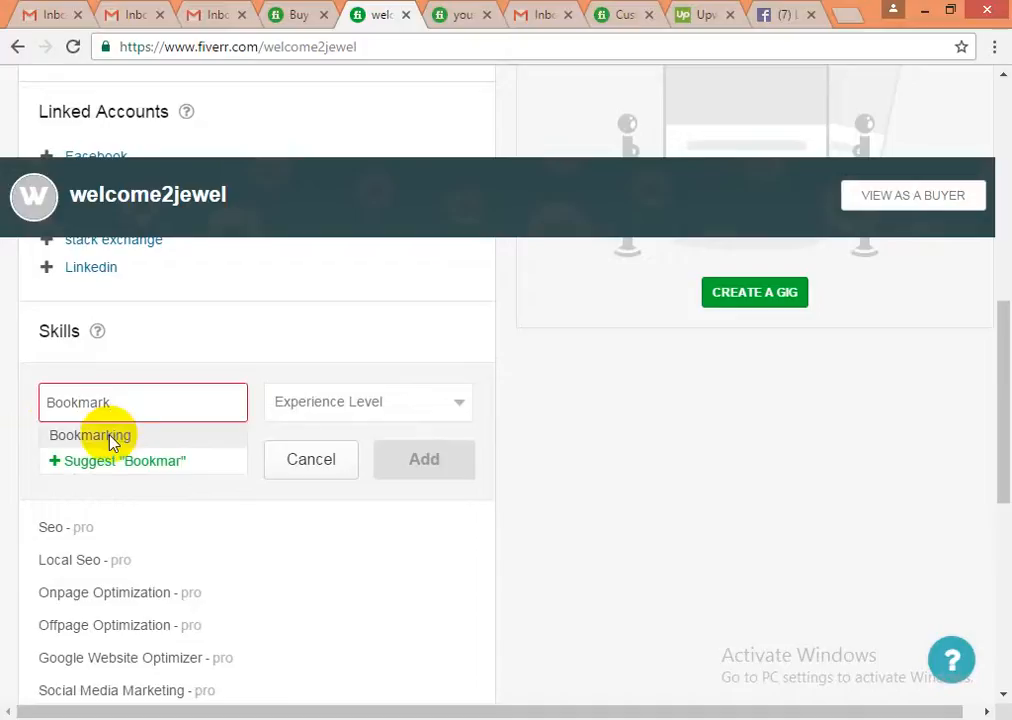
pyautogui.click(346, 410)
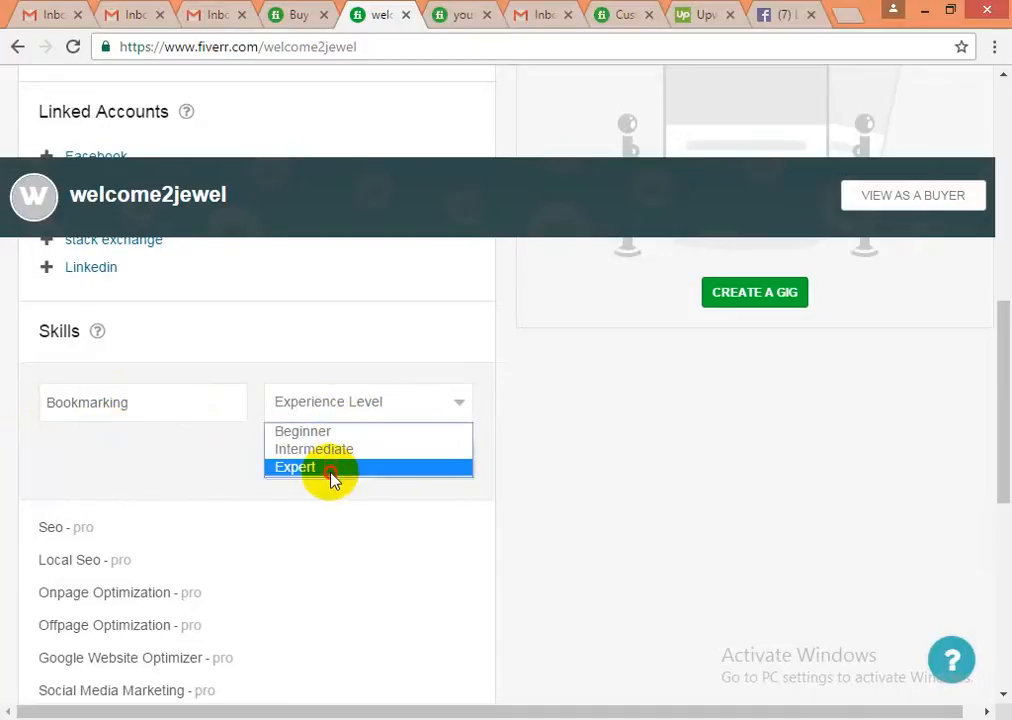
pyautogui.click(332, 470)
pyautogui.click(404, 465)
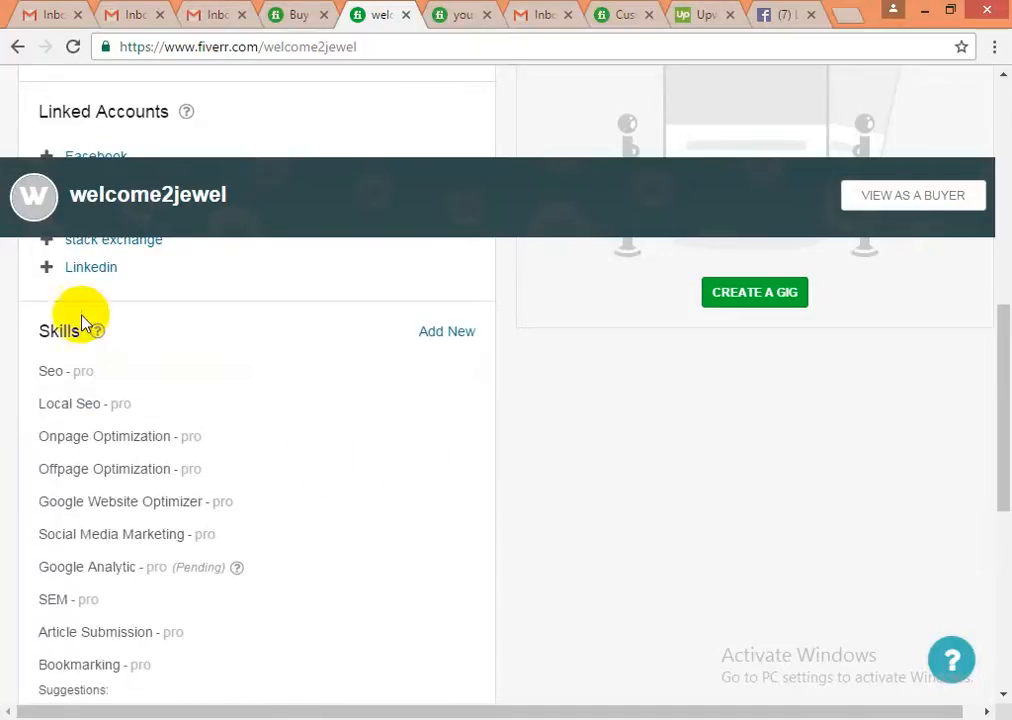
# - Add Youtube as a skill at Expert level
pyautogui.click(449, 340)
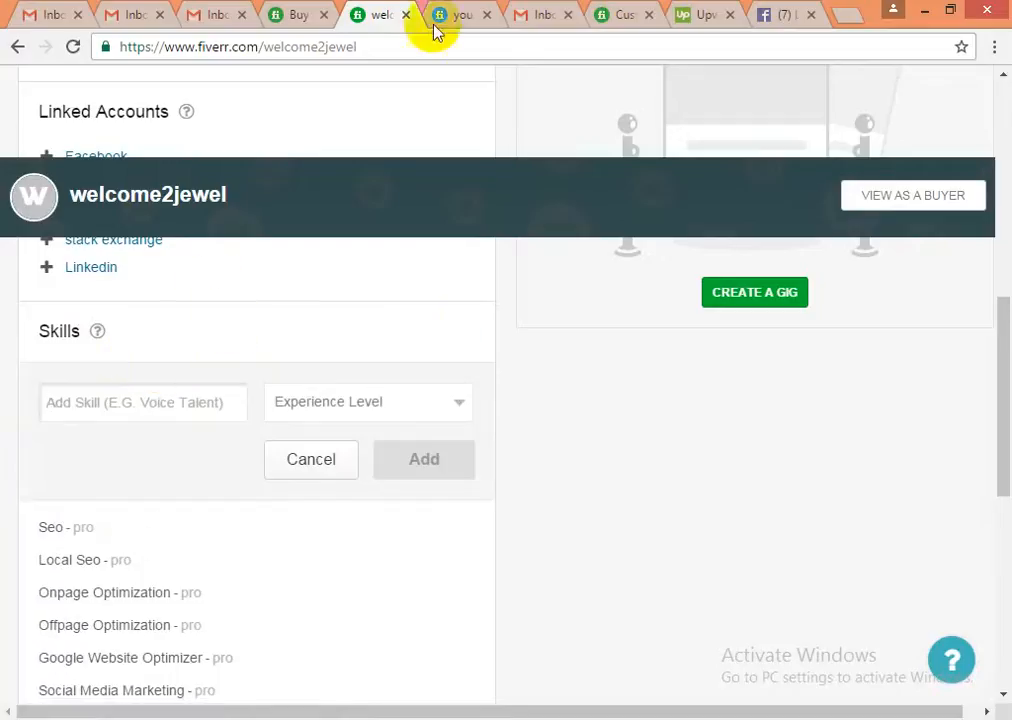
pyautogui.click(397, 222)
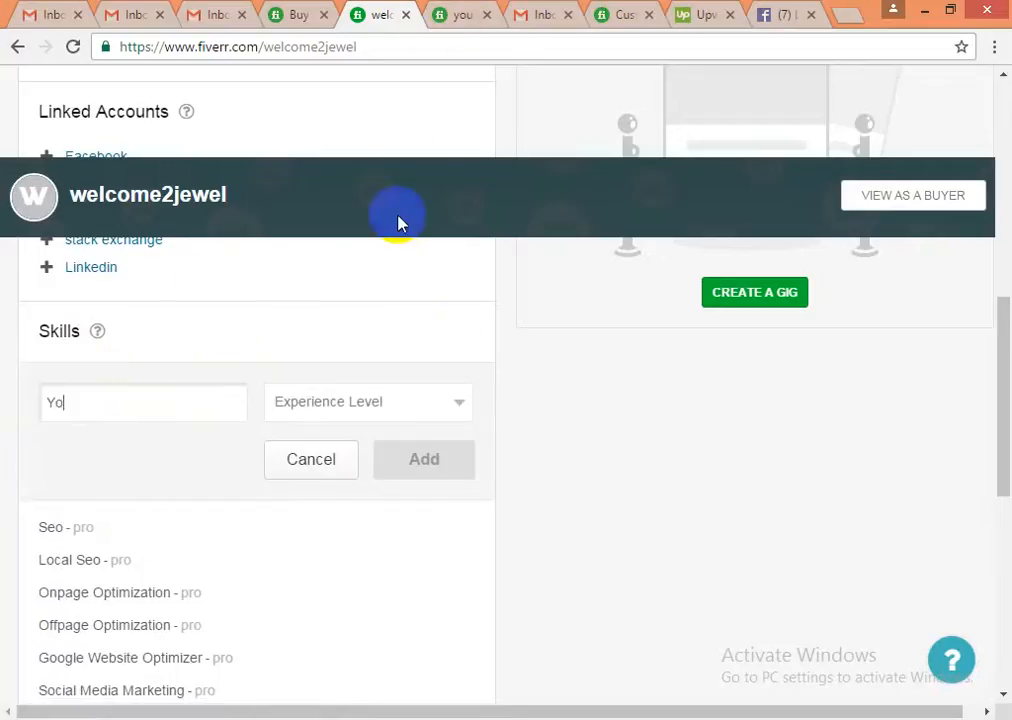
pyautogui.write('utube')
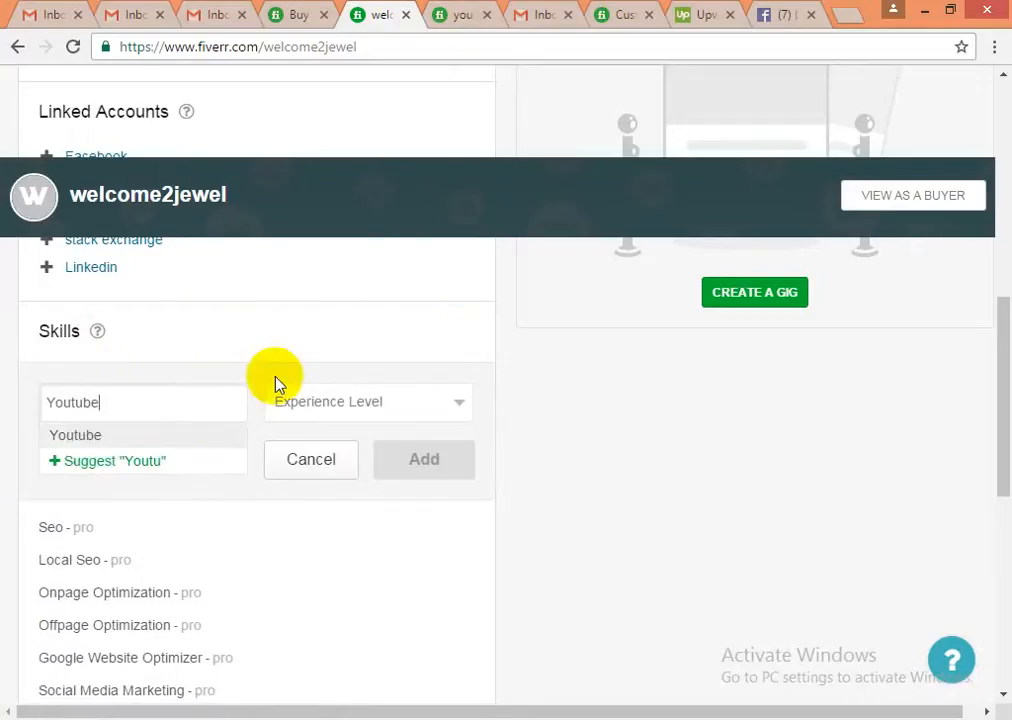
pyautogui.click(384, 405)
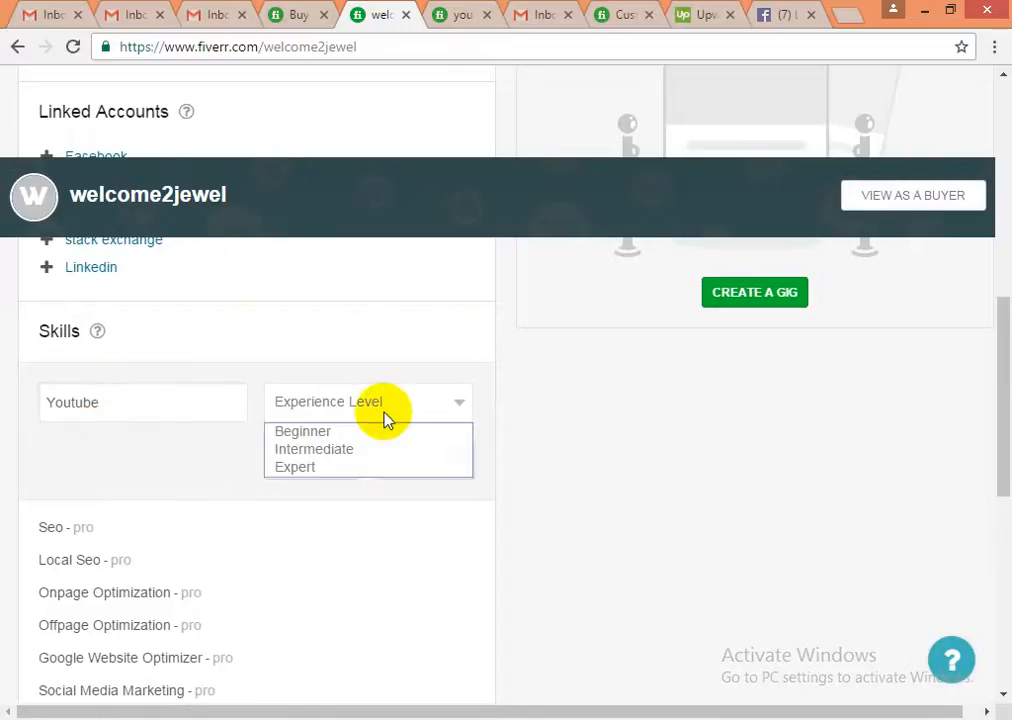
pyautogui.click(329, 470)
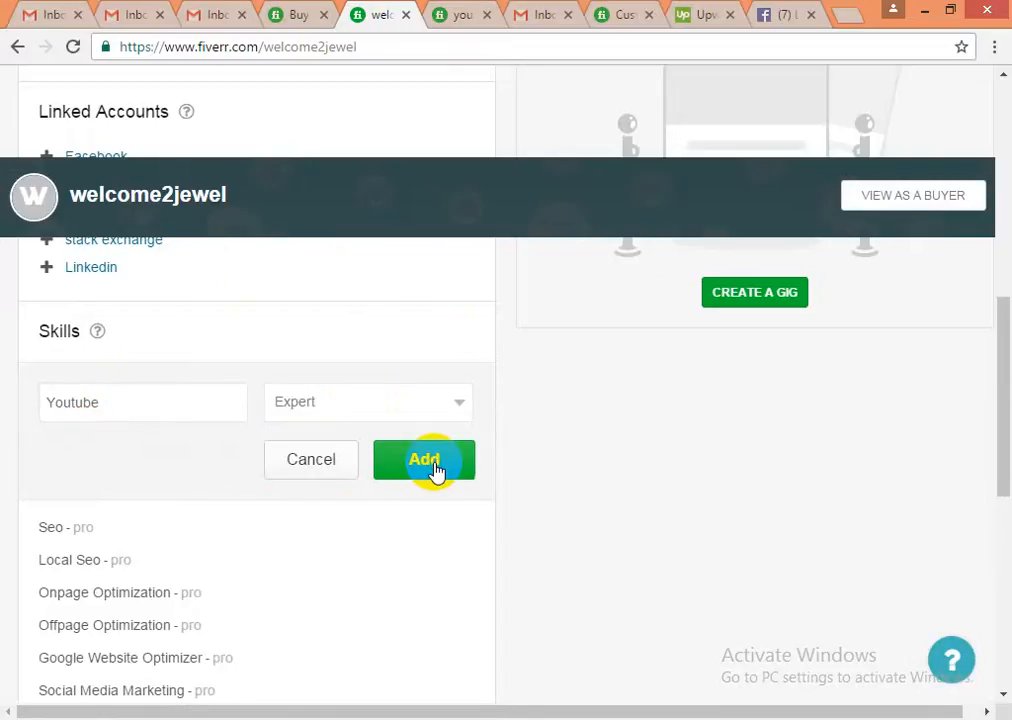
pyautogui.click(434, 463)
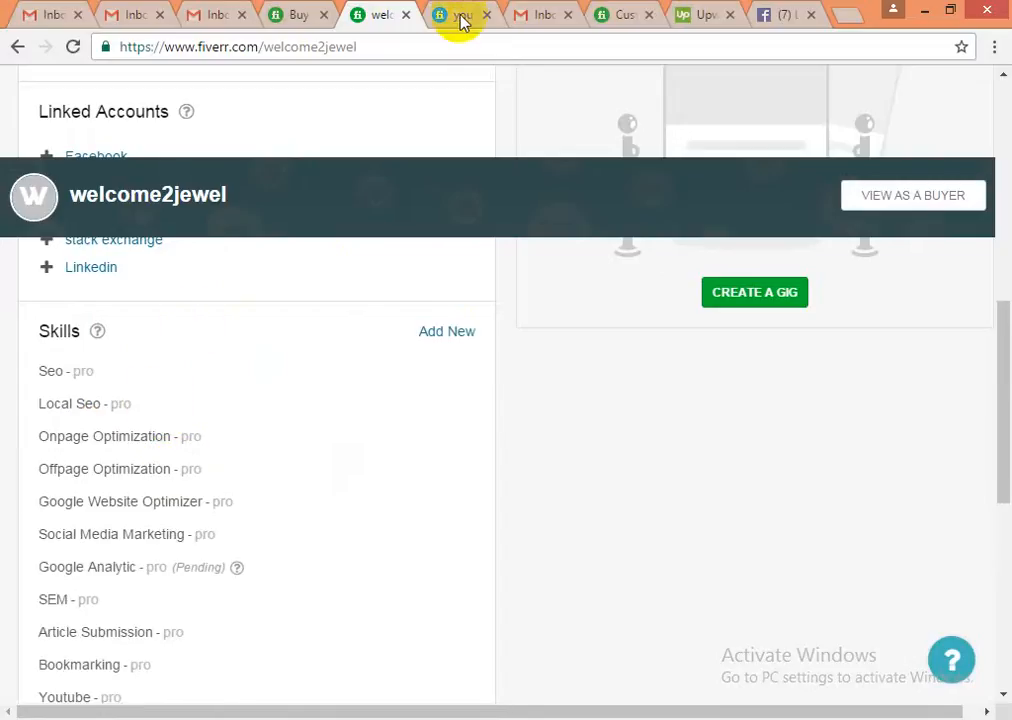
# - Back on the other seller's profile, highlight the skills from Seo to Internet Marketing
pyautogui.click(462, 16)
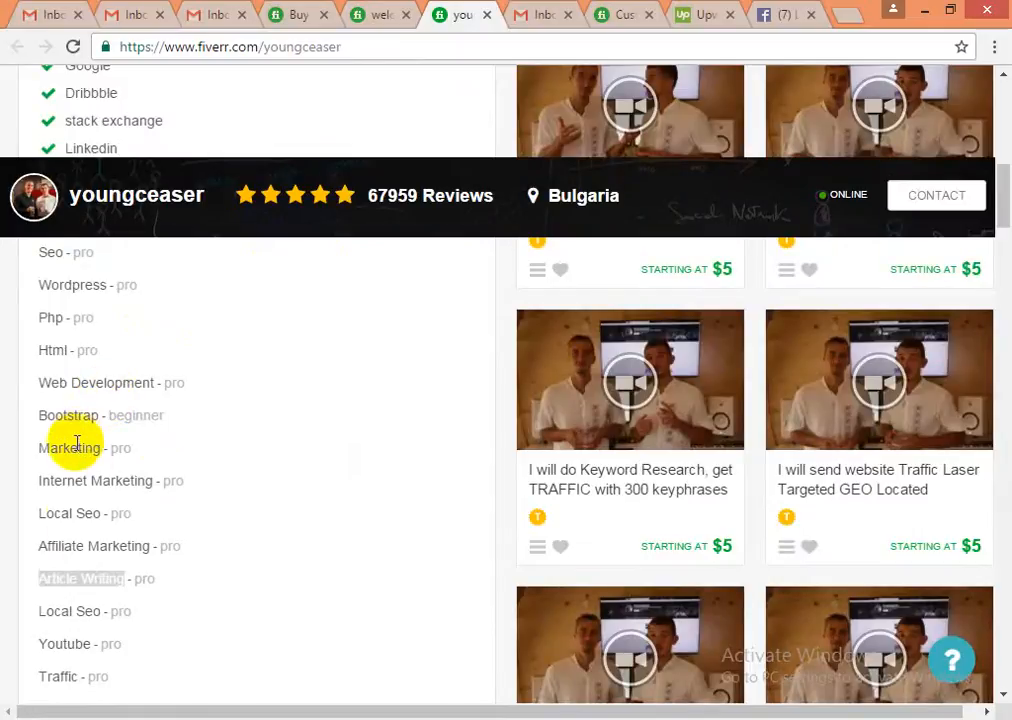
pyautogui.click(60, 545)
pyautogui.click(62, 545)
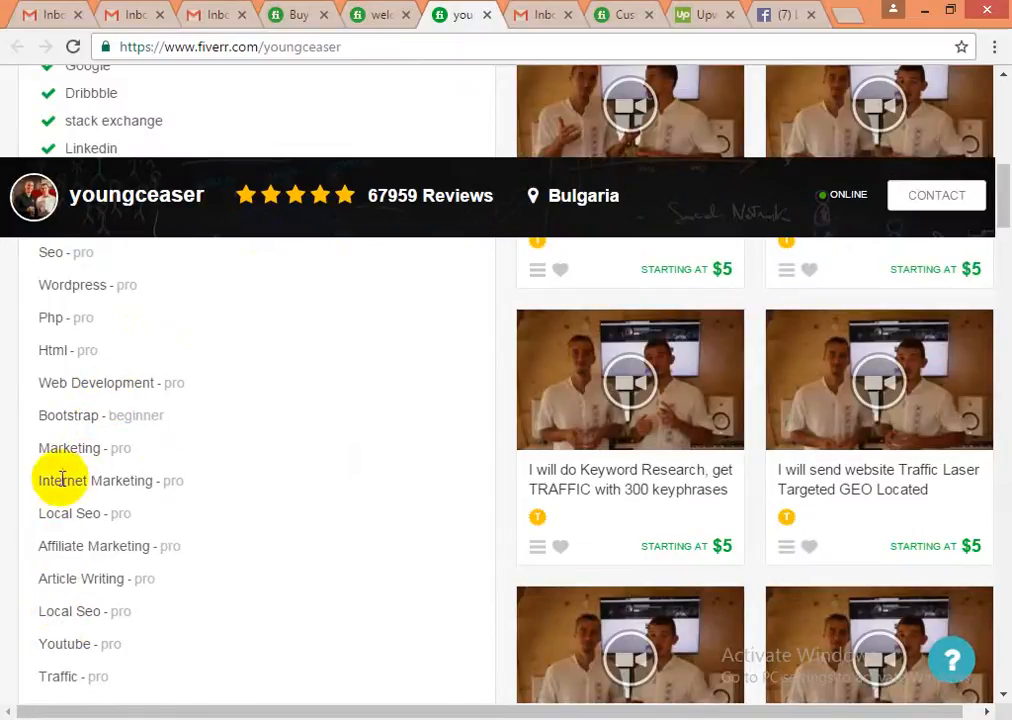
pyautogui.moveTo(75, 479); pyautogui.dragTo(122, 480)
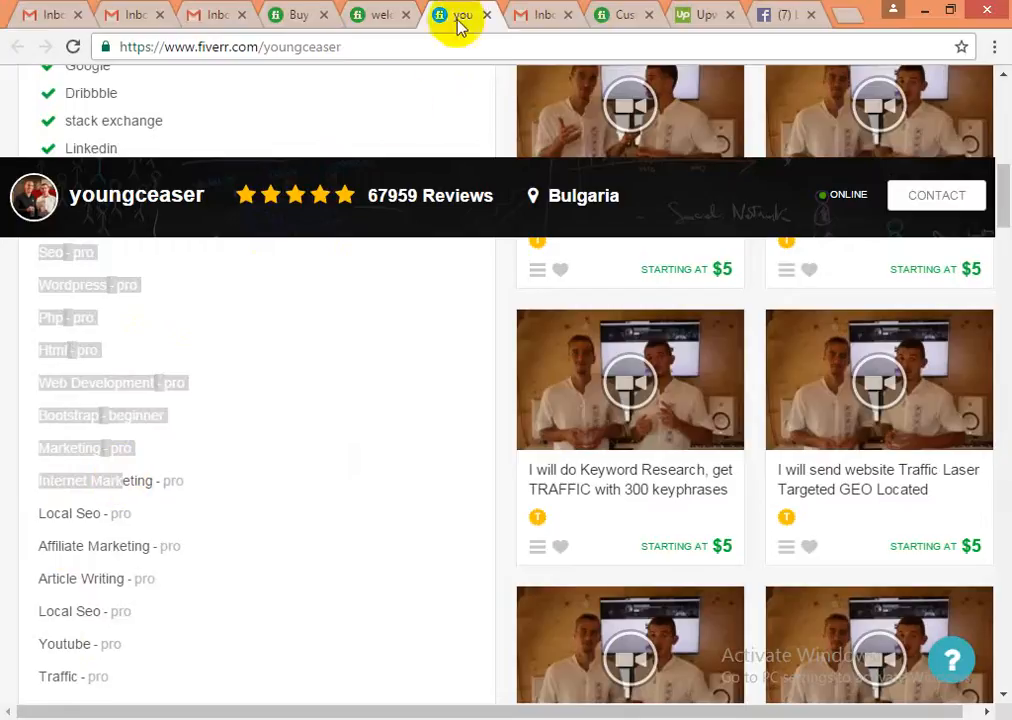
# - On your own profile, add Internet Marketing as a skill at Expert level
pyautogui.click(382, 15)
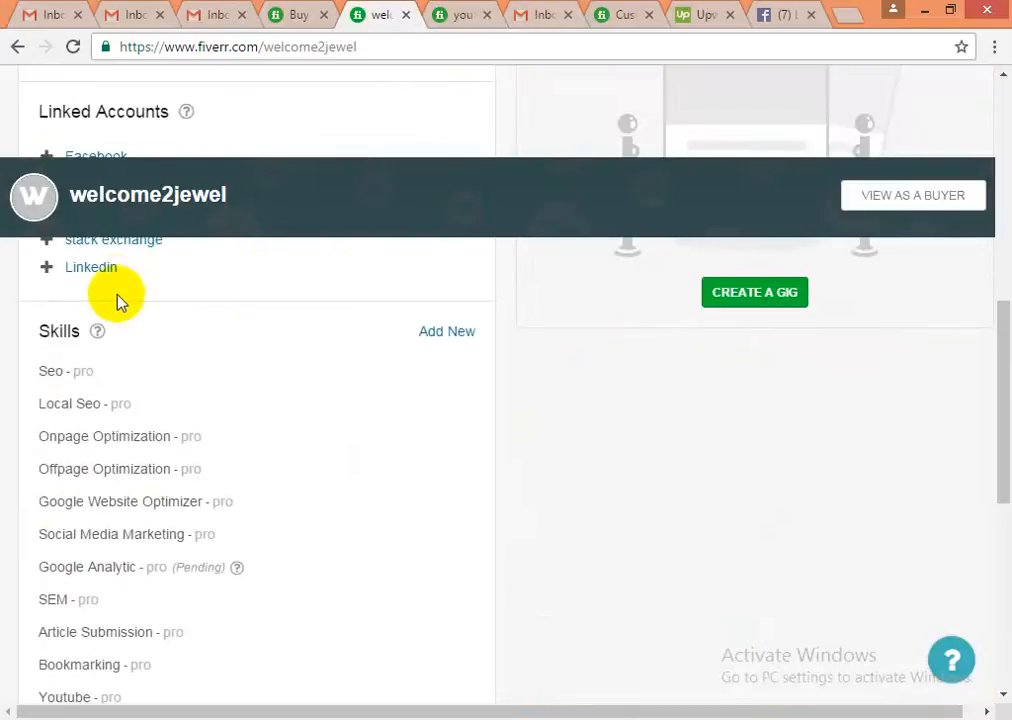
pyautogui.click(459, 337)
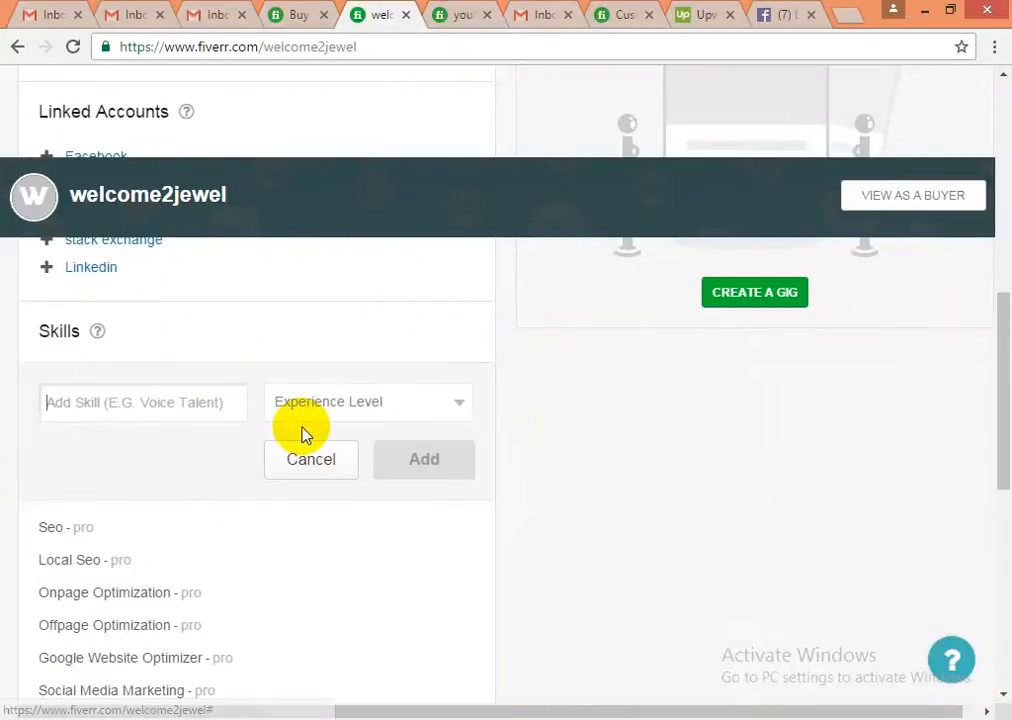
pyautogui.write('Internet')
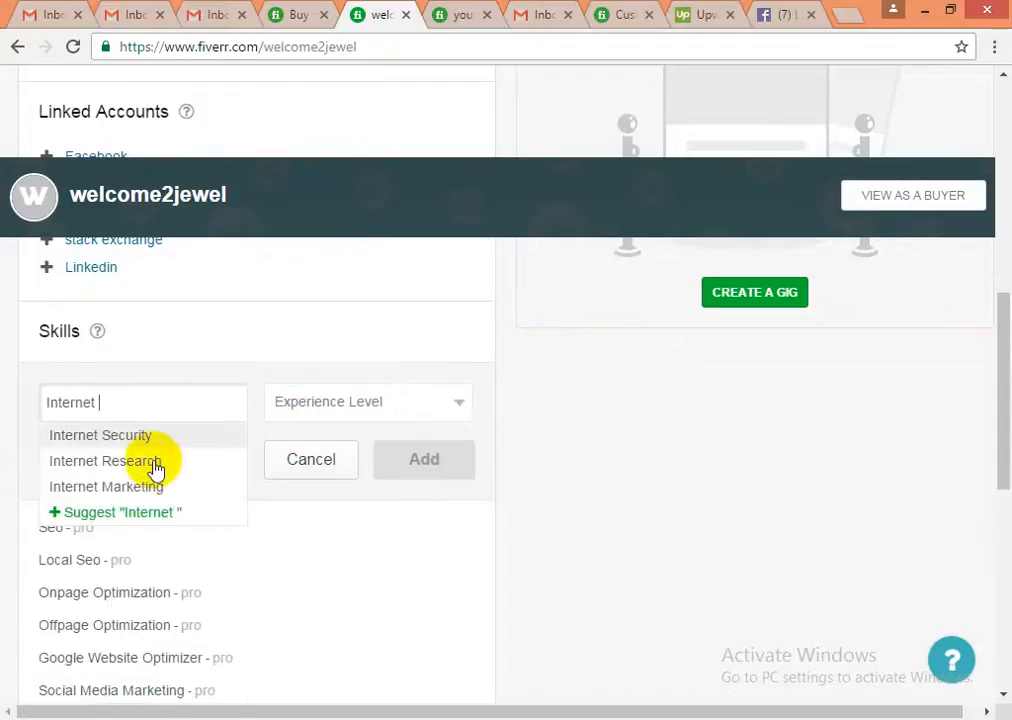
pyautogui.click(135, 487)
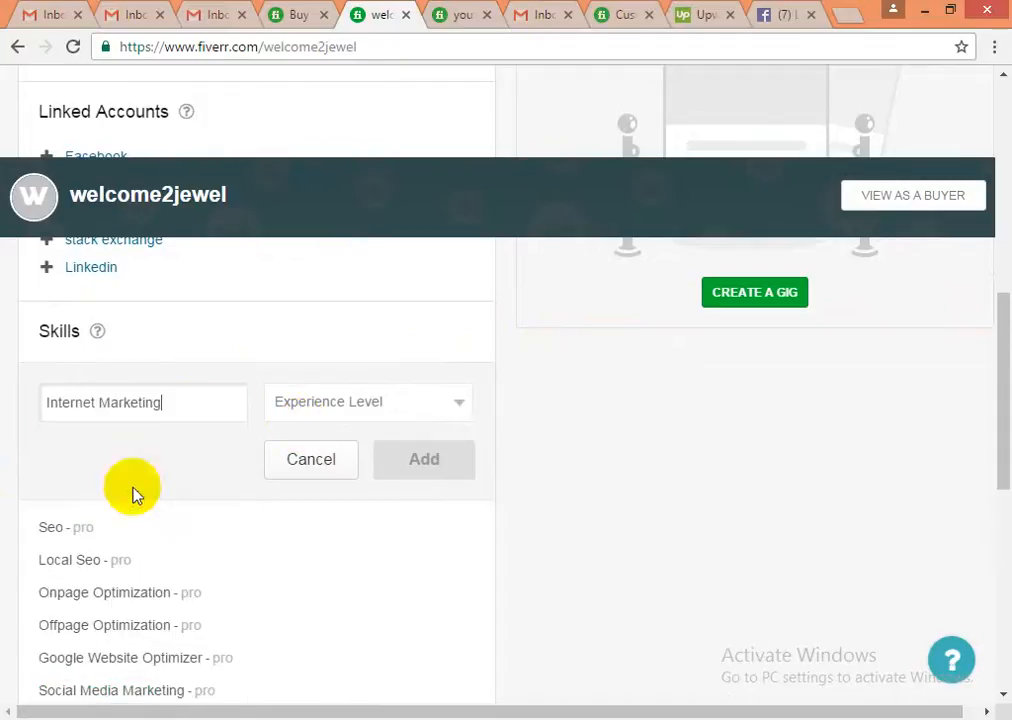
pyautogui.click(355, 412)
pyautogui.click(334, 474)
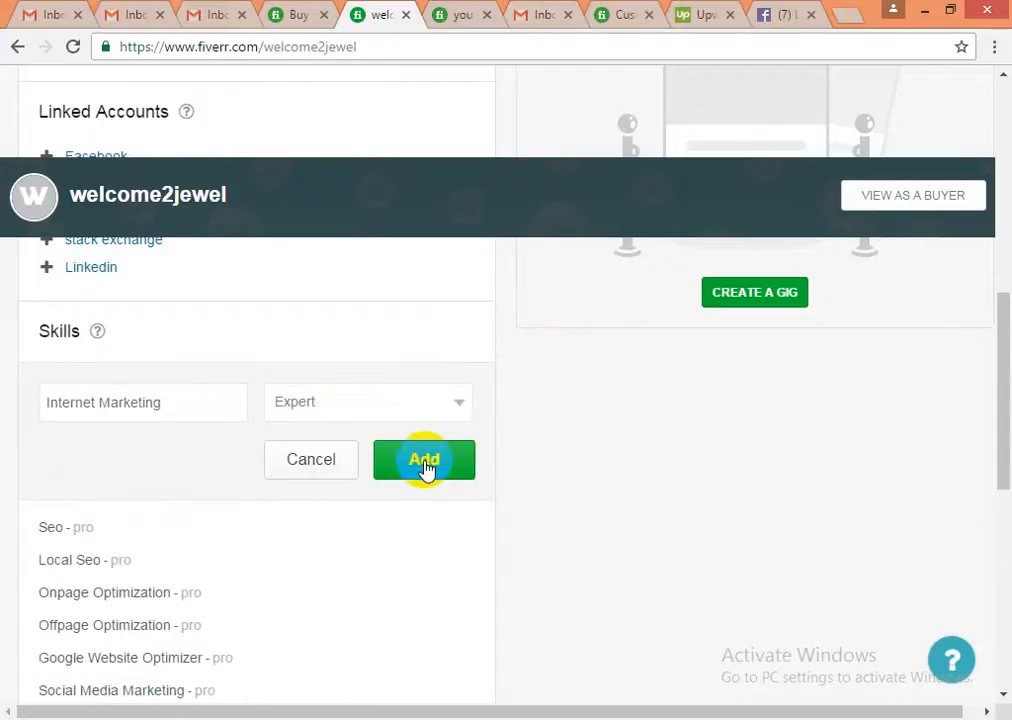
pyautogui.click(422, 470)
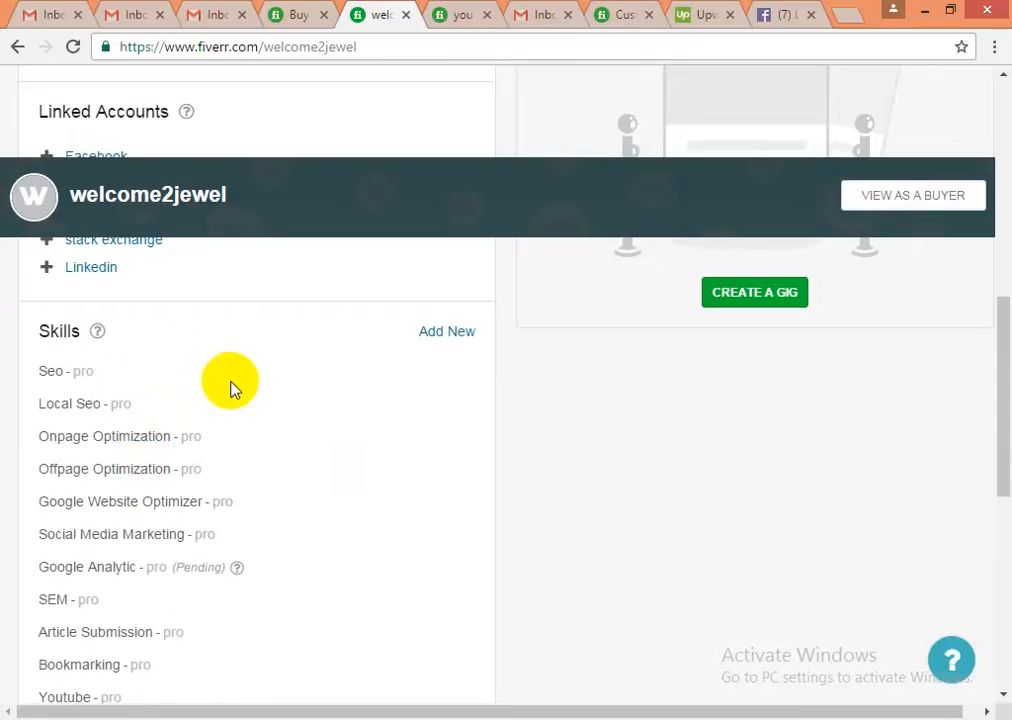
# - Add Affiliate Marketing as a skill at Expert level
pyautogui.click(447, 332)
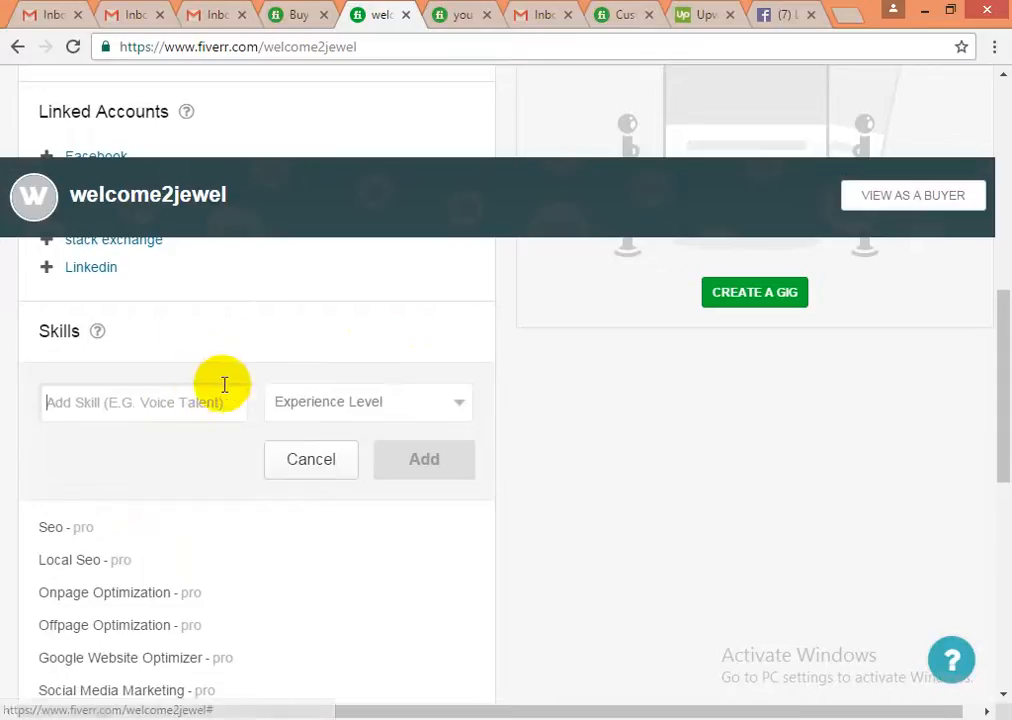
pyautogui.write('Affiliate')
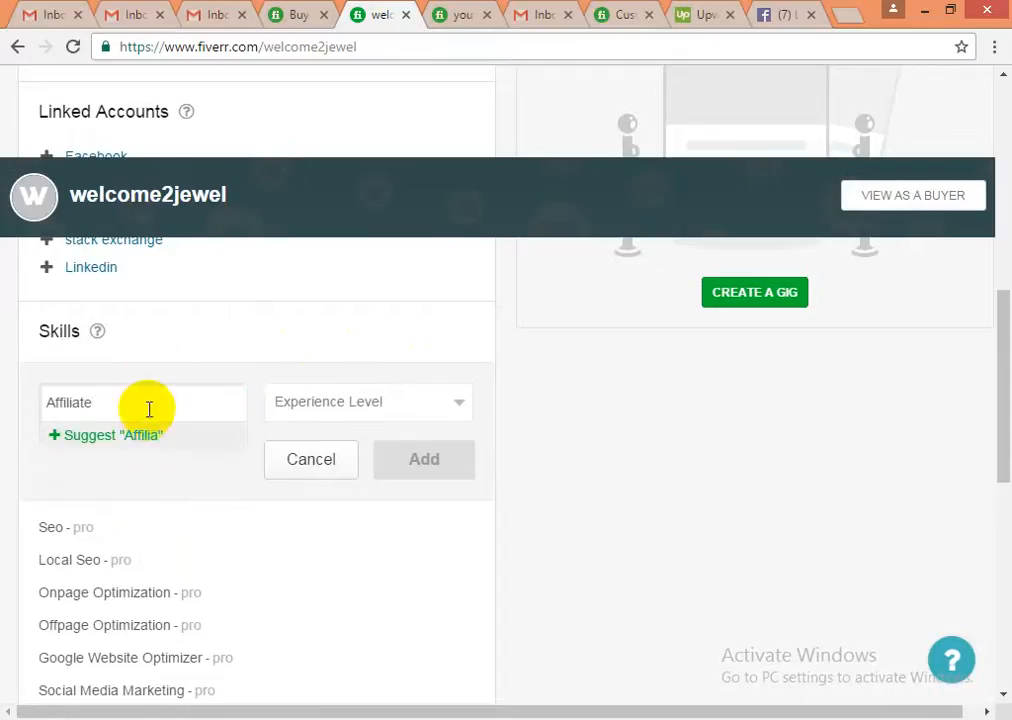
pyautogui.press('BackSpace')
pyautogui.press('BackSpace')
pyautogui.press('BackSpace')
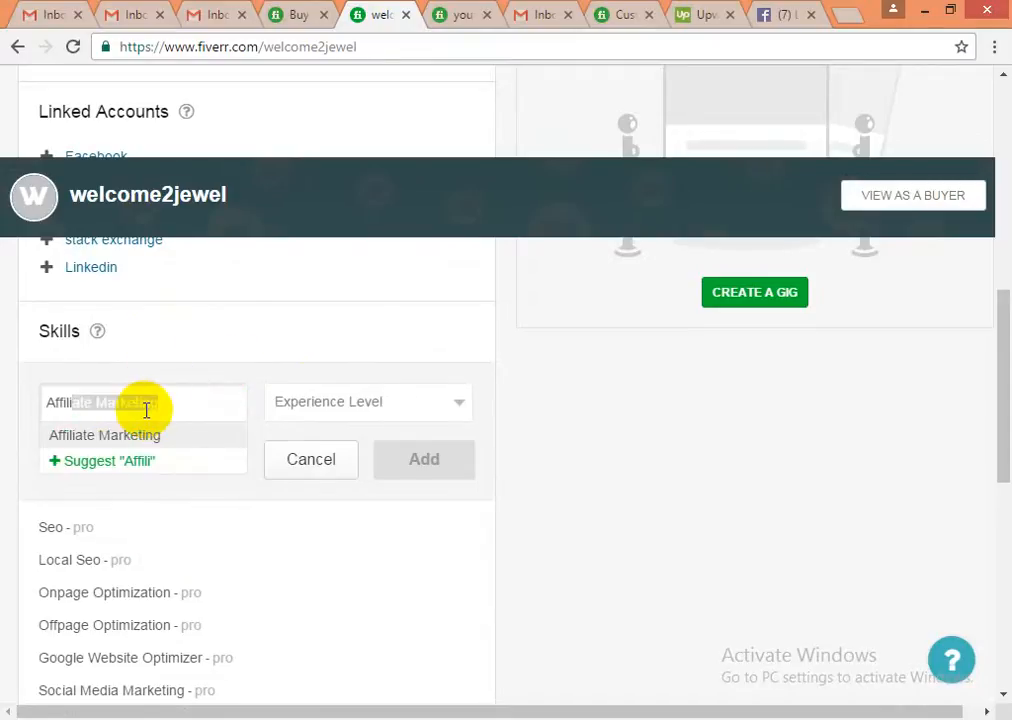
pyautogui.click(142, 436)
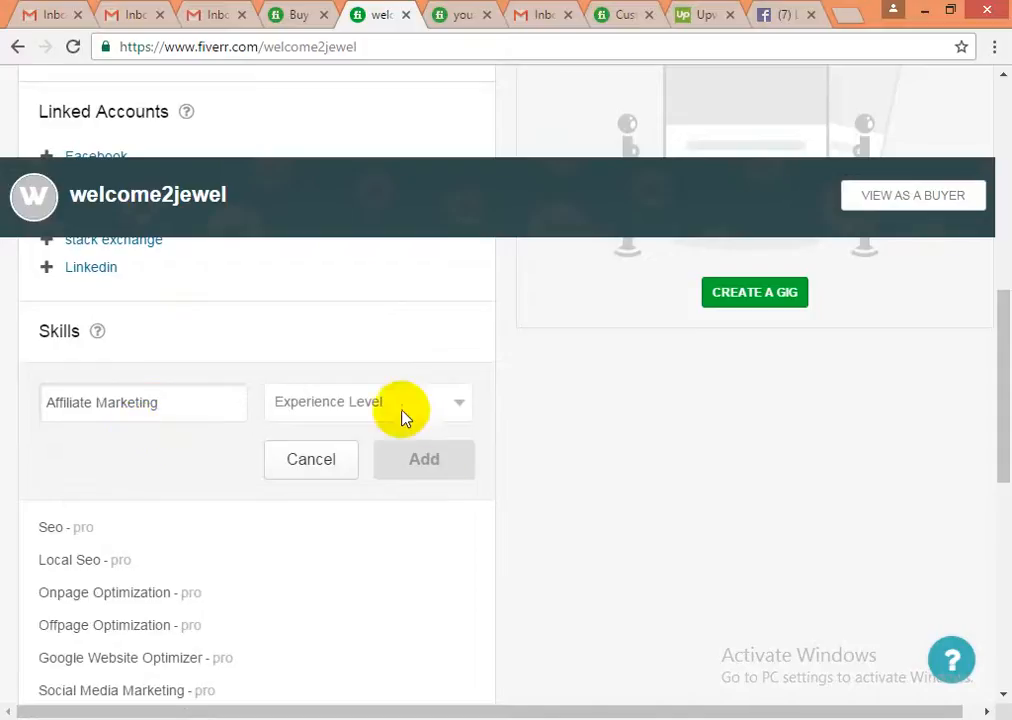
pyautogui.click(400, 408)
pyautogui.click(315, 470)
pyautogui.click(424, 466)
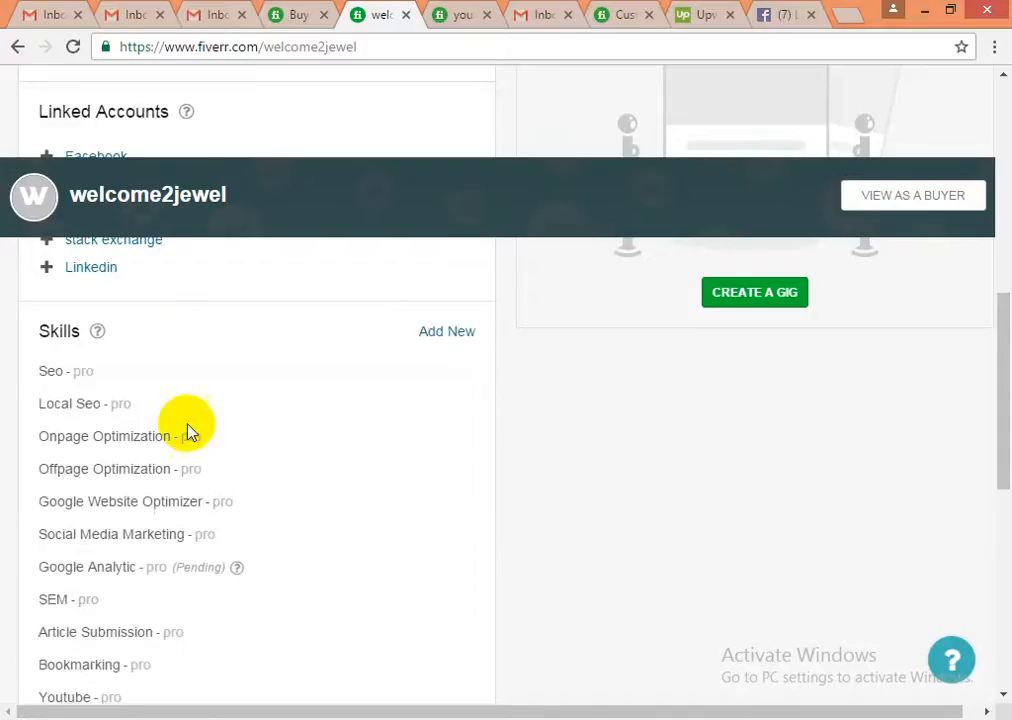
pyautogui.scroll(-2, 218, 552)
pyautogui.scroll(-2, 218, 552)
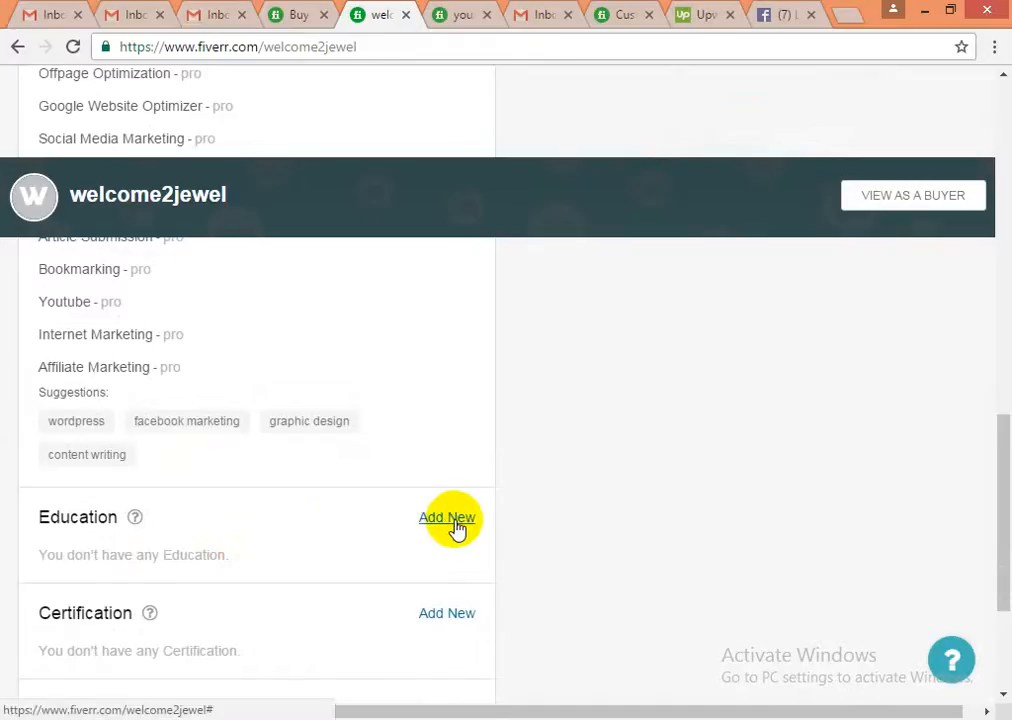
# - Fill in the education entry: Bangladesh university, B.Sc., Management, 2010–2014, and add it
pyautogui.scroll(-1, 312, 542)
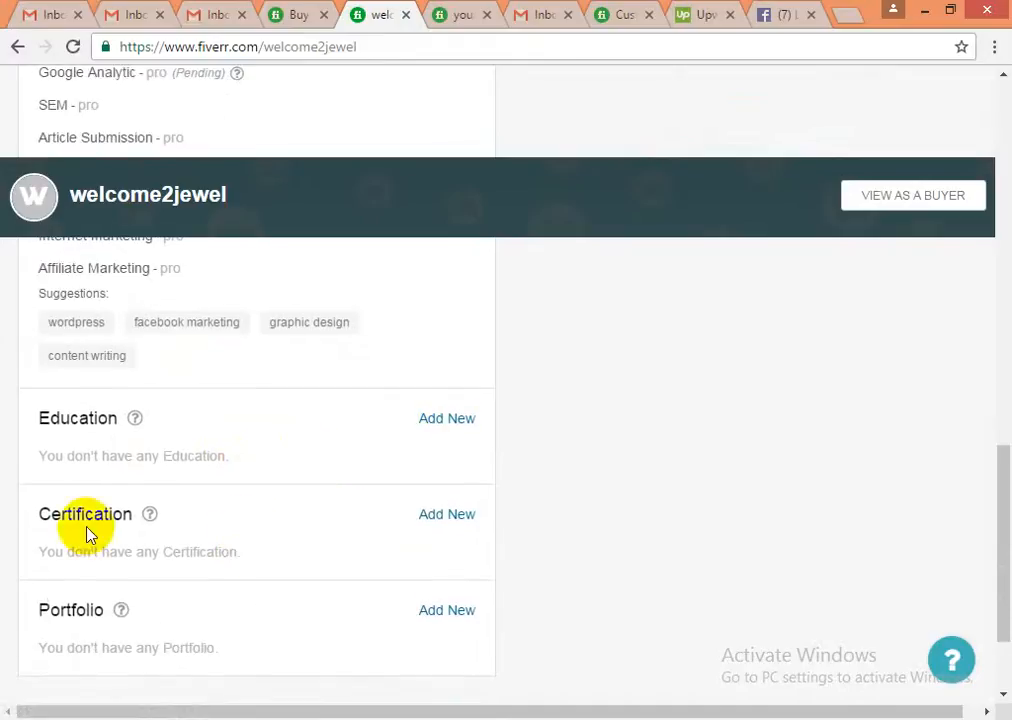
pyautogui.scroll(-2, 95, 535)
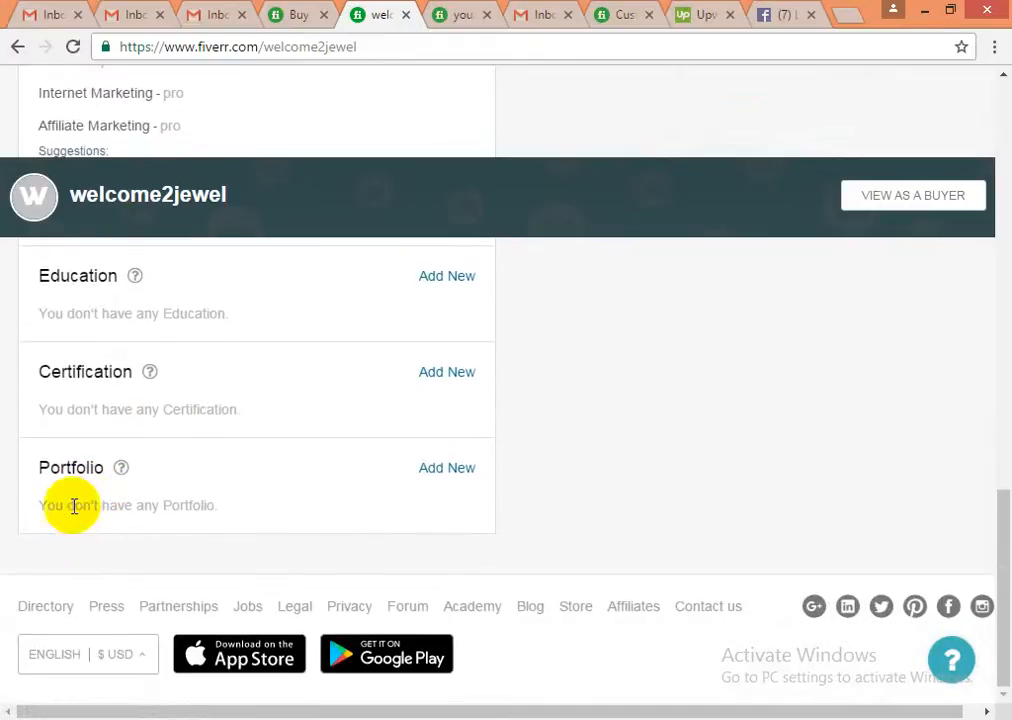
pyautogui.click(447, 468)
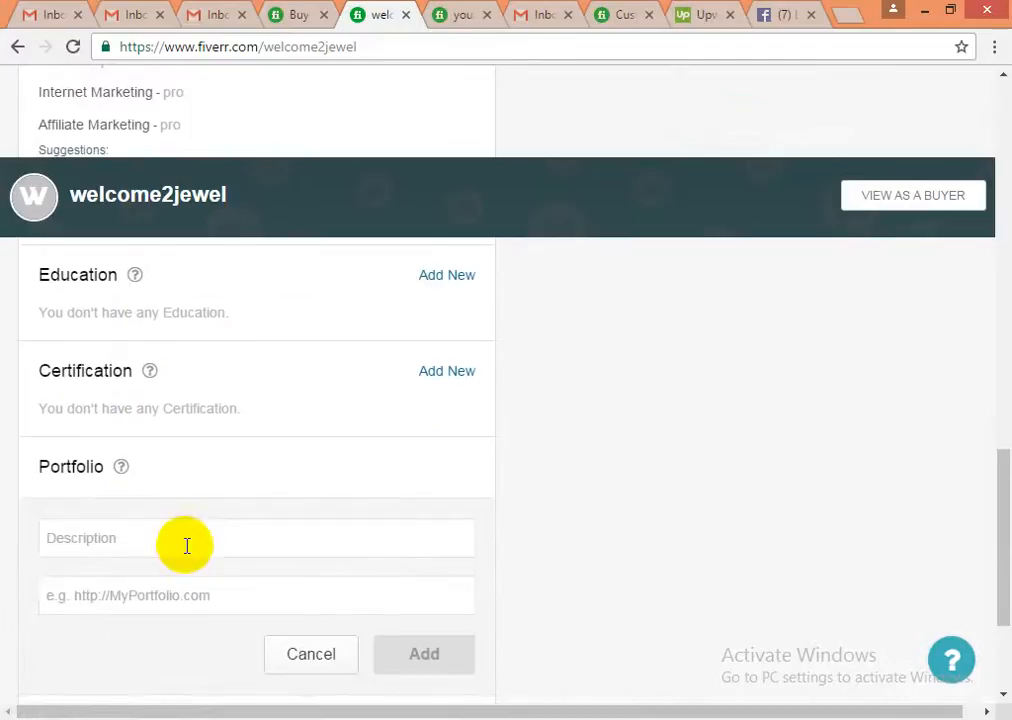
pyautogui.scroll(-2, 160, 500)
pyautogui.click(122, 343)
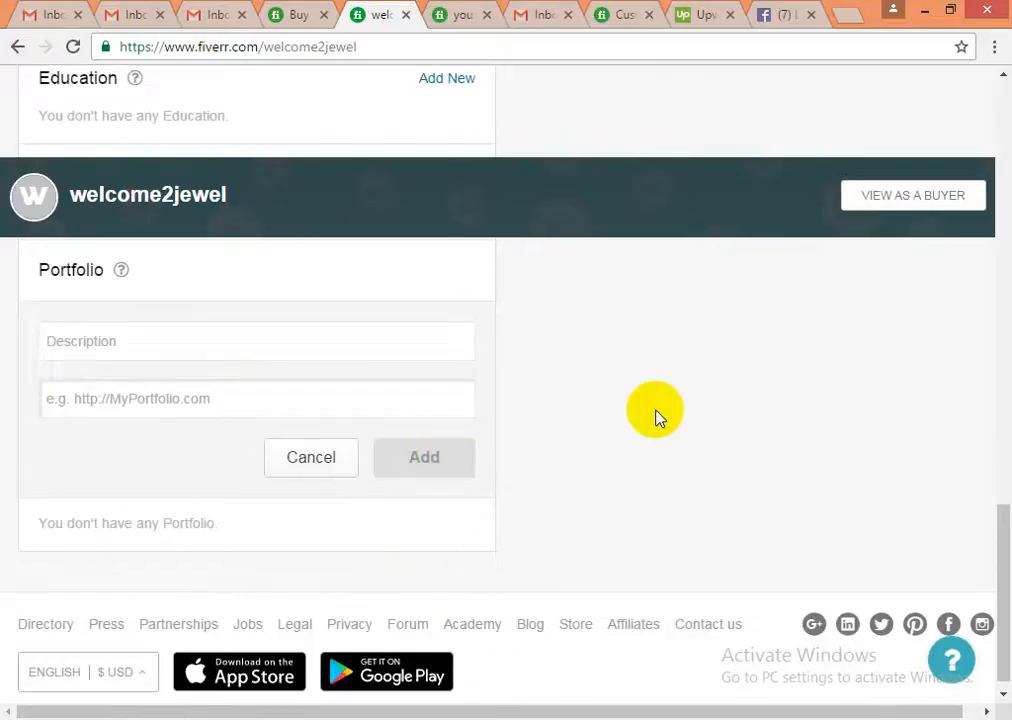
pyautogui.scroll(10, 549, 531)
pyautogui.scroll(6, 538, 548)
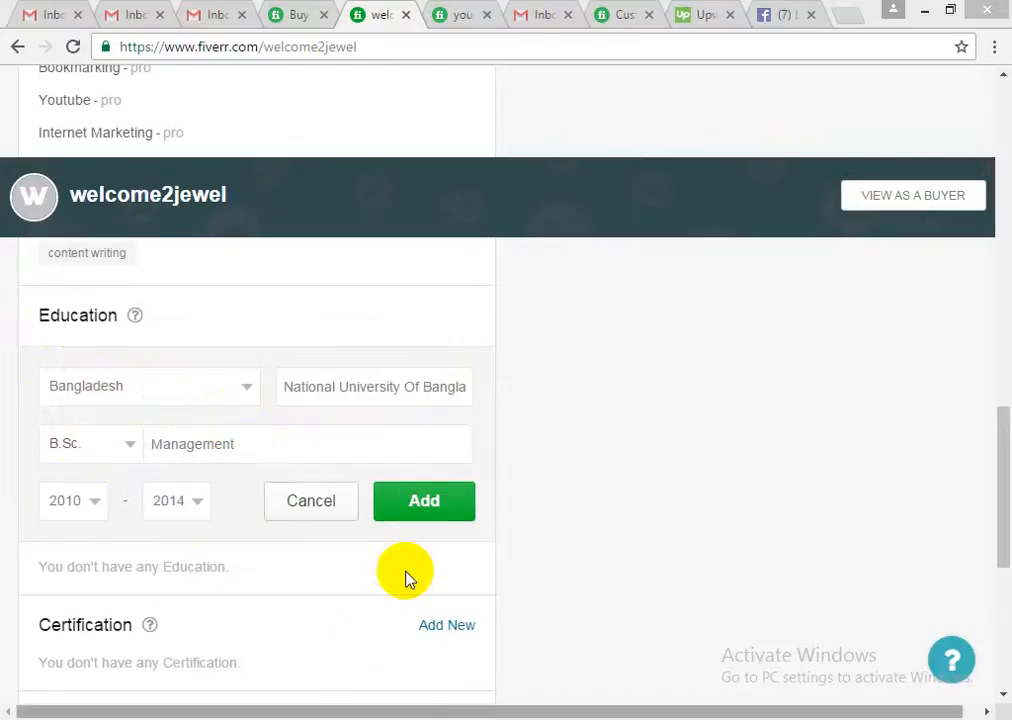
pyautogui.click(419, 512)
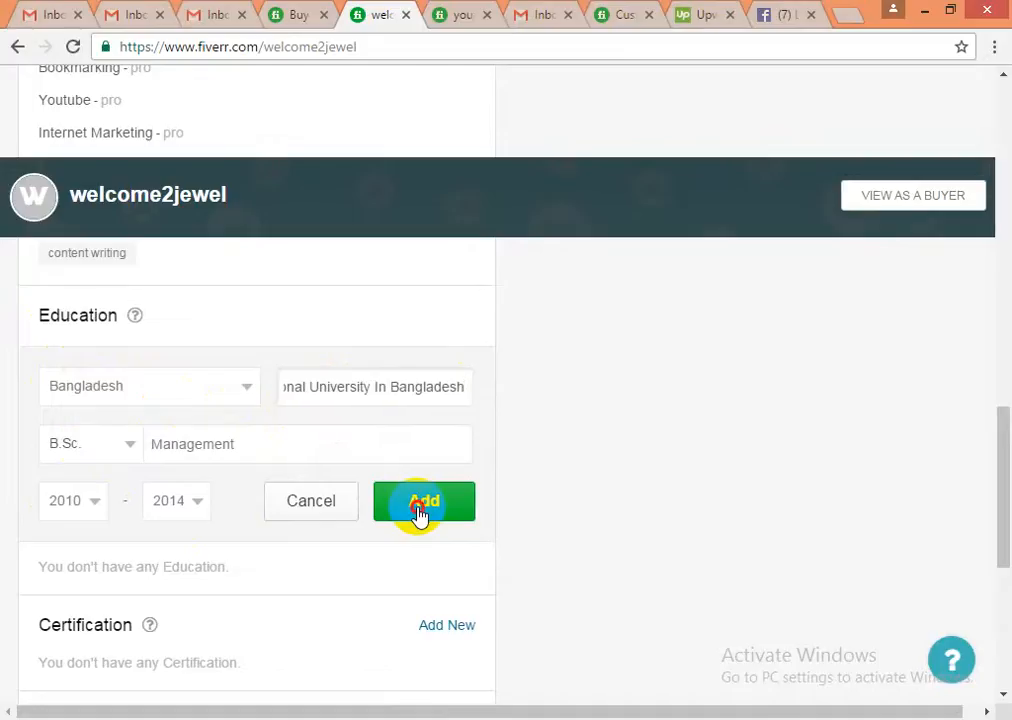
pyautogui.click(419, 512)
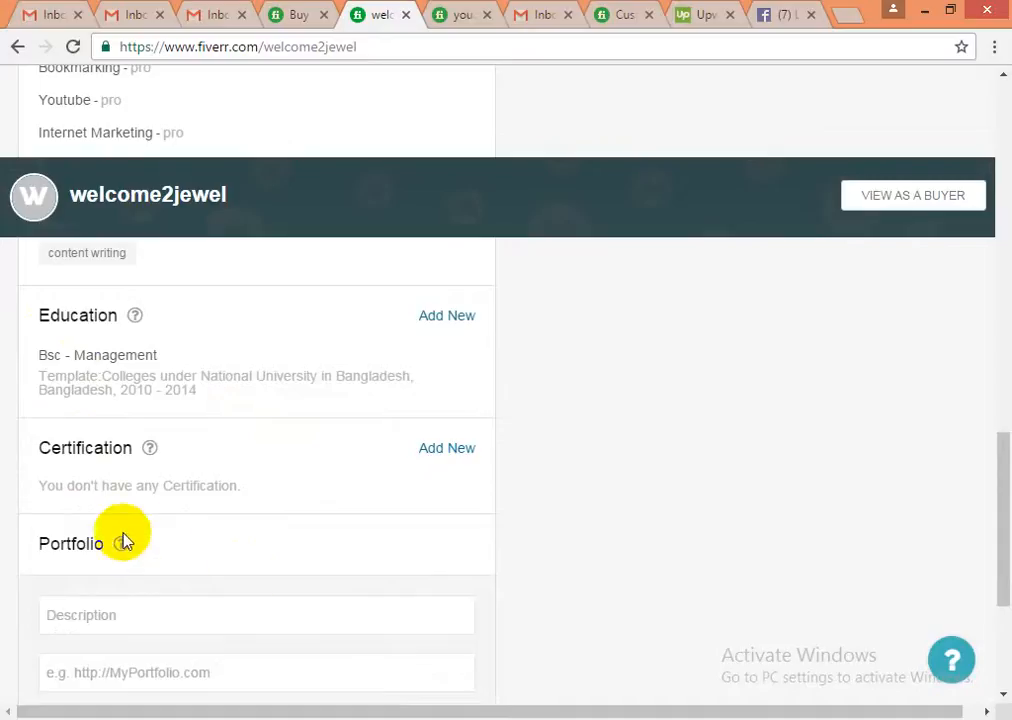
pyautogui.click(240, 605)
pyautogui.scroll(-1, 180, 560)
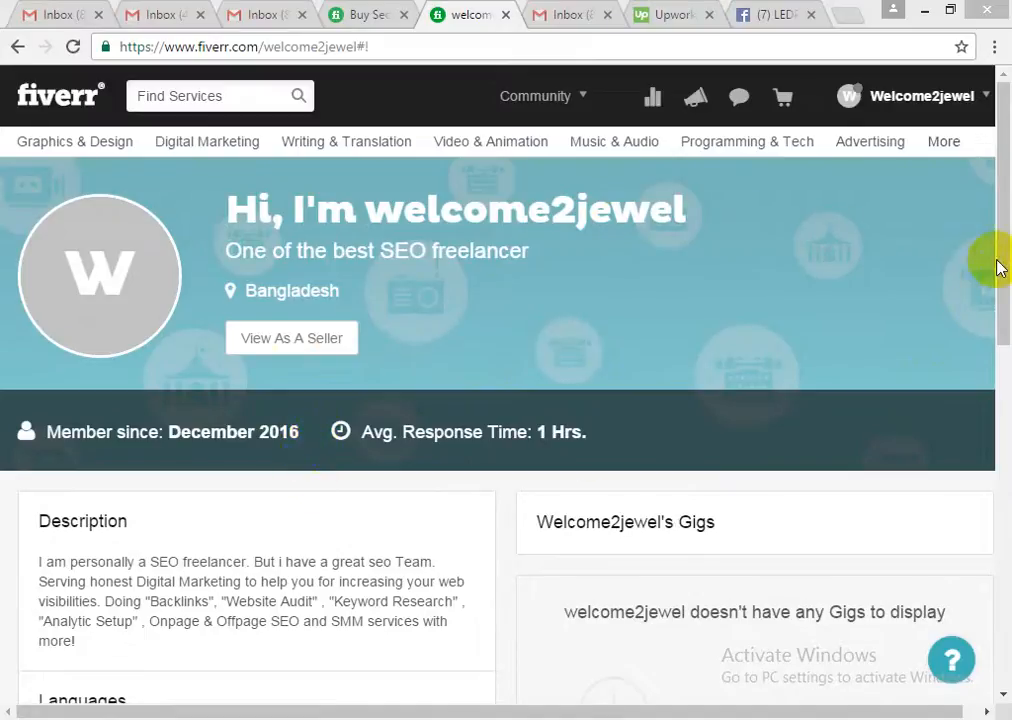
# - Scroll to the top of the gig-less profile and show the username menu in the header
pyautogui.moveTo(996, 217); pyautogui.dragTo(996, 323)
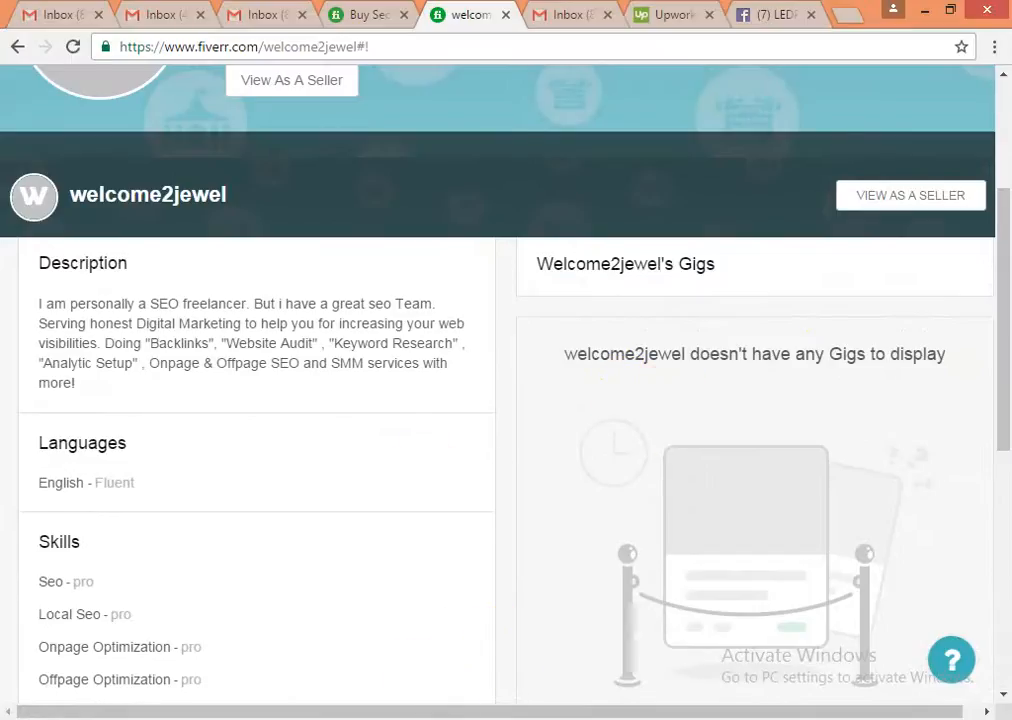
pyautogui.scroll(3, 503, 643)
pyautogui.moveTo(937, 95)
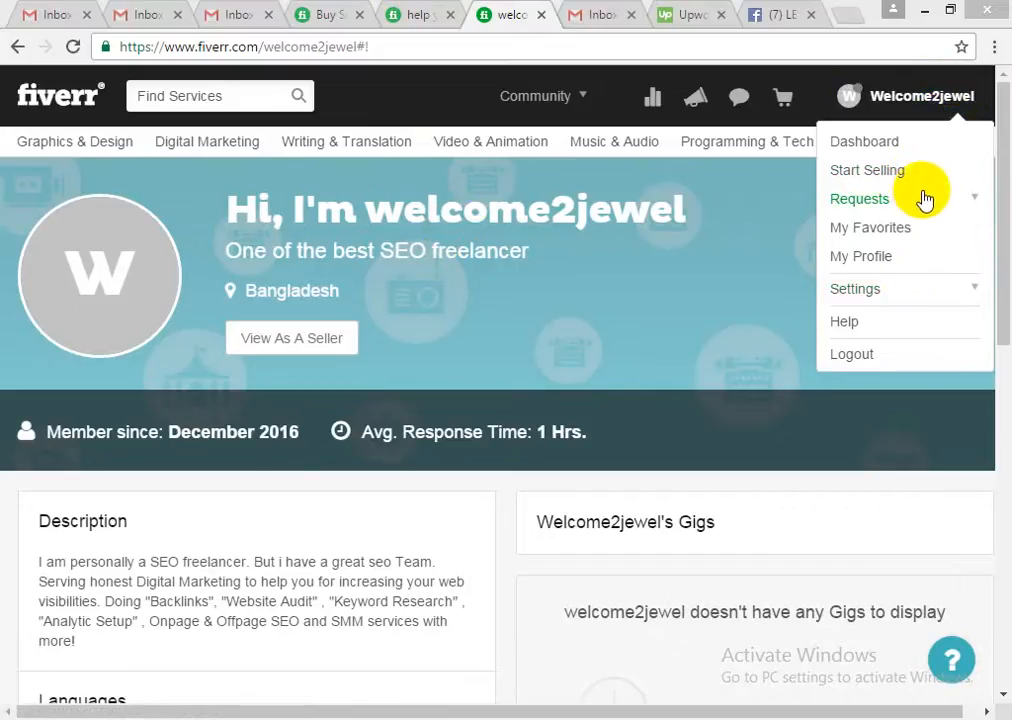
# - Go from Start Selling to Become a Seller, reaching the 'Show Time! Introduce Yourself' page
pyautogui.click(871, 177)
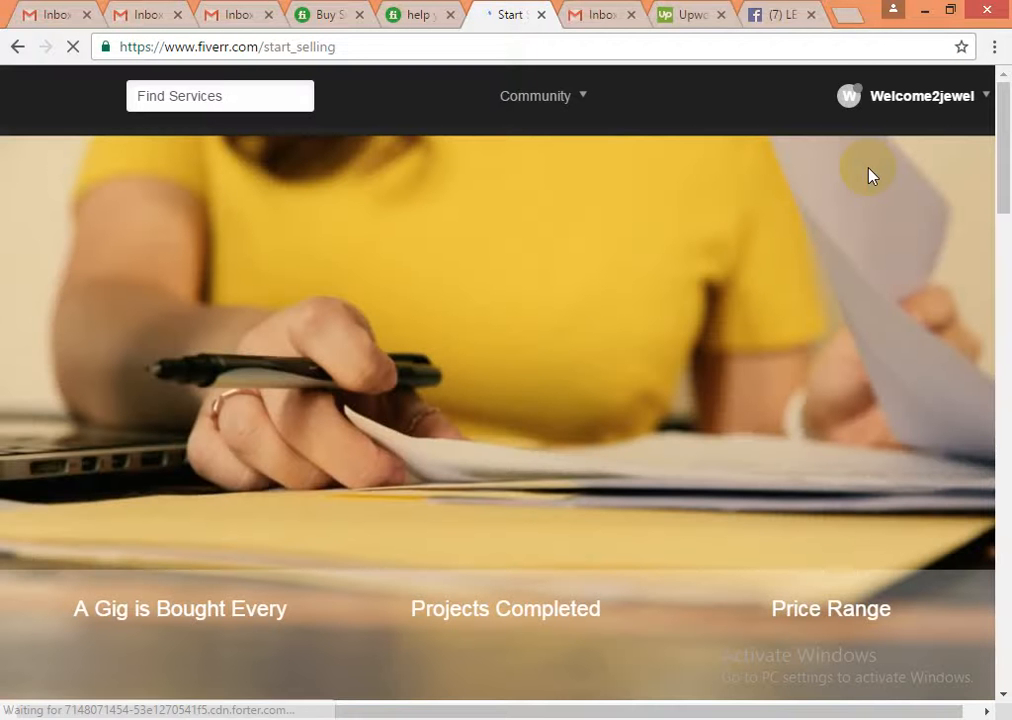
pyautogui.click(407, 391)
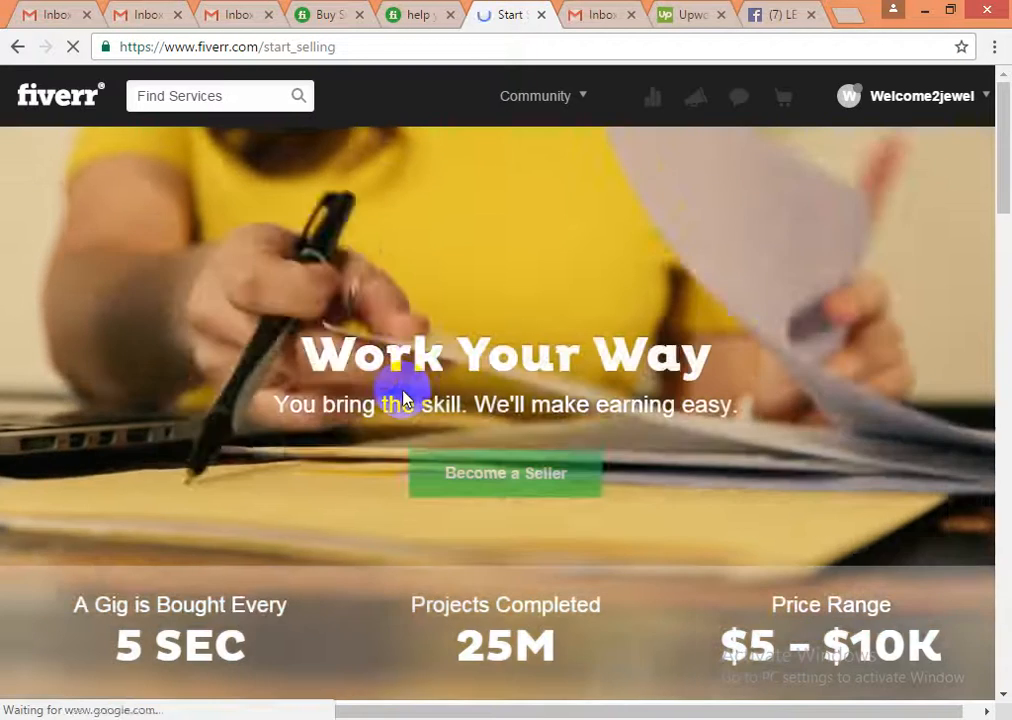
pyautogui.scroll(-3, 402, 395)
pyautogui.scroll(-4, 395, 418)
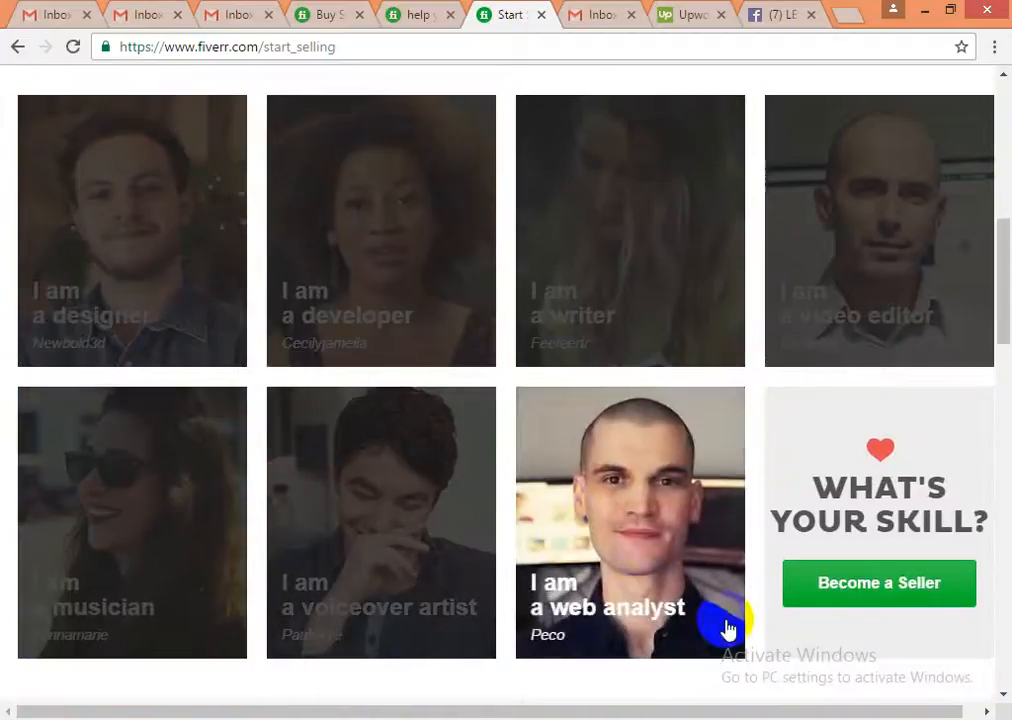
pyautogui.click(849, 596)
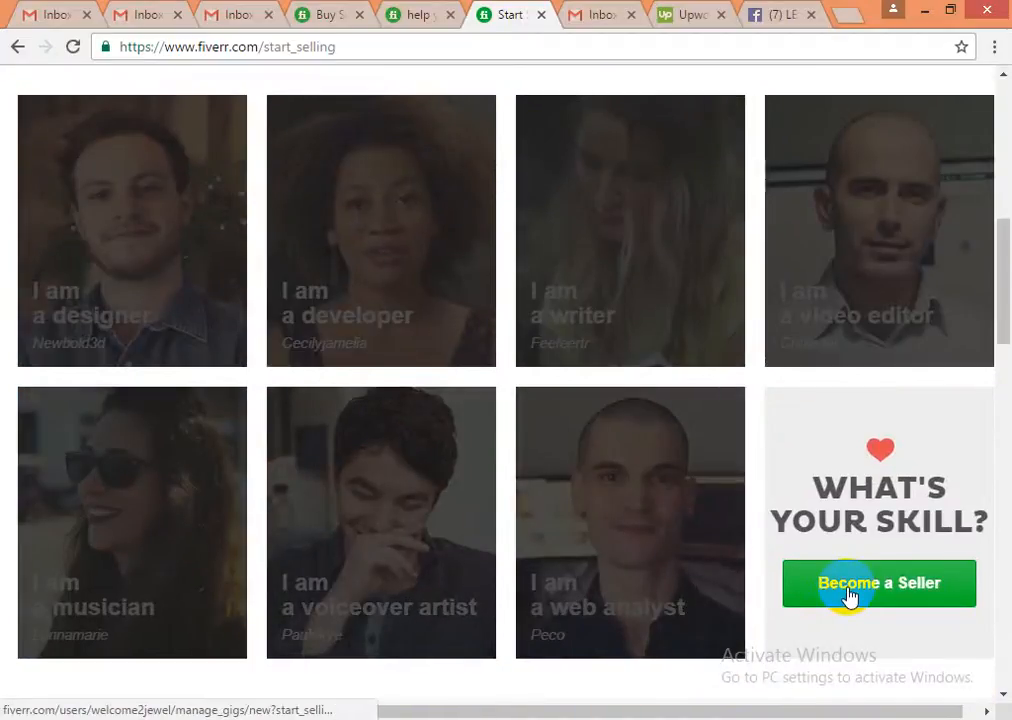
pyautogui.click(849, 596)
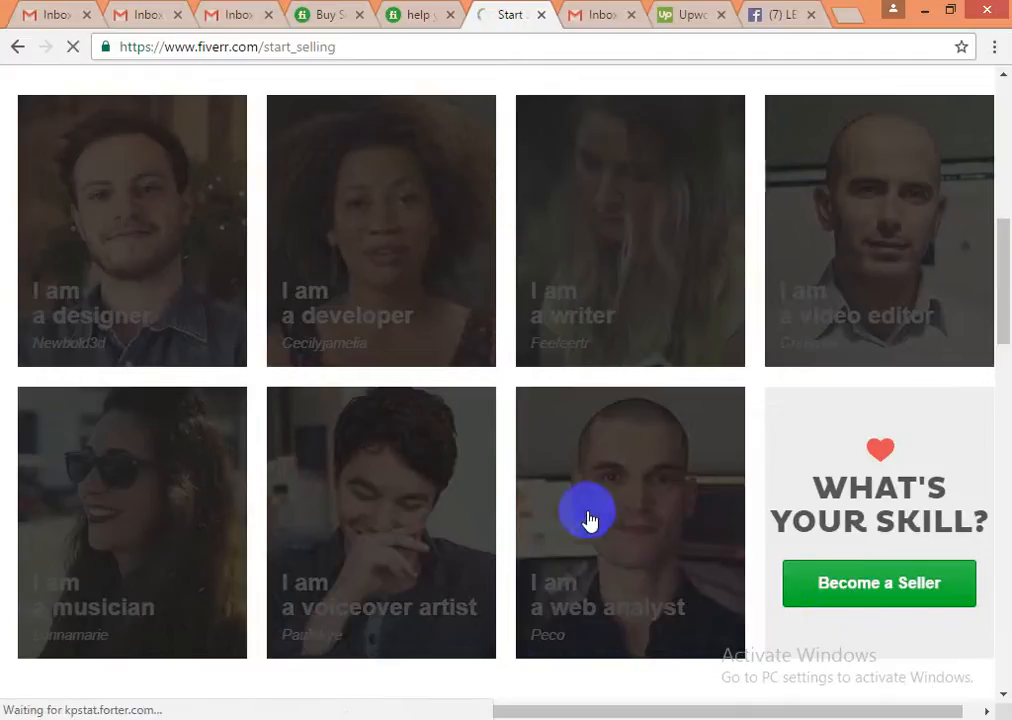
pyautogui.scroll(-2, 546, 538)
pyautogui.scroll(-4, 542, 535)
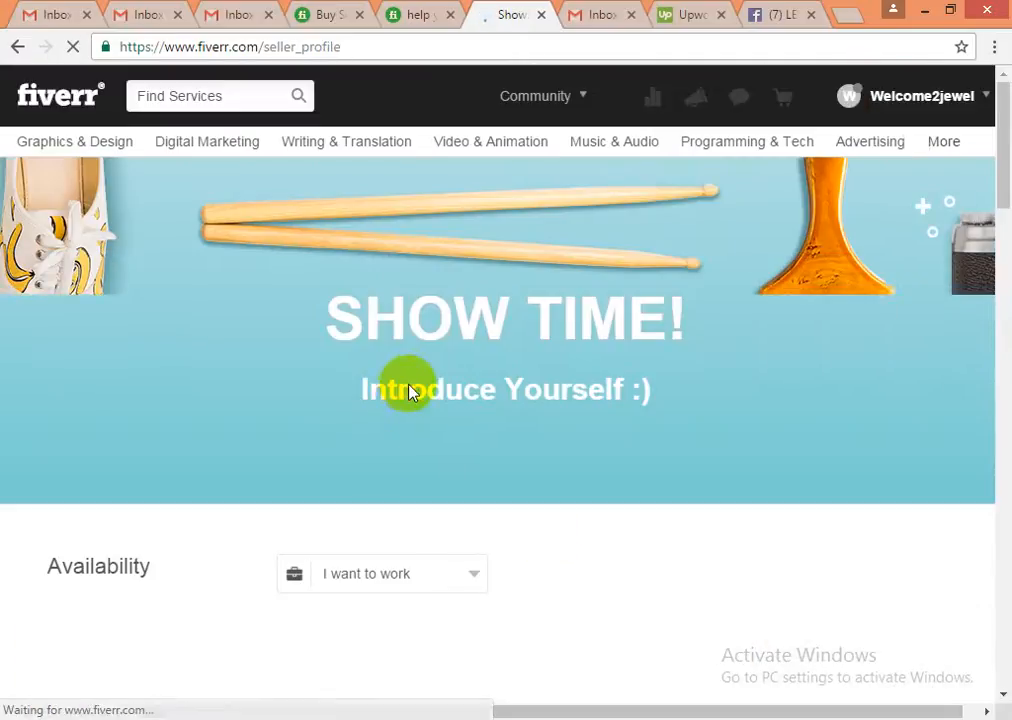
pyautogui.scroll(-1, 278, 504)
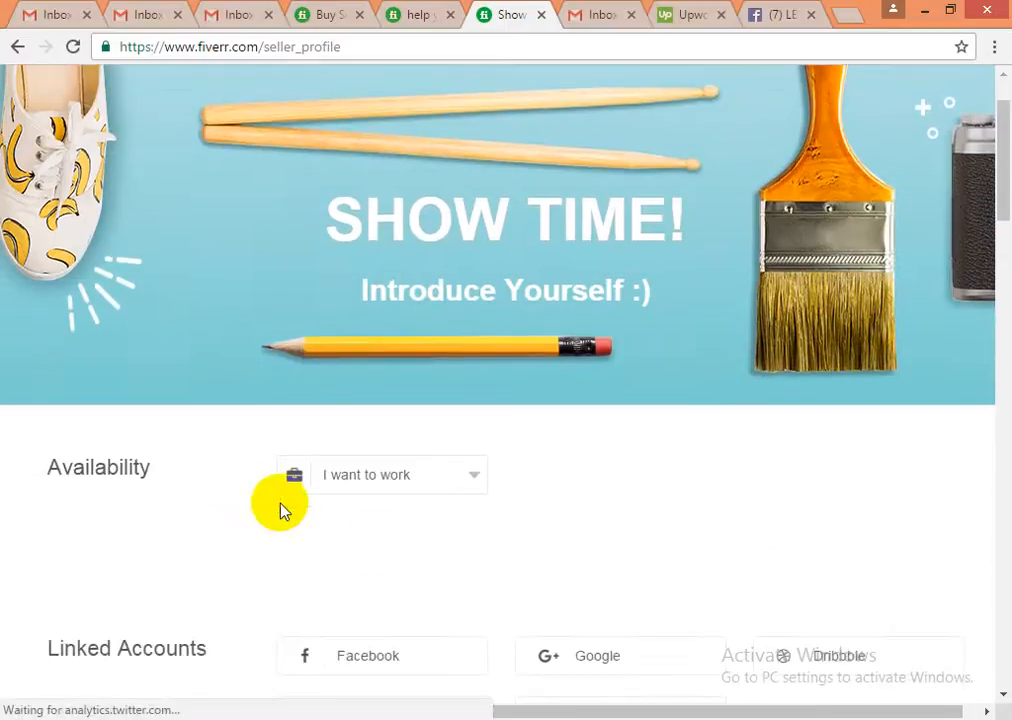
pyautogui.scroll(-6, 543, 558)
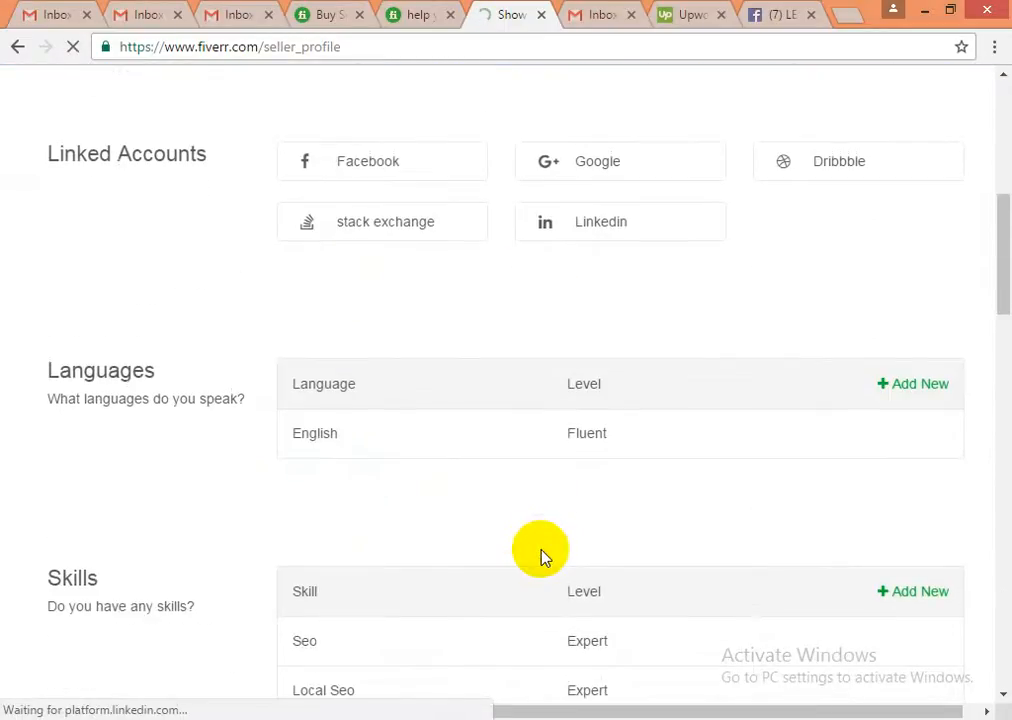
pyautogui.scroll(-11, 543, 558)
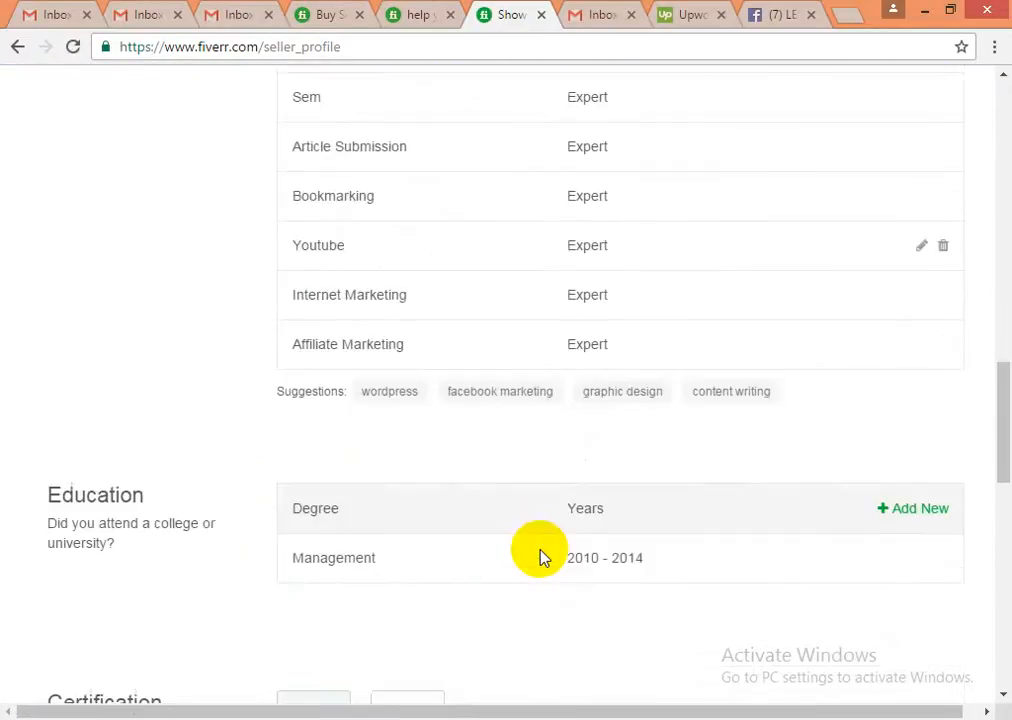
pyautogui.scroll(11, 540, 556)
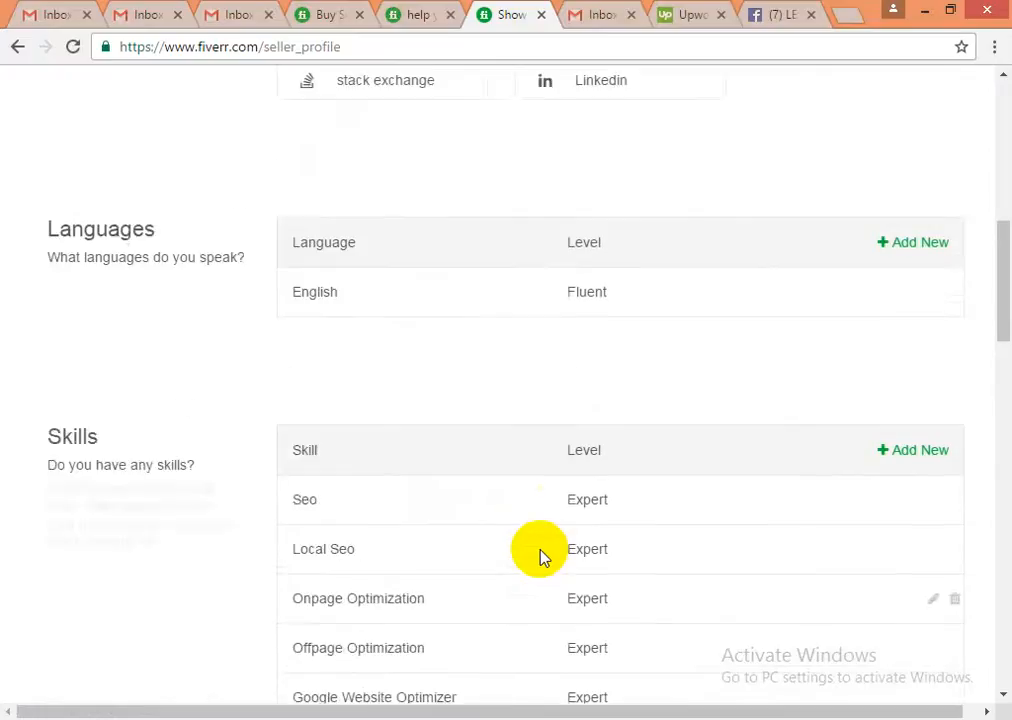
pyautogui.scroll(5, 614, 526)
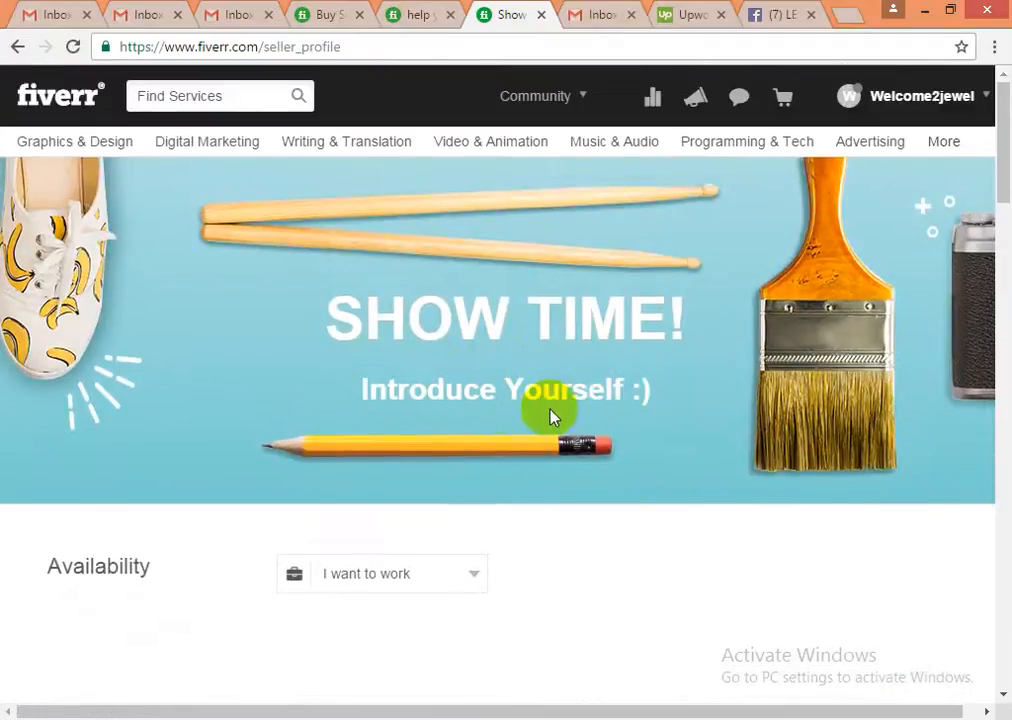
# - Set the work type to Full Time and weekly availability to As needed
pyautogui.scroll(-2, 605, 450)
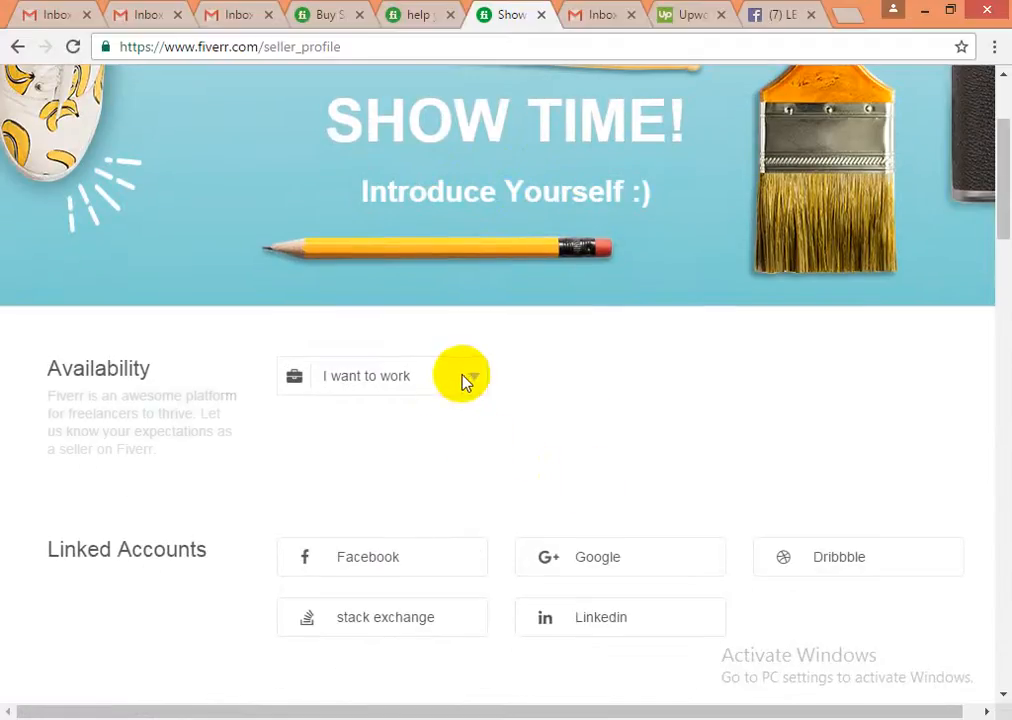
pyautogui.click(465, 379)
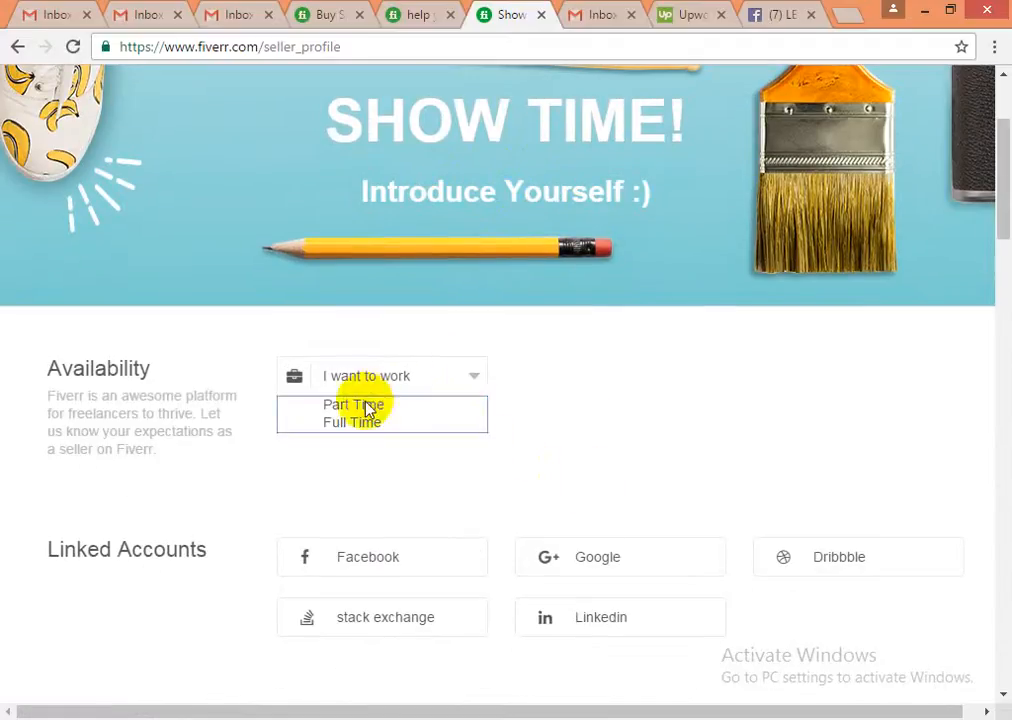
pyautogui.click(642, 385)
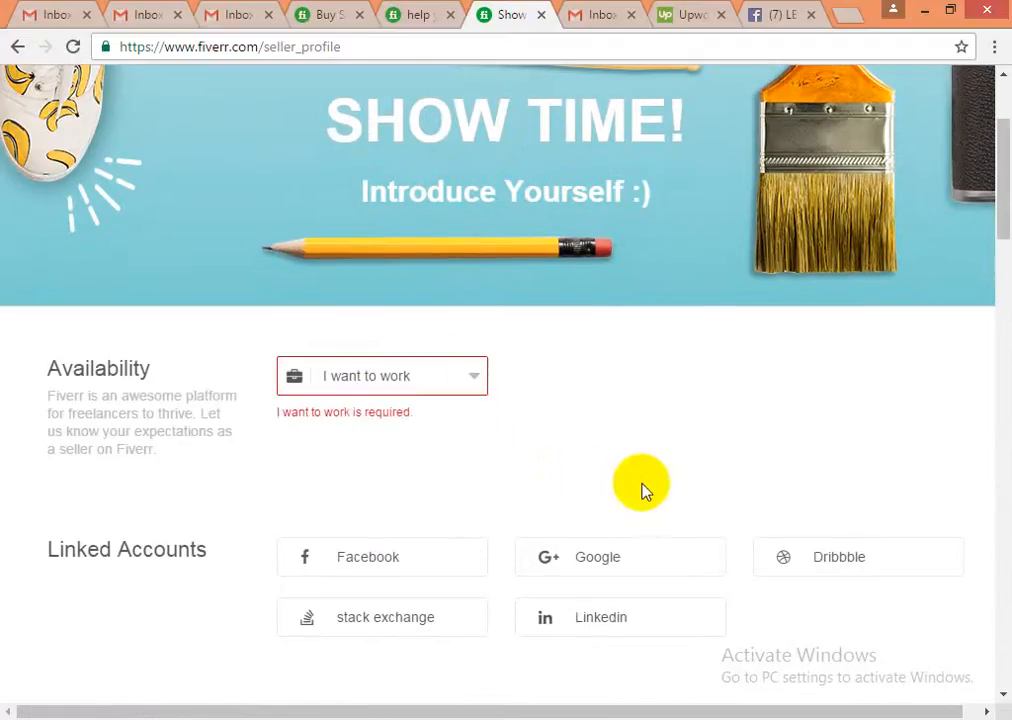
pyautogui.moveTo(302, 416); pyautogui.dragTo(432, 427)
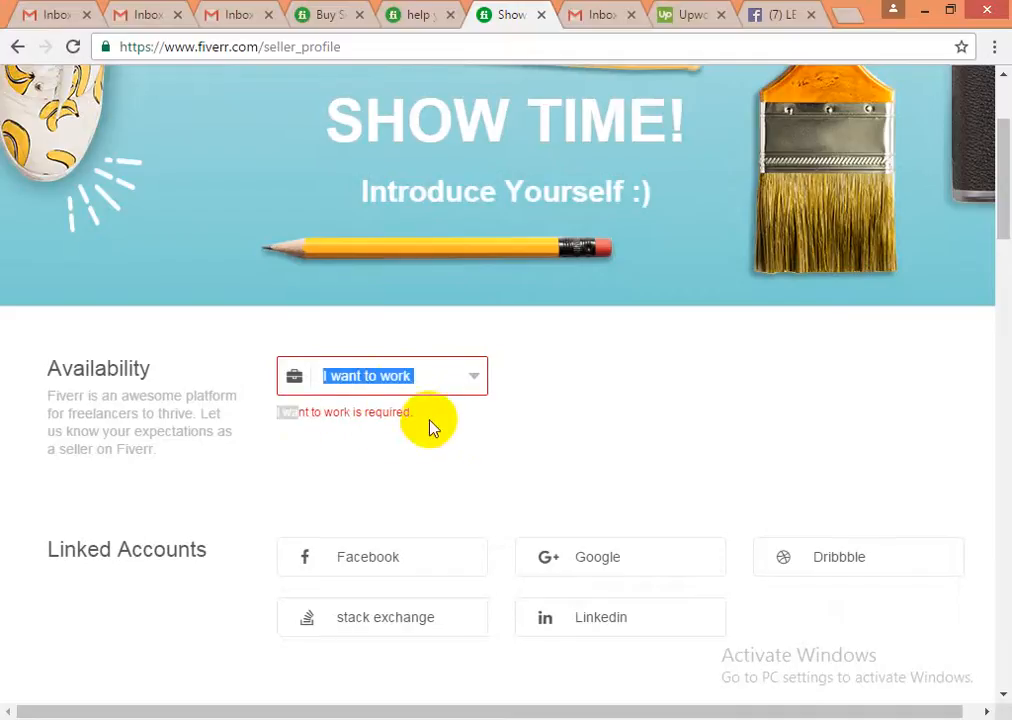
pyautogui.click(436, 382)
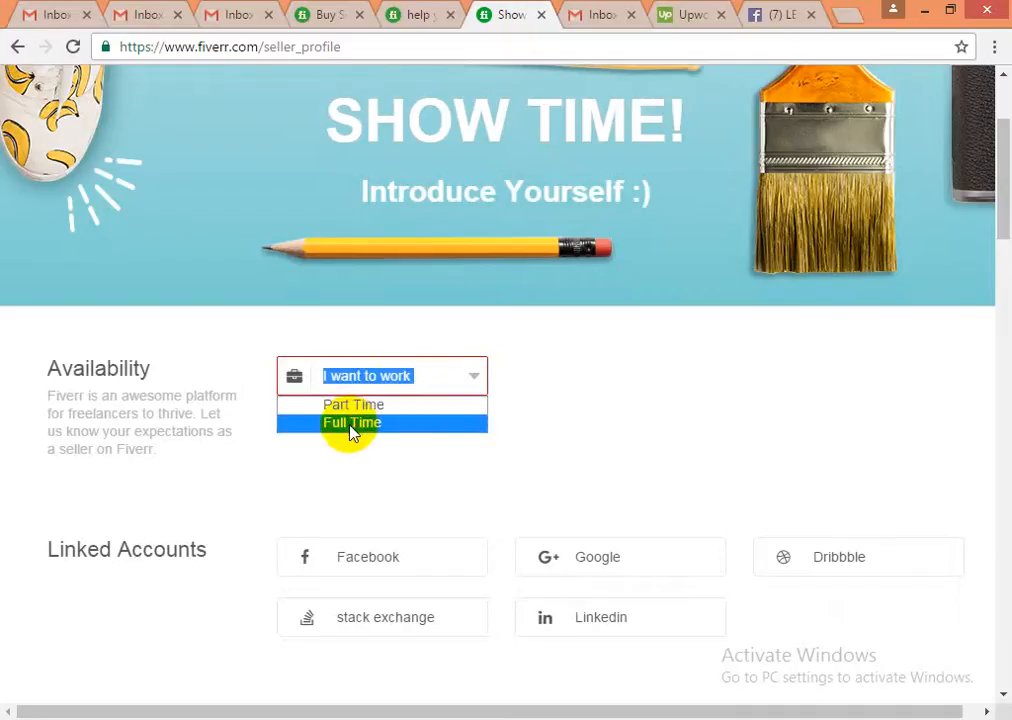
pyautogui.click(352, 424)
pyautogui.click(659, 386)
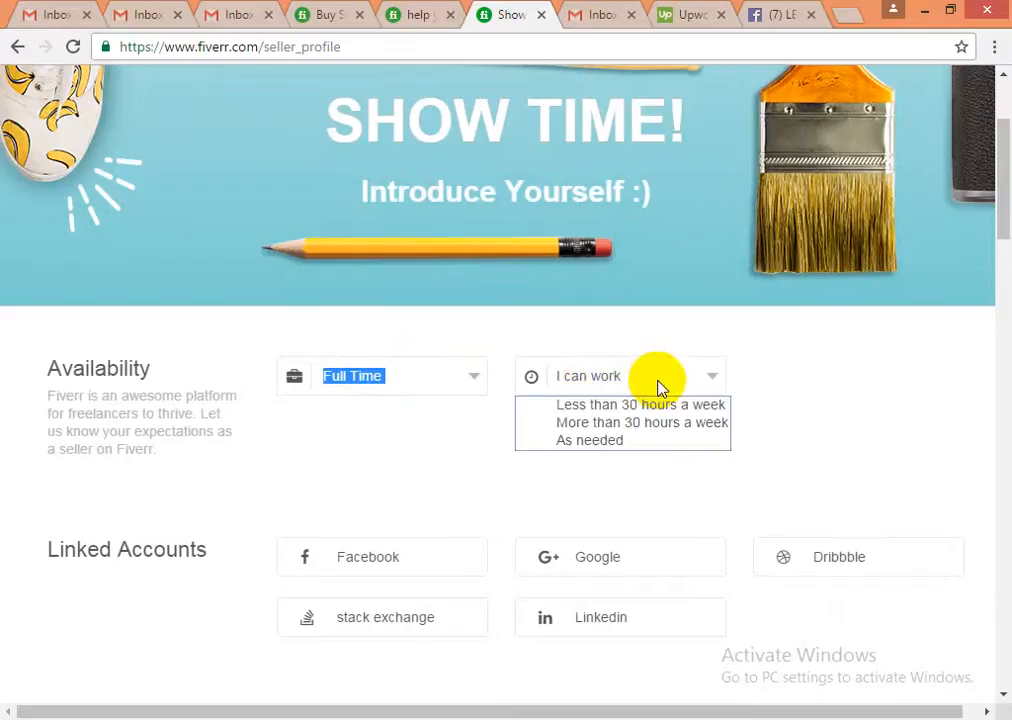
pyautogui.click(610, 450)
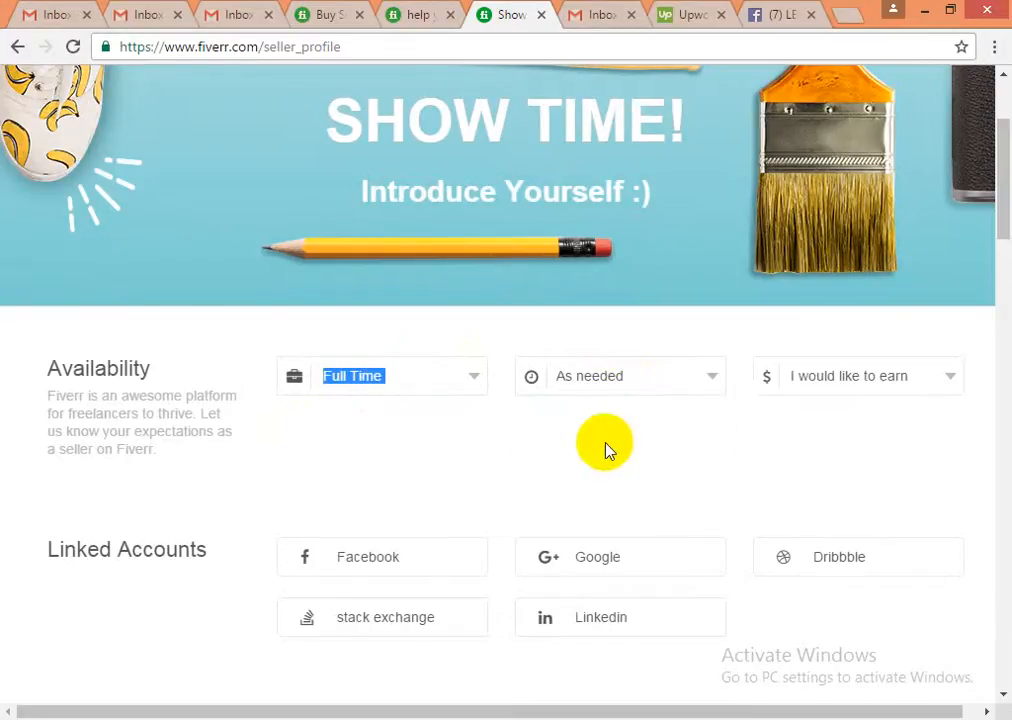
# - Choose More than $1000 per month as expected earnings, then scroll to the Skills list
pyautogui.click(886, 386)
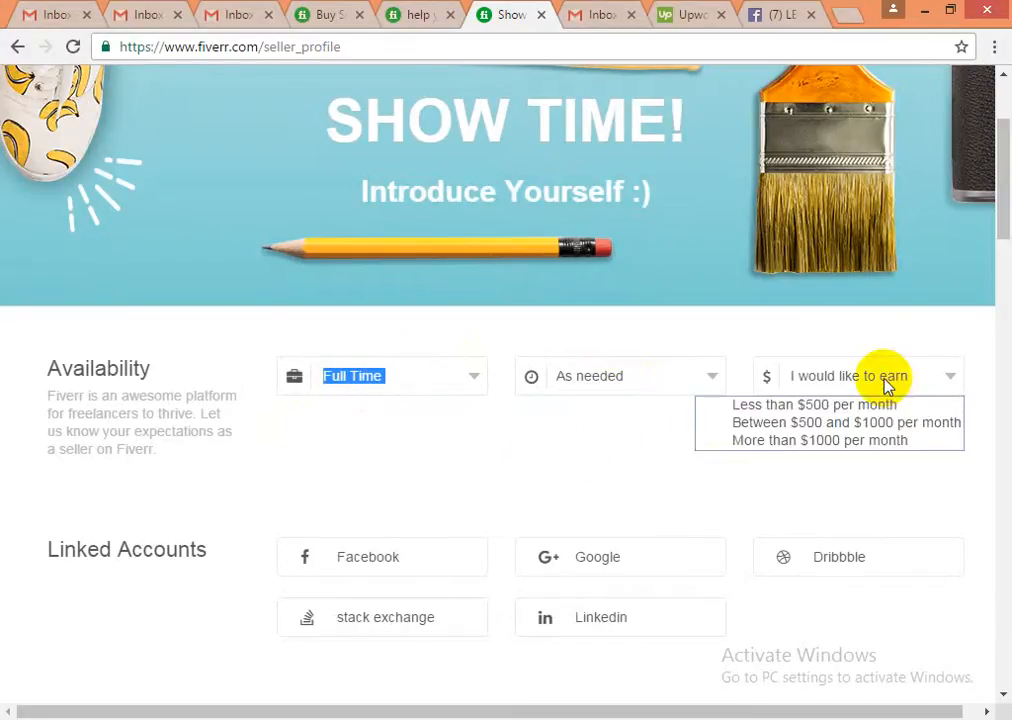
pyautogui.click(825, 441)
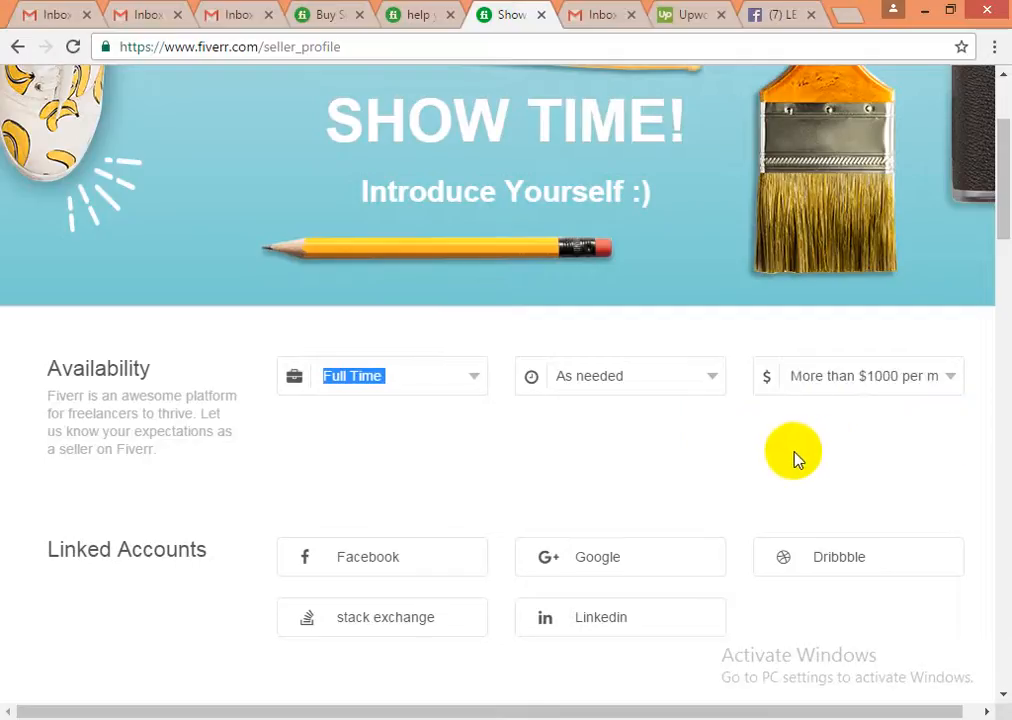
pyautogui.click(678, 459)
pyautogui.scroll(-1, 352, 465)
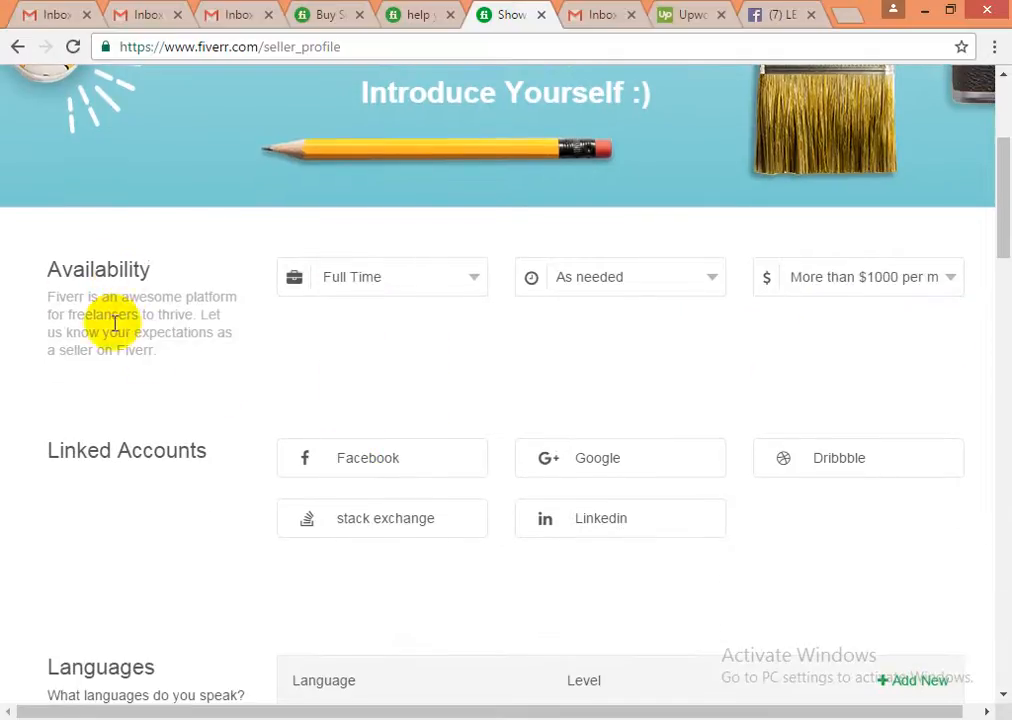
pyautogui.scroll(-1, 135, 335)
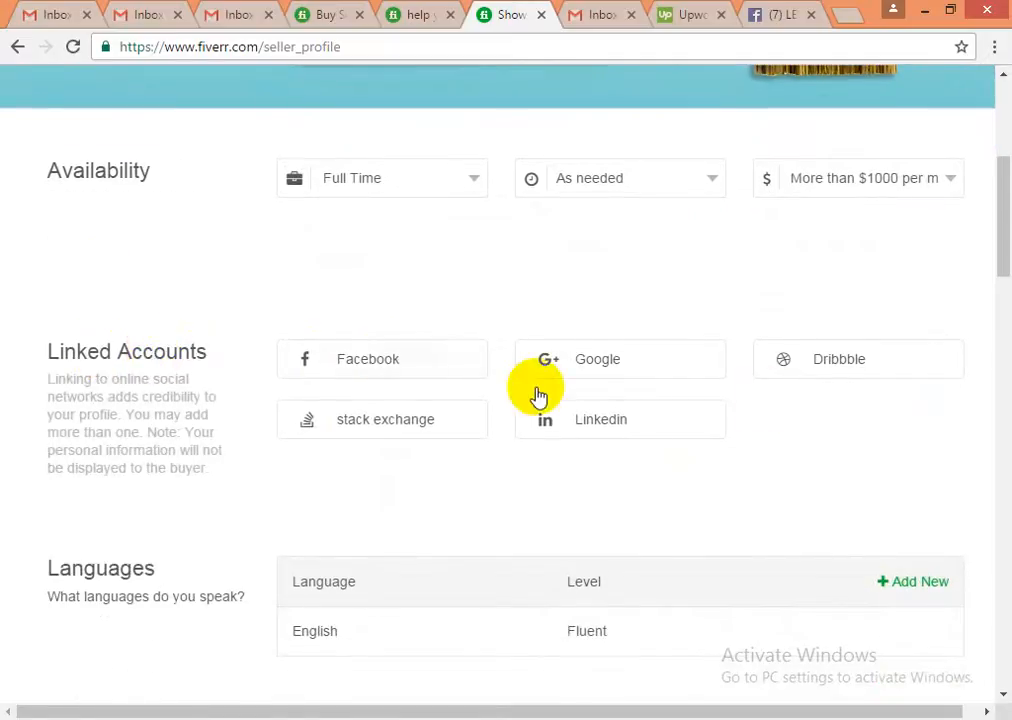
pyautogui.scroll(-2, 760, 463)
pyautogui.scroll(-1, 758, 462)
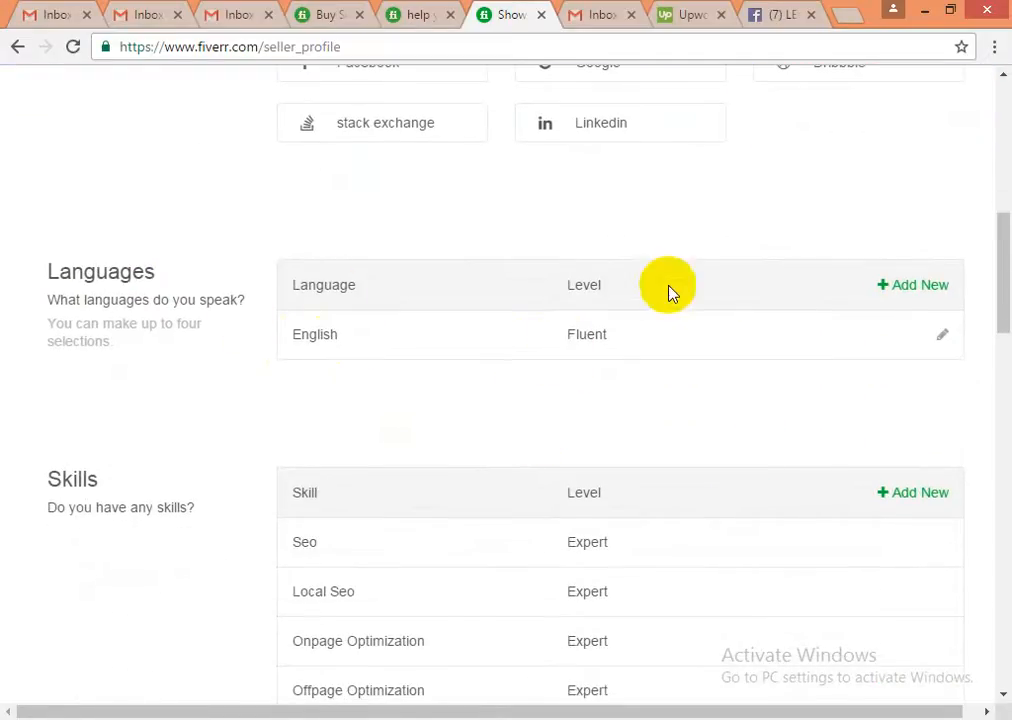
pyautogui.scroll(-2, 468, 423)
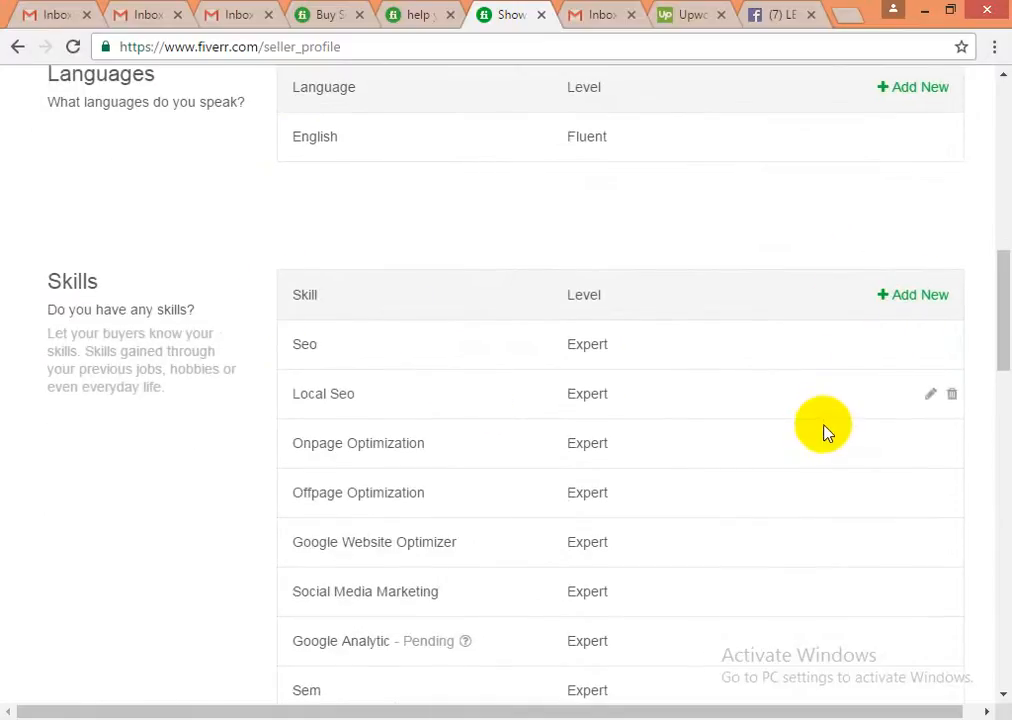
pyautogui.scroll(-5, 826, 432)
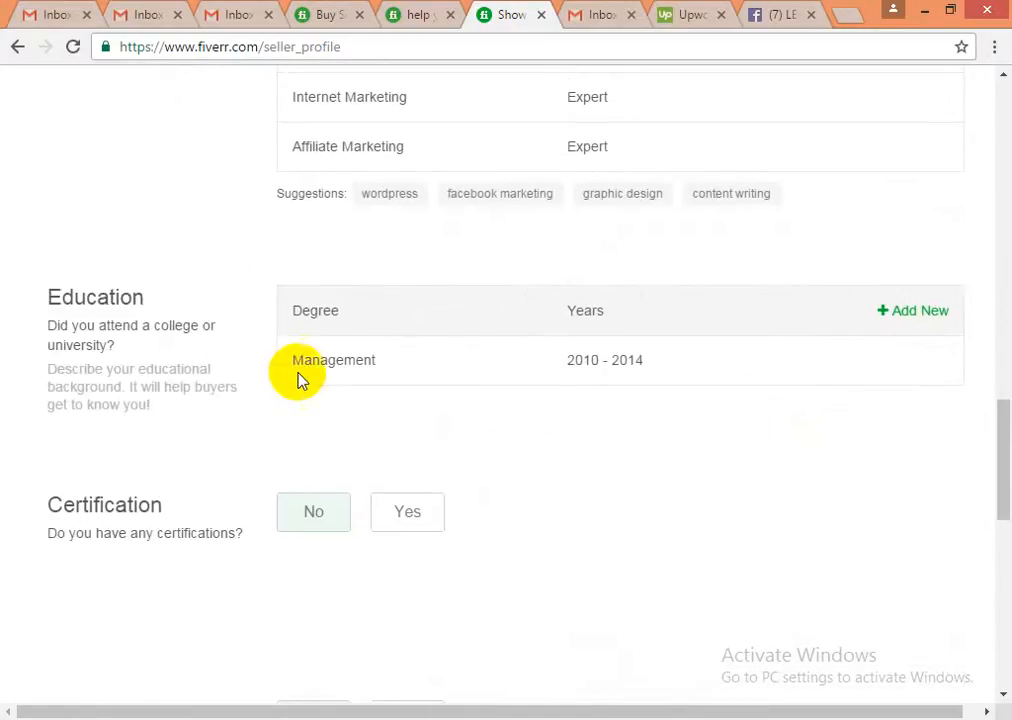
pyautogui.scroll(1, 305, 330)
pyautogui.scroll(3, 370, 355)
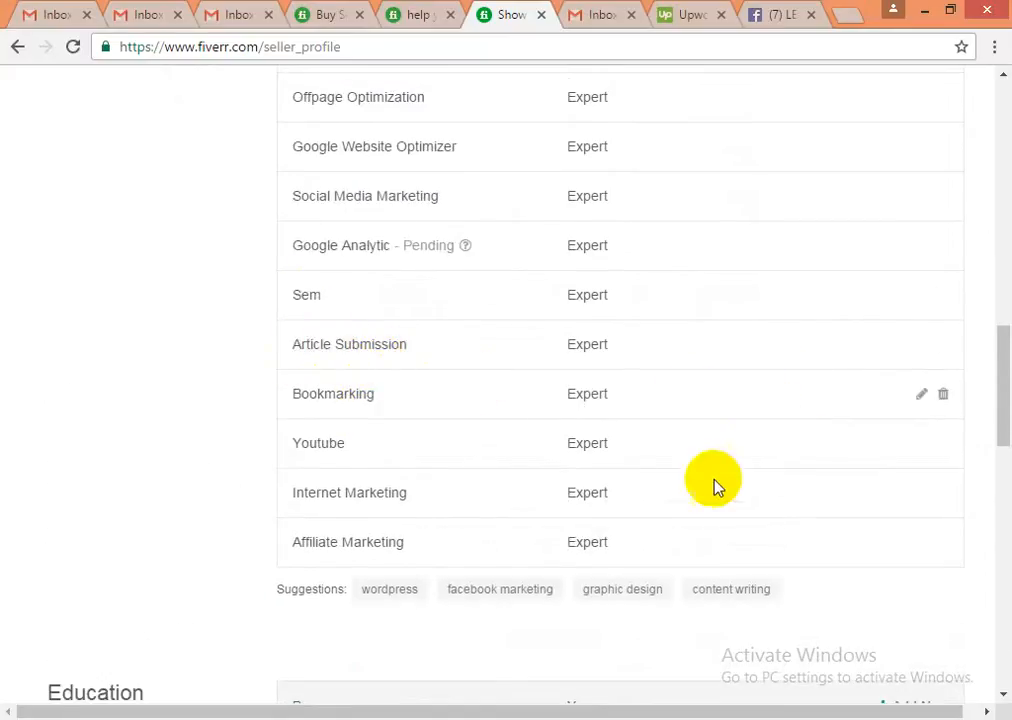
pyautogui.scroll(2, 818, 445)
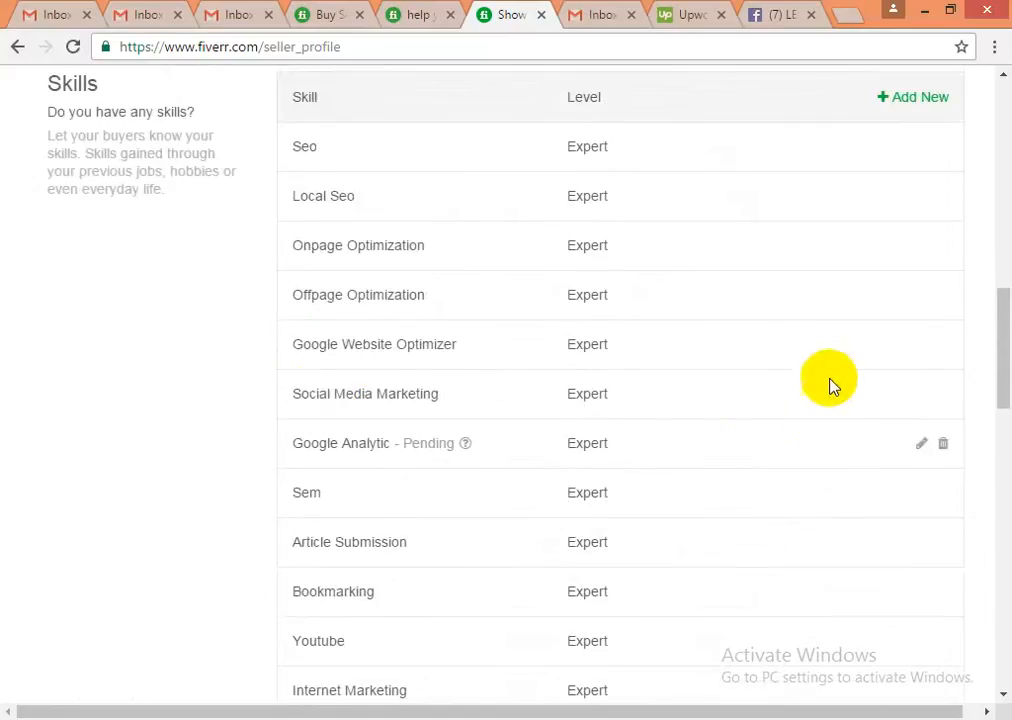
# - Search 'Article' in a new skill entry and add Article Writing at Intermediate level
pyautogui.click(906, 100)
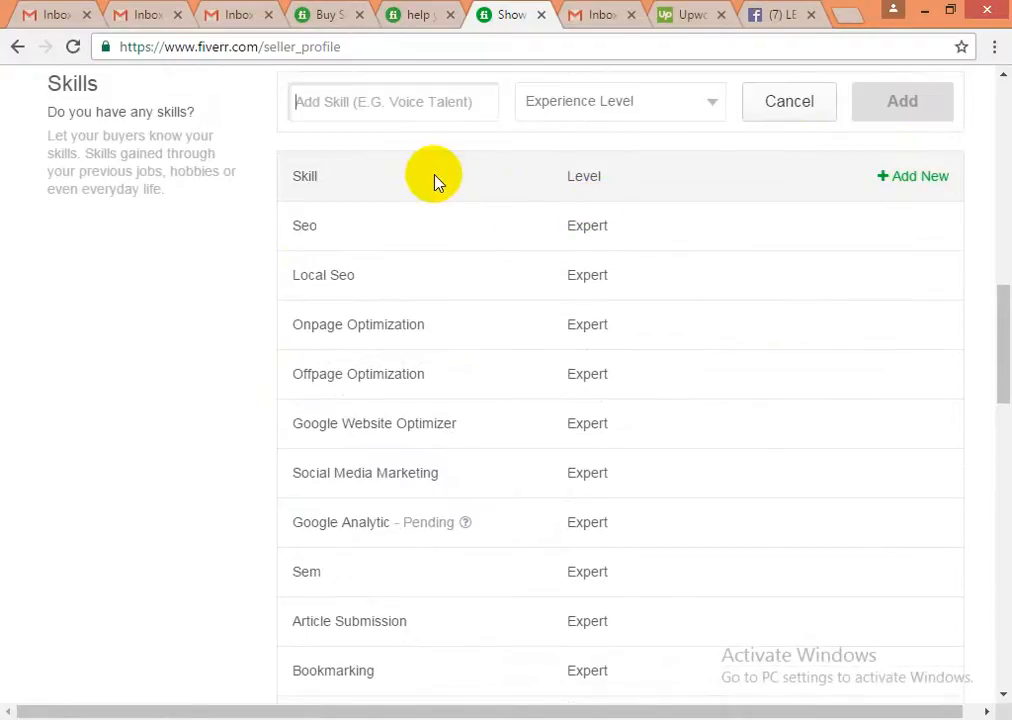
pyautogui.write('Art')
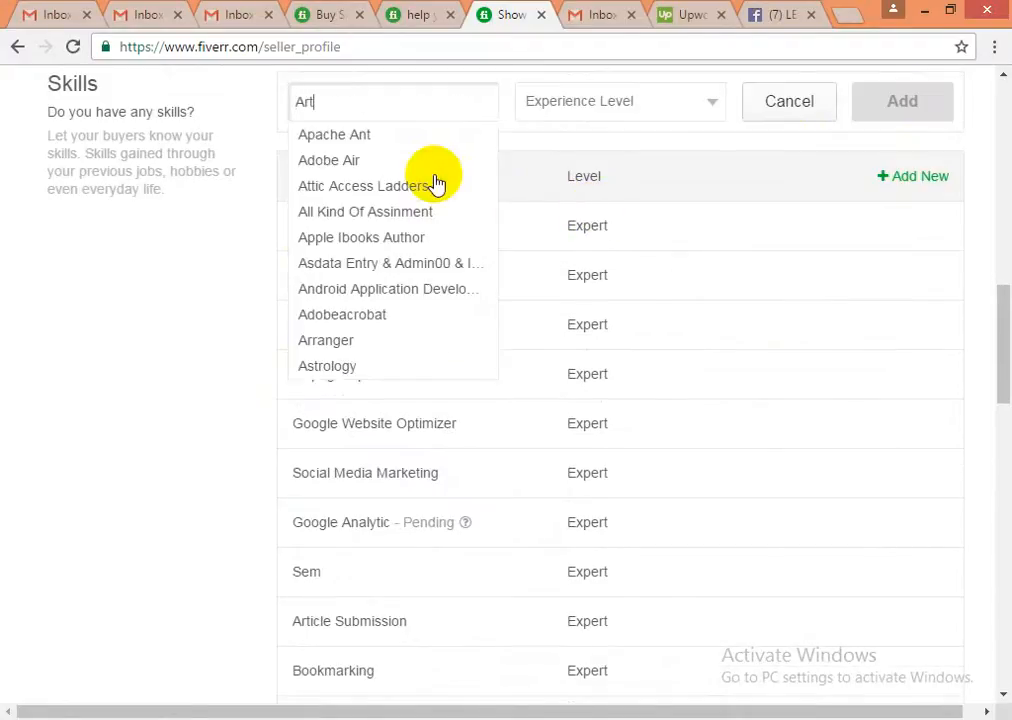
pyautogui.write('icle')
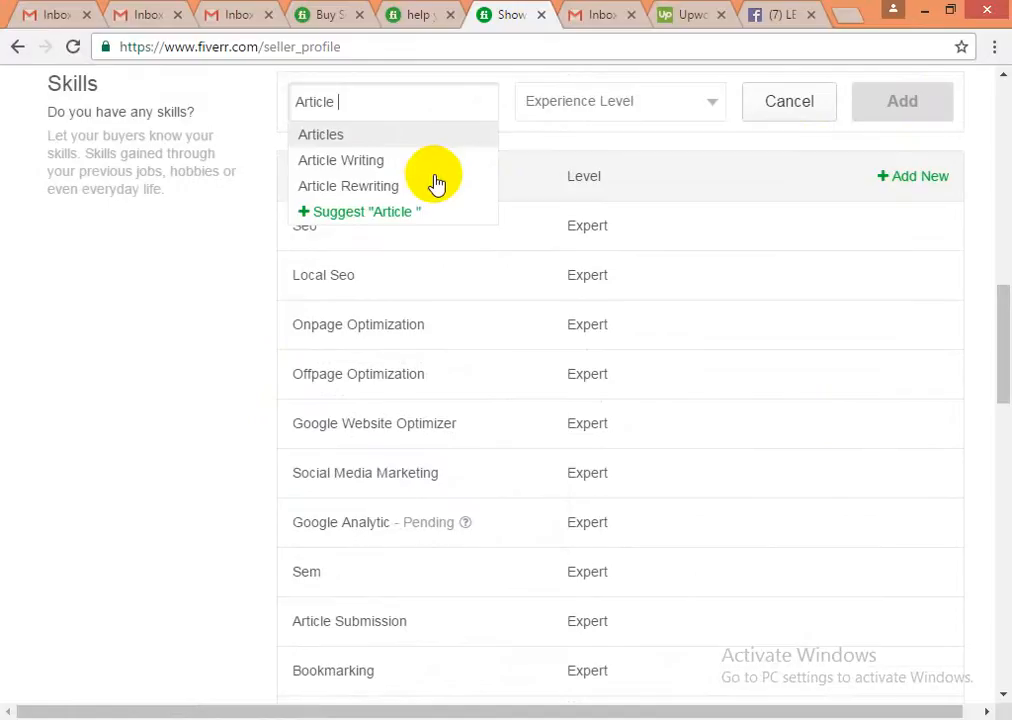
pyautogui.click(365, 164)
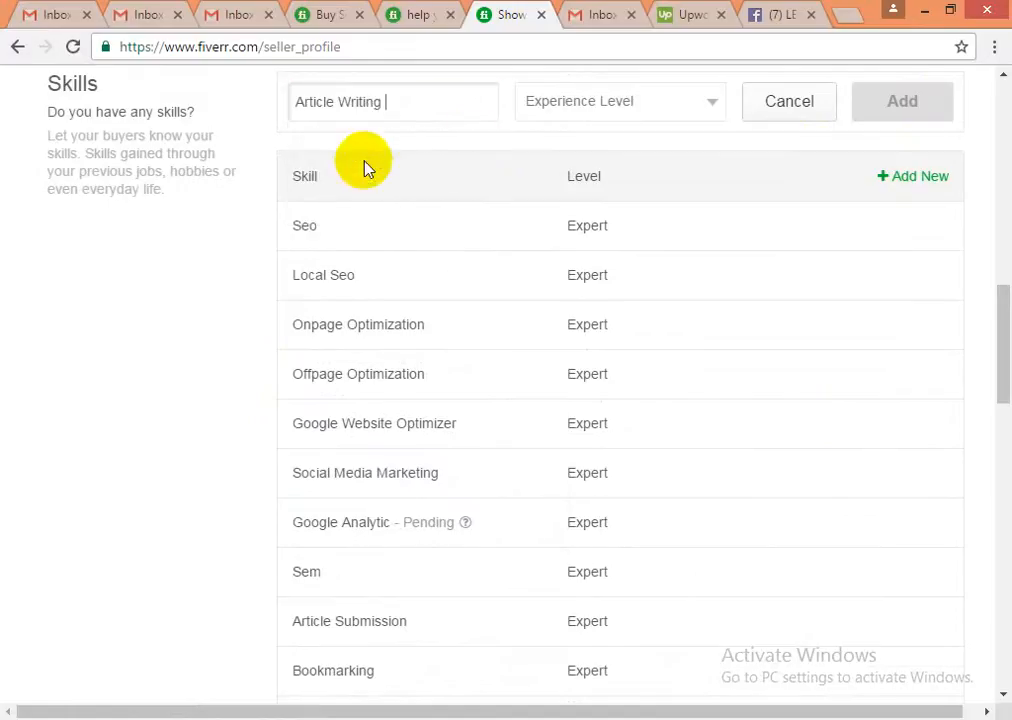
pyautogui.click(588, 105)
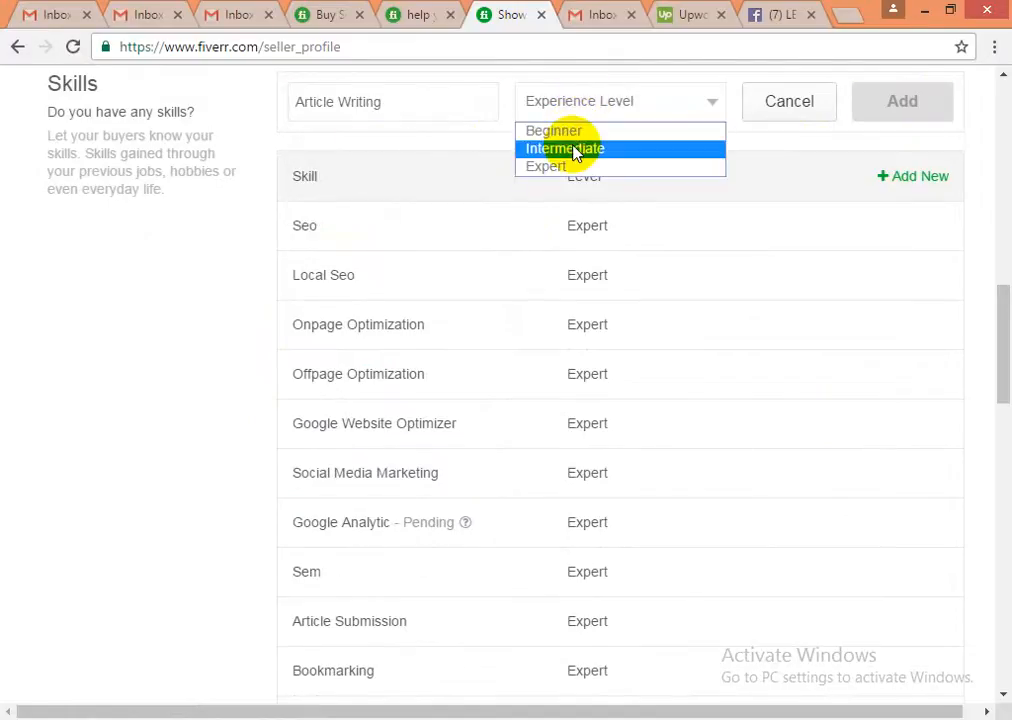
pyautogui.click(575, 149)
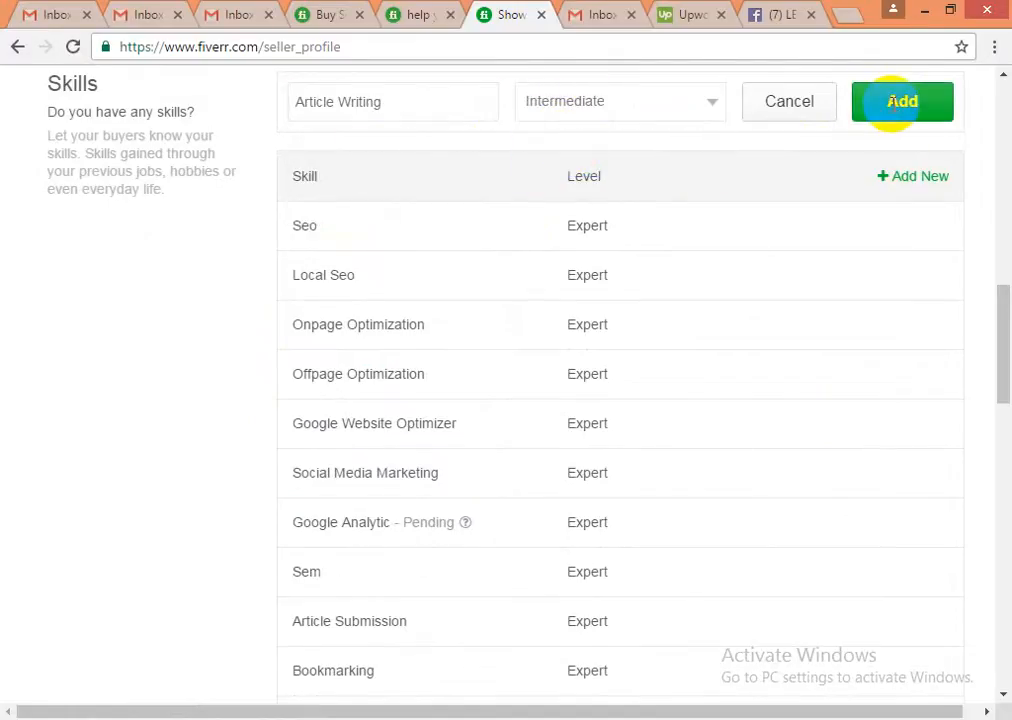
pyautogui.click(900, 102)
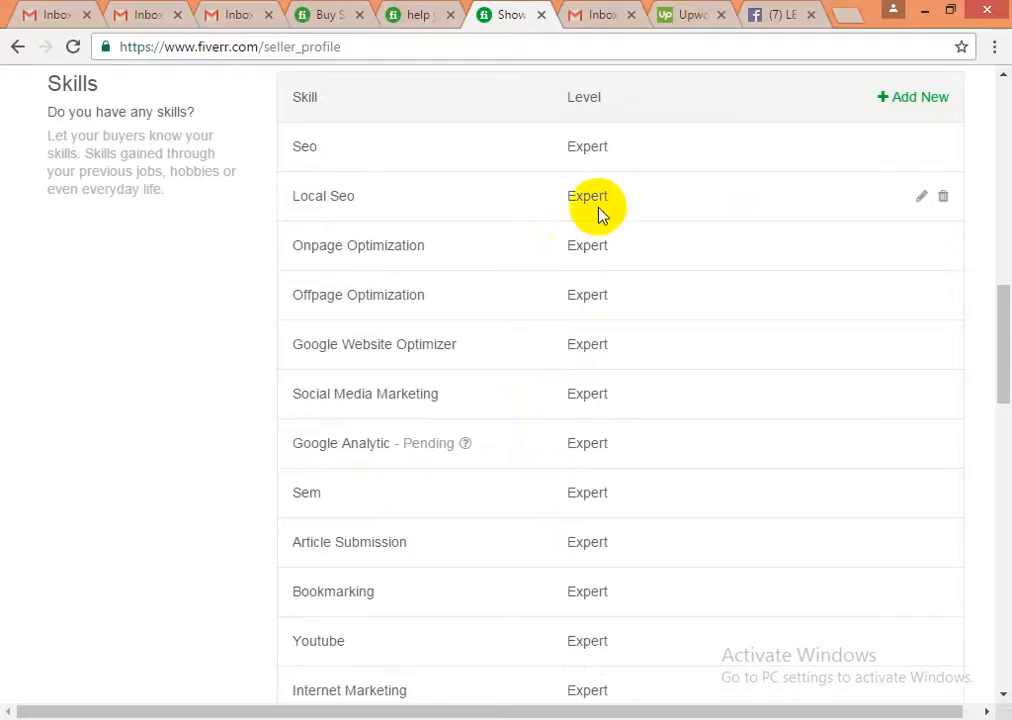
# - Edit the Local Seo row to Intermediate, update it, and review the profile below
pyautogui.click(922, 201)
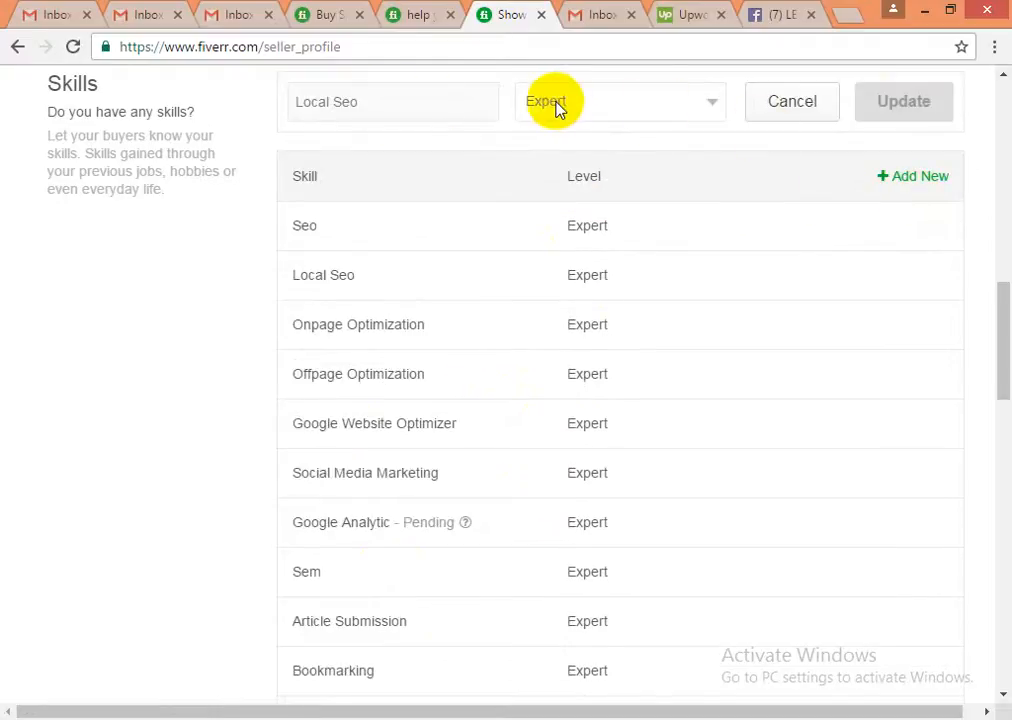
pyautogui.click(610, 107)
pyautogui.click(587, 150)
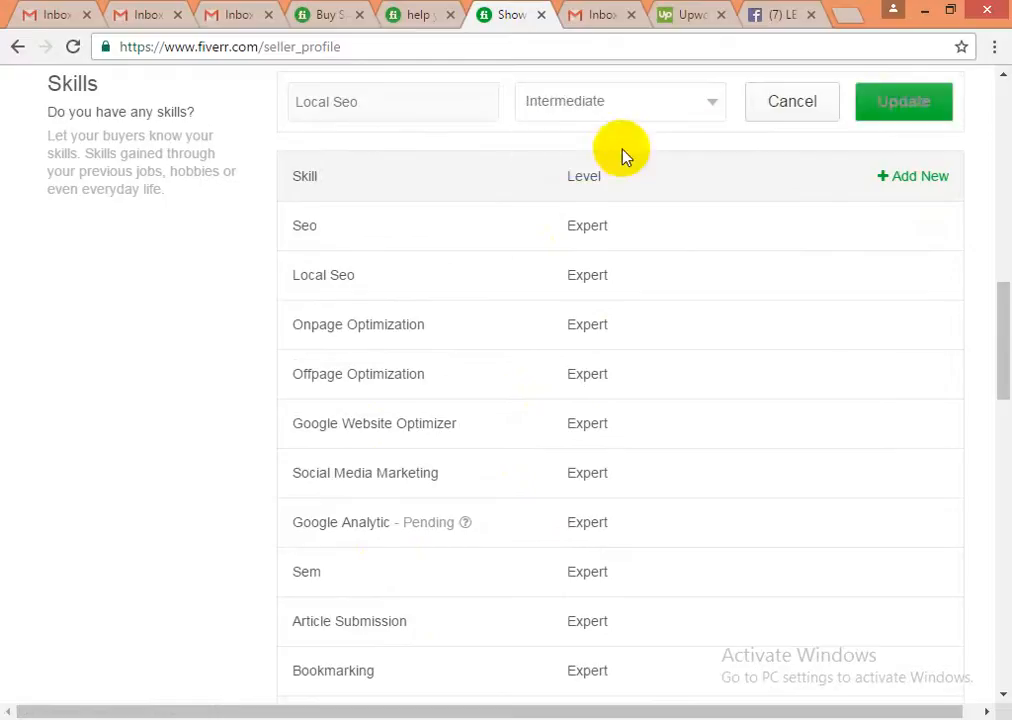
pyautogui.click(899, 110)
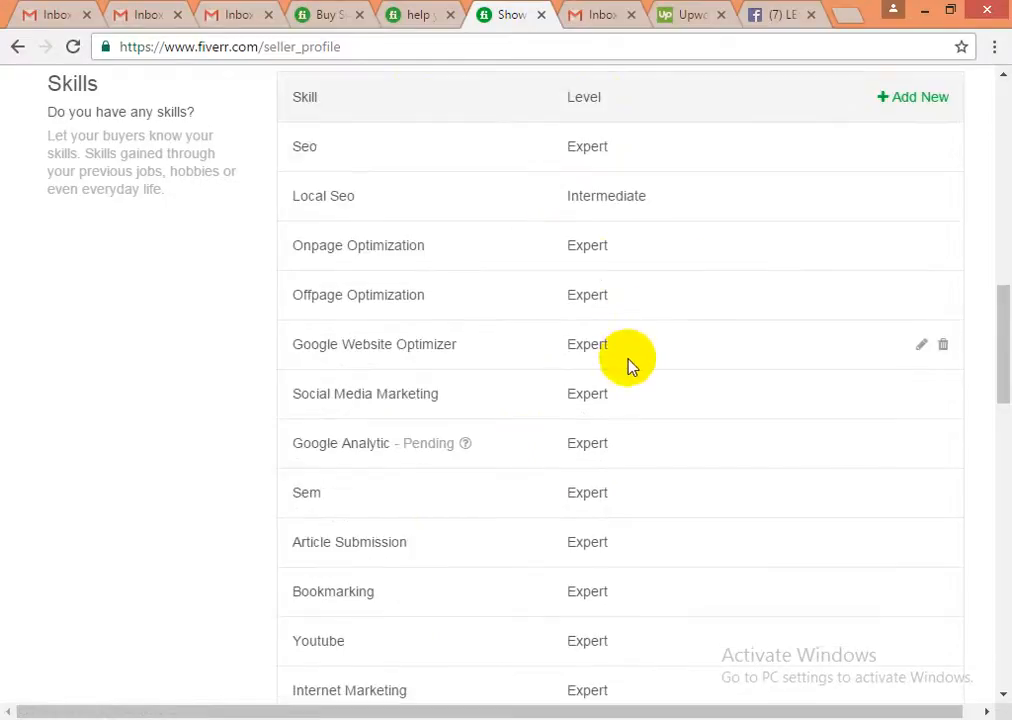
pyautogui.scroll(-2, 447, 470)
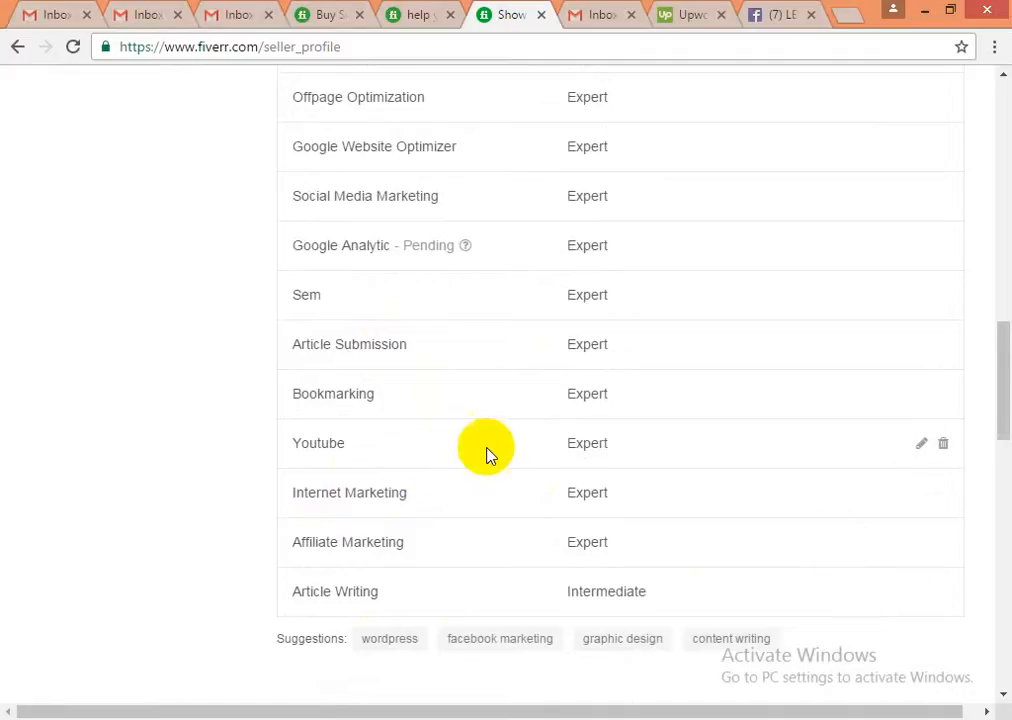
pyautogui.scroll(5, 571, 449)
pyautogui.scroll(-3, 571, 445)
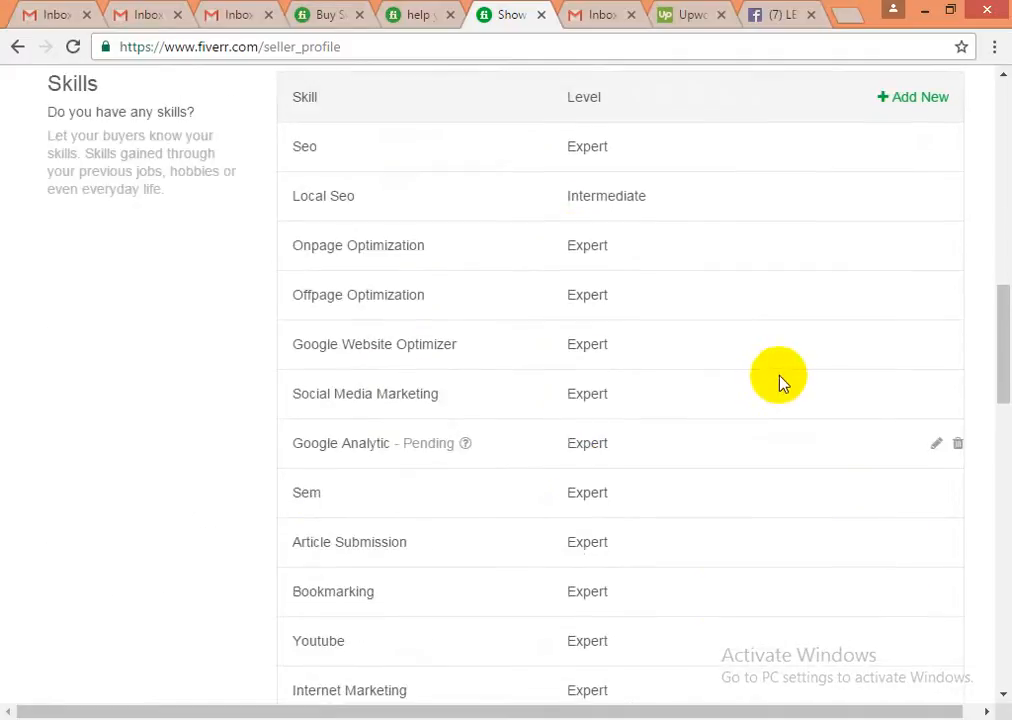
pyautogui.scroll(4, 780, 385)
pyautogui.scroll(-1, 759, 400)
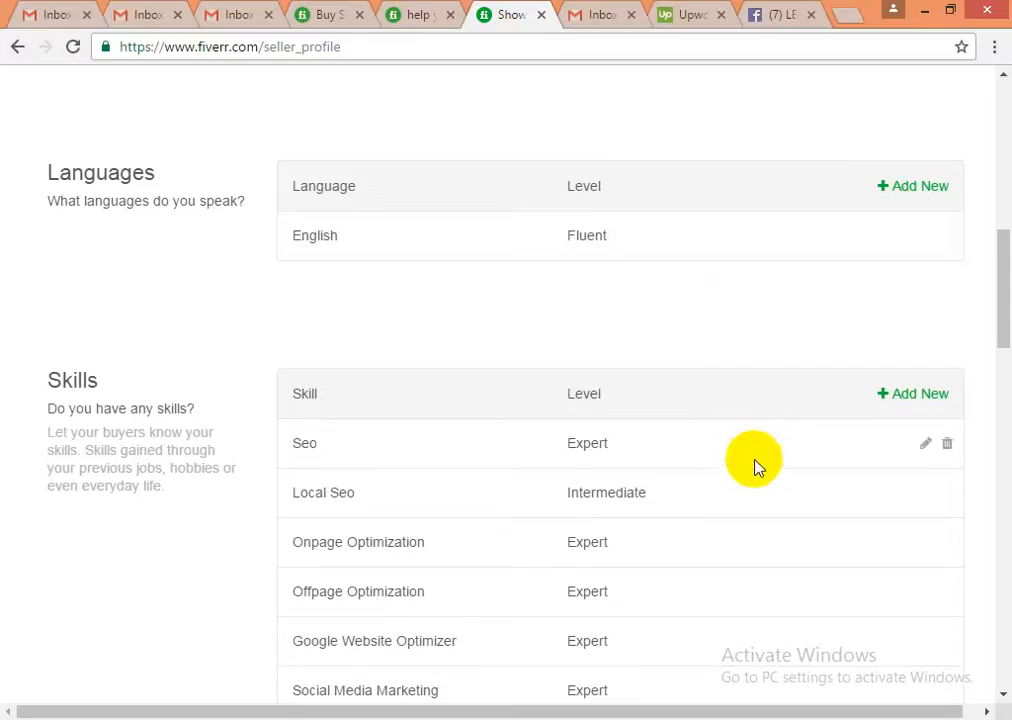
pyautogui.scroll(-10, 754, 465)
pyautogui.scroll(3, 685, 518)
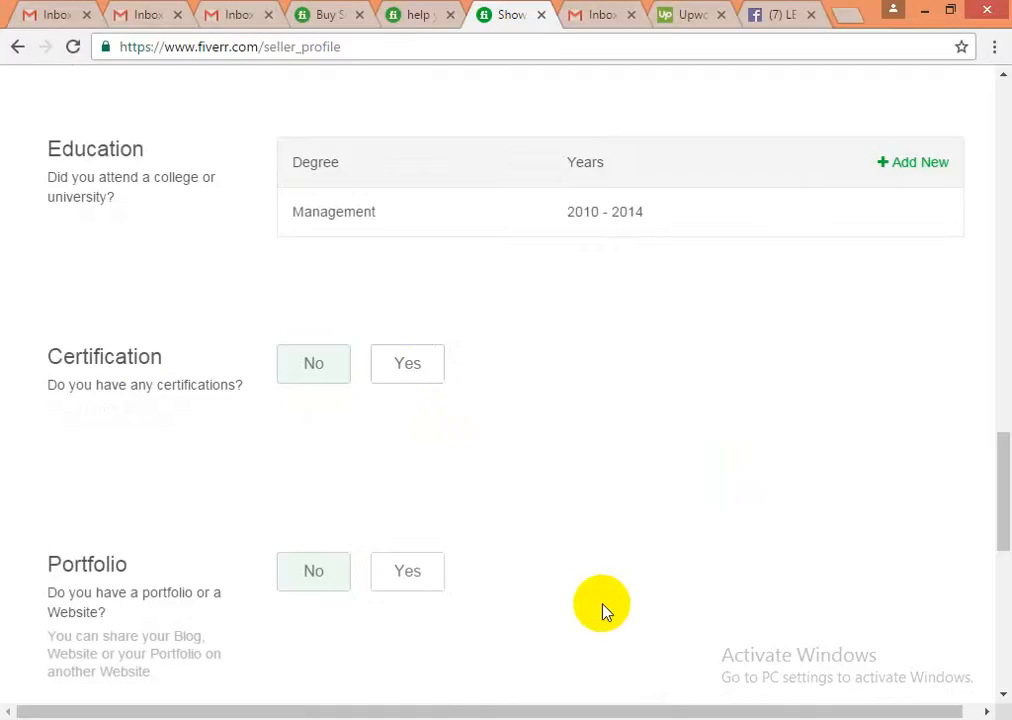
# - Check the SEO freelancer description and submit the profile with 'Continue & Create Your First Gig'
pyautogui.scroll(-10, 602, 612)
pyautogui.doubleClick(321, 261)
pyautogui.tripleClick(321, 261)
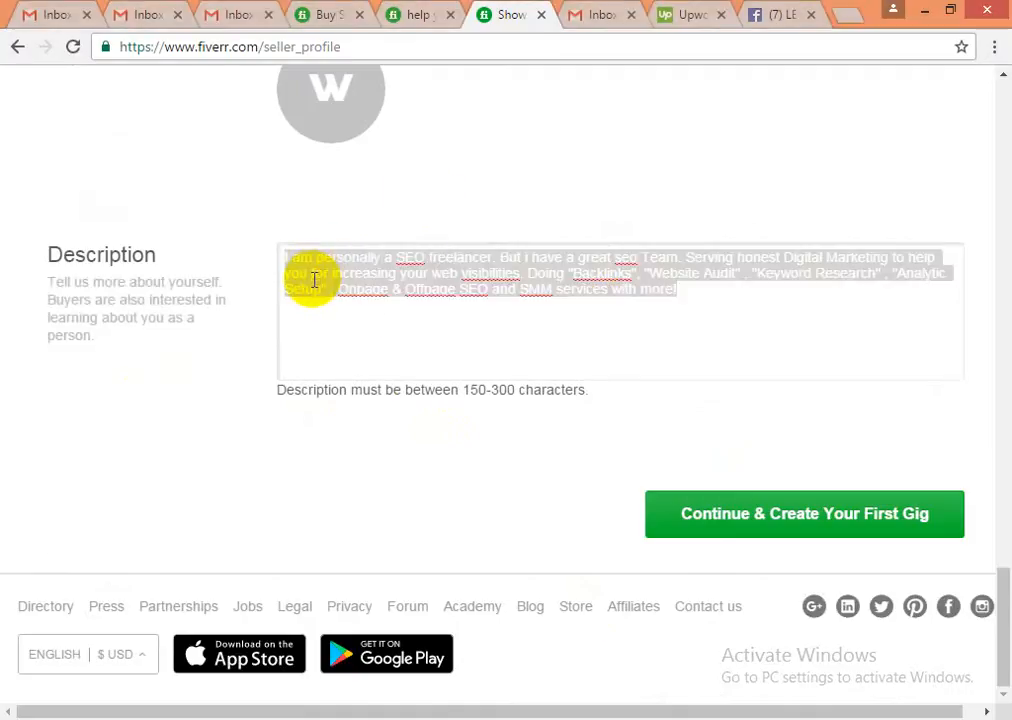
pyautogui.click(294, 255)
pyautogui.click(701, 296)
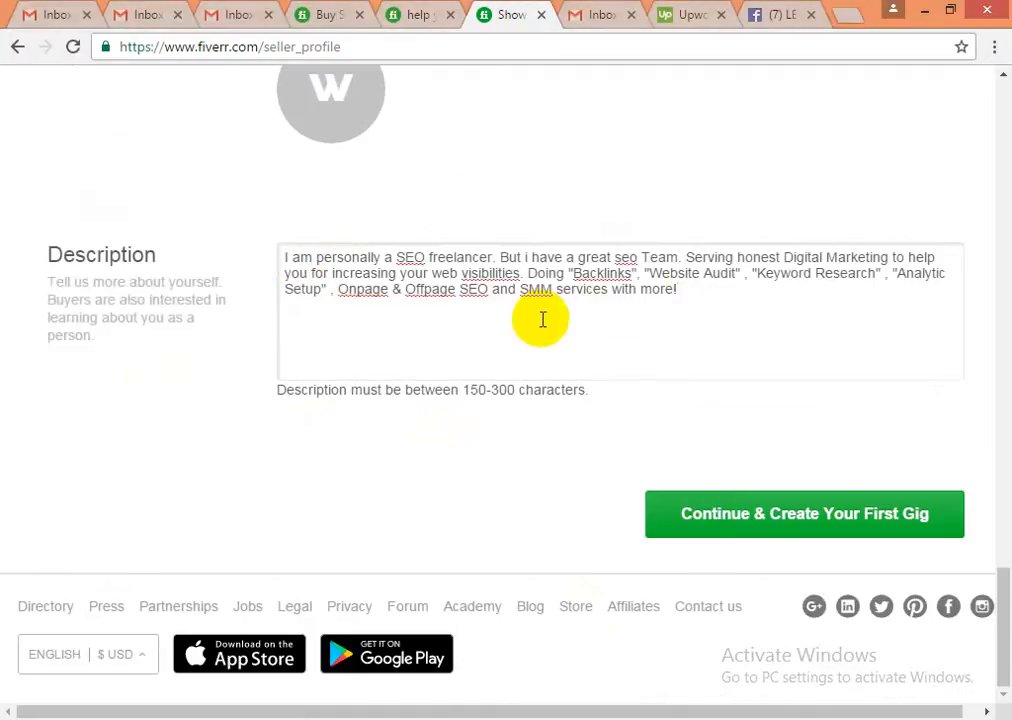
pyautogui.click(732, 515)
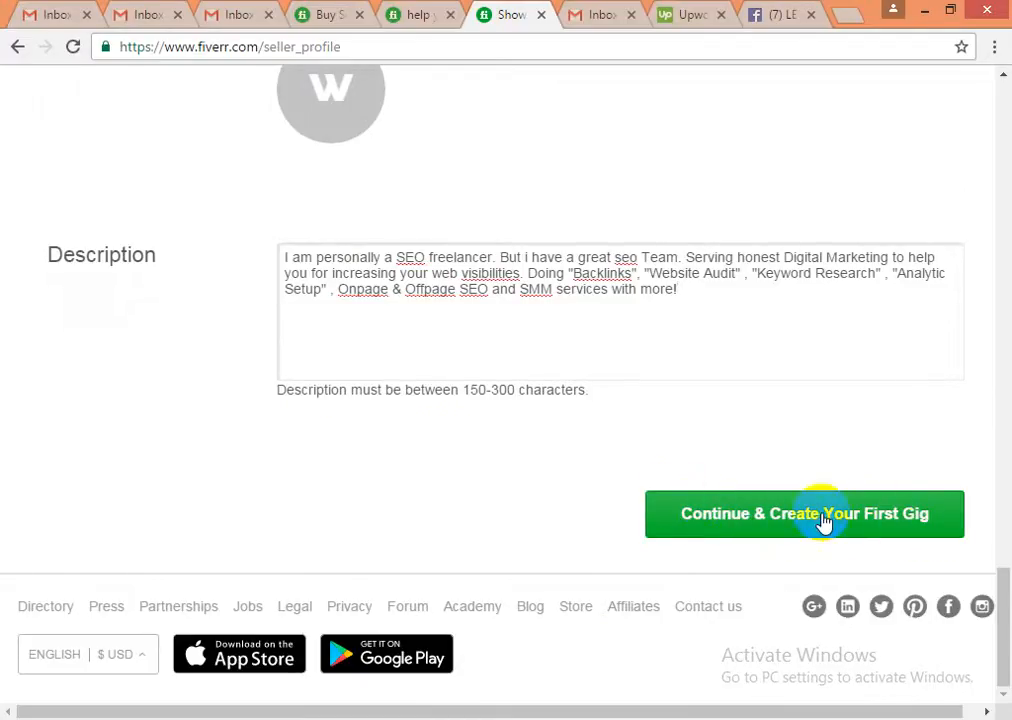
pyautogui.click(735, 517)
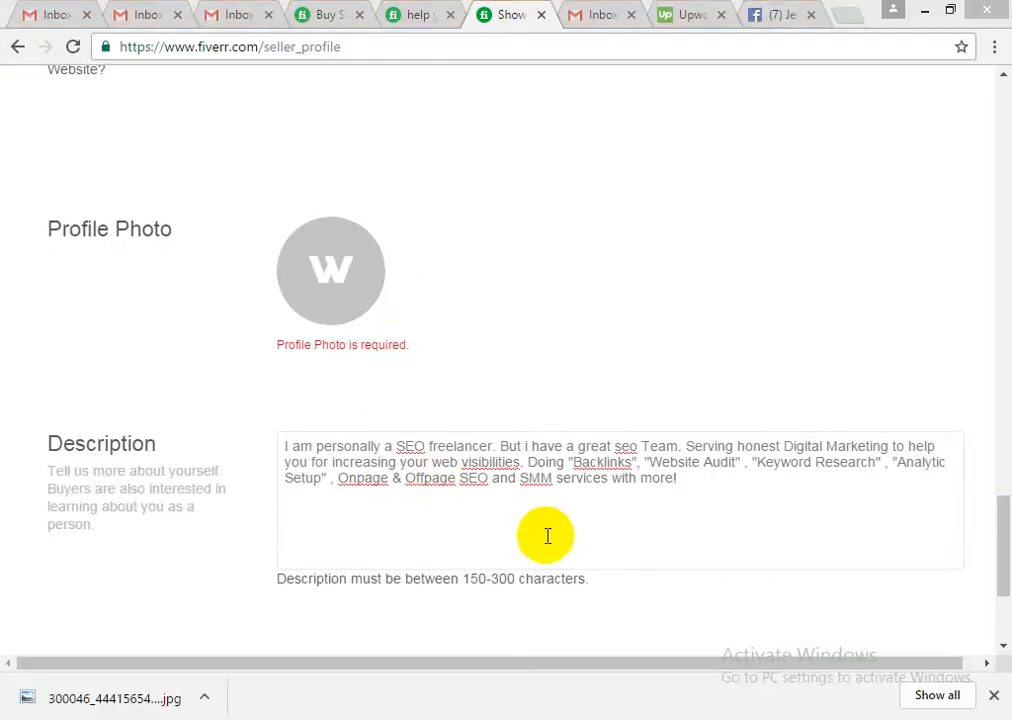
# - Upload the boat image from the Desktop as the profile photo
pyautogui.click(332, 279)
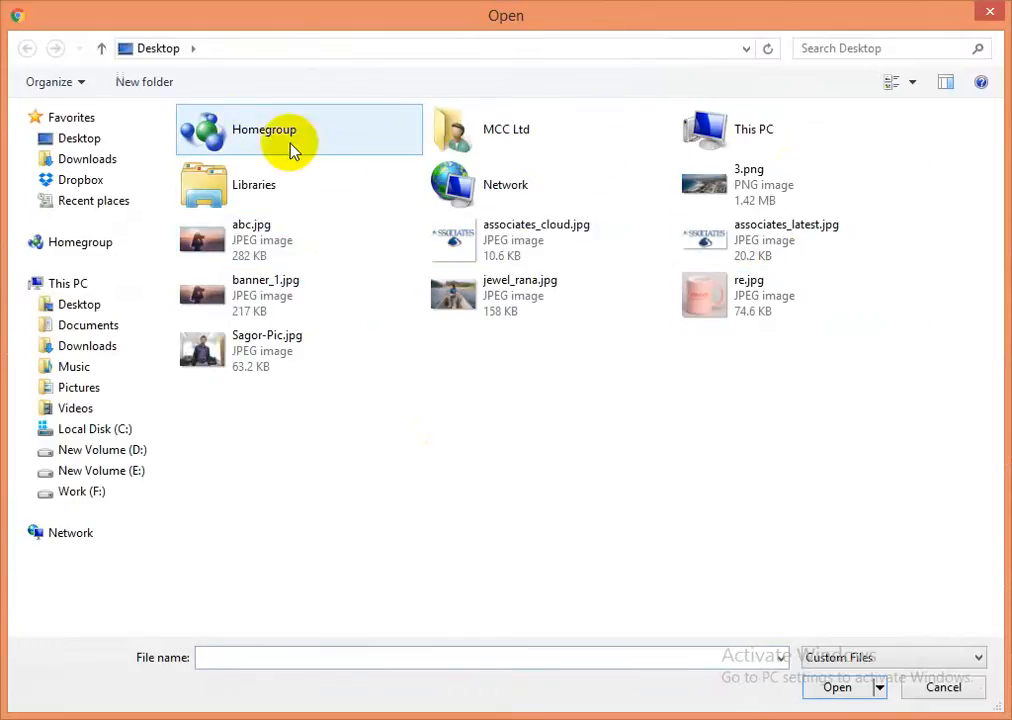
pyautogui.click(459, 297)
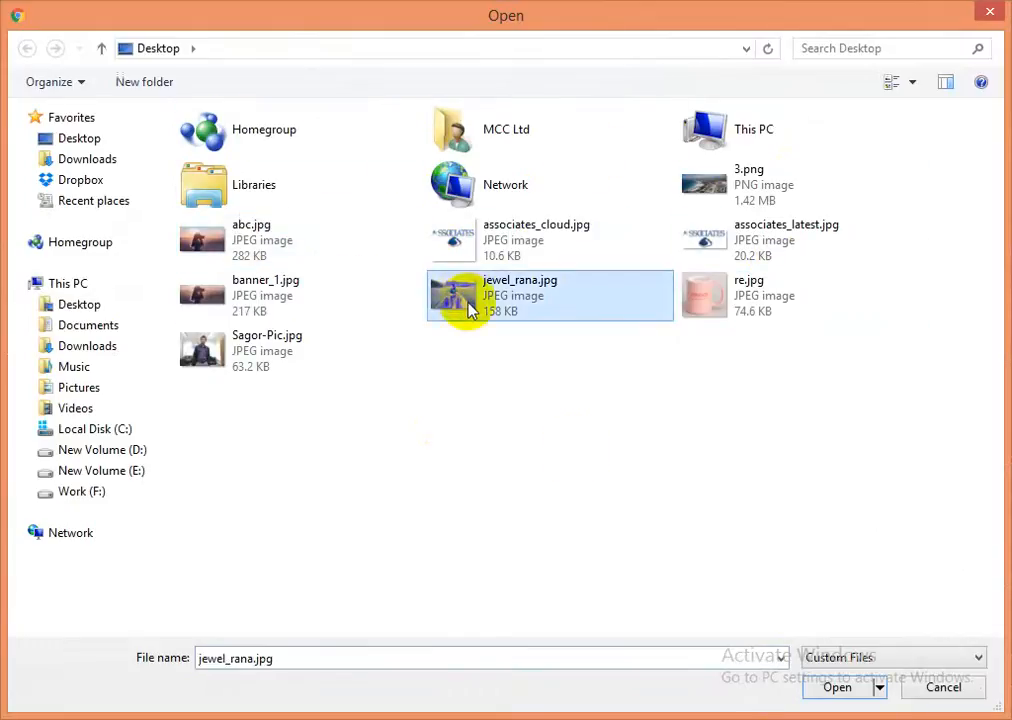
pyautogui.click(838, 688)
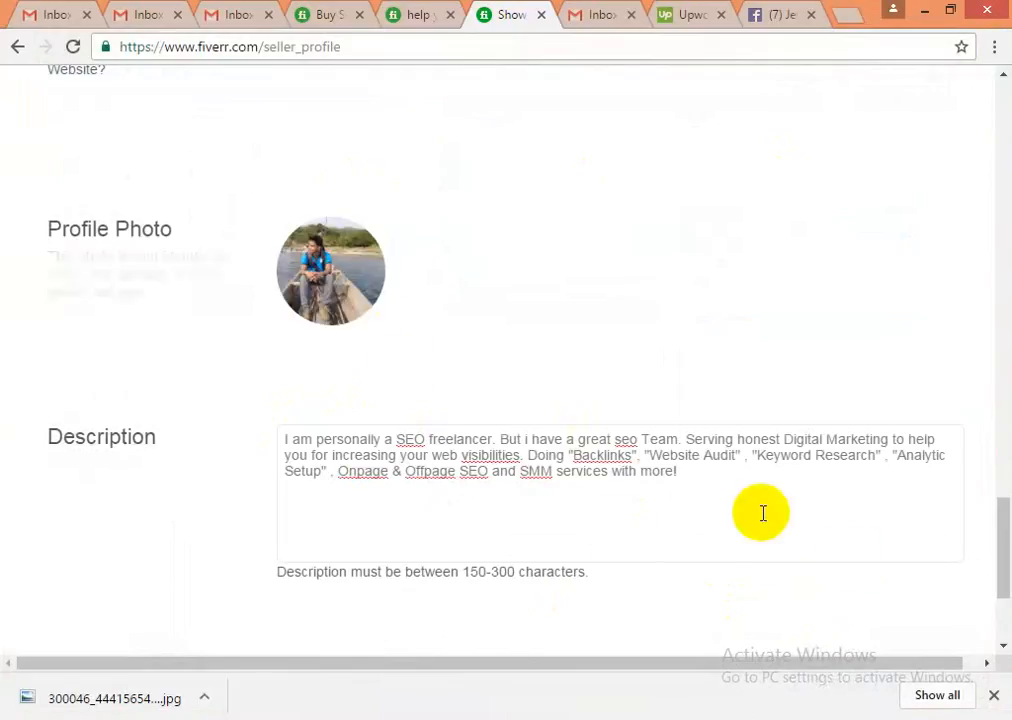
# - Scroll down to finish the seller profile and continue to the gig Overview form
pyautogui.scroll(-3, 761, 515)
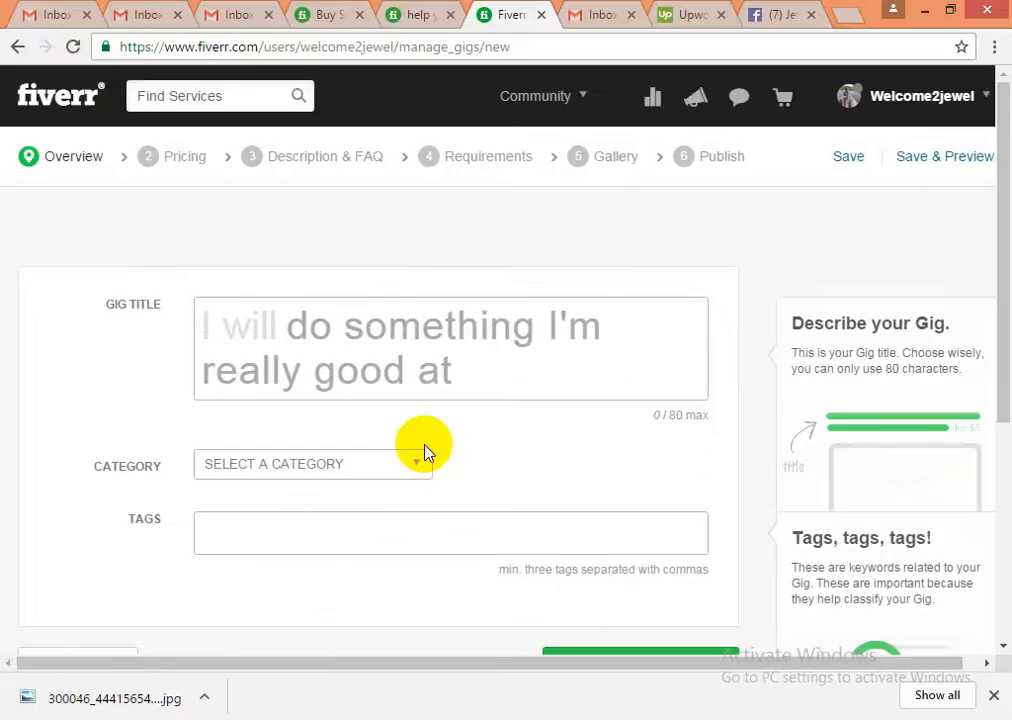
# - Close the downloads bar, focus the Gig Title box, and open the 'help' tab's SEO backlinks gig
pyautogui.scroll(-1, 426, 451)
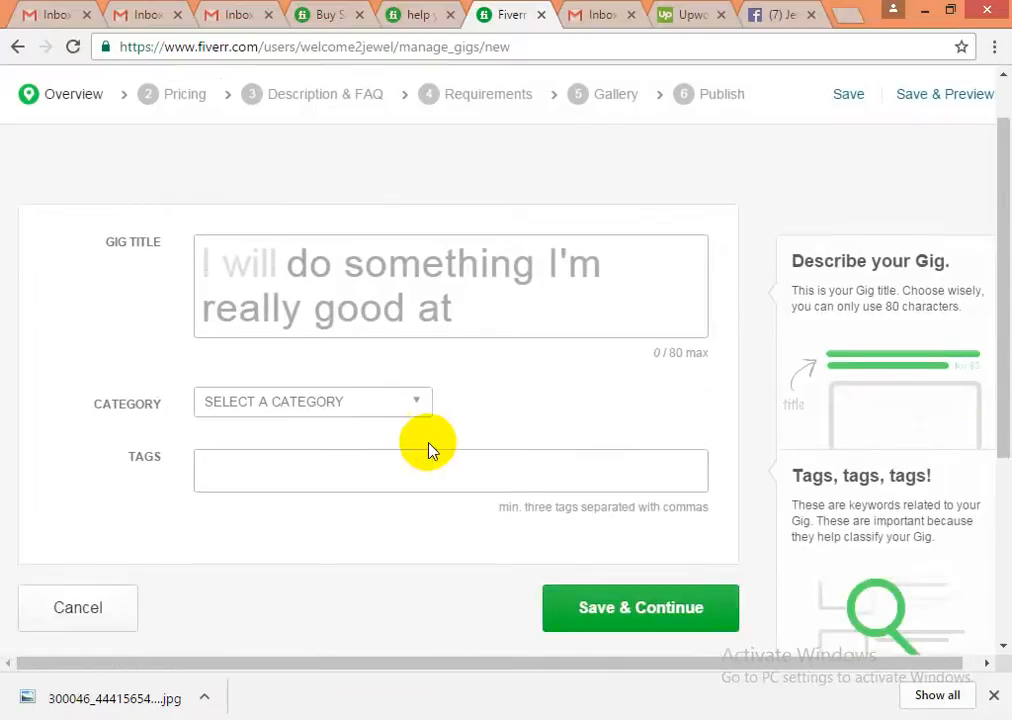
pyautogui.scroll(-2, 428, 450)
pyautogui.click(993, 694)
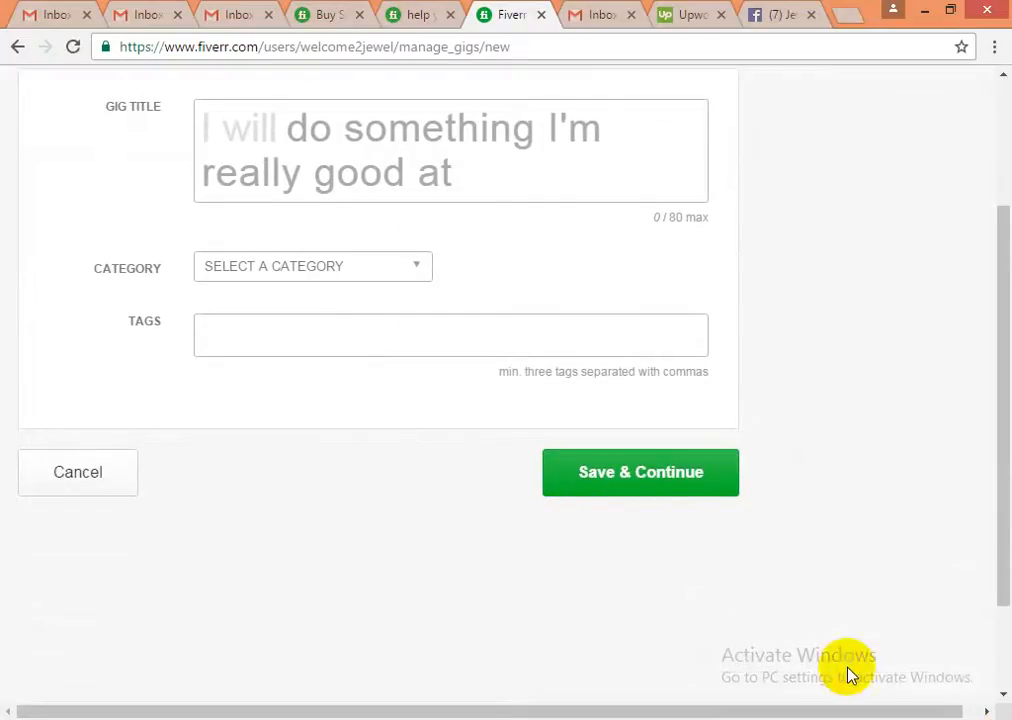
pyautogui.scroll(1, 267, 486)
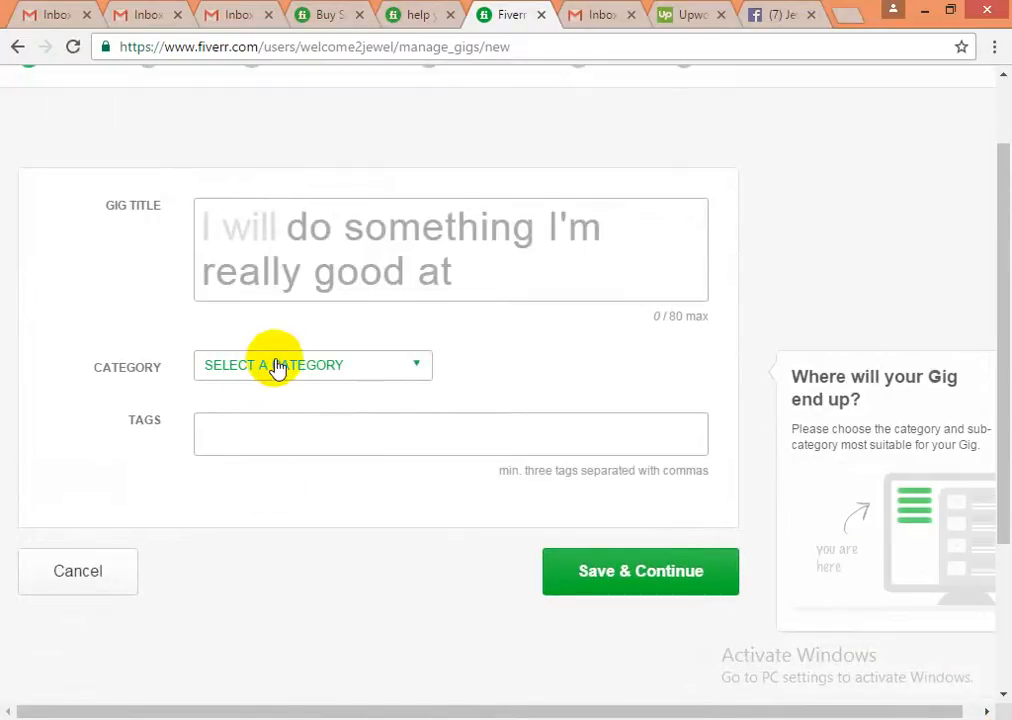
pyautogui.click(210, 226)
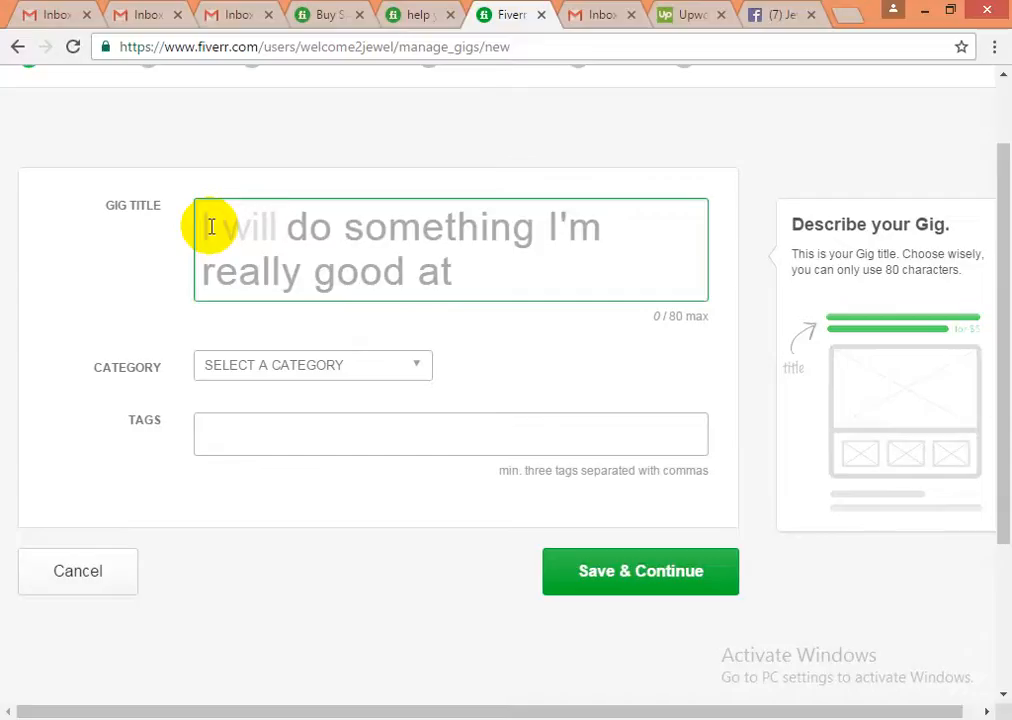
pyautogui.click(418, 16)
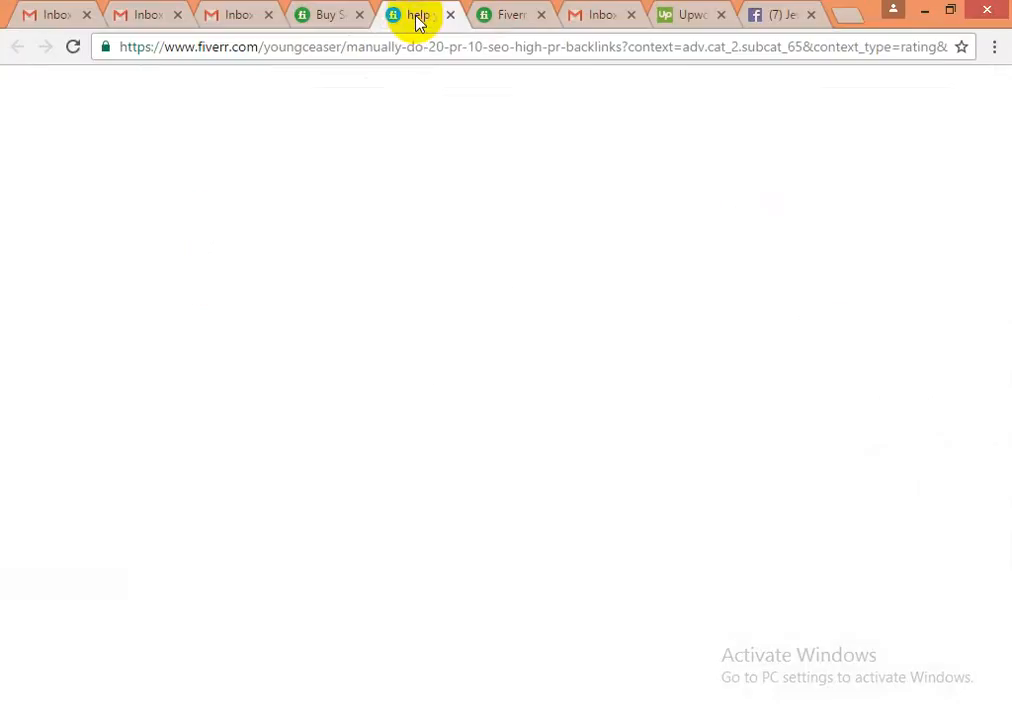
# - Compare the 'Buy SEO' listings with the new gig form, ending on the empty Overview form
pyautogui.click(340, 18)
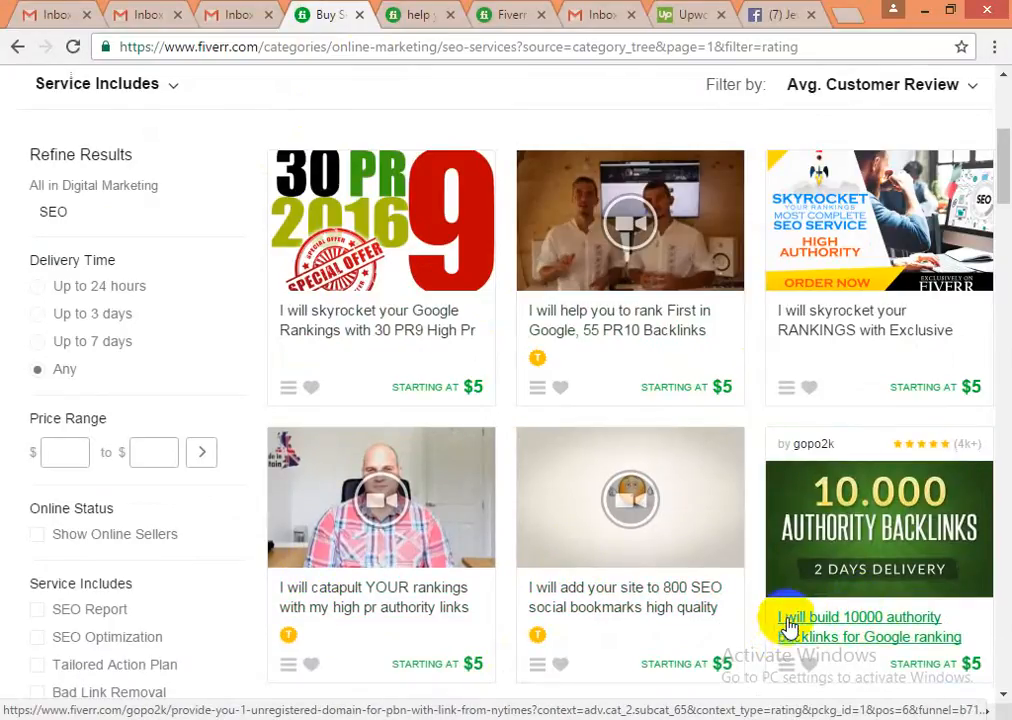
pyautogui.click(511, 16)
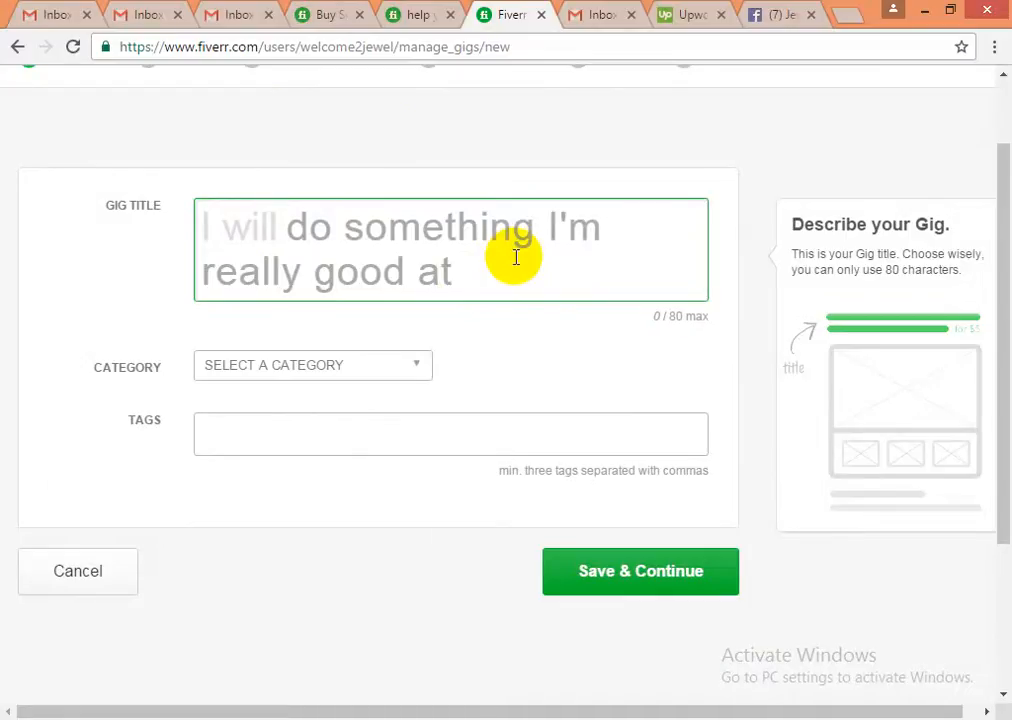
pyautogui.click(318, 18)
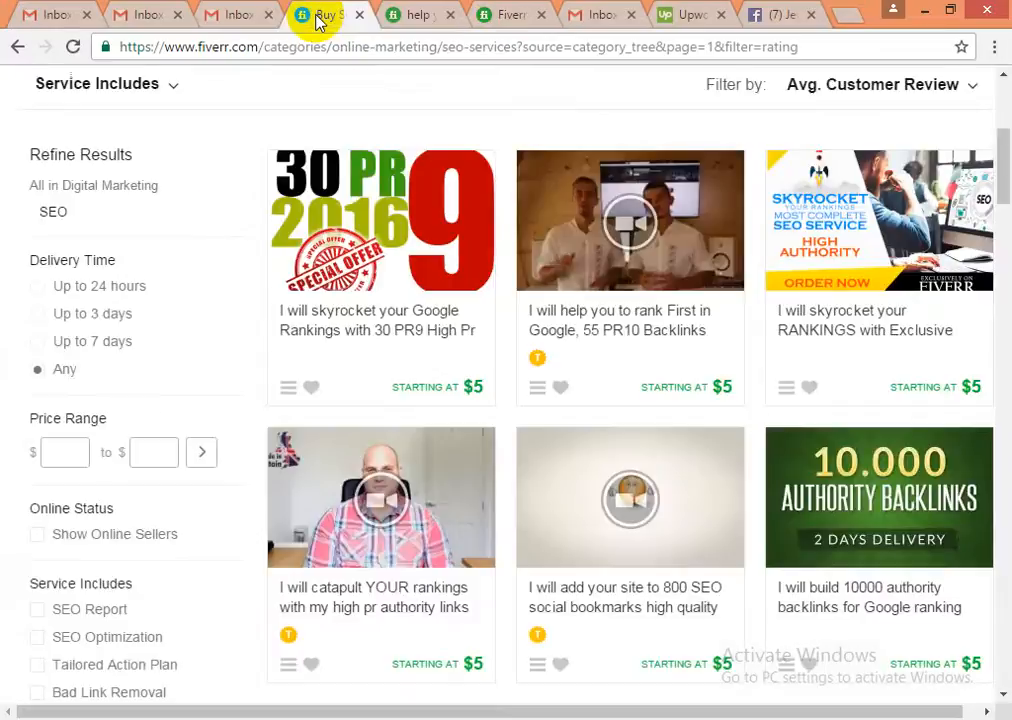
pyautogui.click(512, 18)
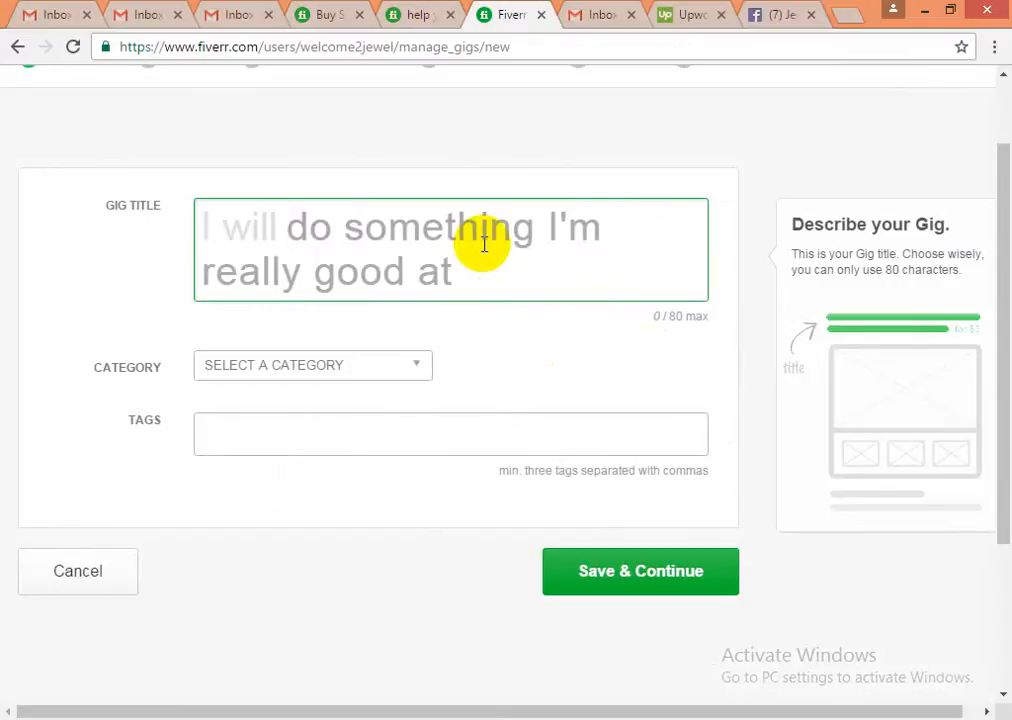
# - Type the draft title 'help to do on-page SEO', fixing typos and adding the hyphen
pyautogui.write('help')
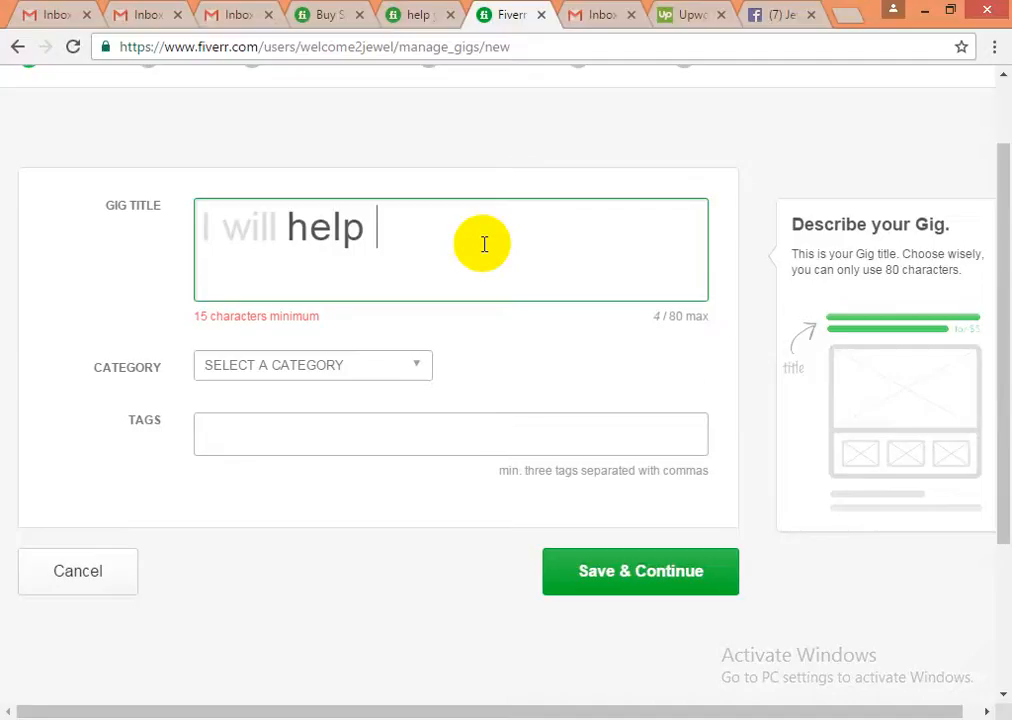
pyautogui.write(' for i')
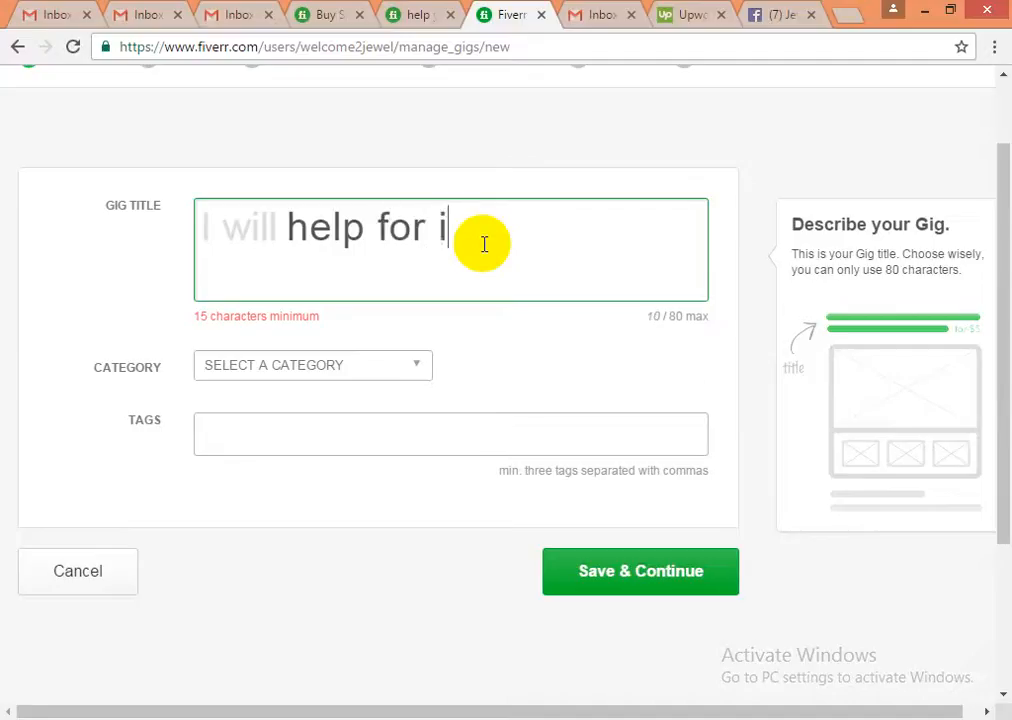
pyautogui.write('cresing')
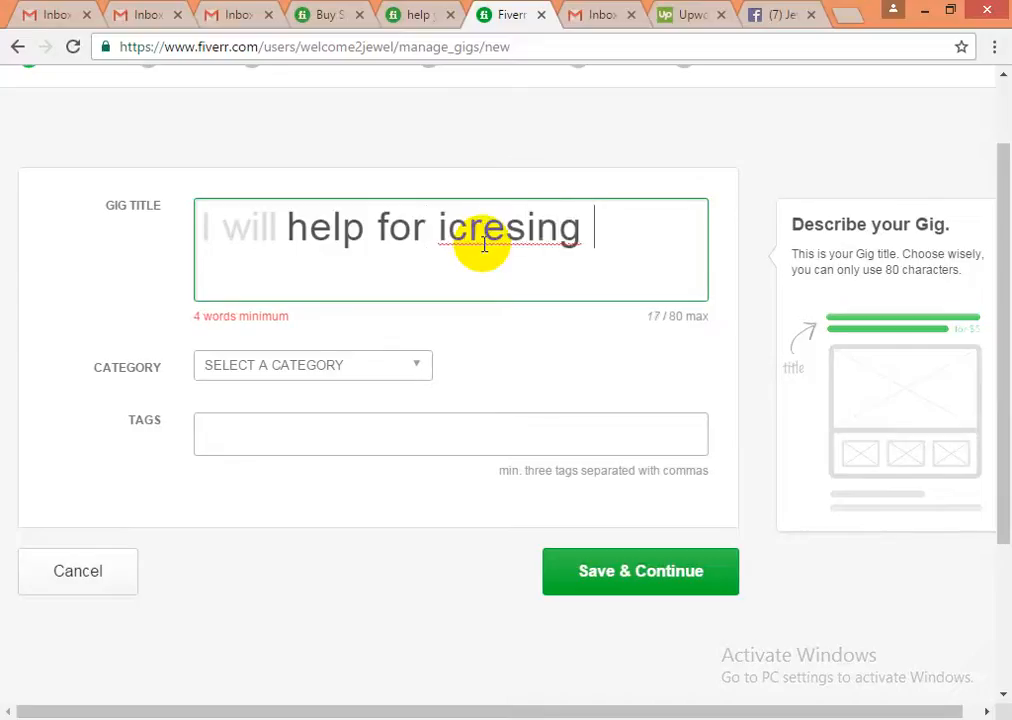
pyautogui.press('BackSpace')
pyautogui.press('BackSpace')
pyautogui.press('BackSpace')
pyautogui.press('BackSpace')
pyautogui.press('BackSpace')
pyautogui.press('BackSpace')
pyautogui.press('BackSpace')
pyautogui.press('BackSpace')
pyautogui.press('BackSpace')
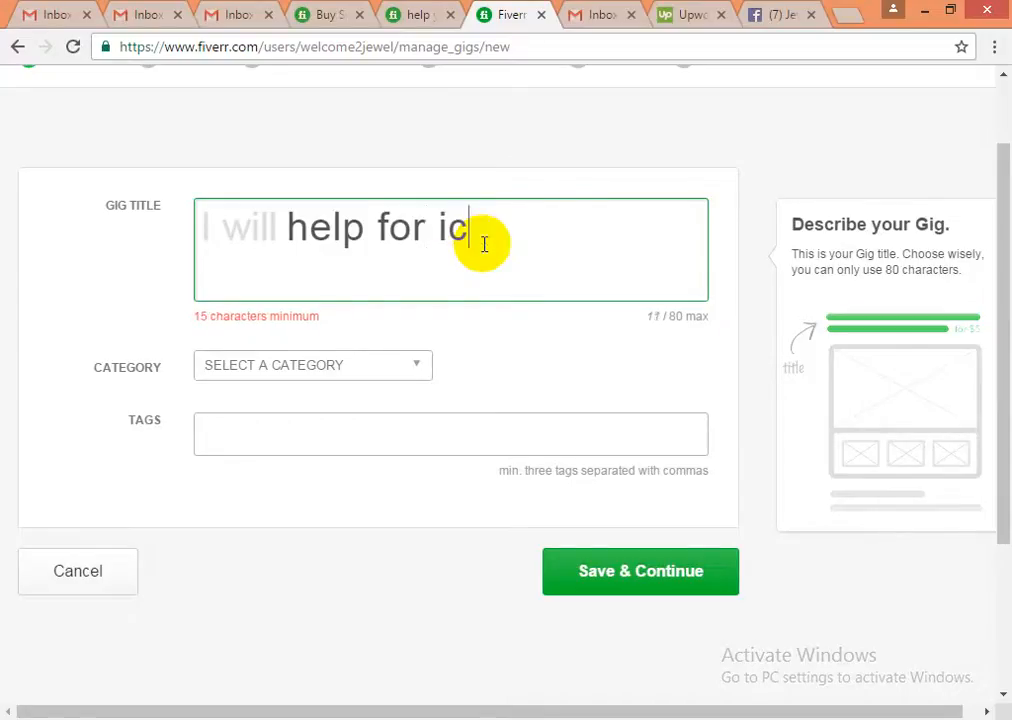
pyautogui.press('BackSpace')
pyautogui.press('BackSpace')
pyautogui.press('BackSpace')
pyautogui.press('BackSpace')
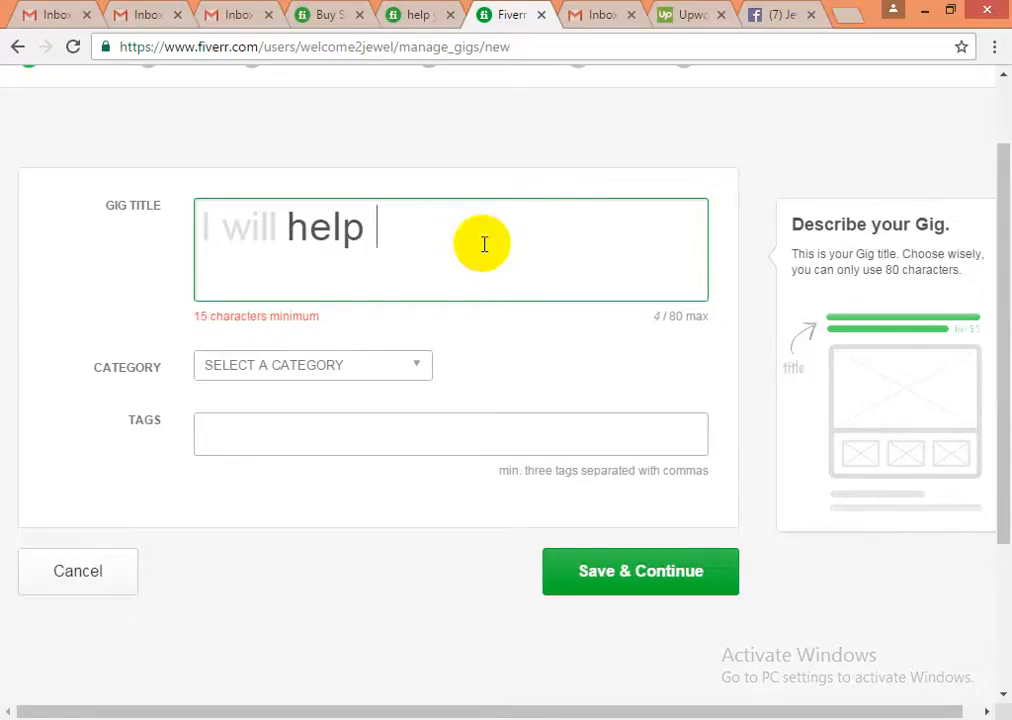
pyautogui.write('to do ')
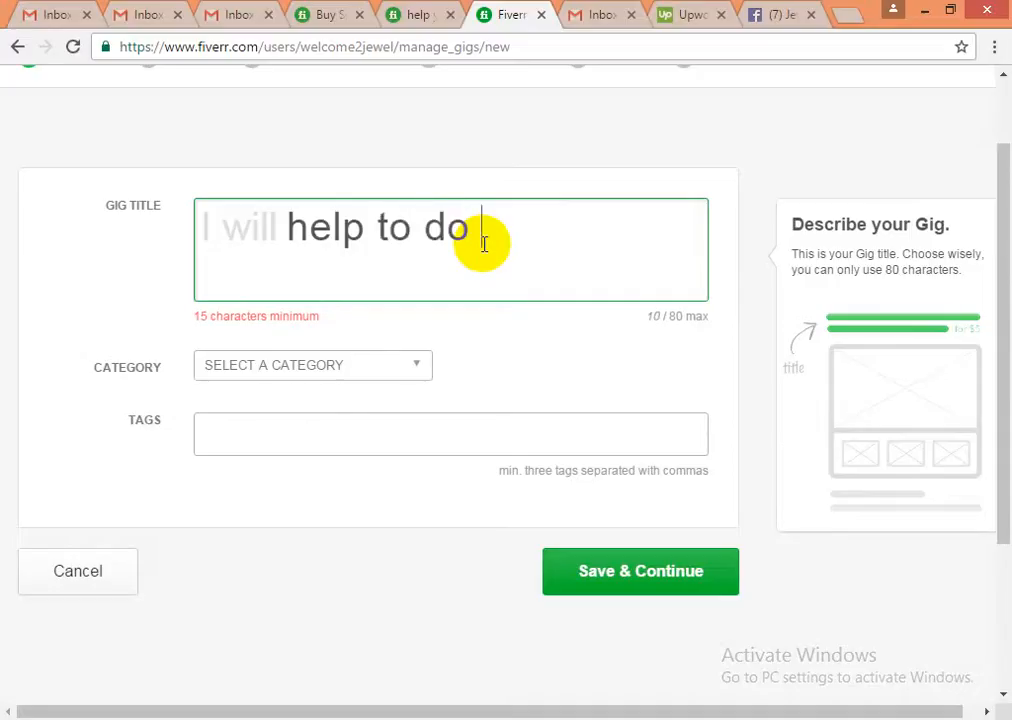
pyautogui.write('onpage')
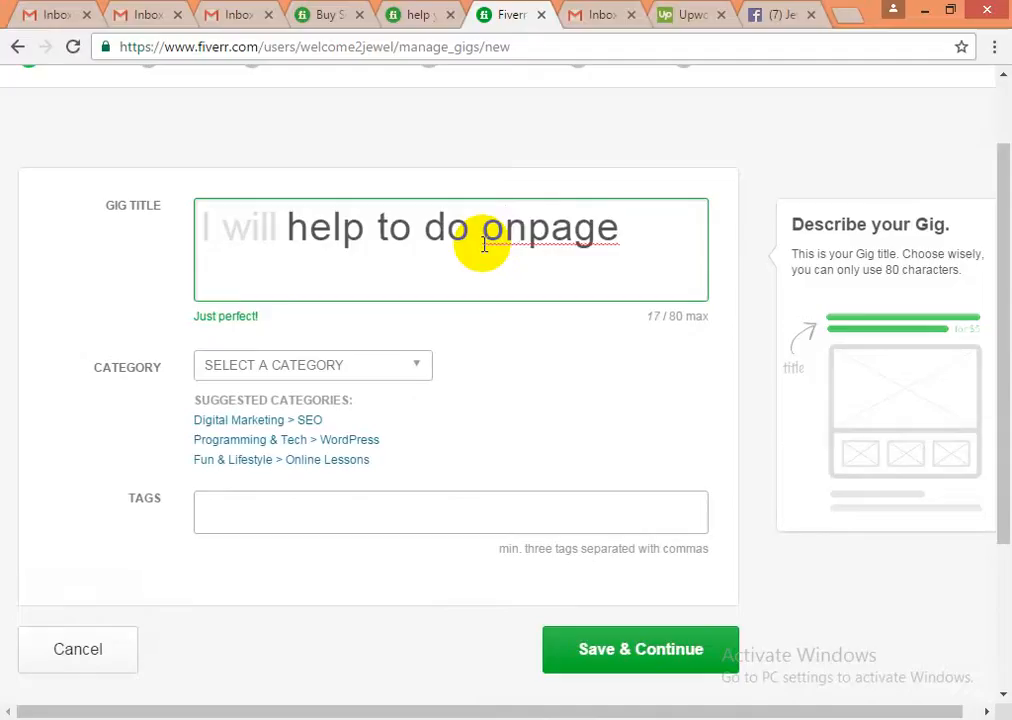
pyautogui.write('S')
pyautogui.press('BackSpace')
pyautogui.write('SEO')
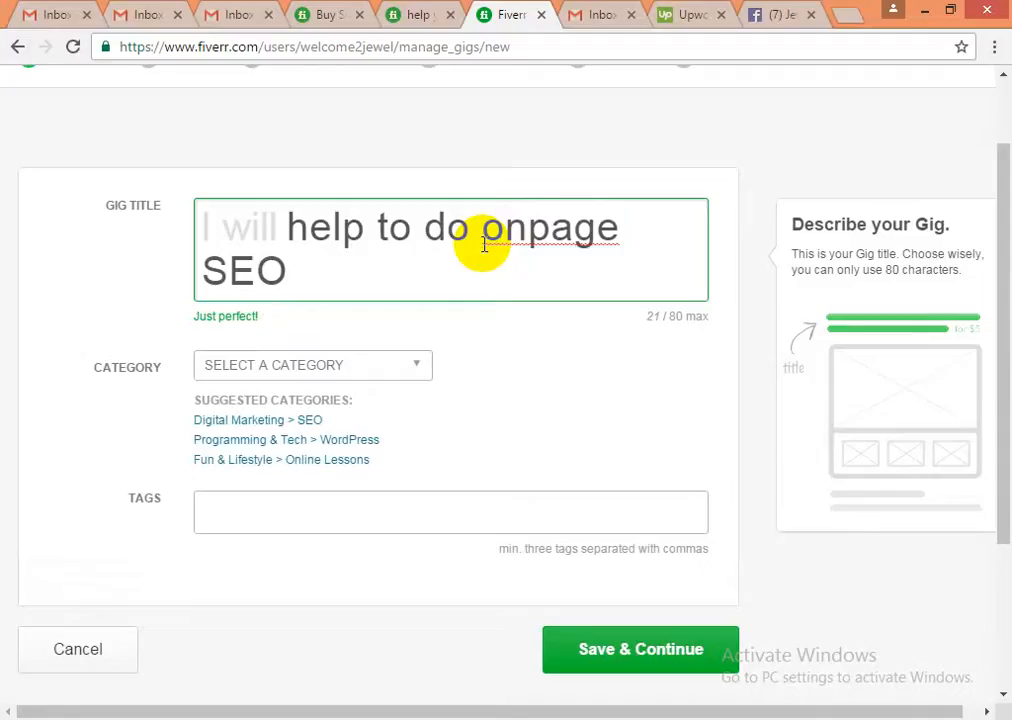
pyautogui.click(530, 238)
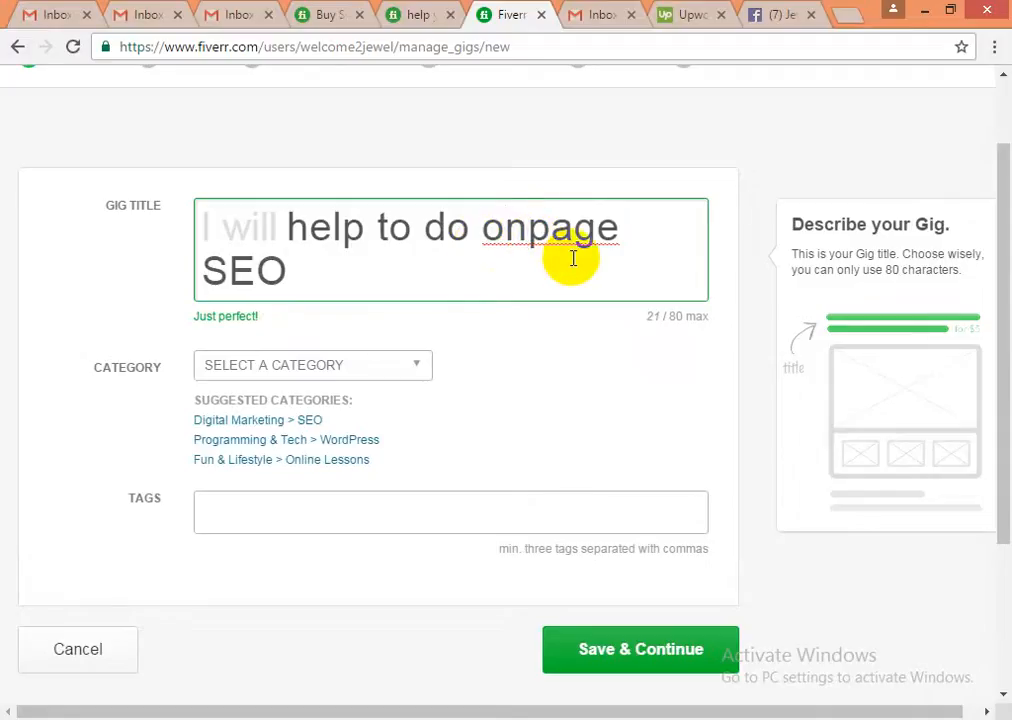
pyautogui.write('-')
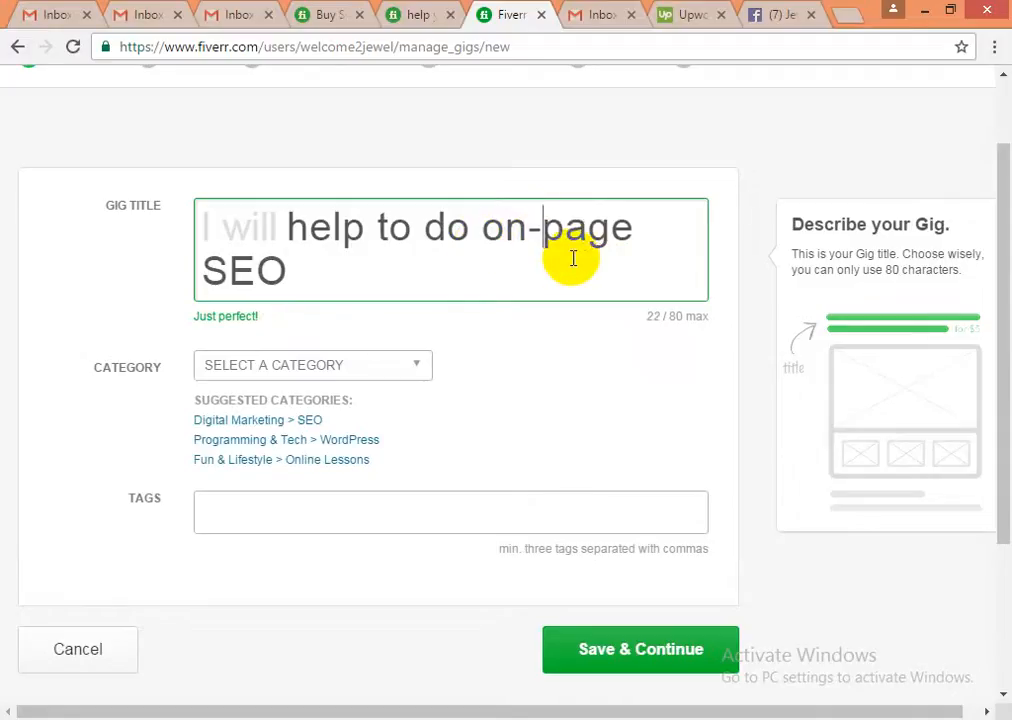
# - Replace 'on-page' with 'setup your google analytic', bringing the title to 66/80 characters
pyautogui.click(323, 268)
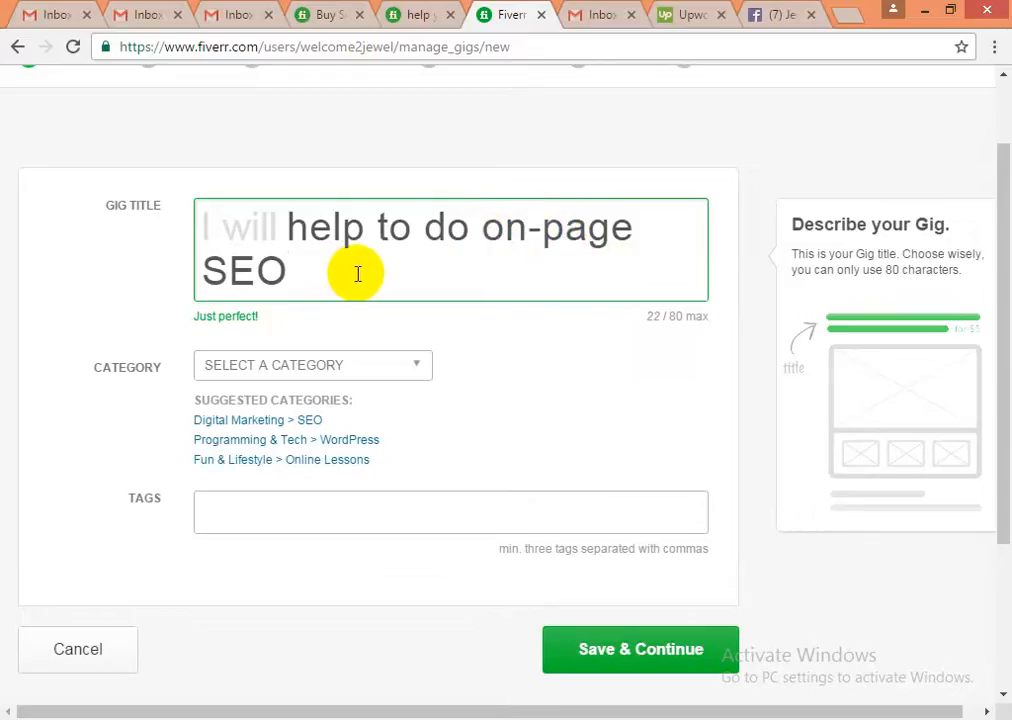
pyautogui.click(490, 230)
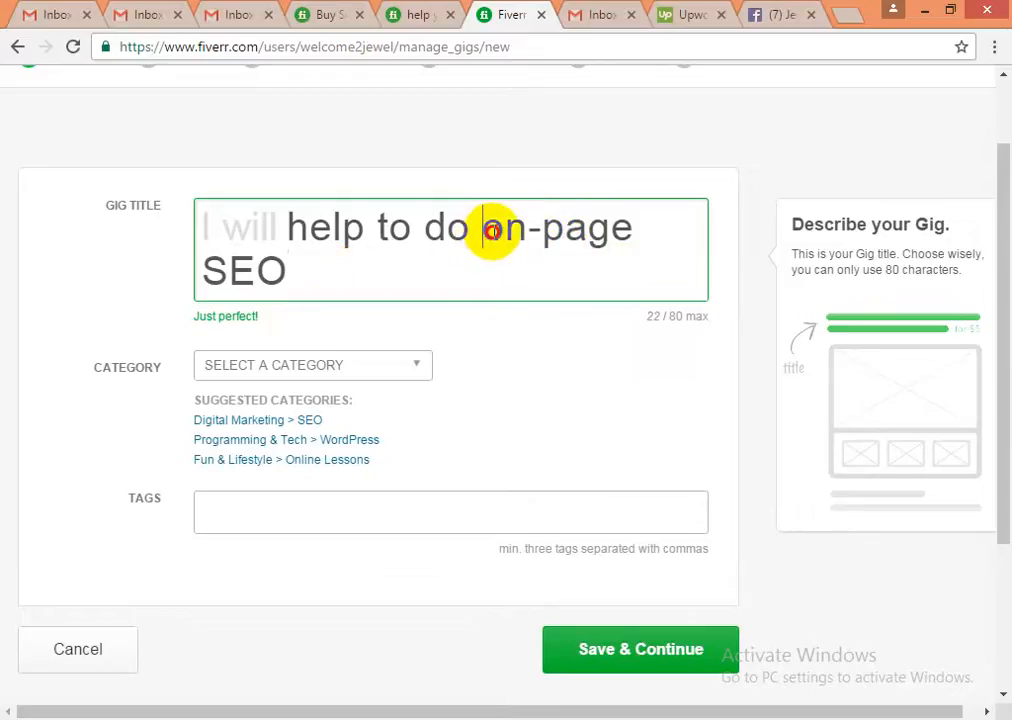
pyautogui.moveTo(492, 230)
pyautogui.mouseDown()
pyautogui.moveTo(498, 242)
pyautogui.moveTo(492, 235)
pyautogui.moveTo(641, 229)
pyautogui.mouseUp()
pyautogui.write('setup')
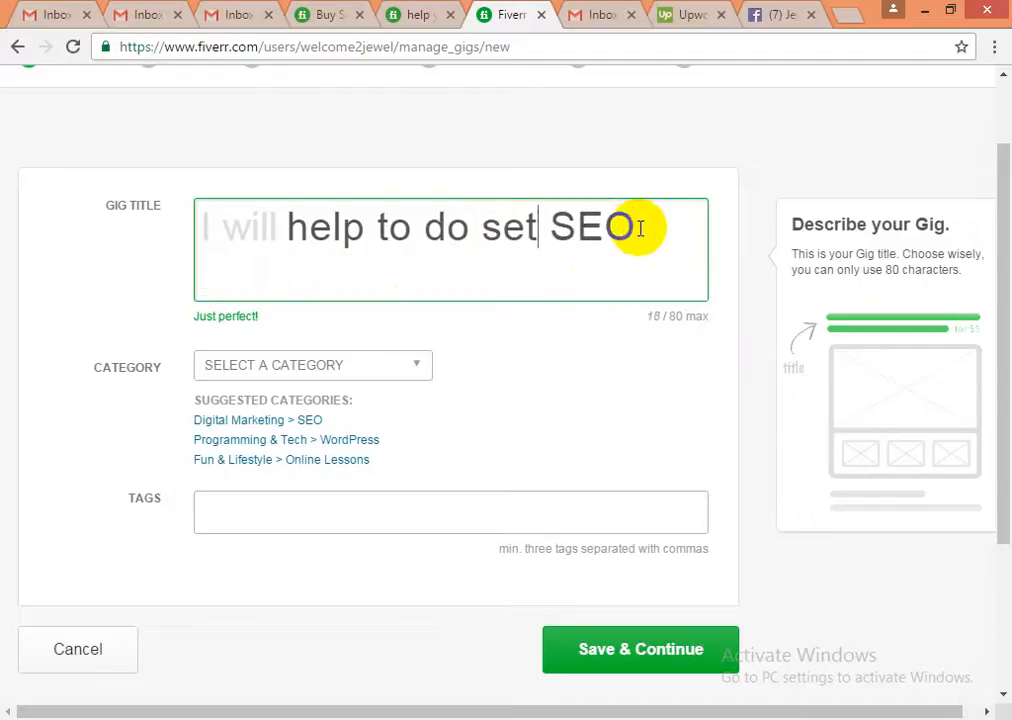
pyautogui.write(' your')
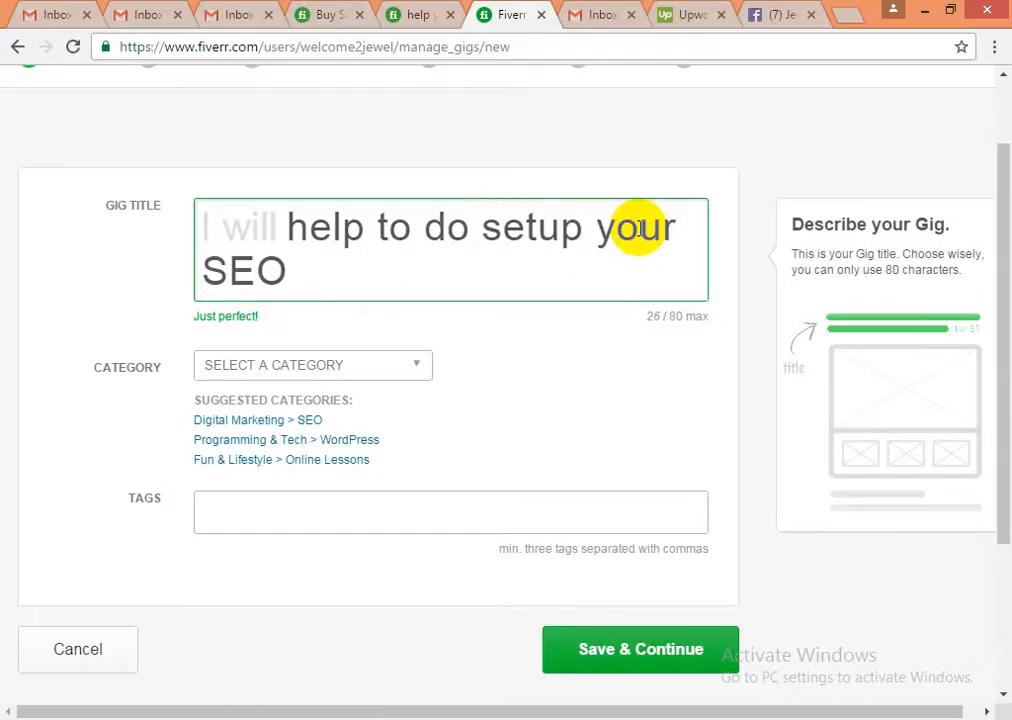
pyautogui.write('google ')
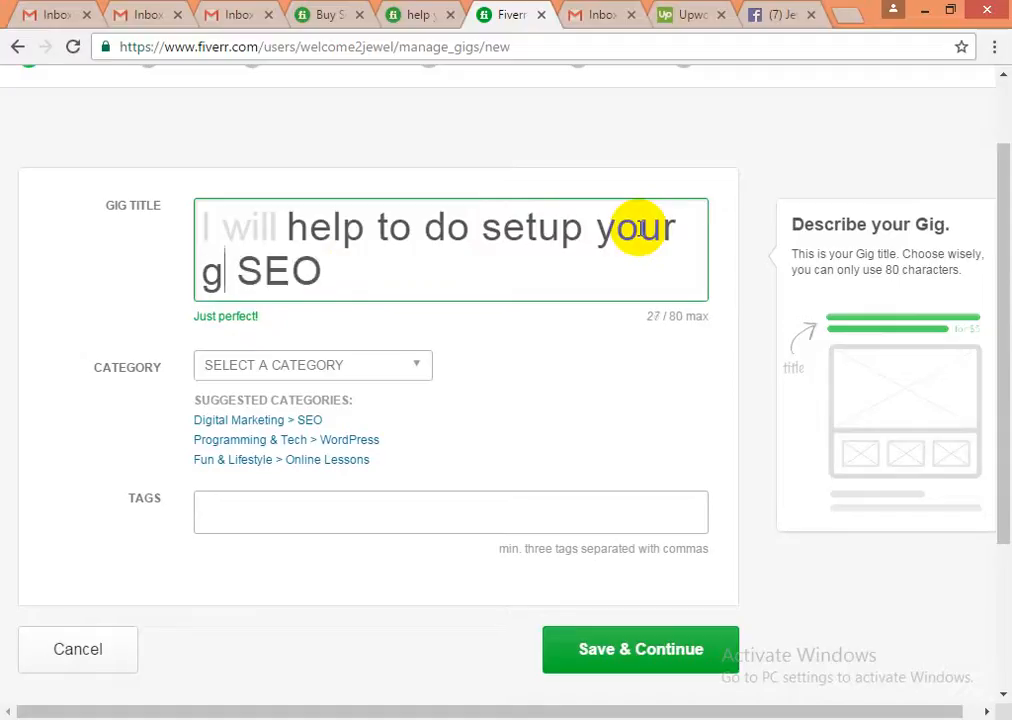
pyautogui.write('ana')
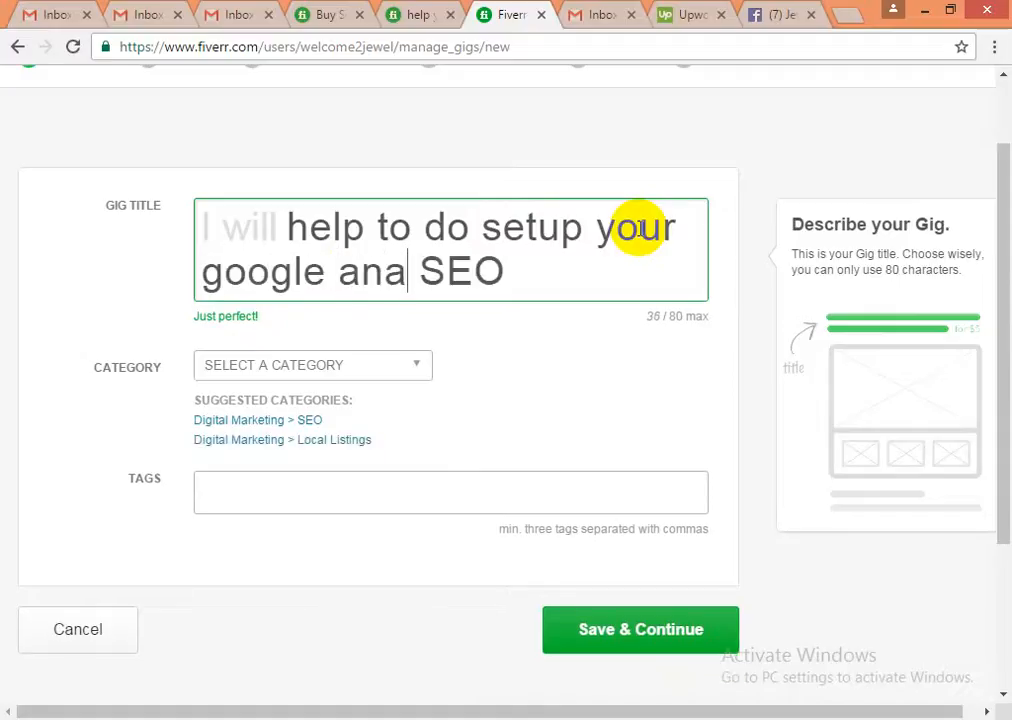
pyautogui.write('lytic')
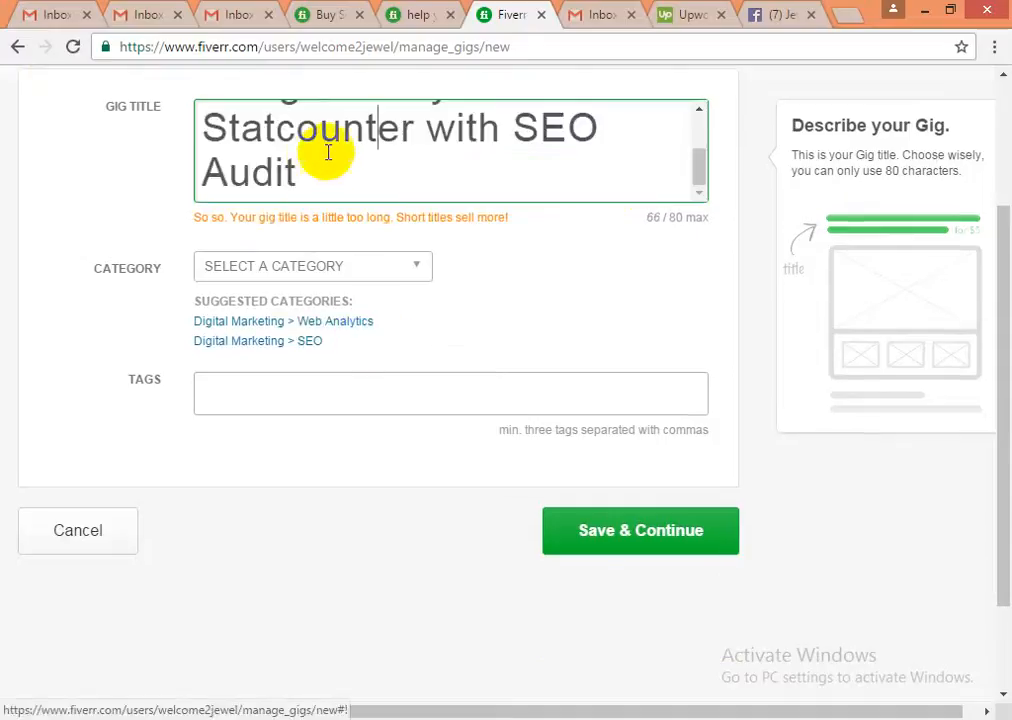
pyautogui.scroll(1, 326, 188)
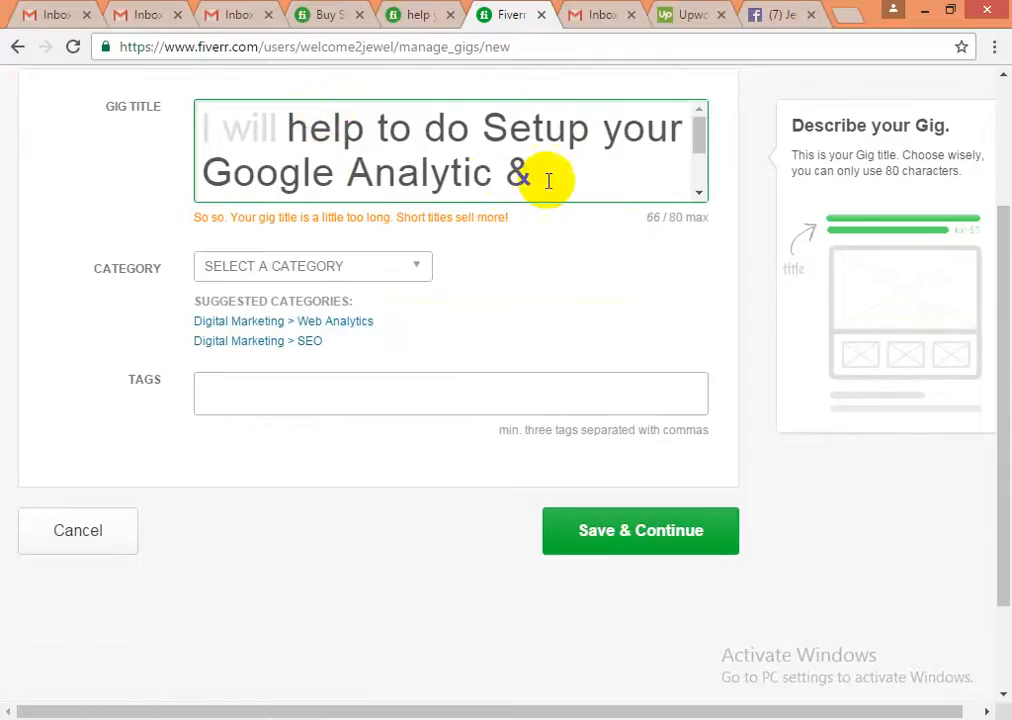
pyautogui.scroll(-2, 458, 170)
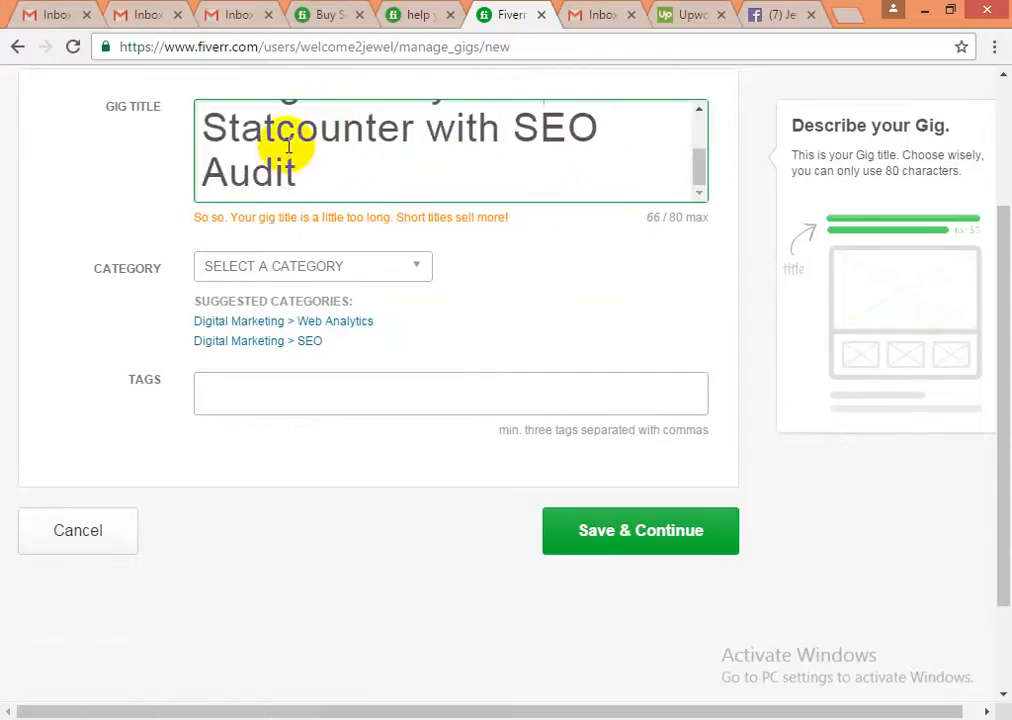
pyautogui.click(297, 170)
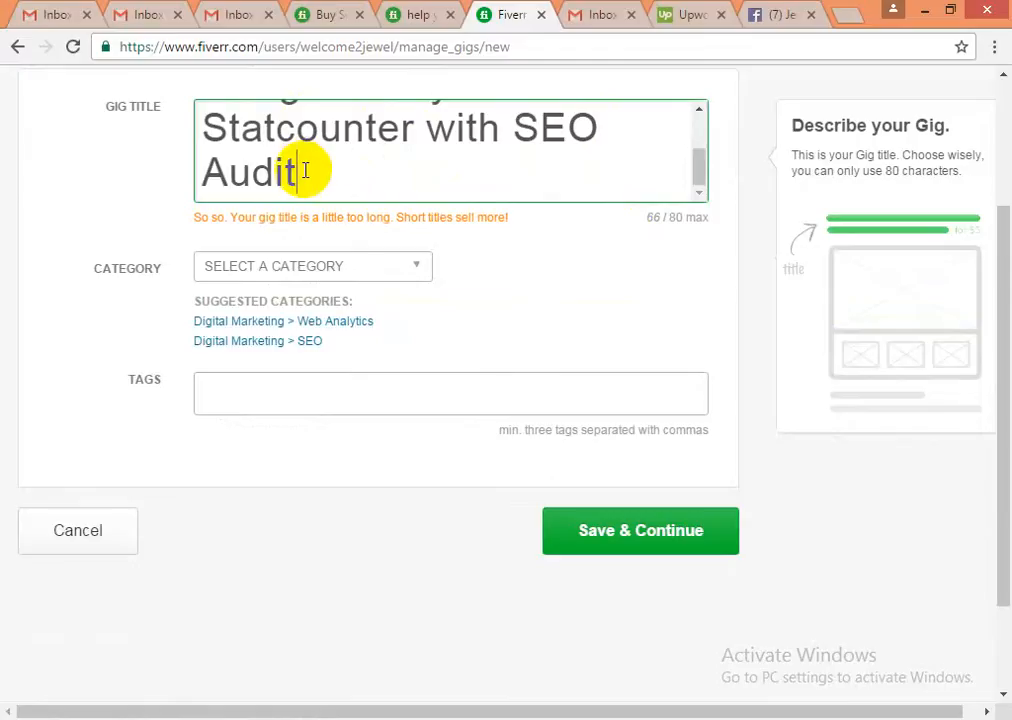
pyautogui.click(316, 268)
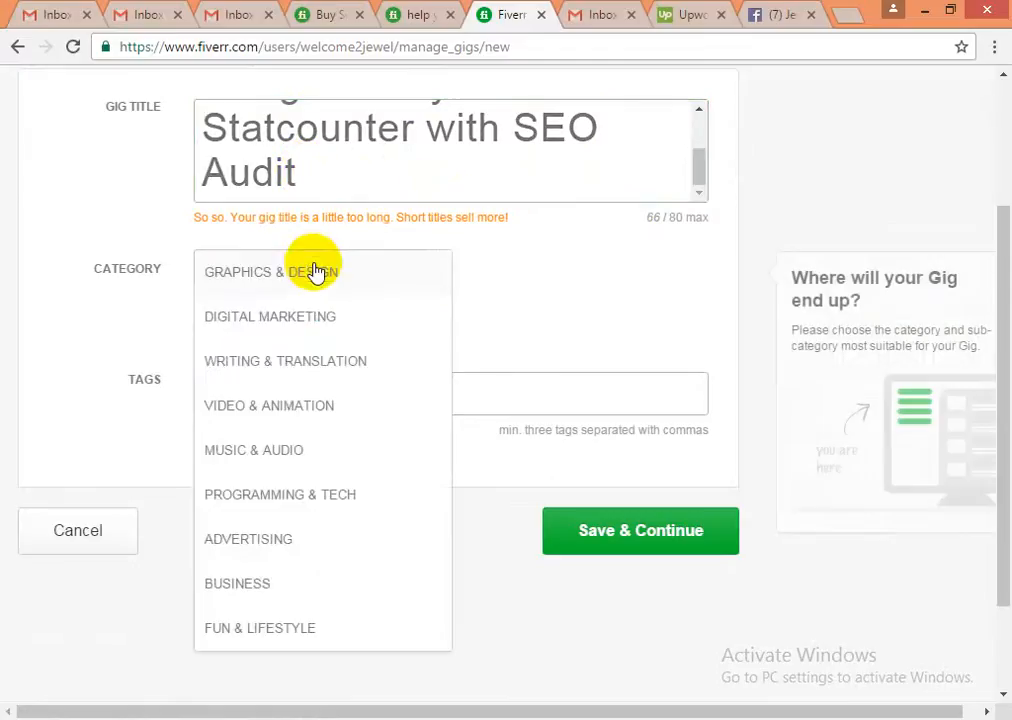
# - Keep the gig under Digital Marketing > Web Analytics after briefly trying Digital Marketing > SEO
pyautogui.click(290, 320)
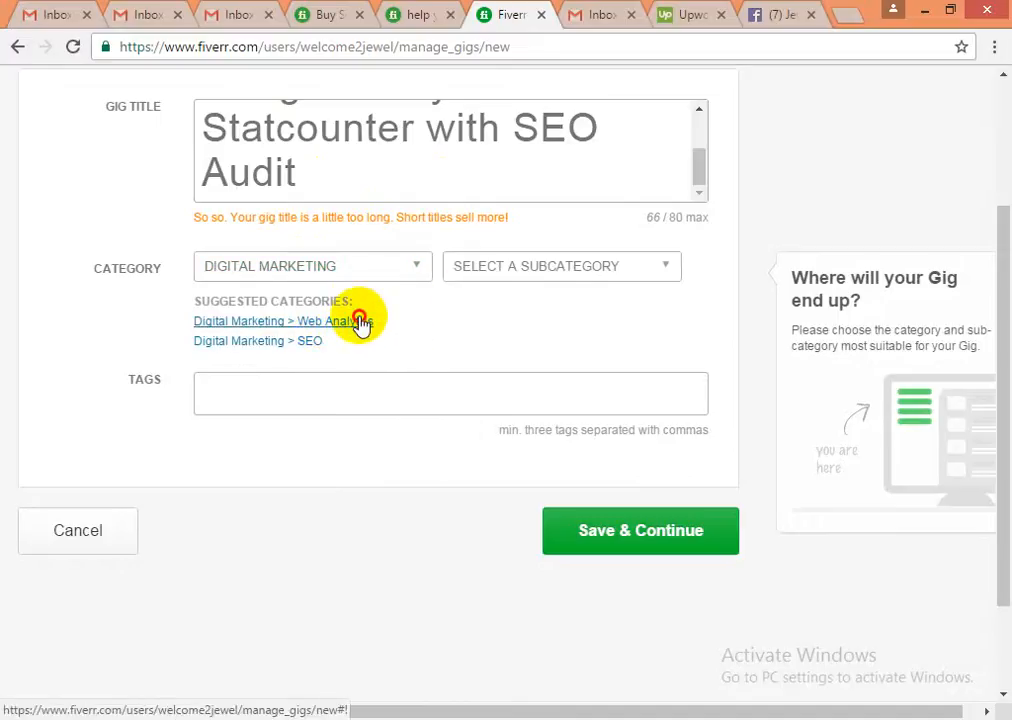
pyautogui.click(359, 322)
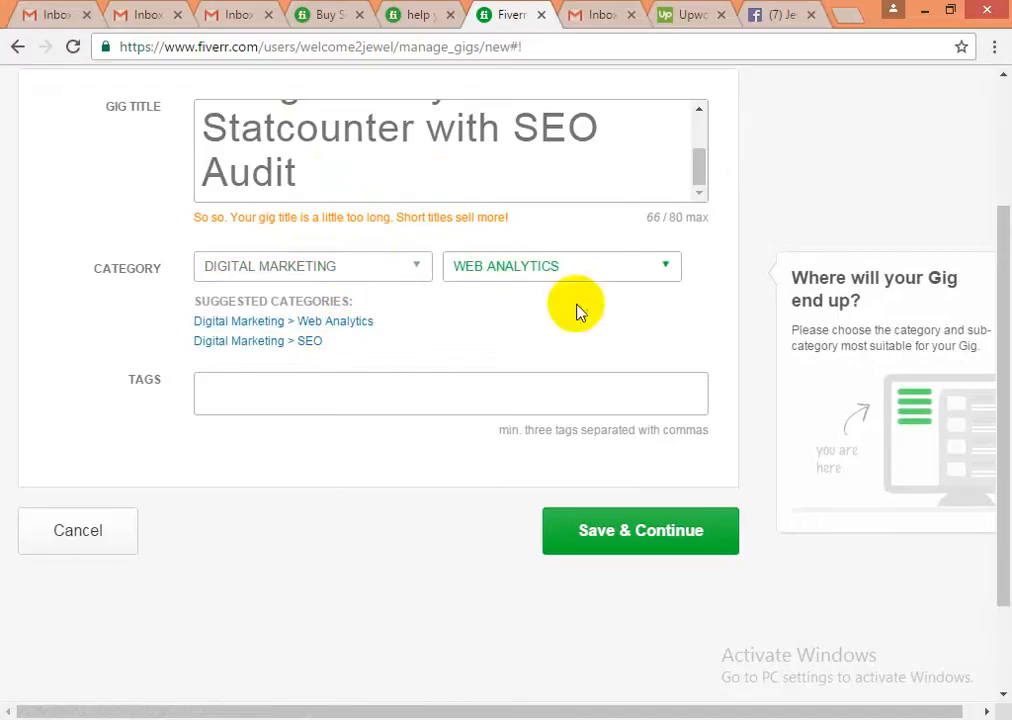
pyautogui.click(468, 409)
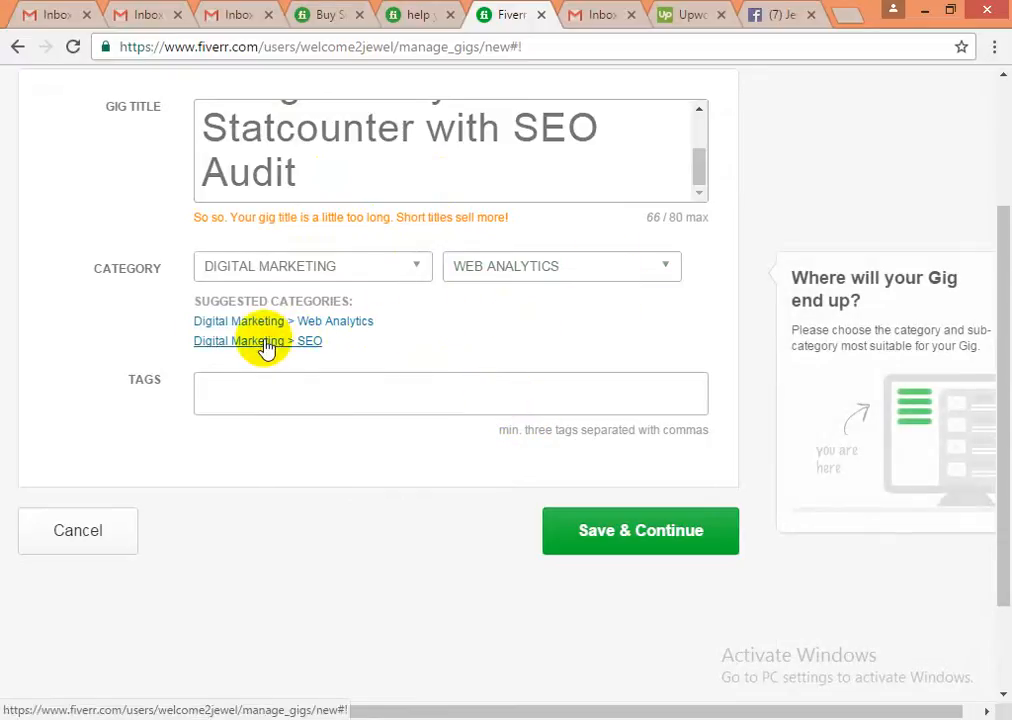
pyautogui.click(588, 270)
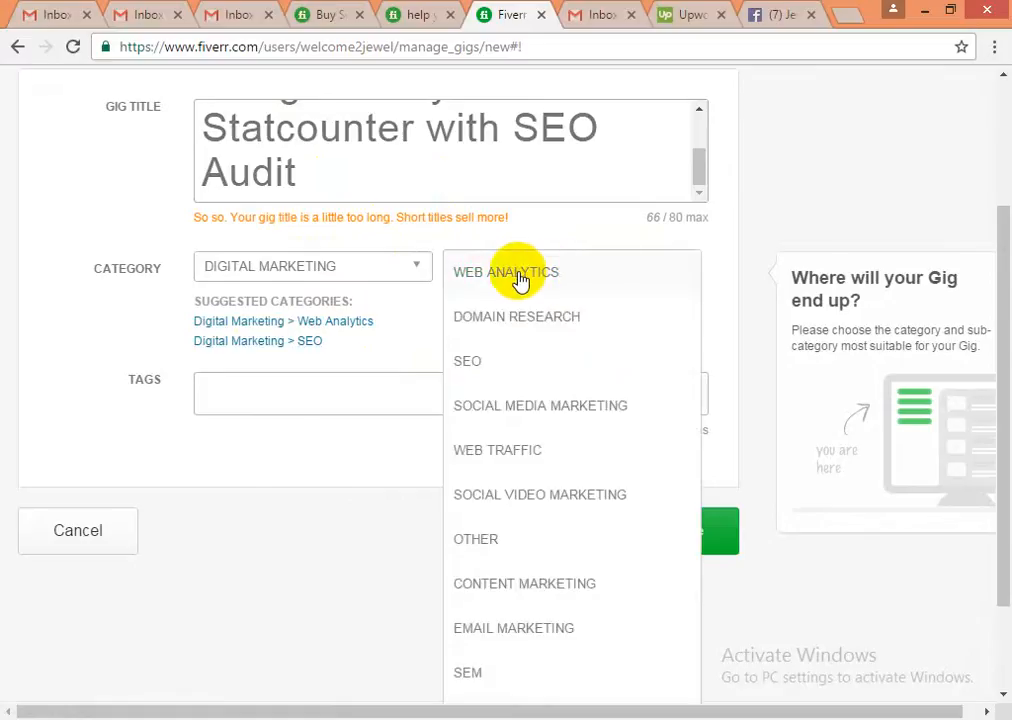
pyautogui.click(578, 276)
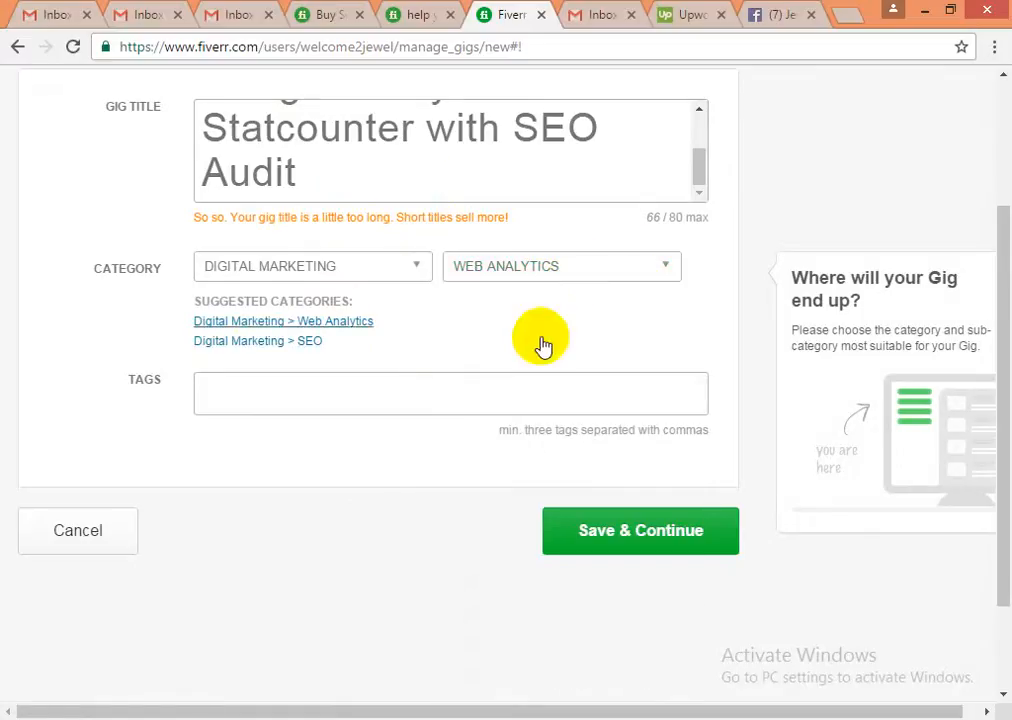
pyautogui.click(268, 342)
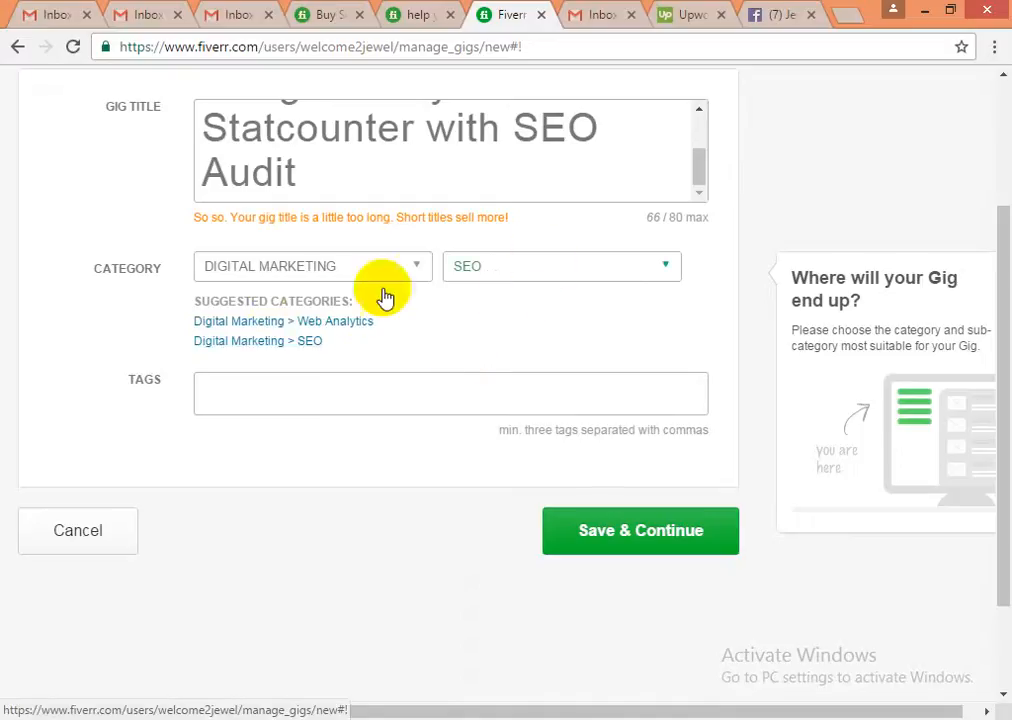
pyautogui.click(309, 333)
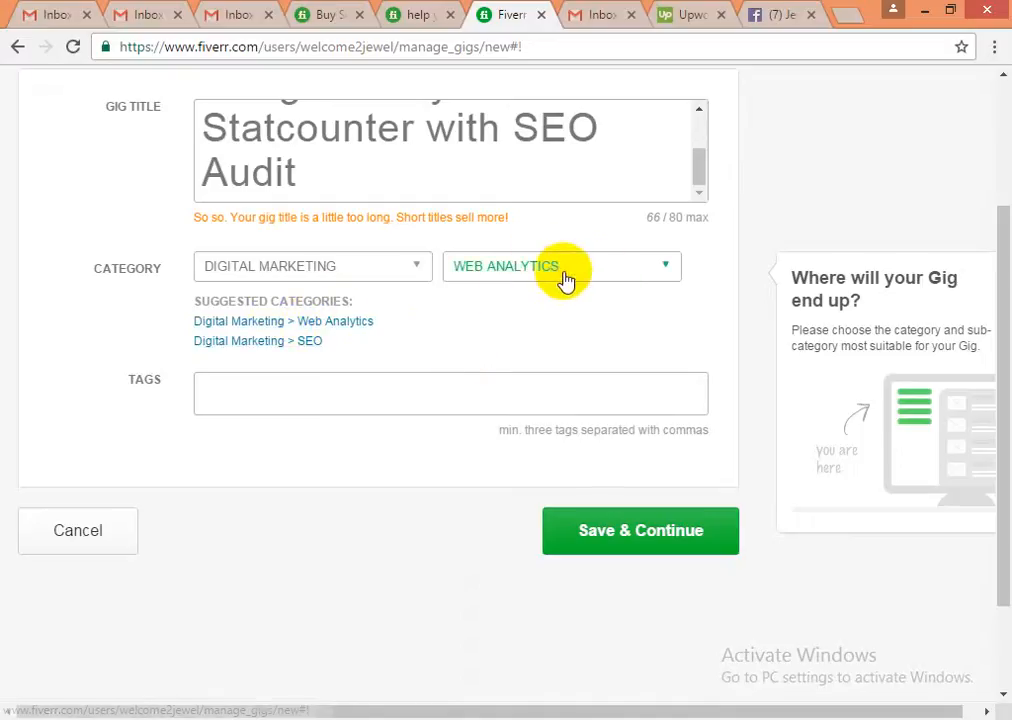
pyautogui.click(251, 390)
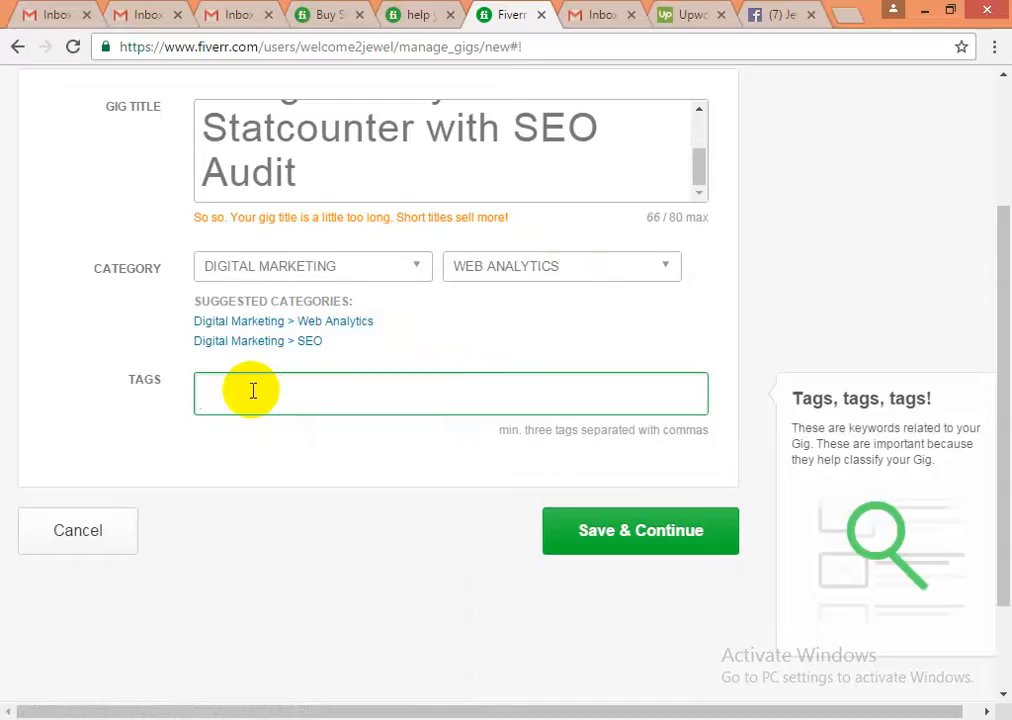
# - Add the tags web analytics and seo analysis from the autocomplete suggestions
pyautogui.write('web analy')
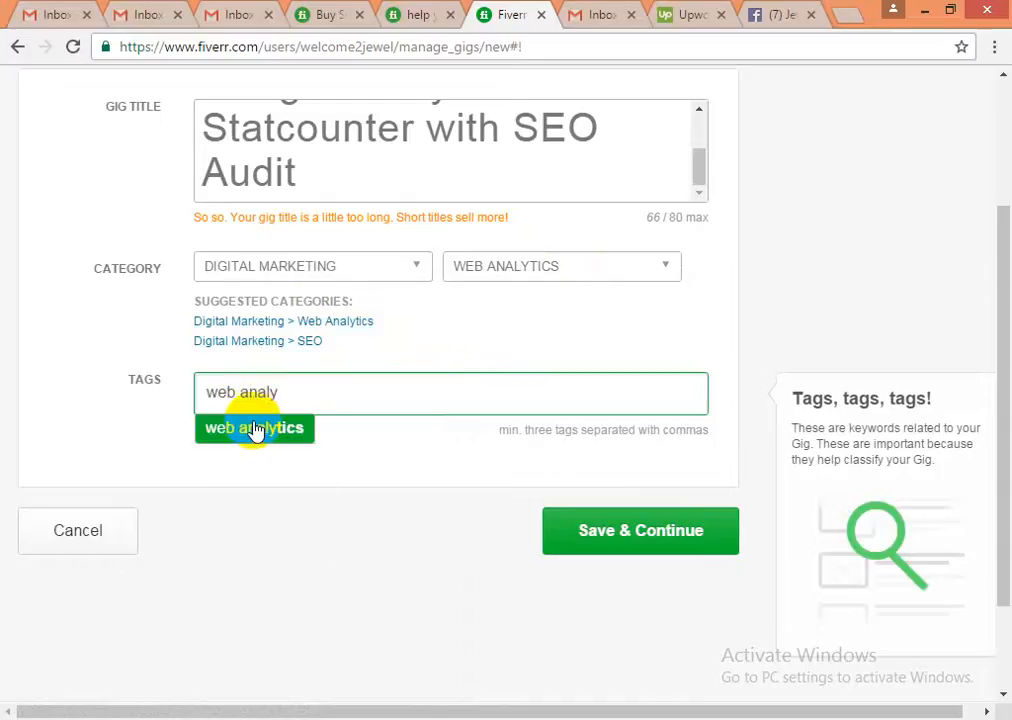
pyautogui.click(253, 429)
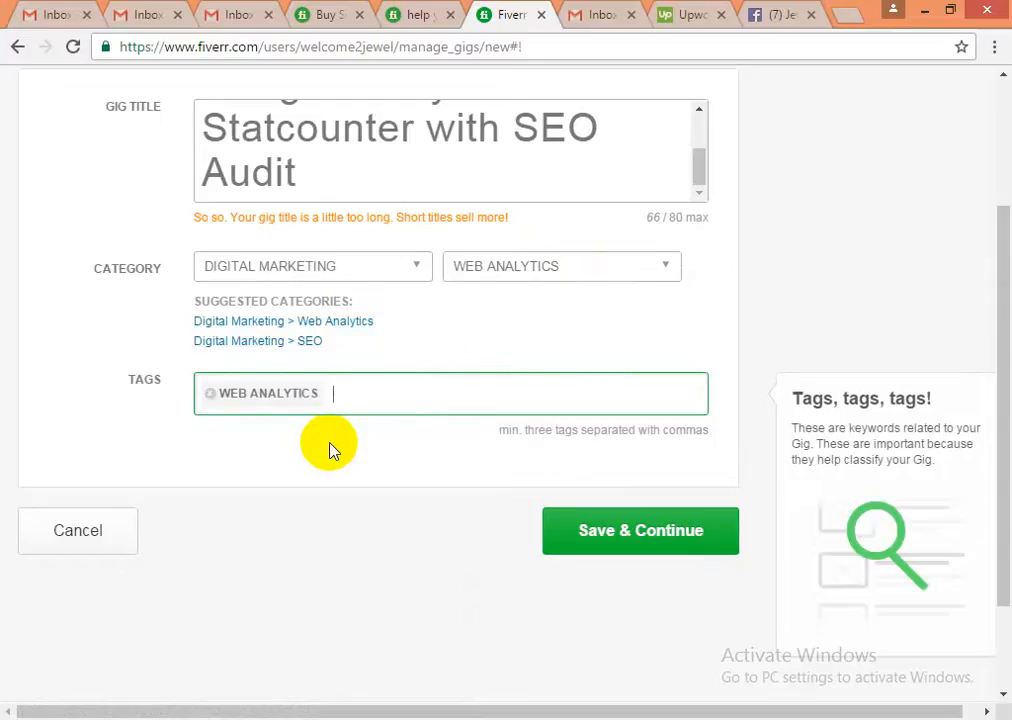
pyautogui.write('seo')
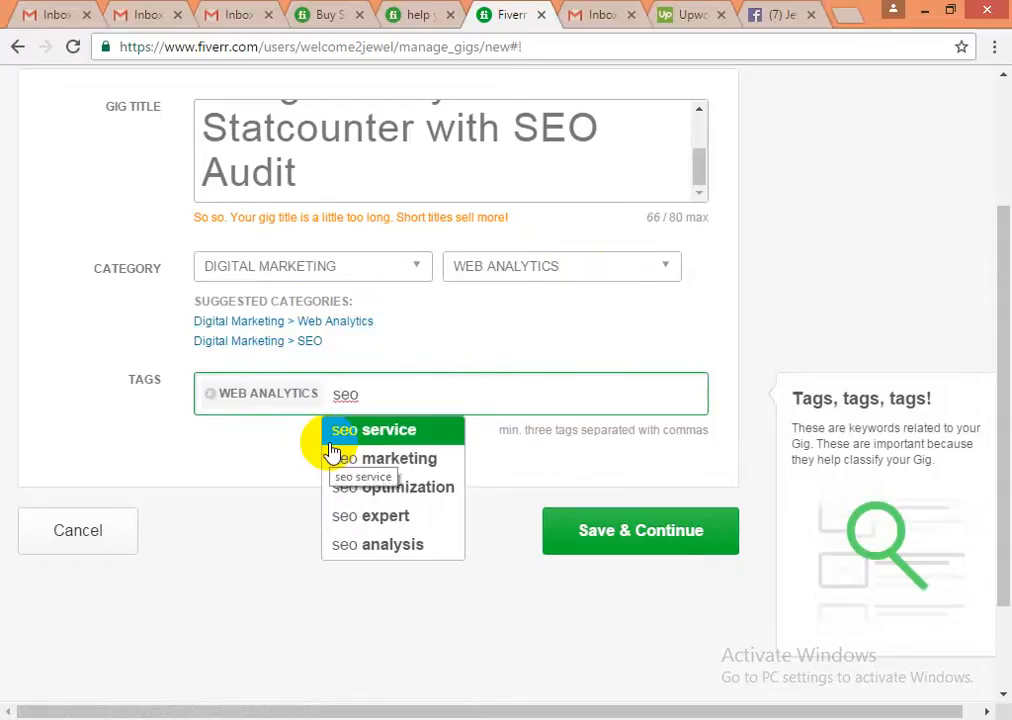
pyautogui.click(367, 546)
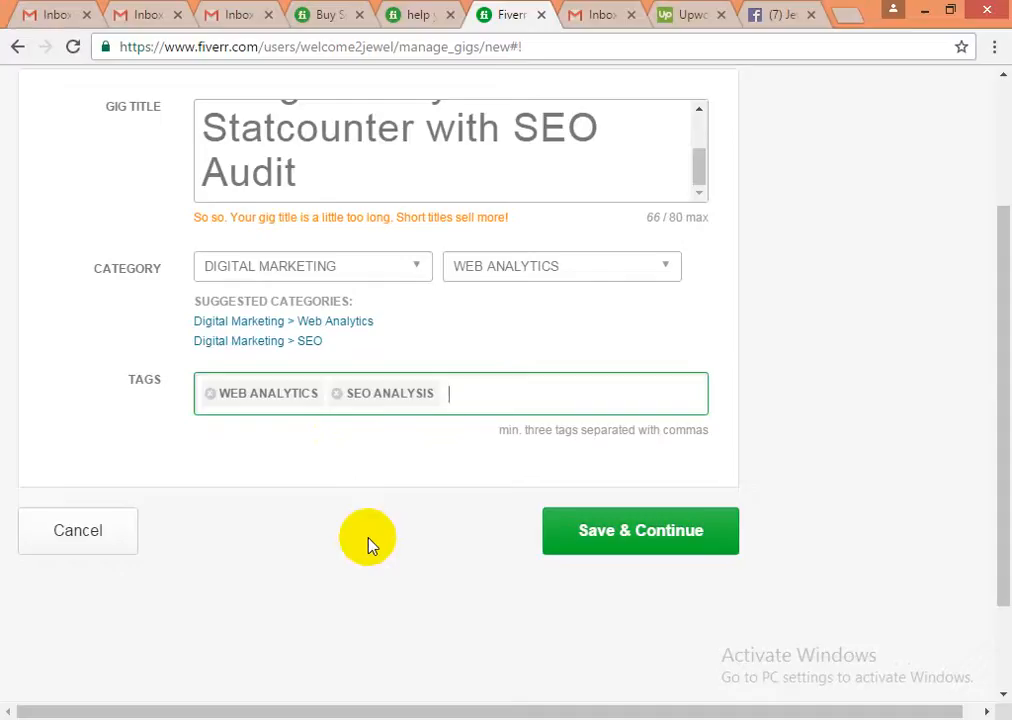
# - After discarding 'audit' and 'website au', add seo report as the third tag
pyautogui.write('se')
pyautogui.press('BackSpace')
pyautogui.press('BackSpace')
pyautogui.write('audit')
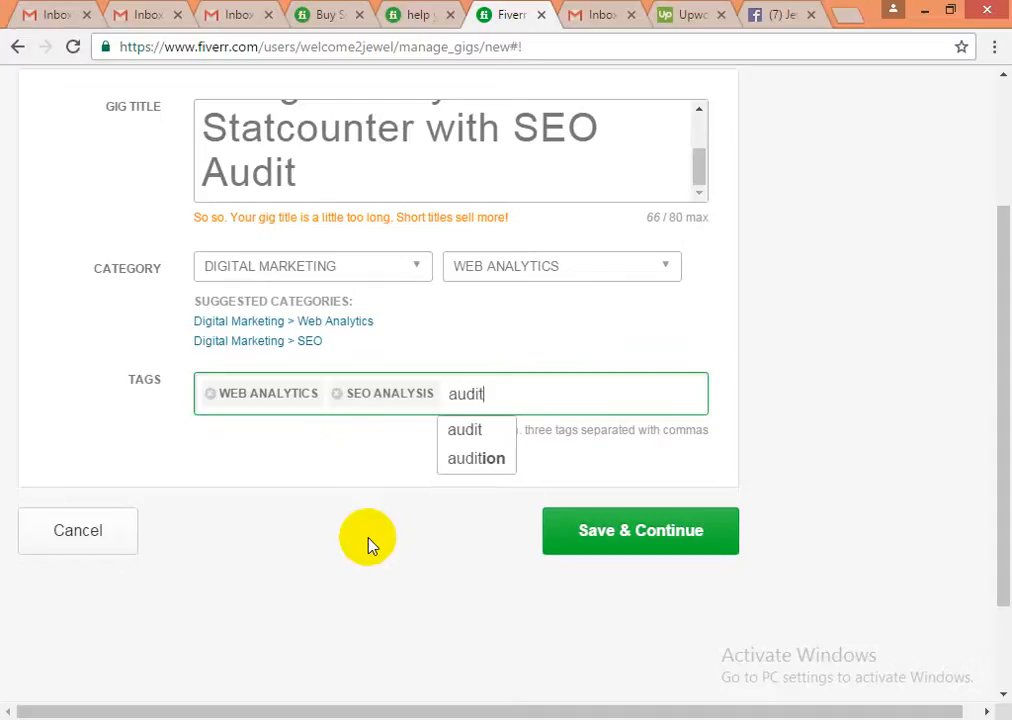
pyautogui.press('BackSpace')
pyautogui.press('BackSpace')
pyautogui.press('BackSpace')
pyautogui.press('BackSpace')
pyautogui.press('BackSpace')
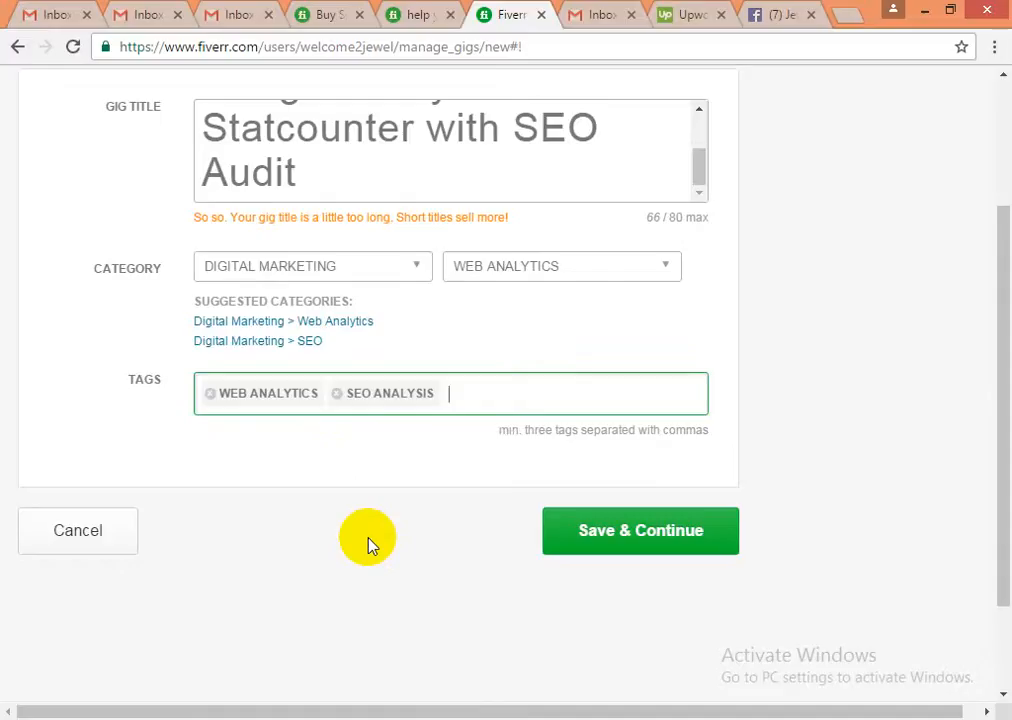
pyautogui.write('s')
pyautogui.press('BackSpace')
pyautogui.write('websi')
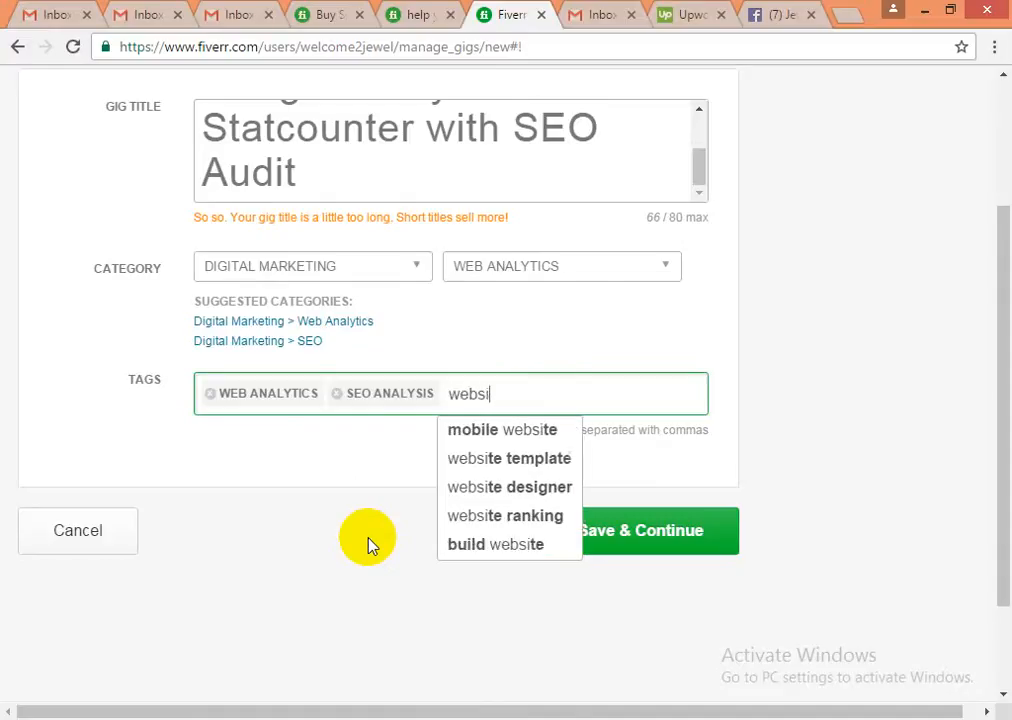
pyautogui.write('te au')
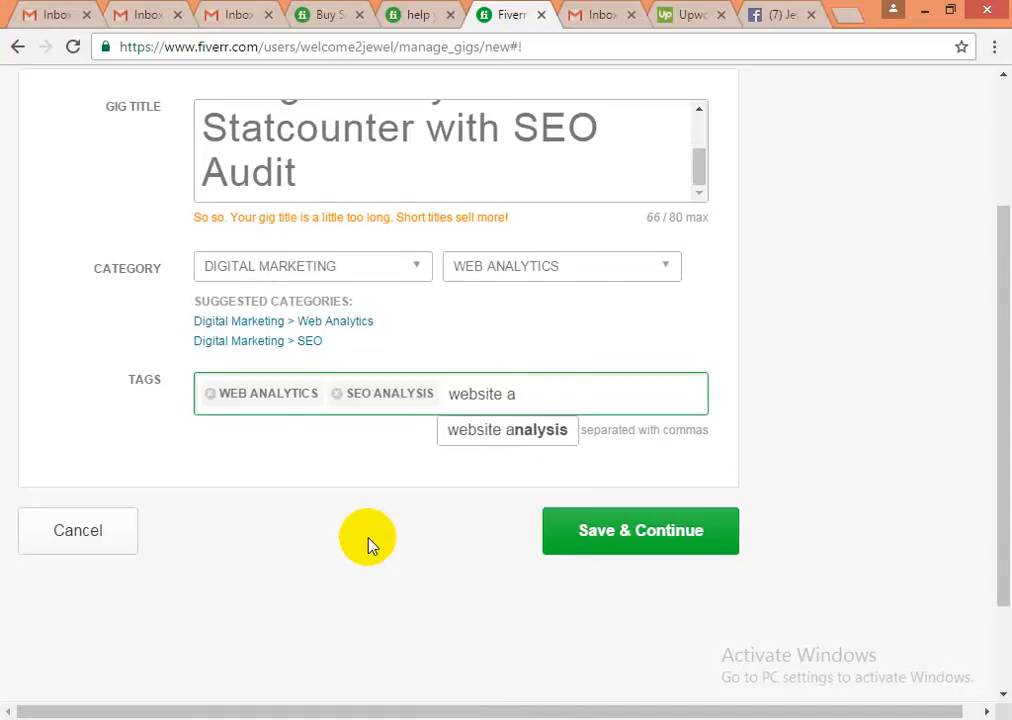
pyautogui.press('BackSpace')
pyautogui.press('BackSpace')
pyautogui.press('BackSpace')
pyautogui.press('BackSpace')
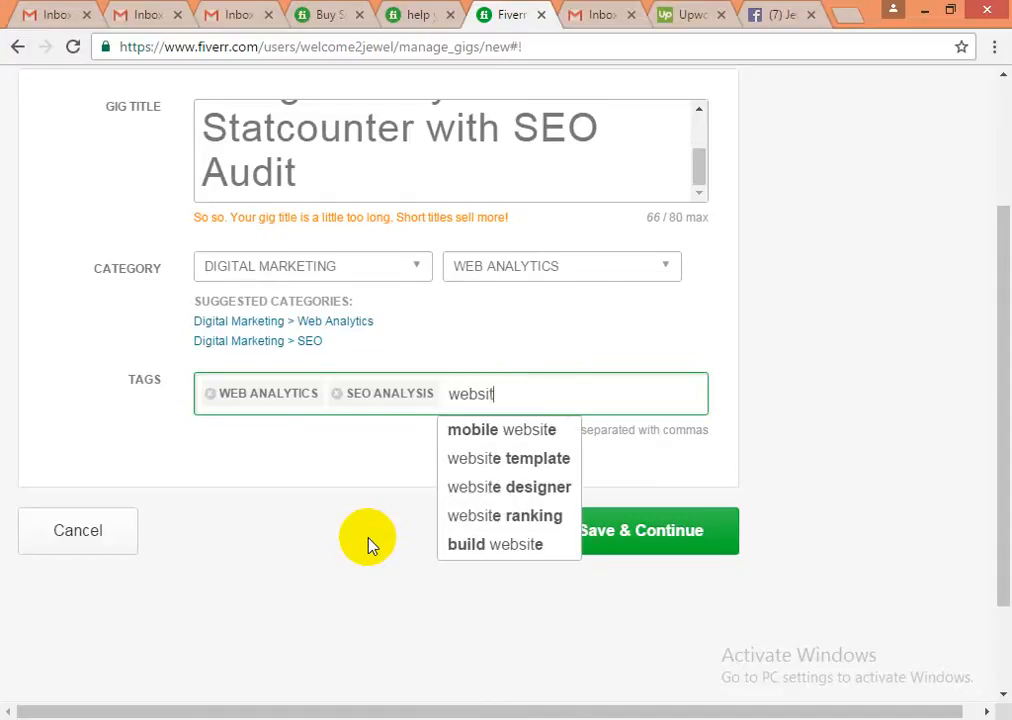
pyautogui.press('BackSpace')
pyautogui.press('BackSpace')
pyautogui.press('BackSpace')
pyautogui.press('BackSpace')
pyautogui.press('BackSpace')
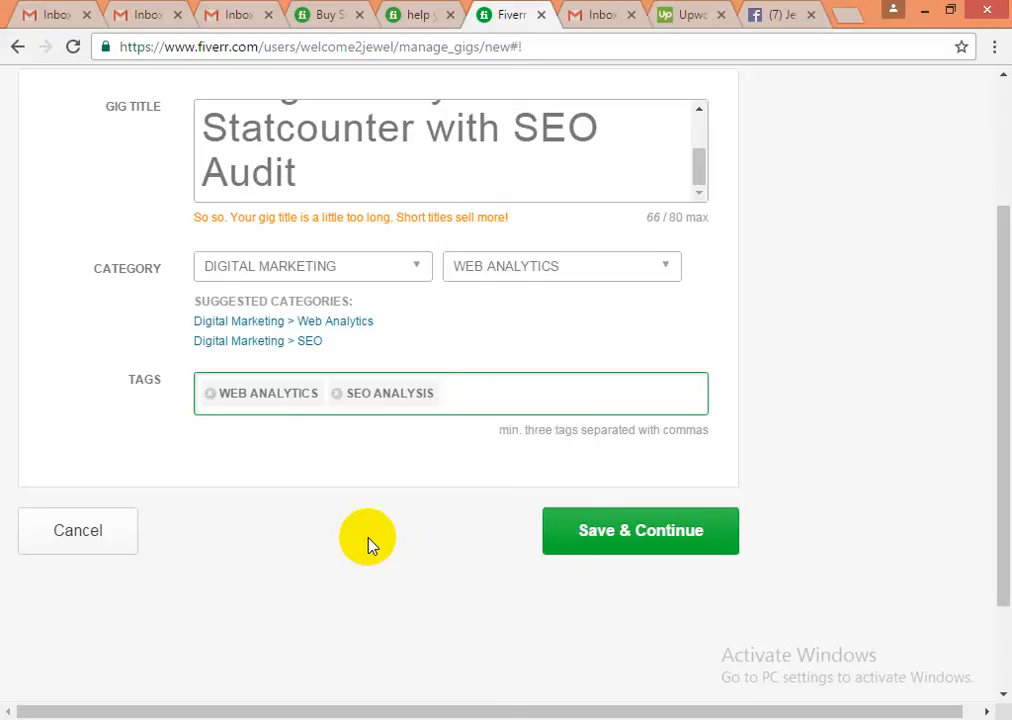
pyautogui.write('seo re')
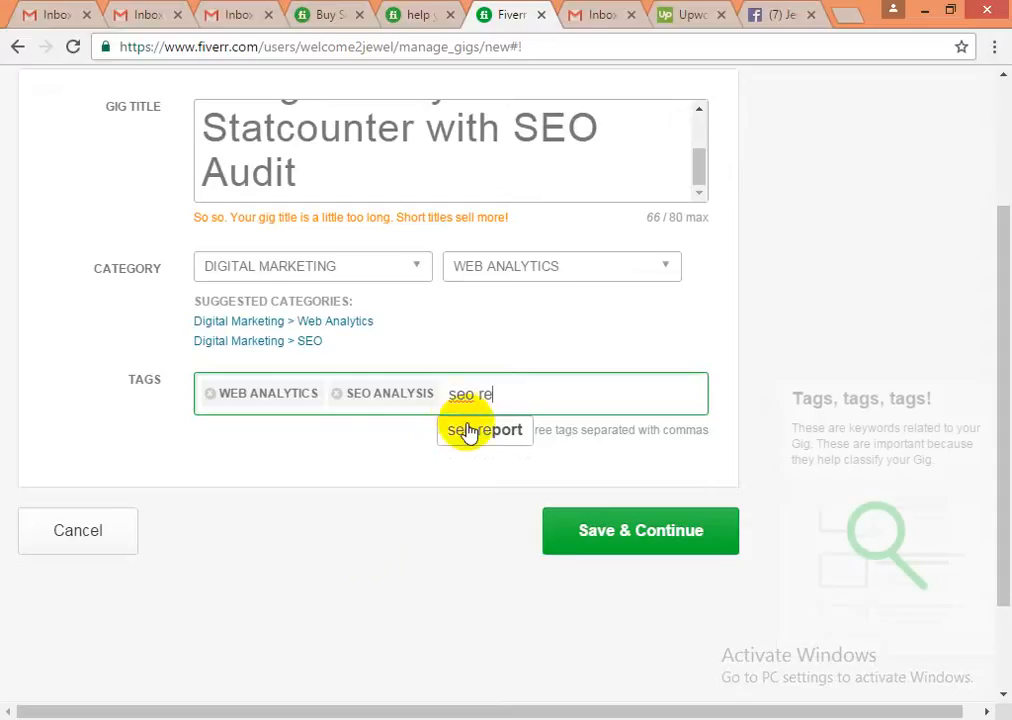
pyautogui.click(470, 432)
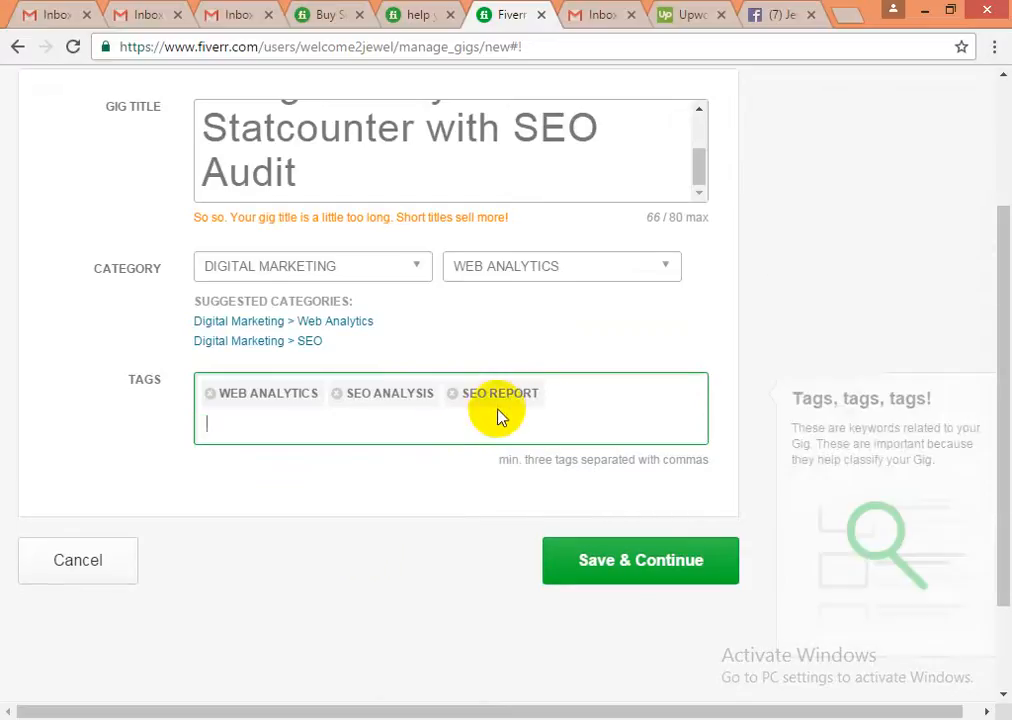
# - Re-add the seo report tag and save the overview, which gets rejected with tag and title warnings
pyautogui.click(602, 563)
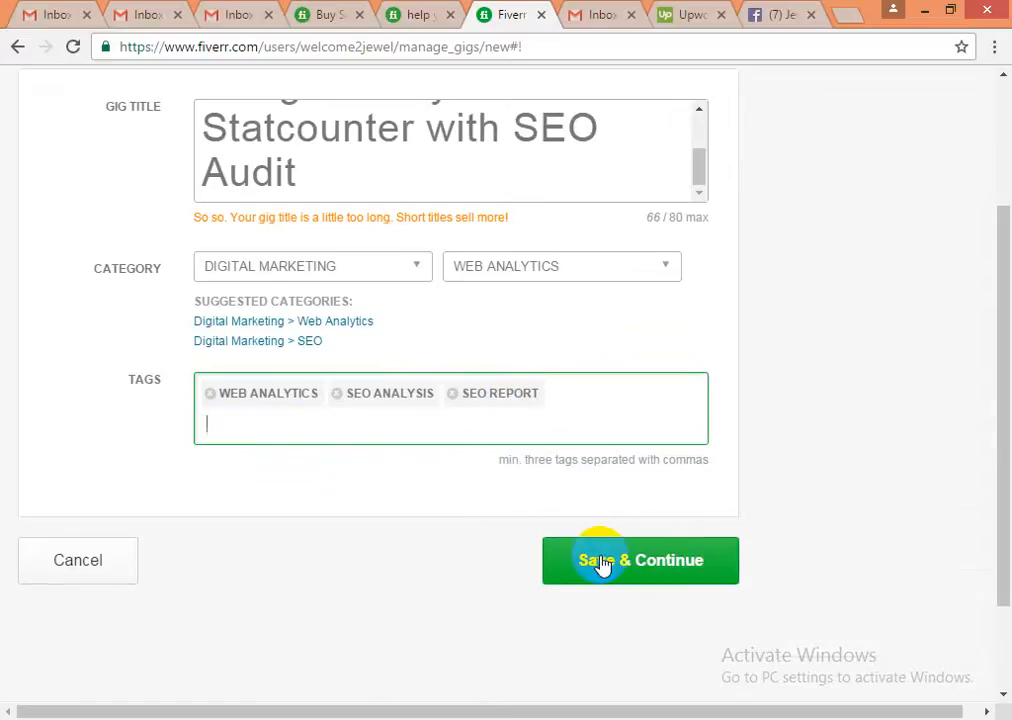
pyautogui.press('BackSpace')
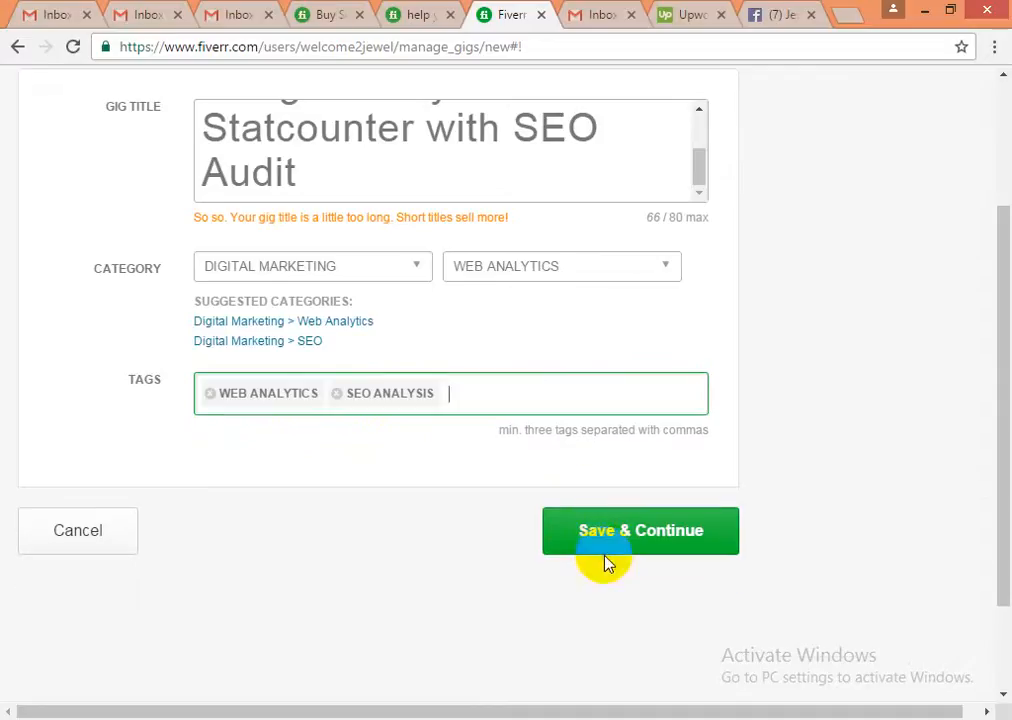
pyautogui.write('seo r')
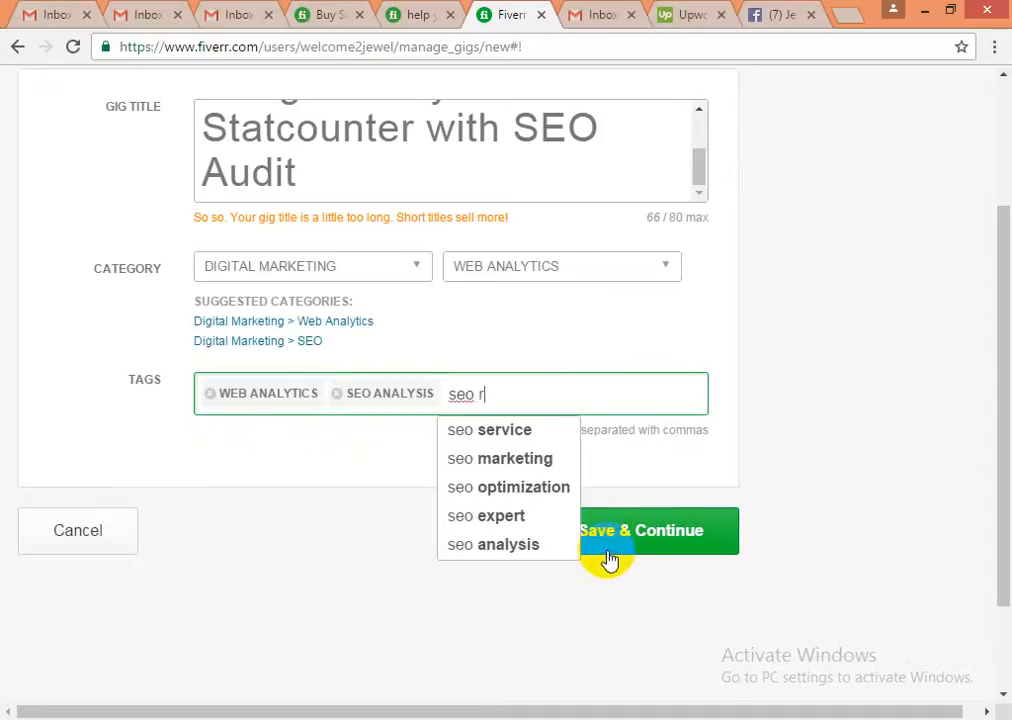
pyautogui.write('e')
pyautogui.click(481, 436)
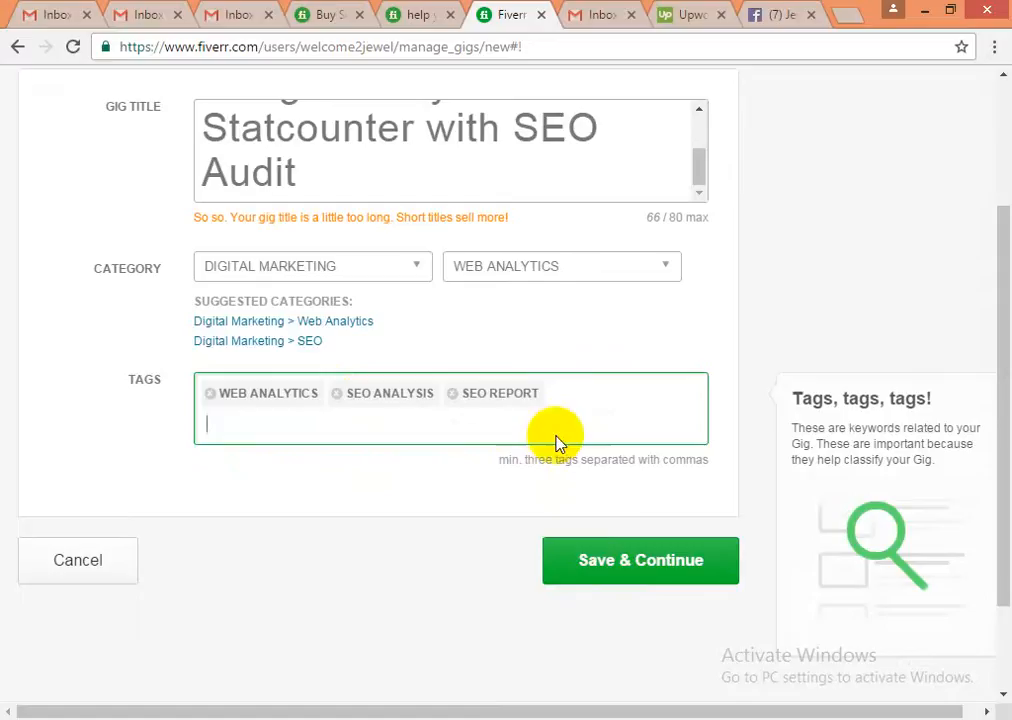
pyautogui.click(612, 562)
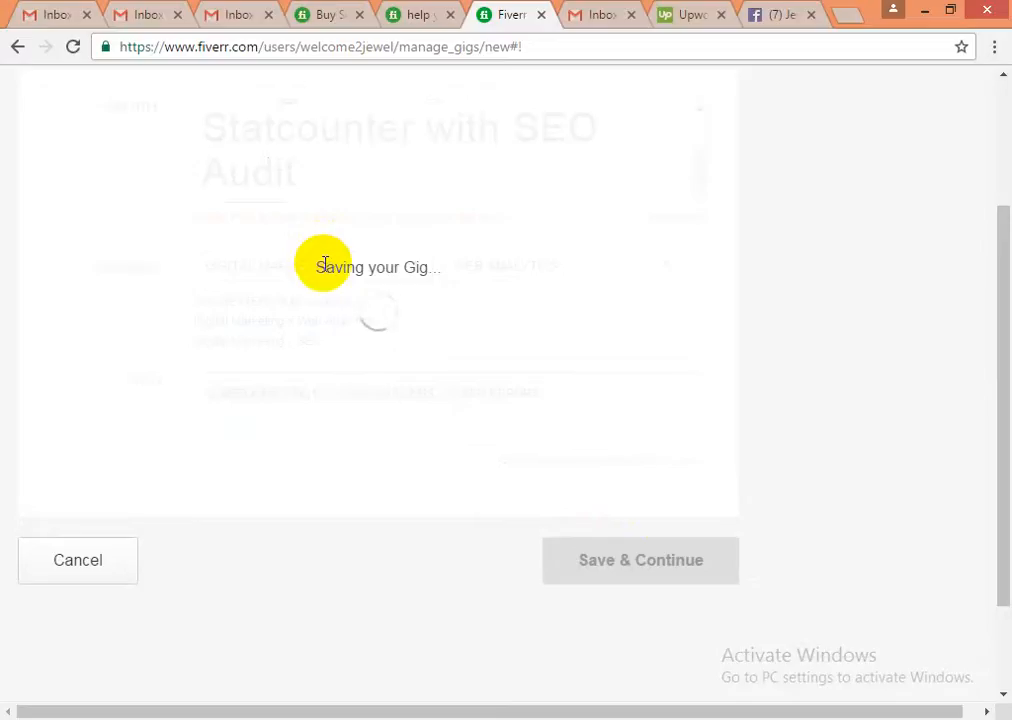
pyautogui.scroll(1, 325, 265)
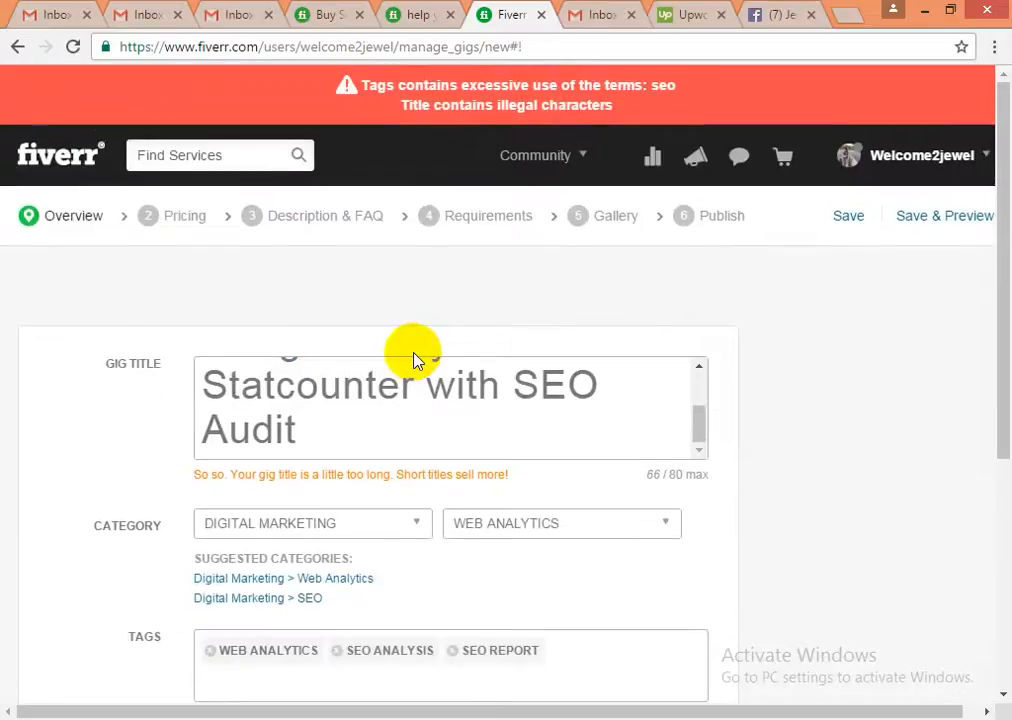
# - Review the 'seo' overuse and illegal title character errors, then place the cursor in the gig title
pyautogui.scroll(-1, 417, 358)
pyautogui.scroll(-3, 417, 358)
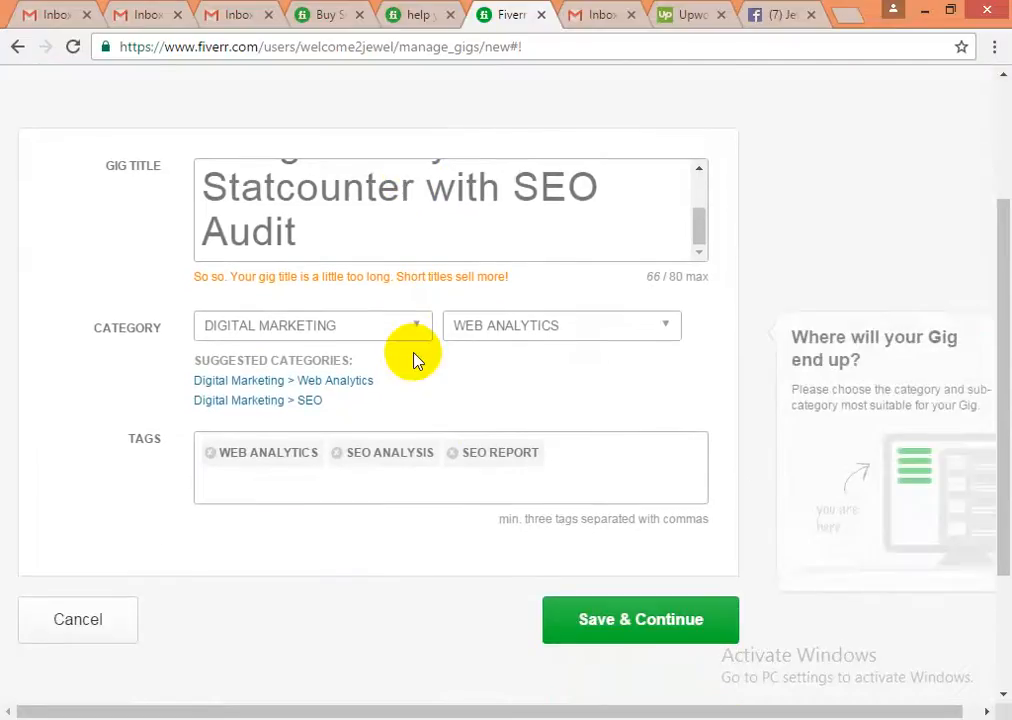
pyautogui.scroll(3, 330, 380)
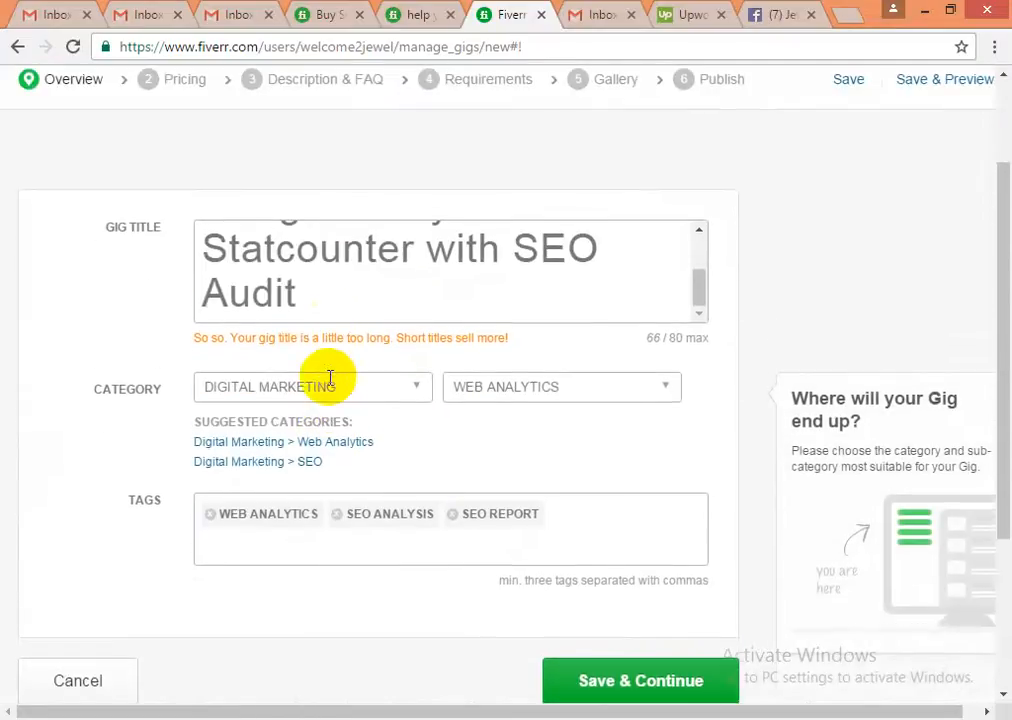
pyautogui.click(333, 369)
pyautogui.moveTo(300, 348); pyautogui.dragTo(163, 237)
pyautogui.click(280, 300)
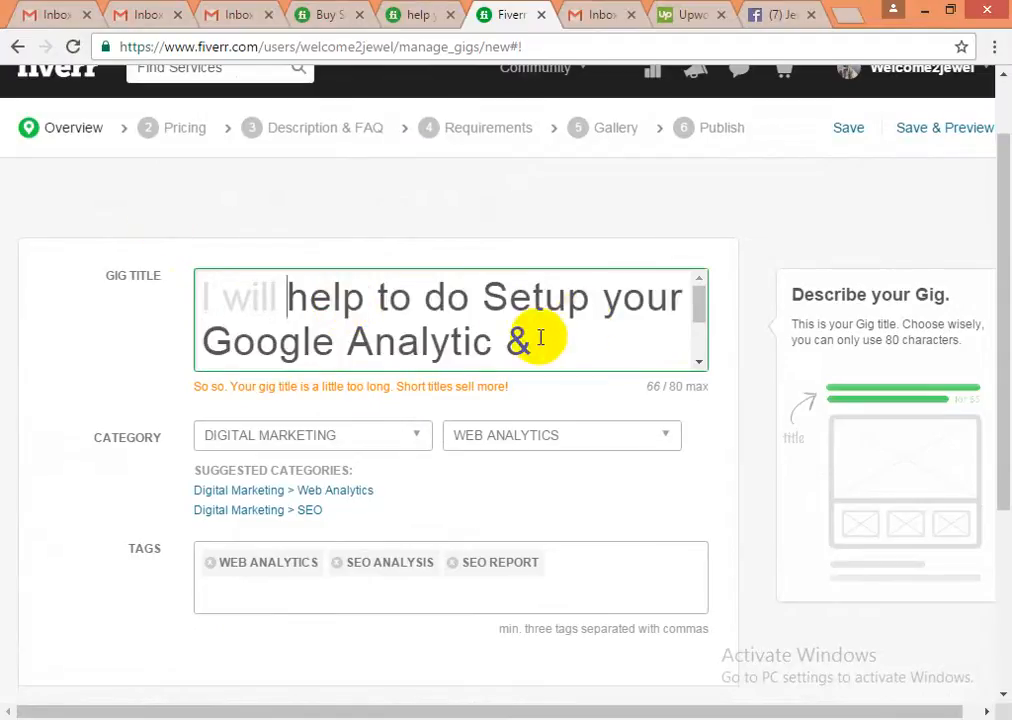
# - Replace the '&' after 'Analytic' in the gig title with a comma
pyautogui.scroll(-1, 507, 348)
pyautogui.scroll(-2, 507, 348)
pyautogui.scroll(3, 506, 339)
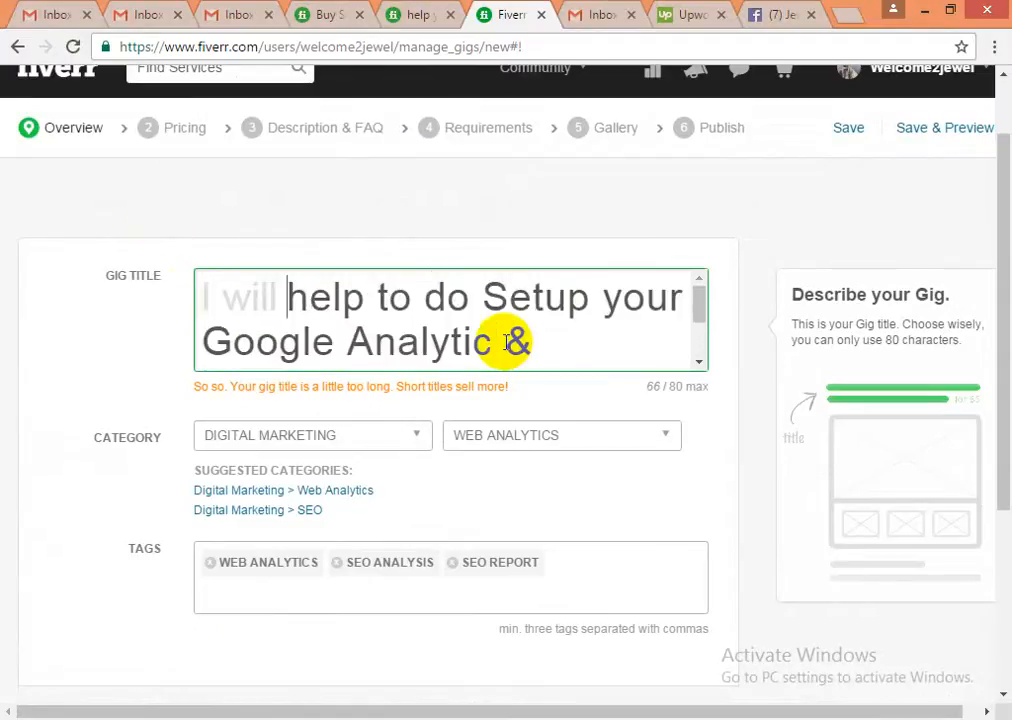
pyautogui.click(506, 341)
pyautogui.scroll(-2, 549, 341)
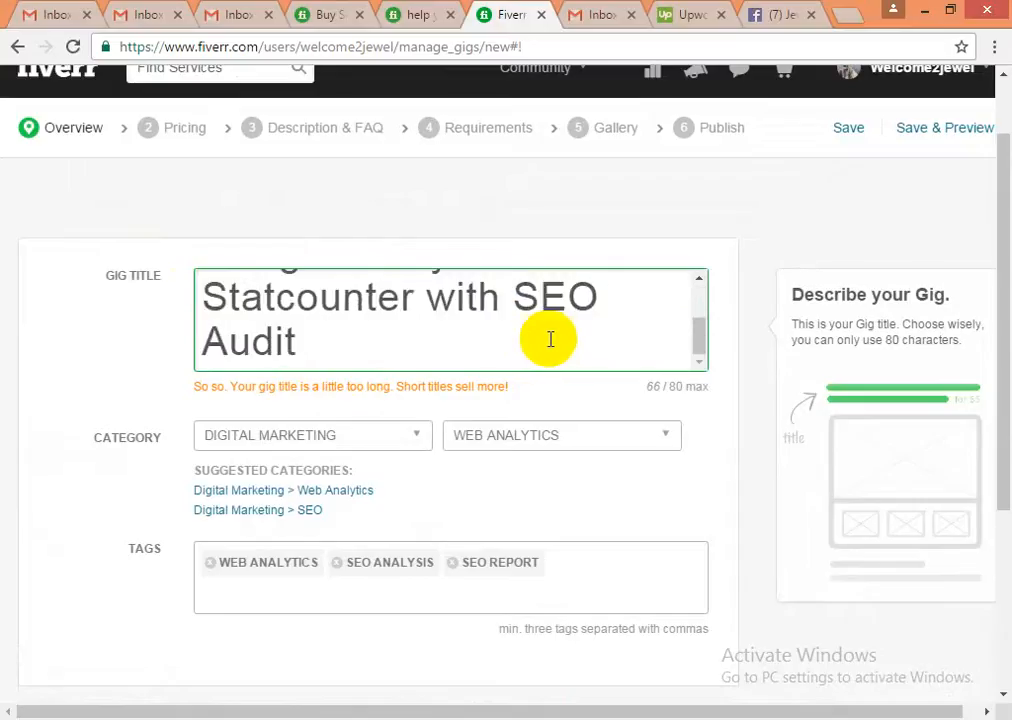
pyautogui.scroll(2, 549, 341)
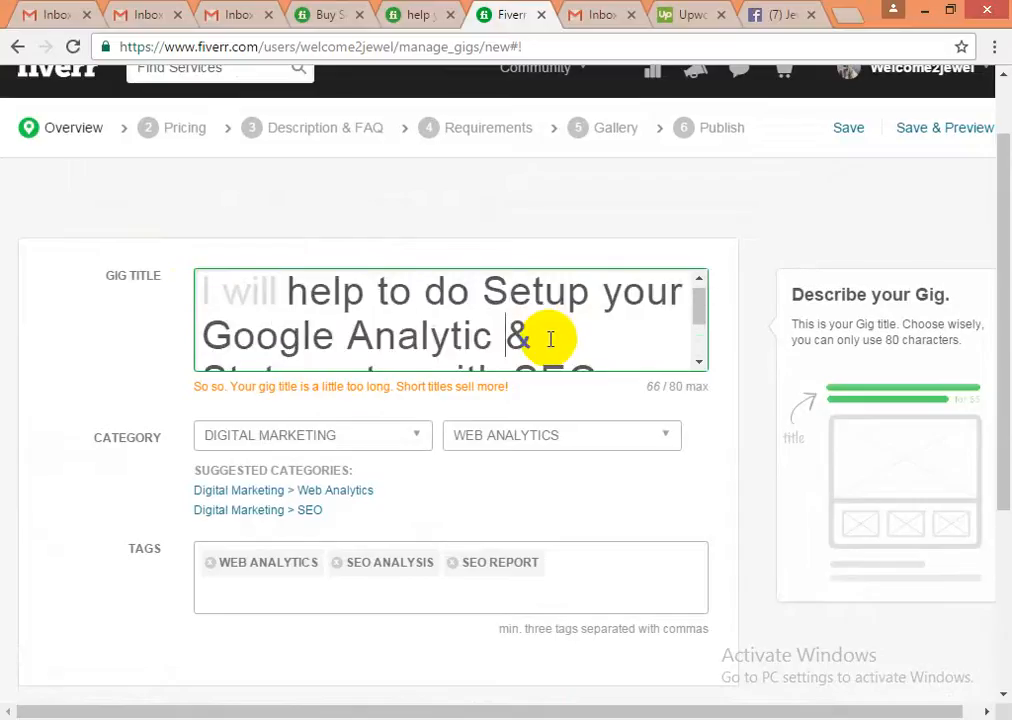
pyautogui.press('Delete')
pyautogui.press('Delete')
pyautogui.scroll(-1, 550, 339)
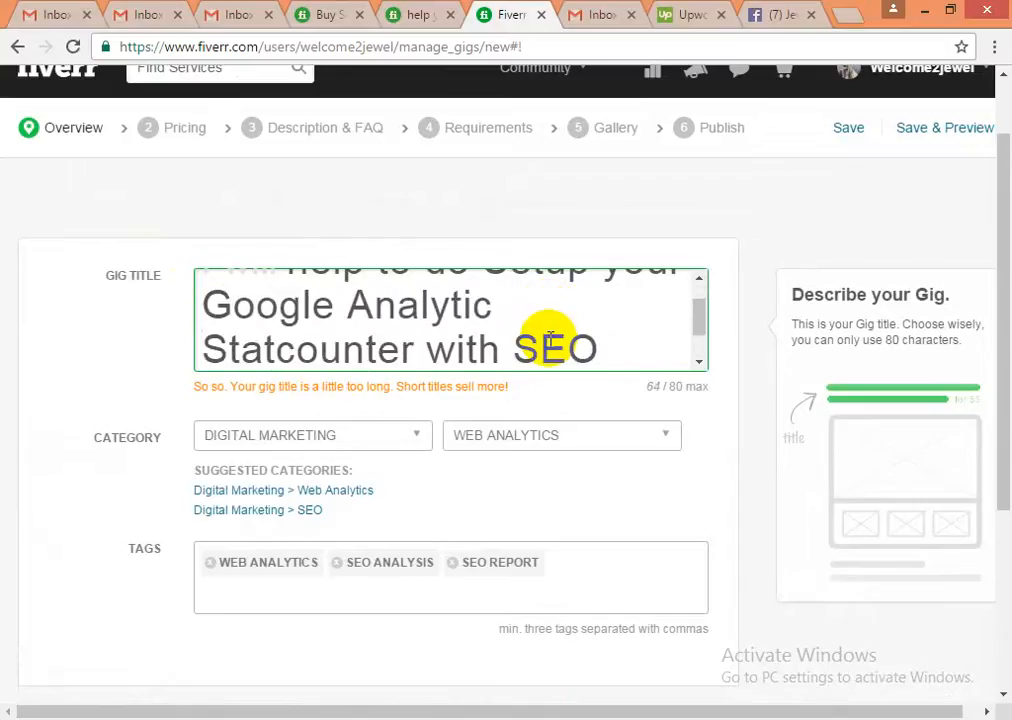
pyautogui.press('Delete')
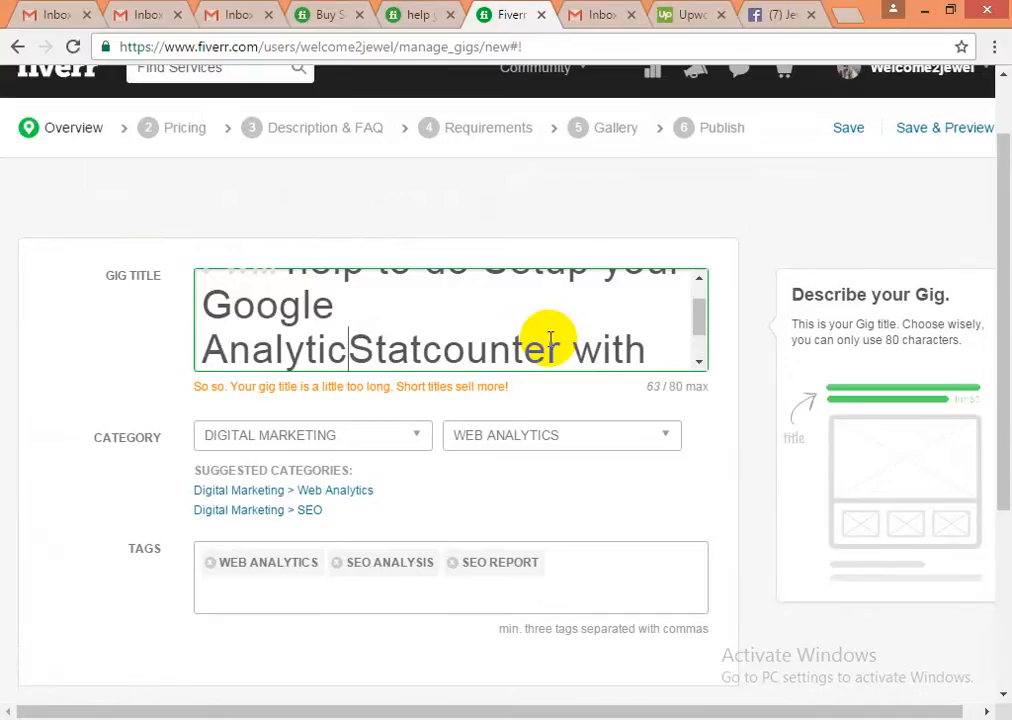
pyautogui.write(',')
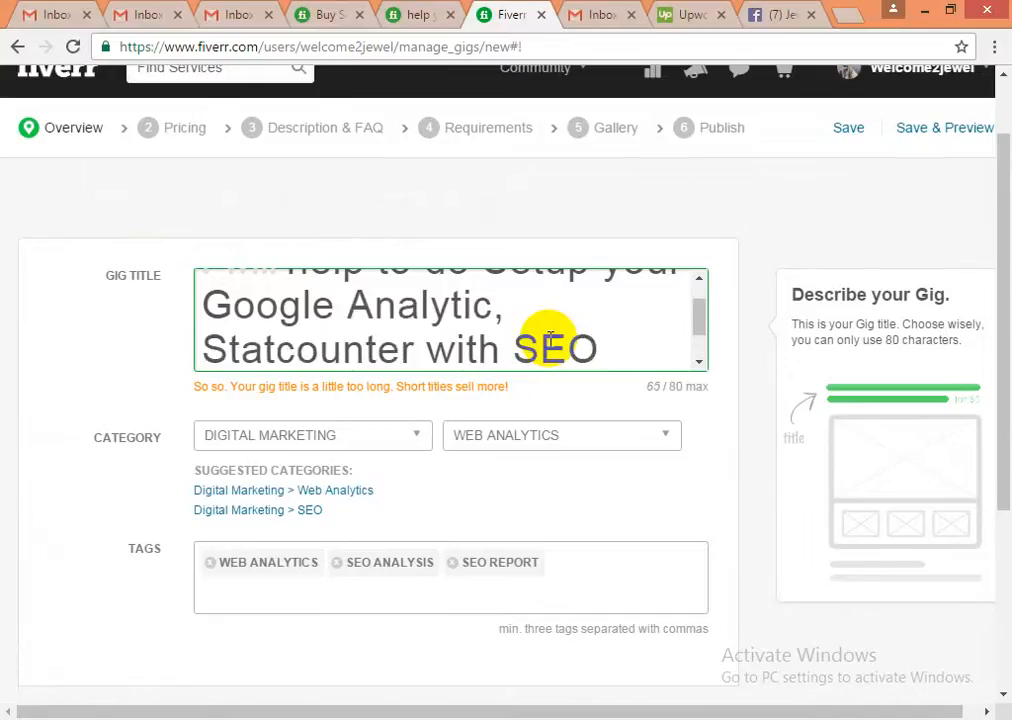
pyautogui.press('Right')
pyautogui.press('Right')
pyautogui.press('Right')
pyautogui.press('Right')
pyautogui.press('Right')
pyautogui.press('Right')
pyautogui.press('Right')
pyautogui.press('Right')
pyautogui.press('Right')
pyautogui.press('Right')
pyautogui.press('Right')
pyautogui.press('Right')
pyautogui.press('Right')
pyautogui.press('Right')
pyautogui.press('Right')
pyautogui.press('Right')
# - Remove the word 'with' from the title after 'Statcounter'
pyautogui.press('BackSpace')
pyautogui.press('BackSpace')
pyautogui.press('BackSpace')
pyautogui.press('BackSpace')
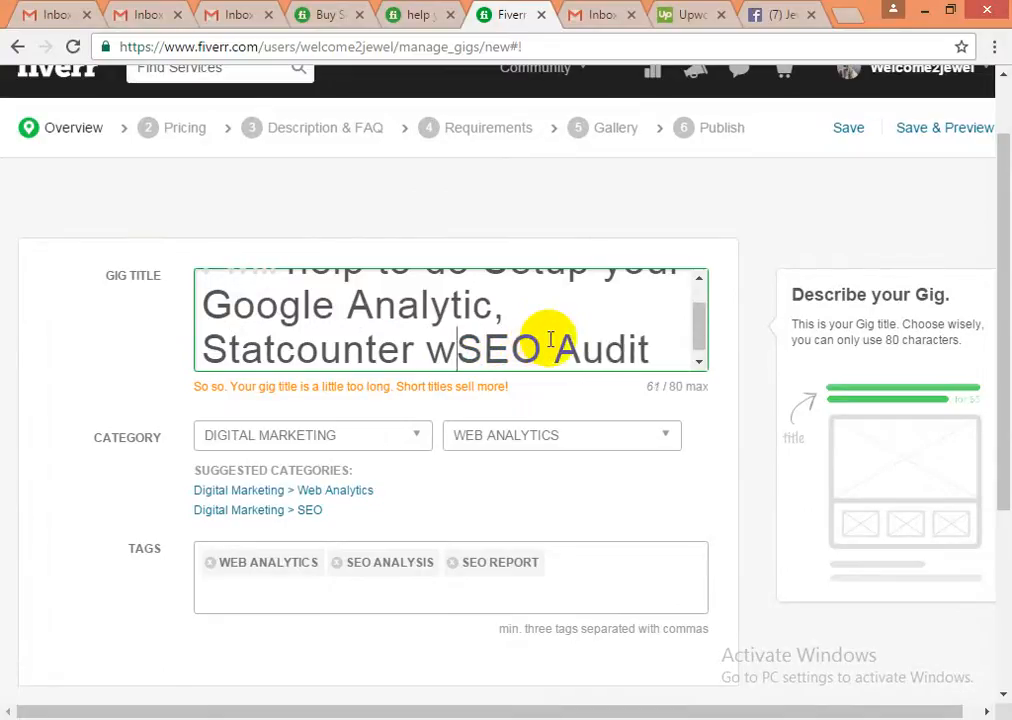
pyautogui.press('BackSpace')
pyautogui.press('BackSpace')
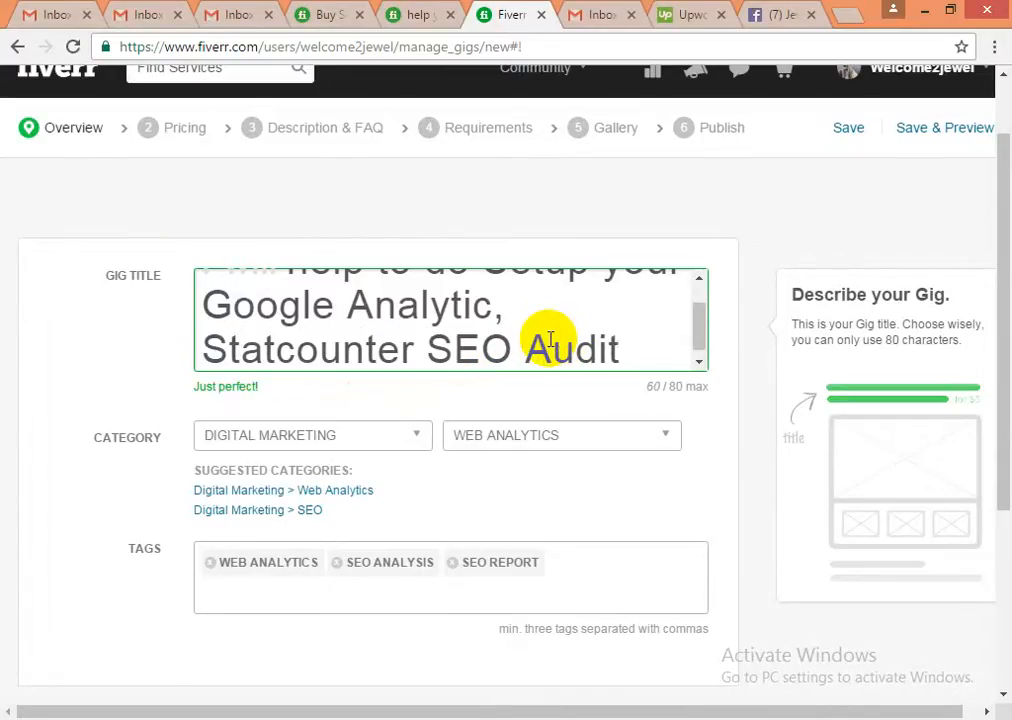
pyautogui.write('&')
pyautogui.press('BackSpace')
pyautogui.press('BackSpace')
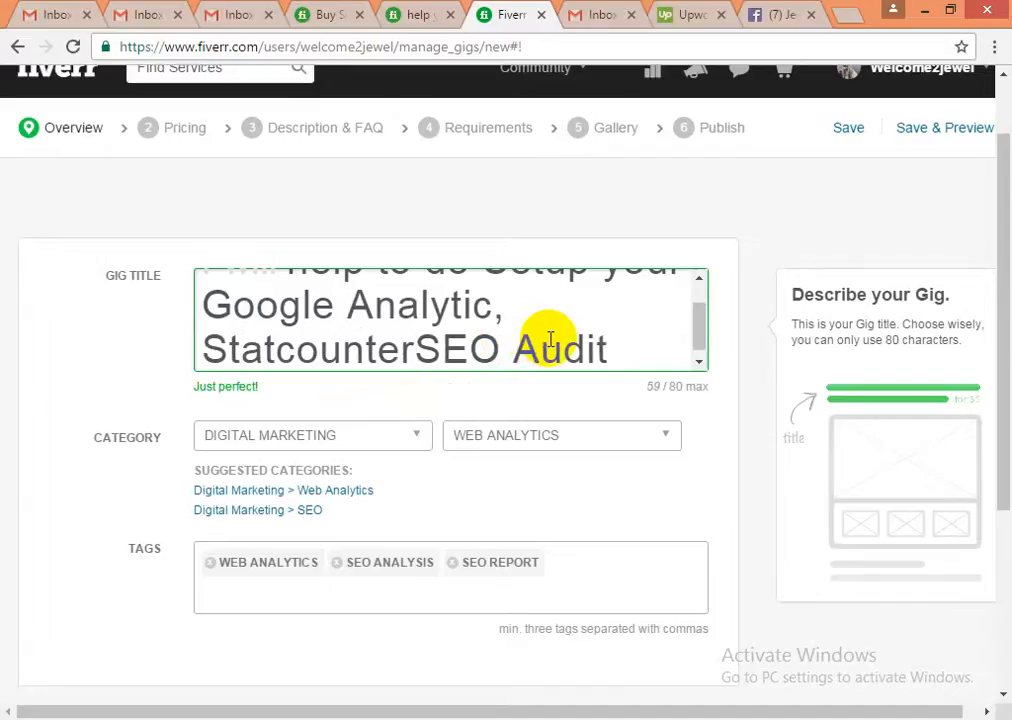
pyautogui.write(',')
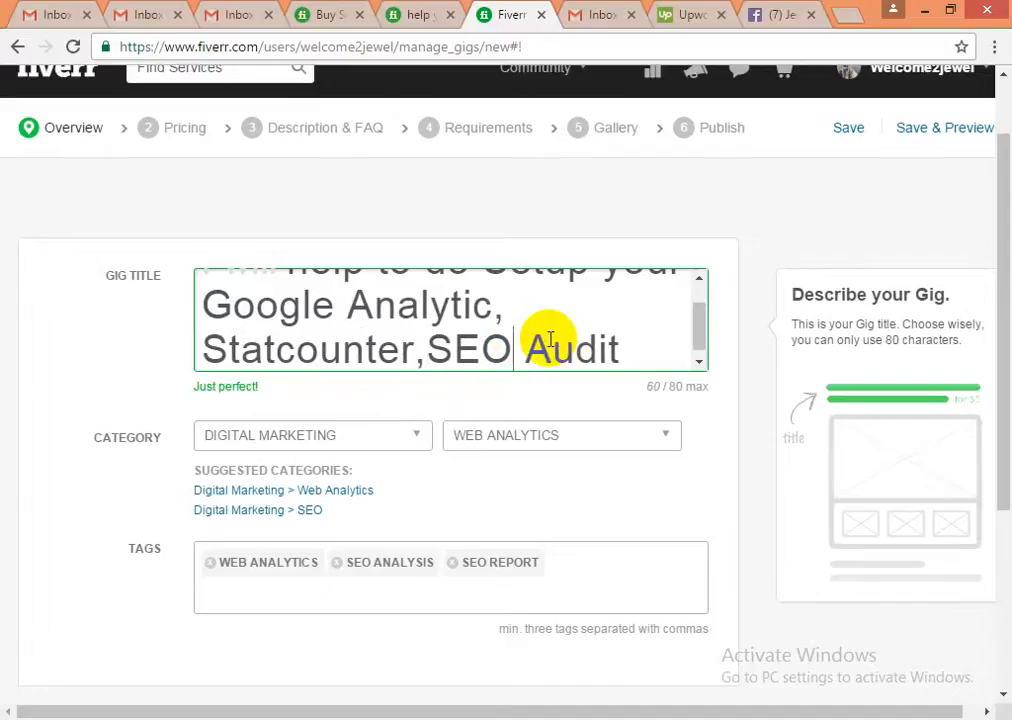
pyautogui.press('Right')
pyautogui.press('Right')
pyautogui.press('Right')
pyautogui.press('Left')
pyautogui.press('Left')
pyautogui.press('Left')
pyautogui.press('Up')
pyautogui.press('Down')
pyautogui.press('Left')
pyautogui.hotkey('shift', 'Left')
pyautogui.hotkey('shift', 'Left')
pyautogui.hotkey('shift', 'Left')
pyautogui.hotkey('shift', 'Left')
pyautogui.hotkey('shift', 'Left')
pyautogui.hotkey('shift', 'Up')
pyautogui.hotkey('shift', 'Right')
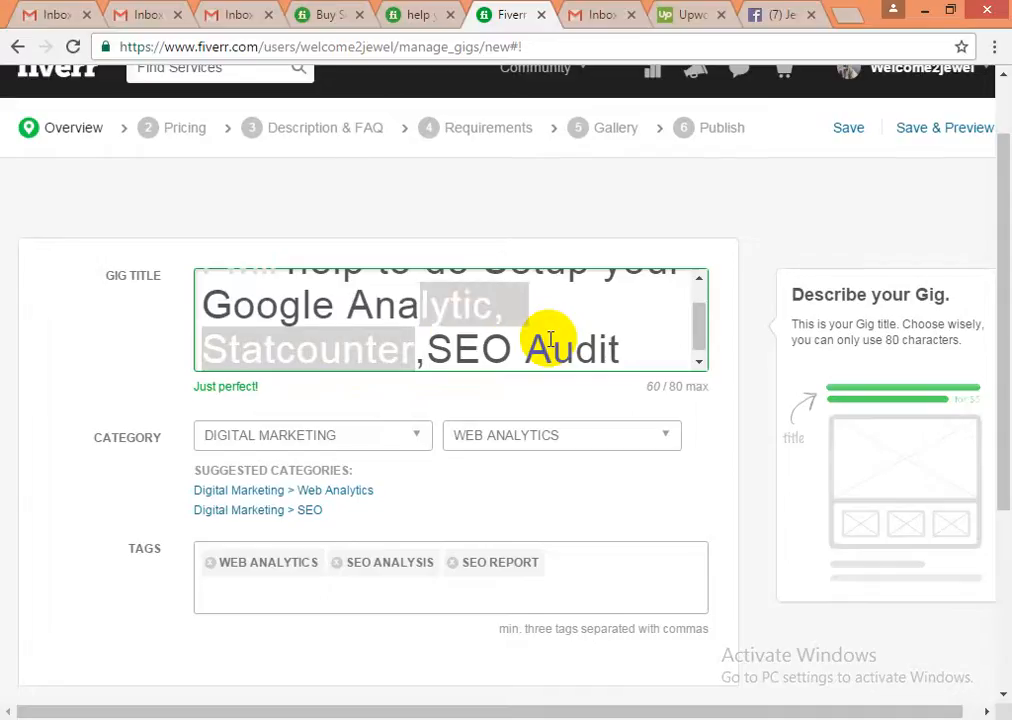
pyautogui.hotkey('shift', 'Right')
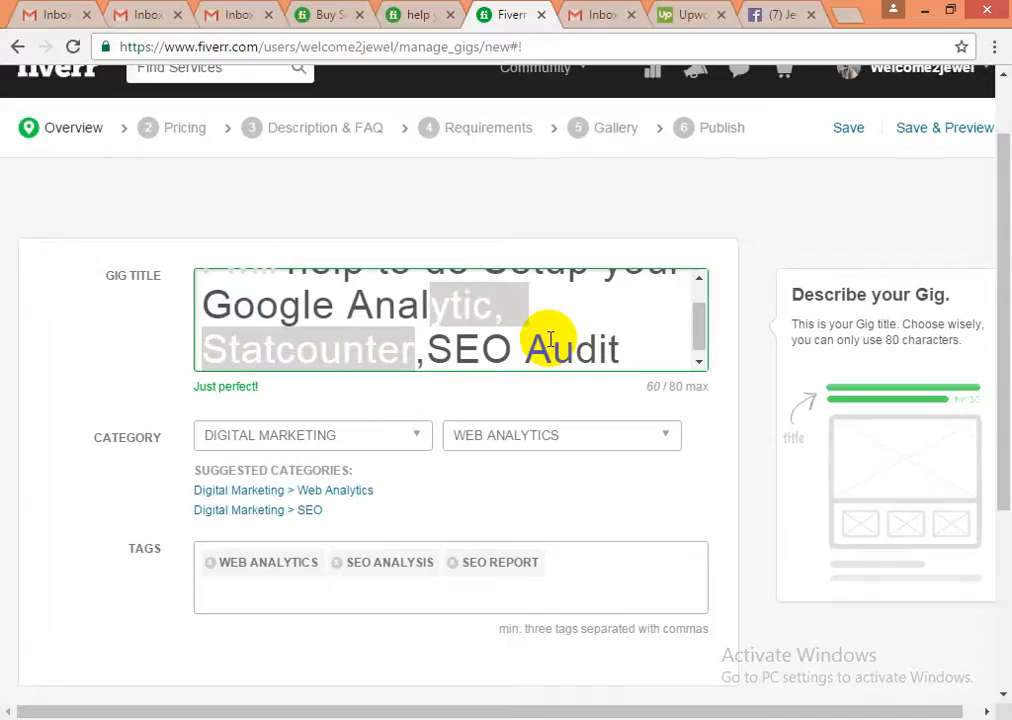
# - Delete 'Google' from the title and put '&' between 'Statcounter' and 'SEO'
pyautogui.doubleClick(294, 305)
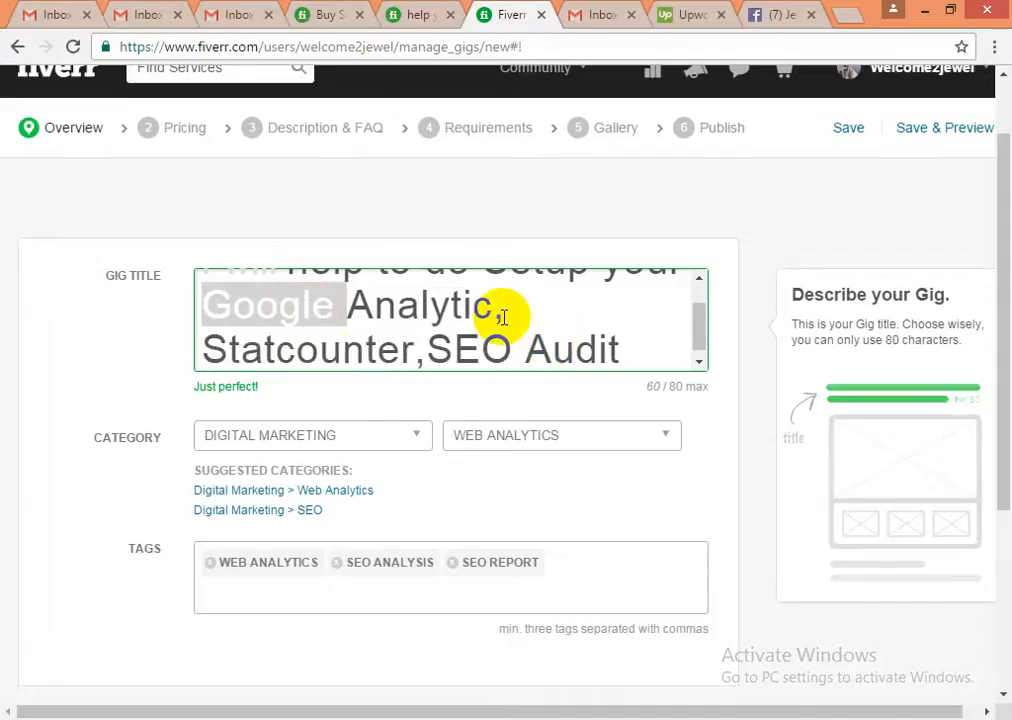
pyautogui.press('BackSpace')
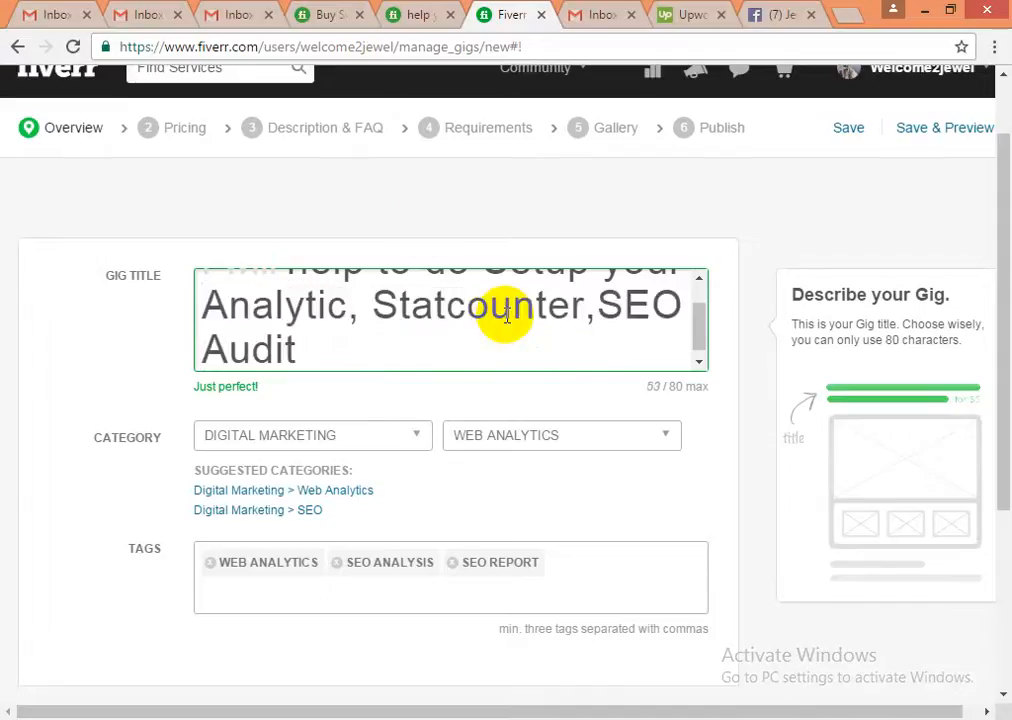
pyautogui.click(598, 305)
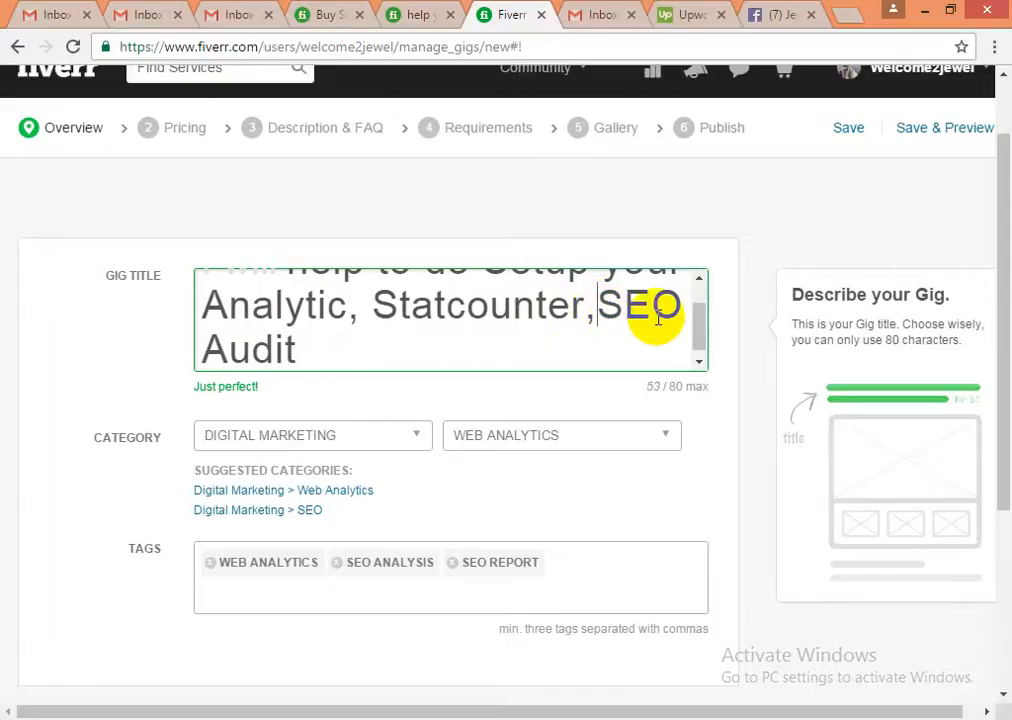
pyautogui.press('BackSpace')
pyautogui.write('&')
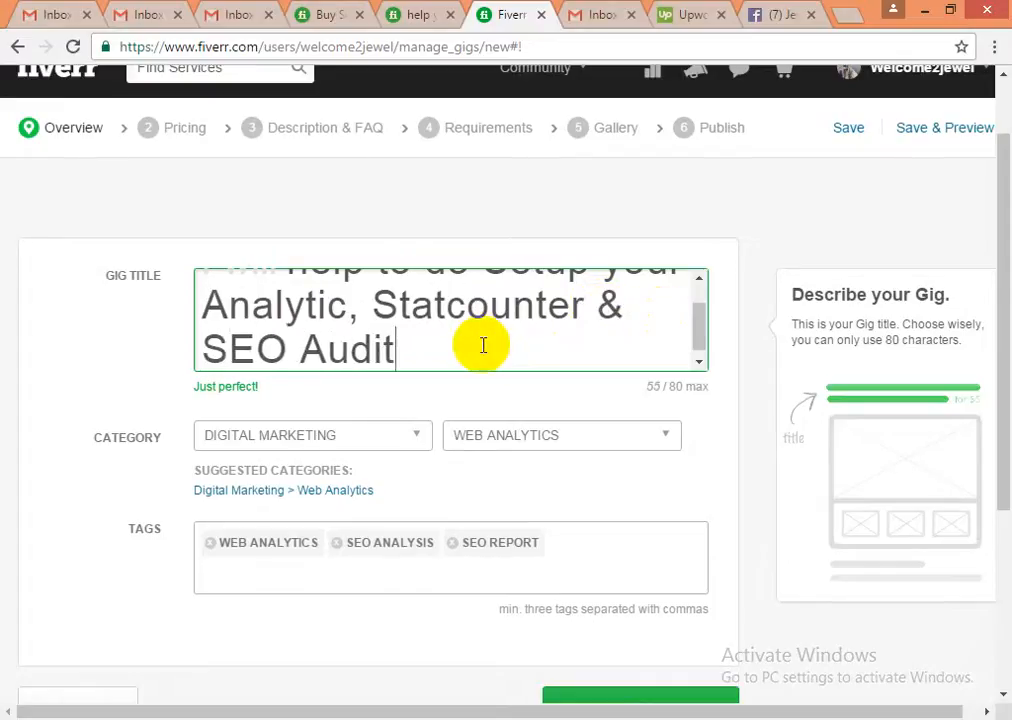
pyautogui.scroll(-2, 648, 592)
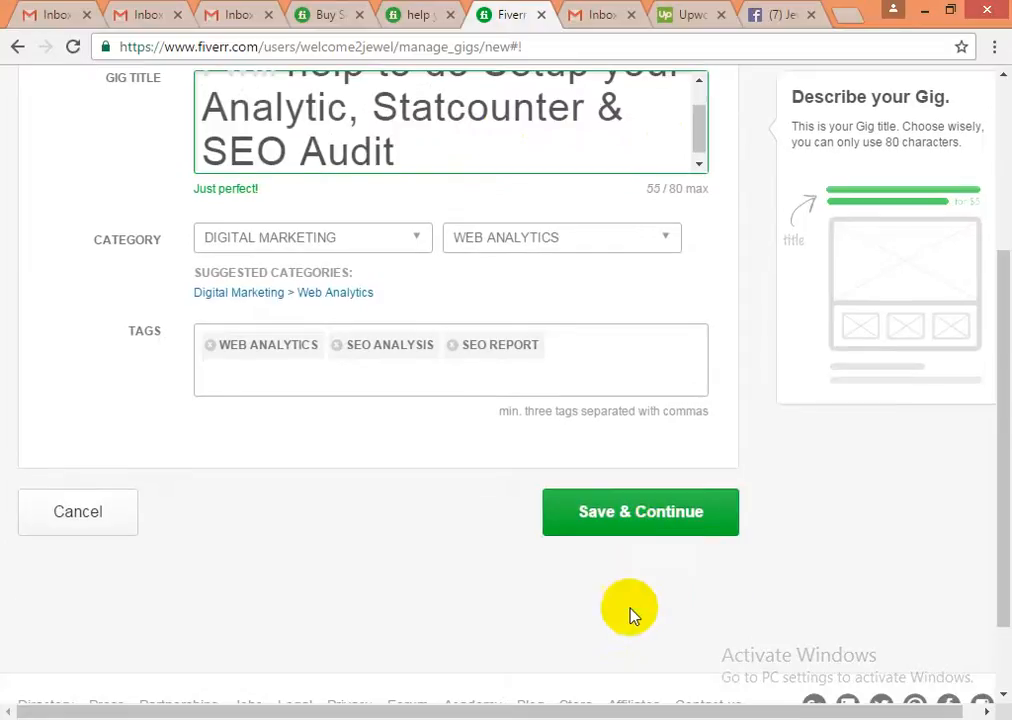
# - Try saving the overview, read the seo-overuse and illegal-character errors, and return to the title
pyautogui.click(624, 520)
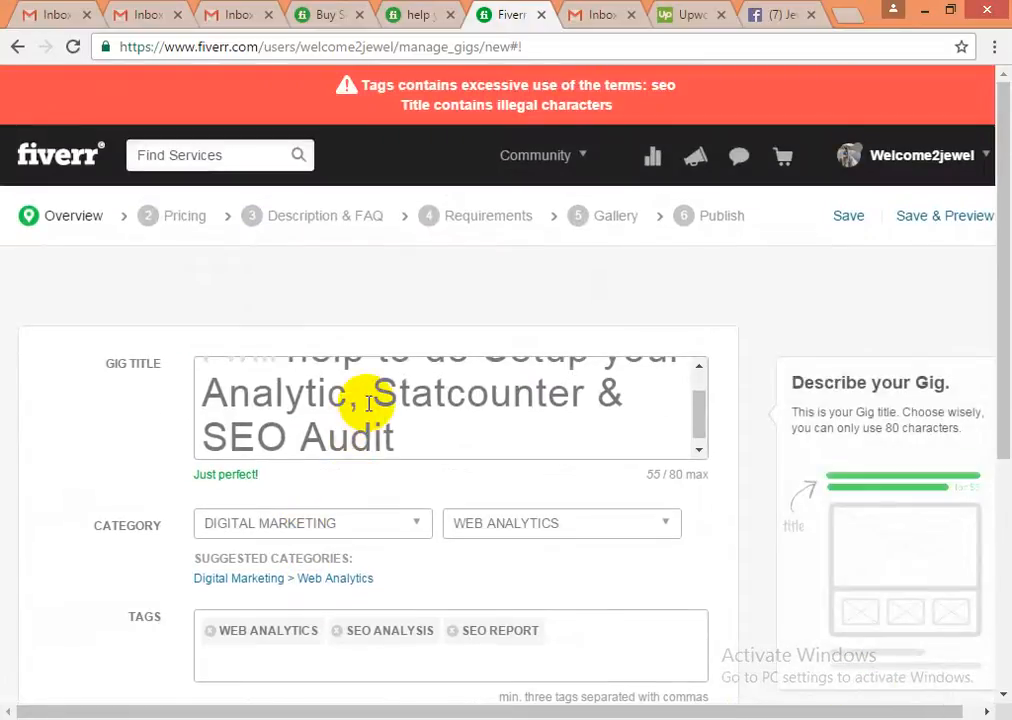
pyautogui.scroll(-1, 366, 400)
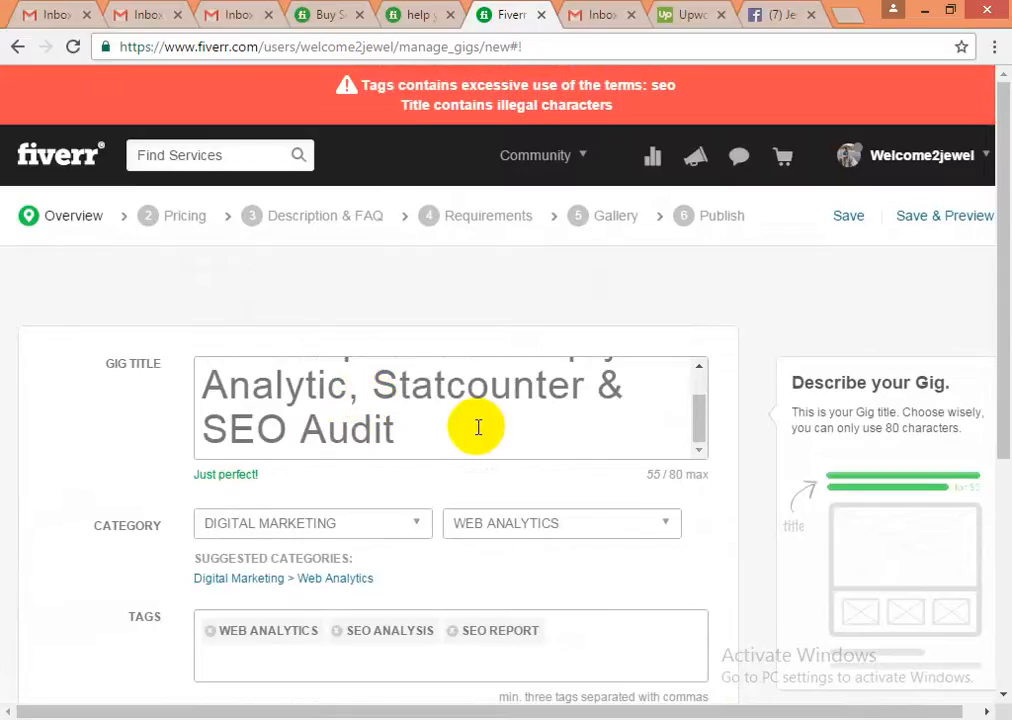
pyautogui.scroll(-1, 479, 425)
pyautogui.scroll(-2, 477, 432)
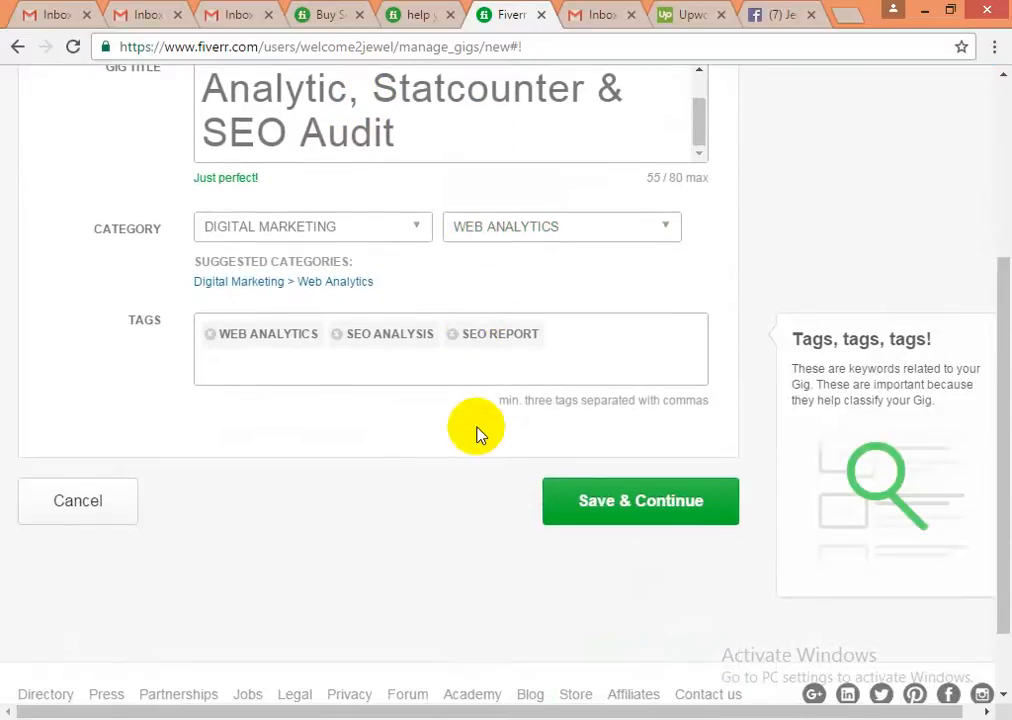
pyautogui.scroll(2, 391, 452)
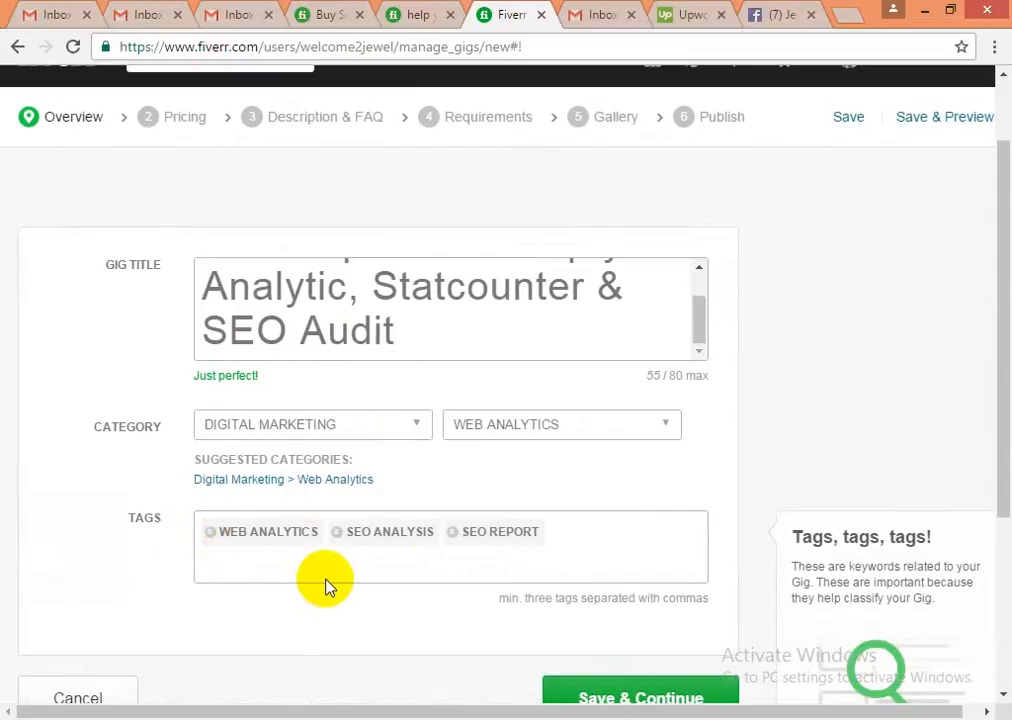
pyautogui.click(407, 336)
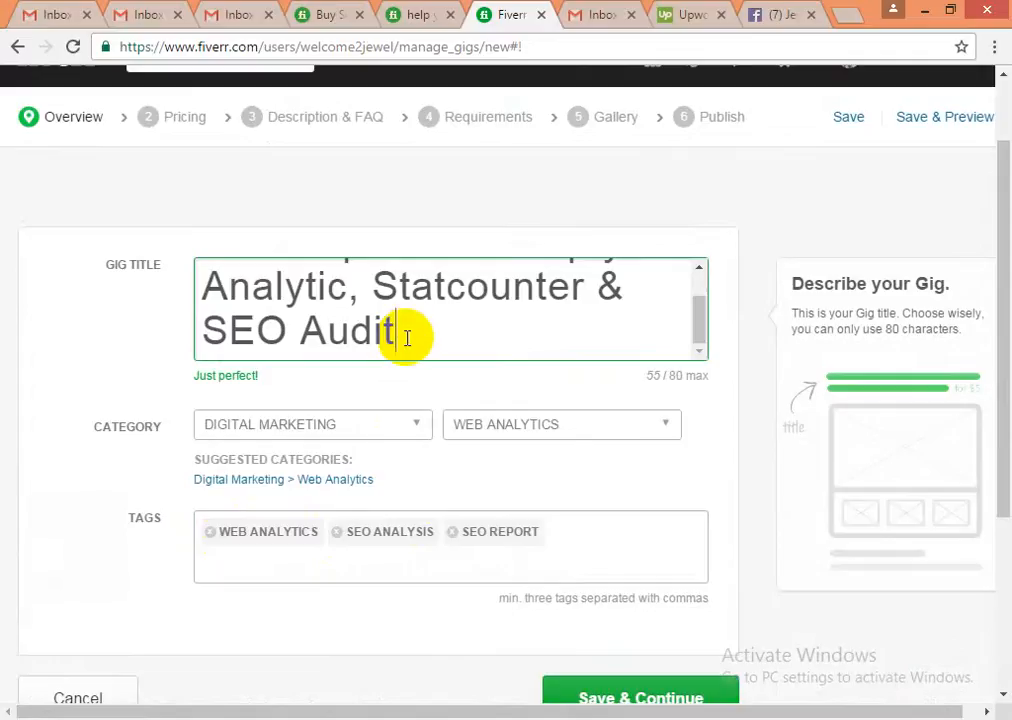
pyautogui.scroll(1, 405, 338)
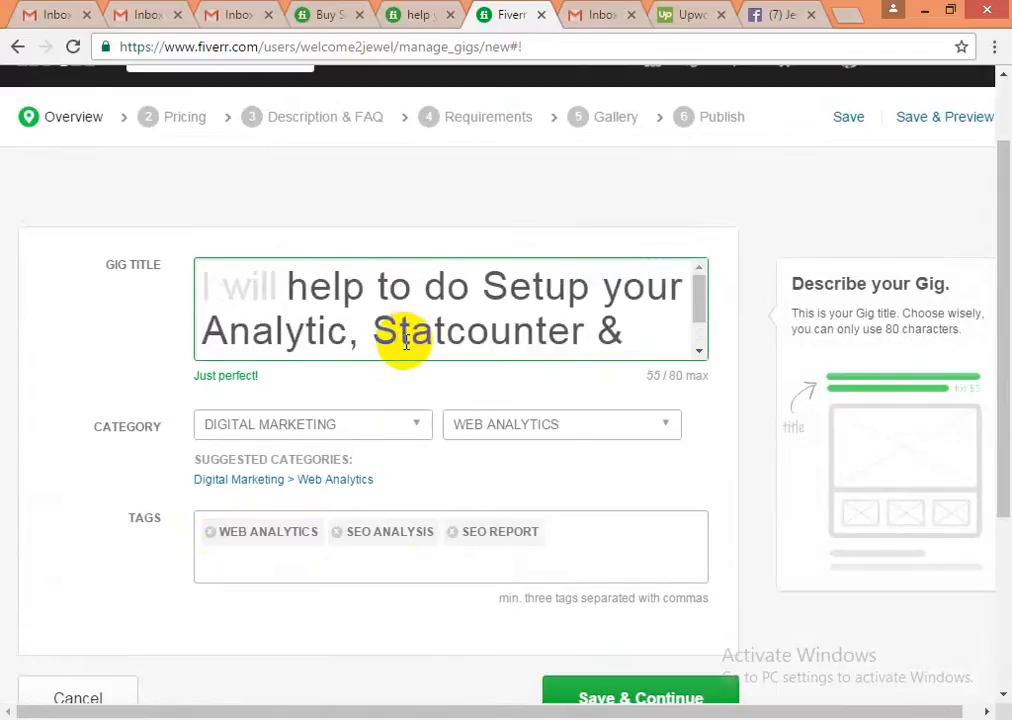
pyautogui.scroll(1, 406, 340)
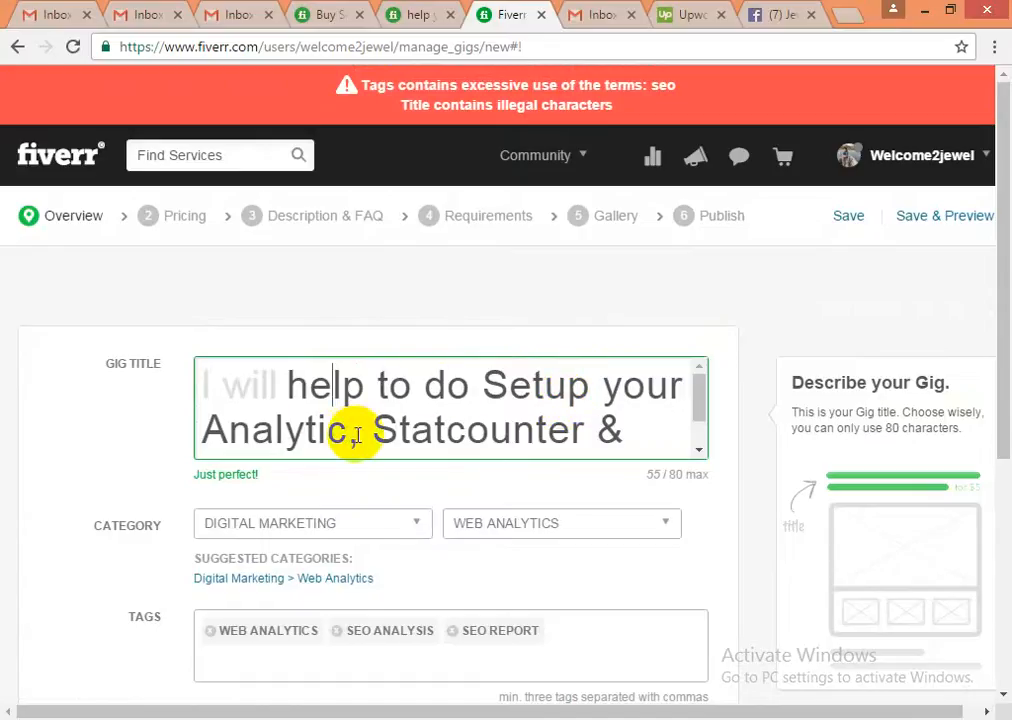
# - Delete 'SEO' from the title and append 'Report' after 'Audit'
pyautogui.moveTo(356, 429); pyautogui.dragTo(646, 436)
pyautogui.click(641, 433)
pyautogui.scroll(-1, 641, 433)
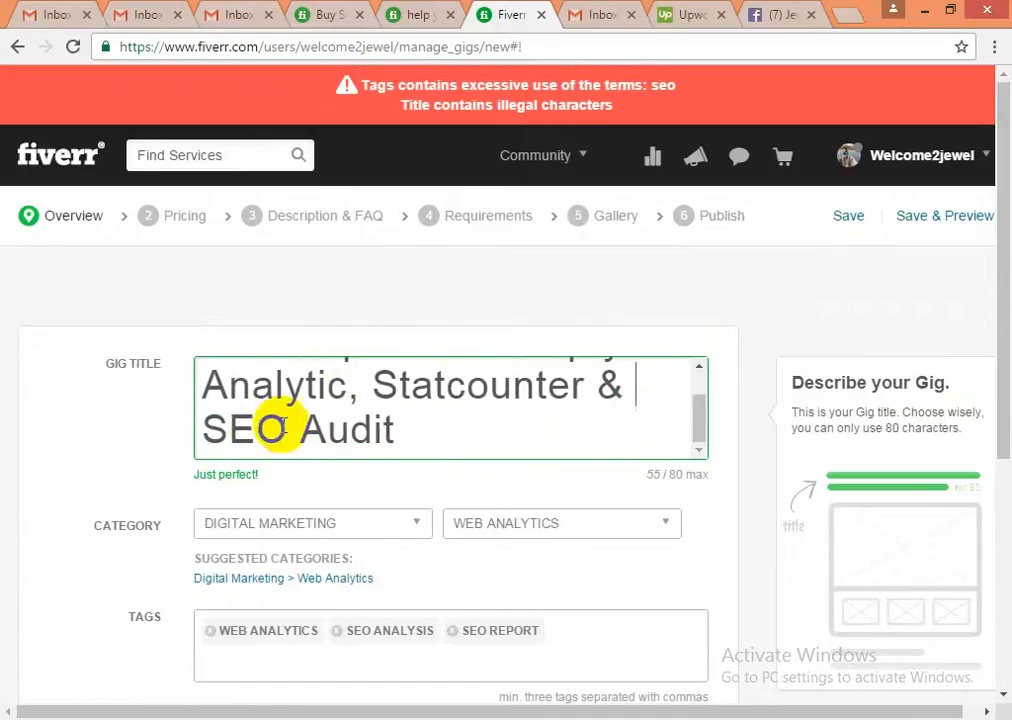
pyautogui.click(257, 428)
pyautogui.doubleClick(257, 428)
pyautogui.press('BackSpace')
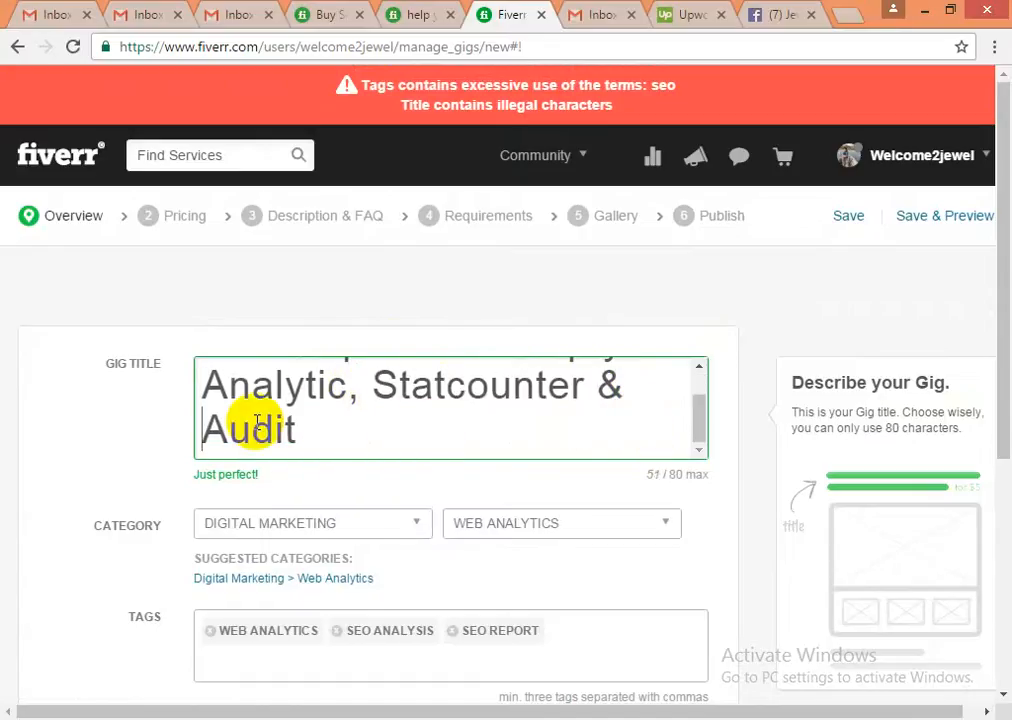
pyautogui.click(306, 425)
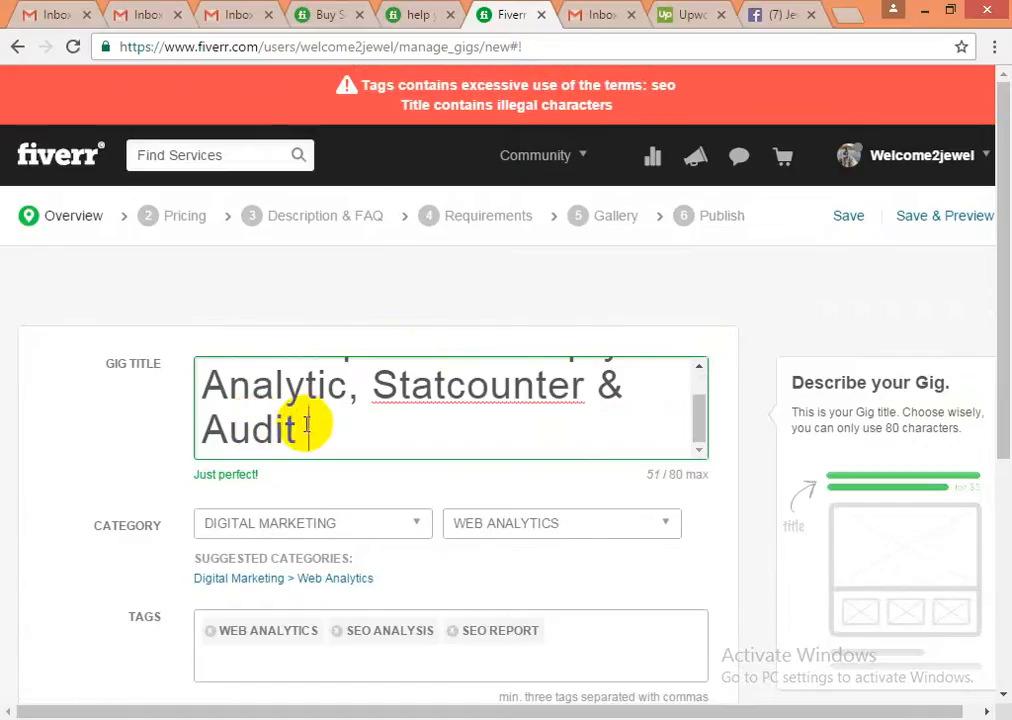
pyautogui.write('Report')
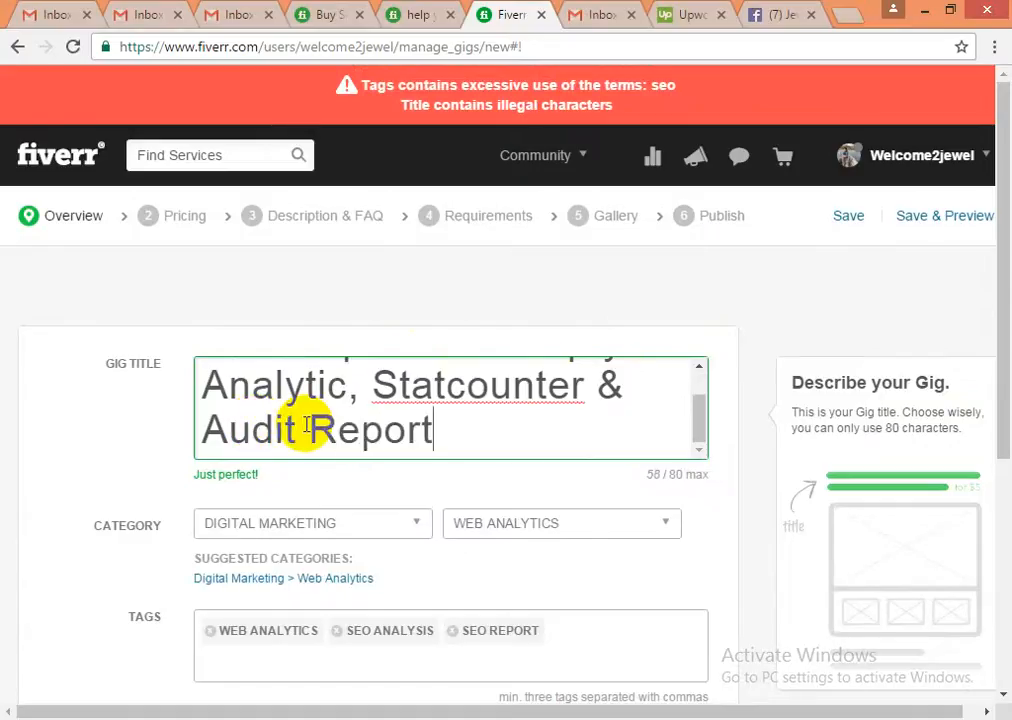
pyautogui.click(712, 583)
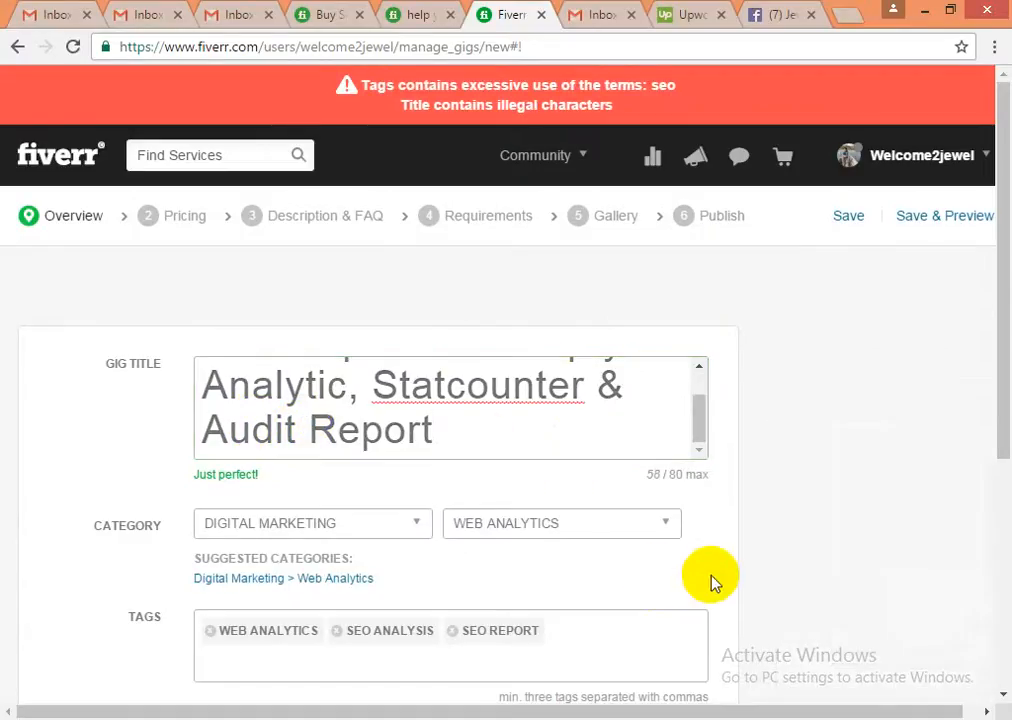
pyautogui.moveTo(685, 543)
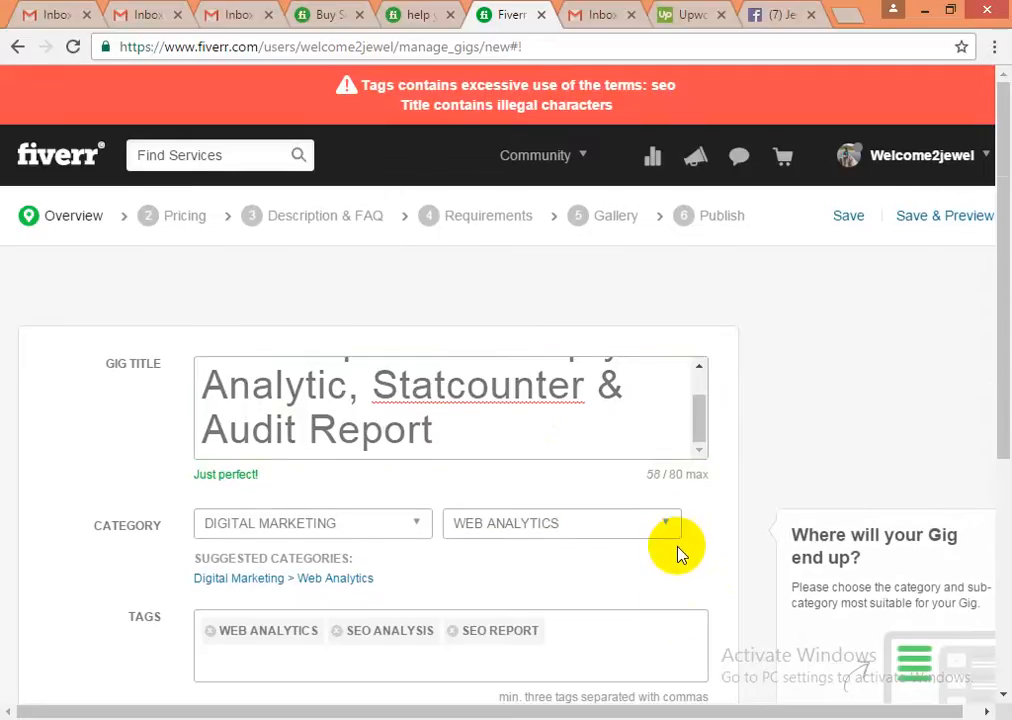
pyautogui.scroll(-3, 680, 553)
# - Resubmit the overview and scroll down to the Tags section once the errors reappear
pyautogui.click(660, 603)
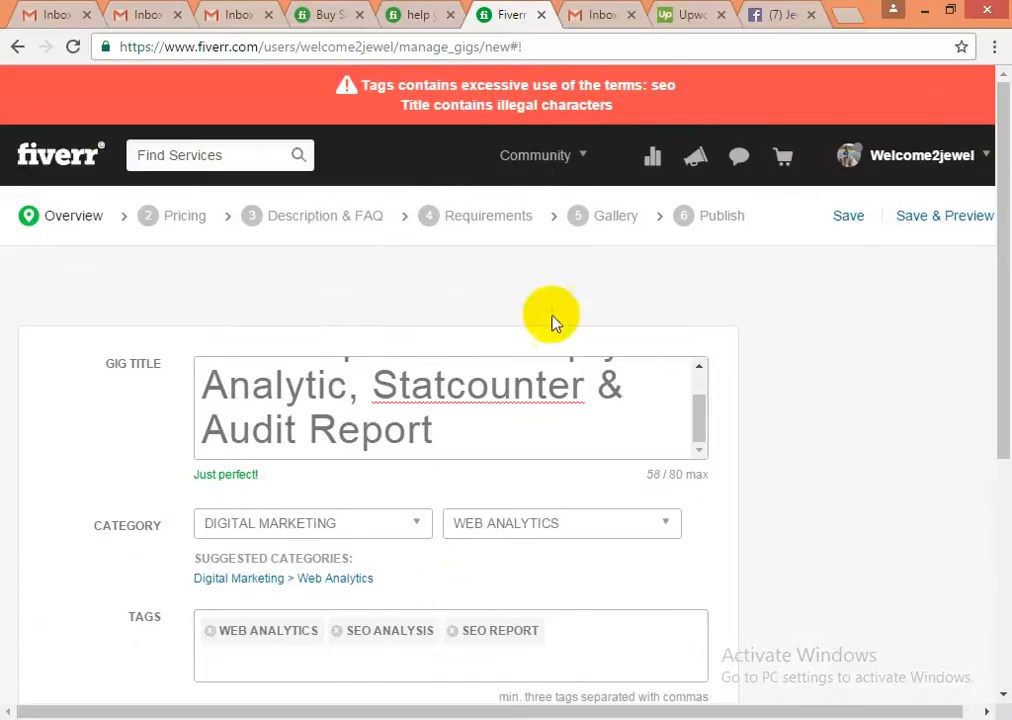
pyautogui.scroll(-1, 718, 520)
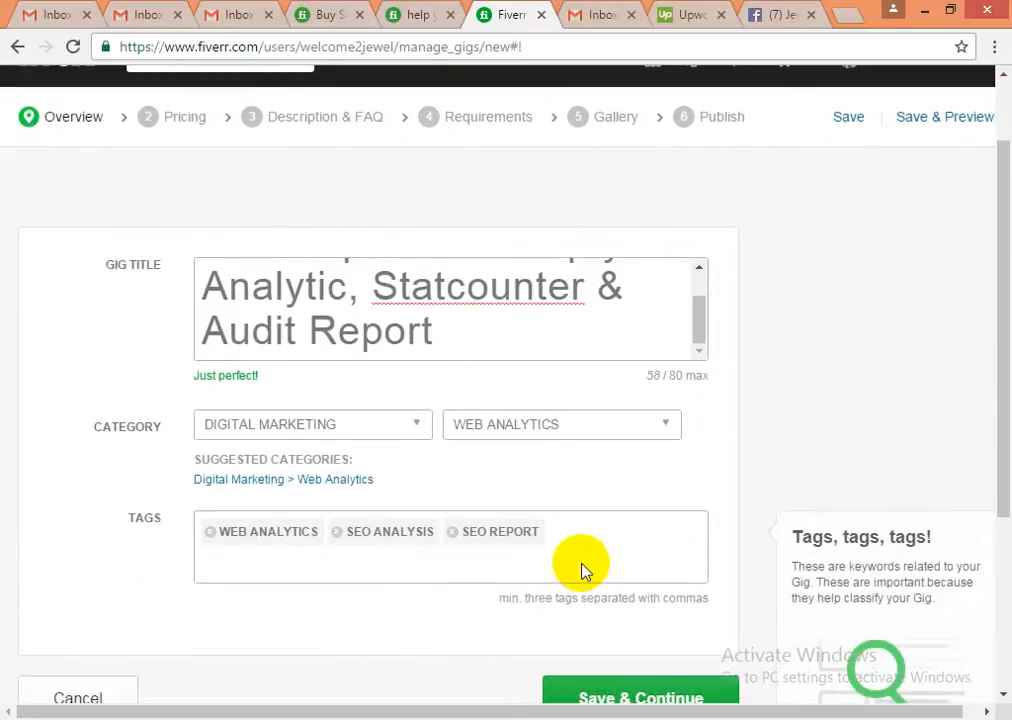
# - Swap the SEO ANALYSIS tag for web marketing and save the overview again
pyautogui.click(336, 533)
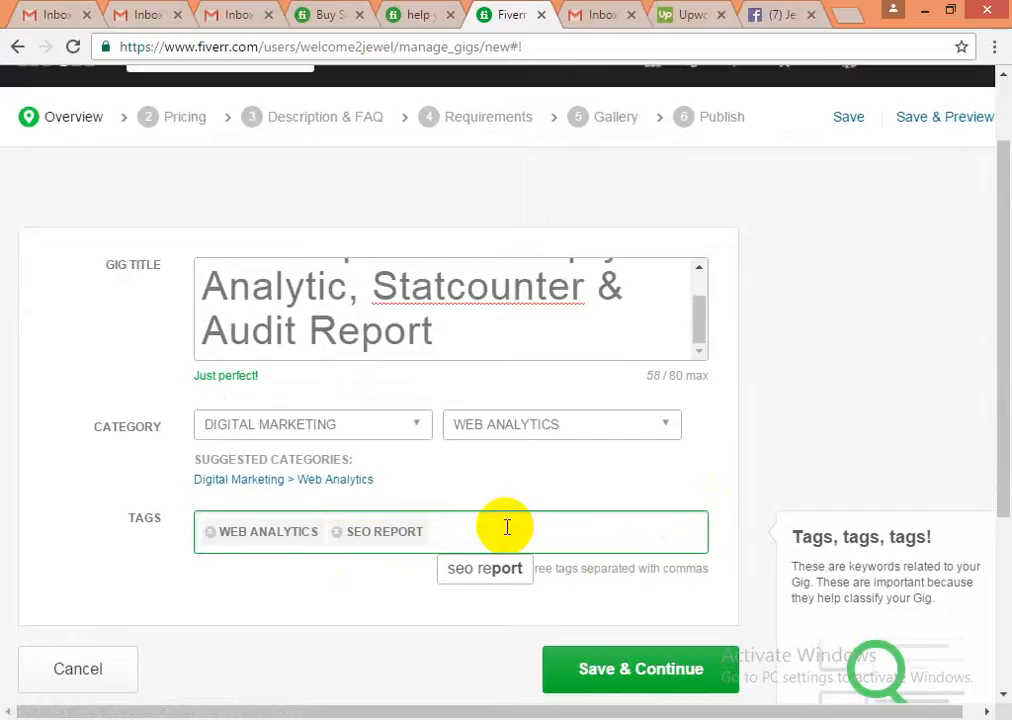
pyautogui.write('web')
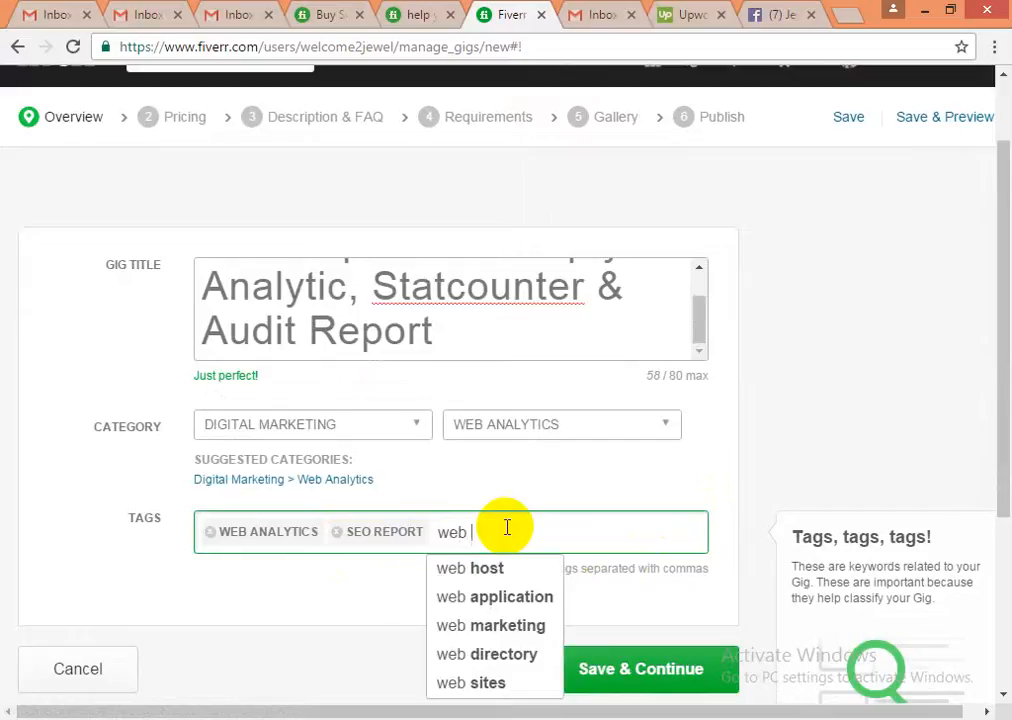
pyautogui.click(512, 628)
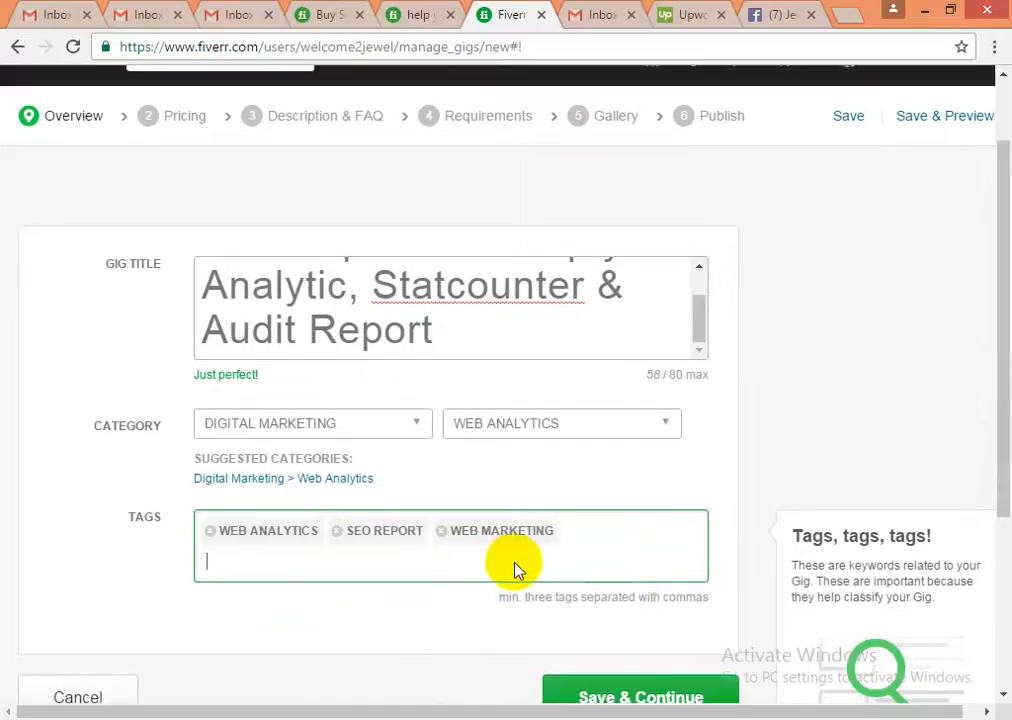
pyautogui.scroll(-3, 515, 569)
pyautogui.click(603, 512)
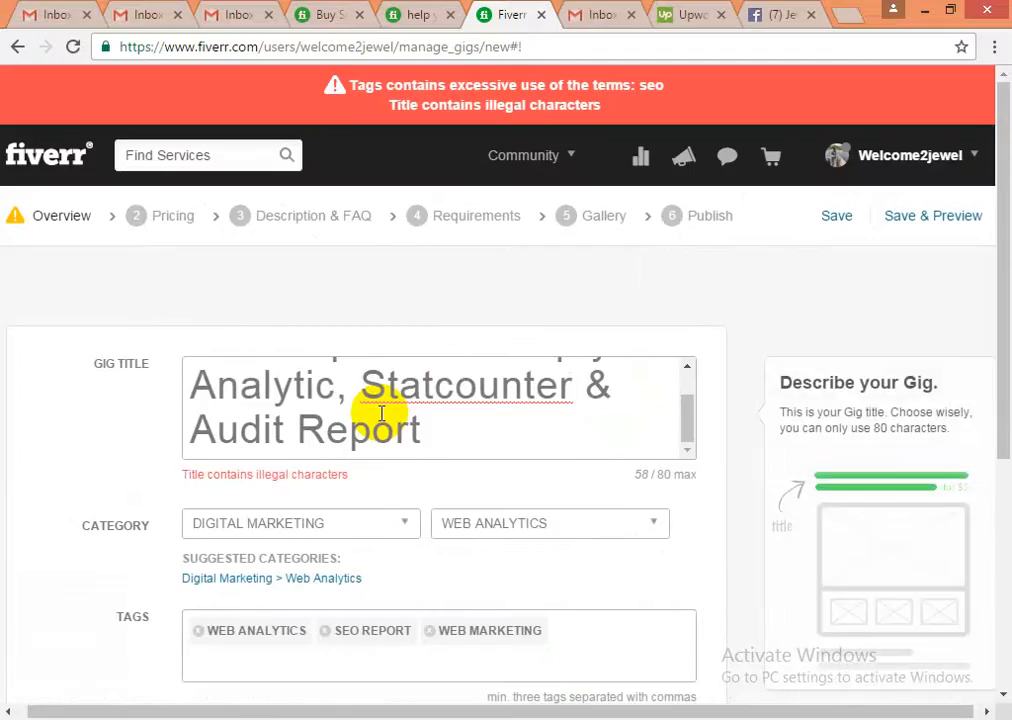
pyautogui.scroll(-2, 381, 413)
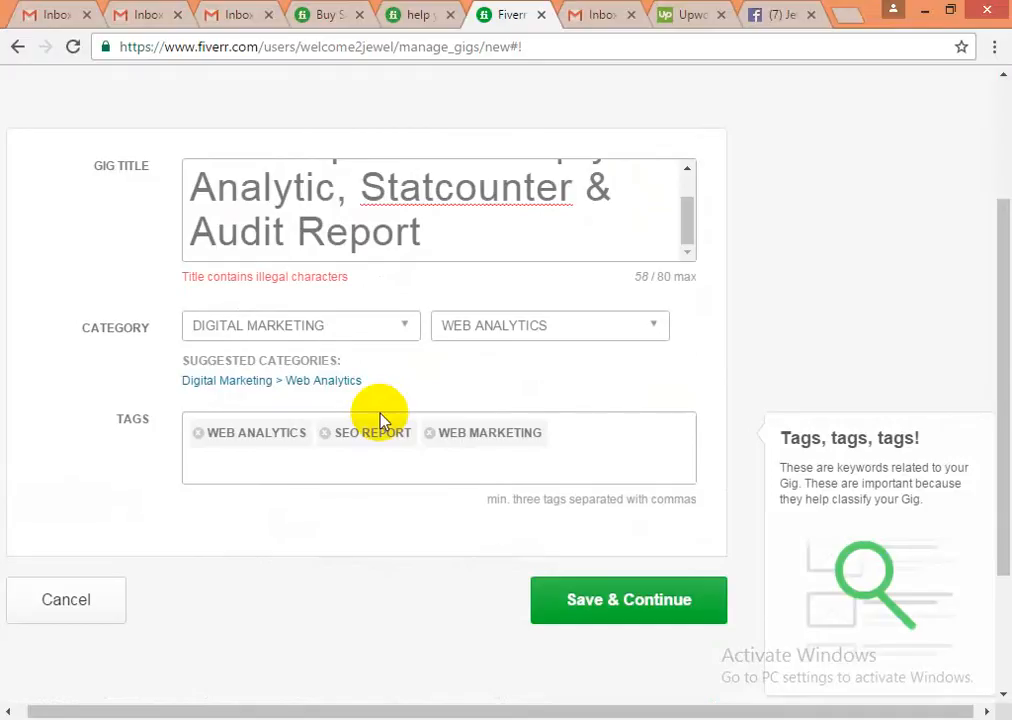
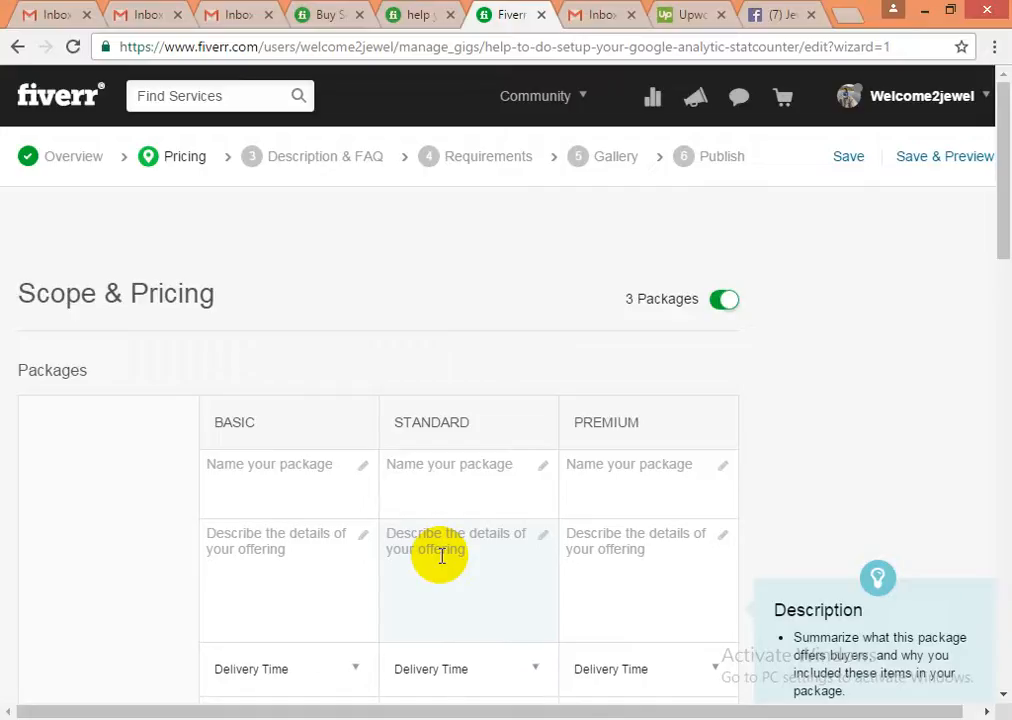
# - Review the competitor's SEO gig page for reference, then return to the new gig's pricing
pyautogui.click(420, 15)
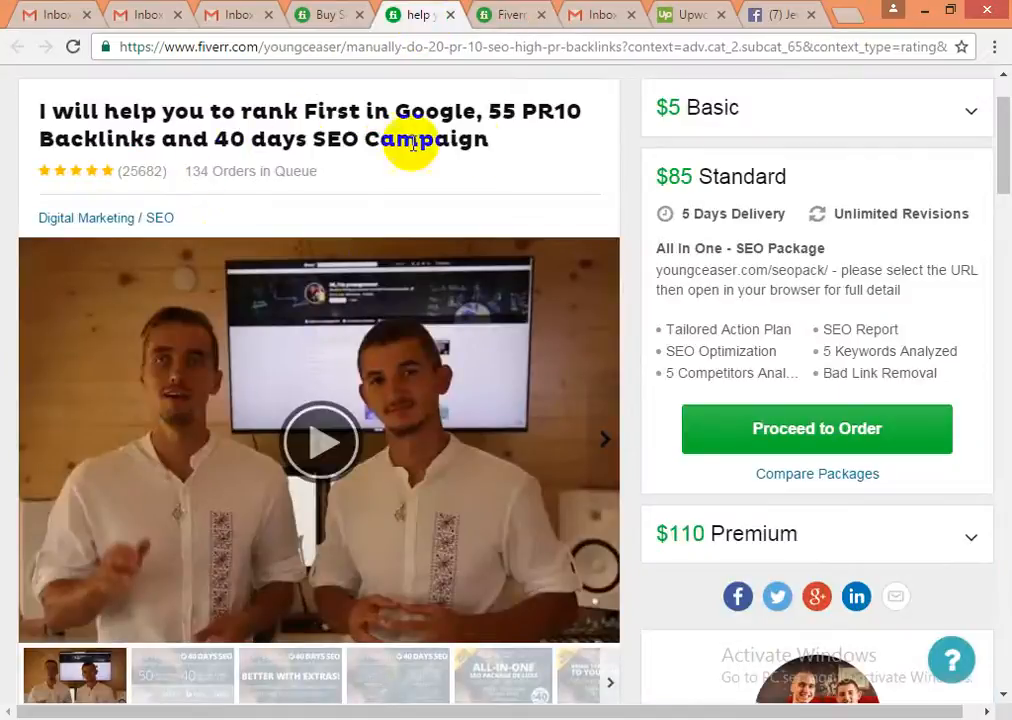
pyautogui.moveTo(154, 142); pyautogui.dragTo(36, 114)
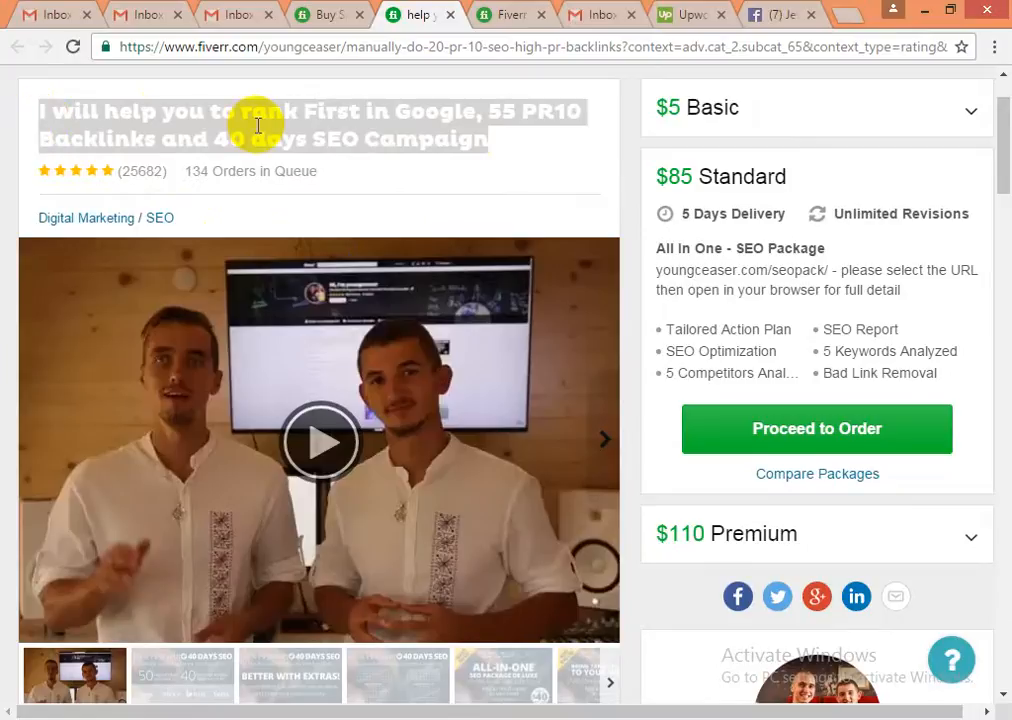
pyautogui.click(258, 125)
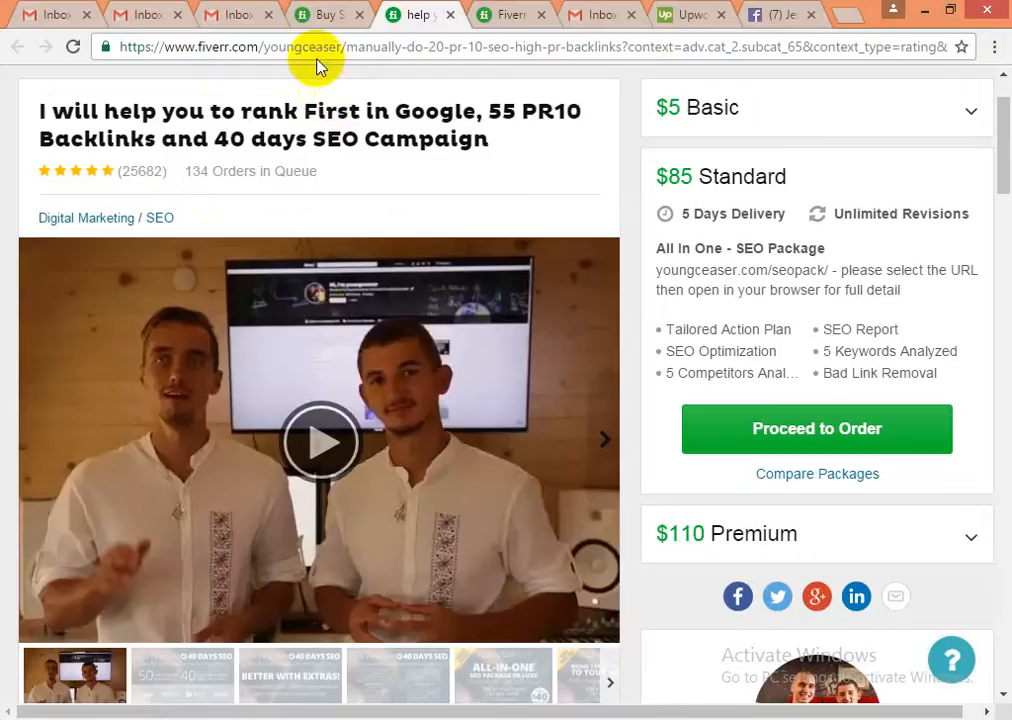
pyautogui.click(323, 15)
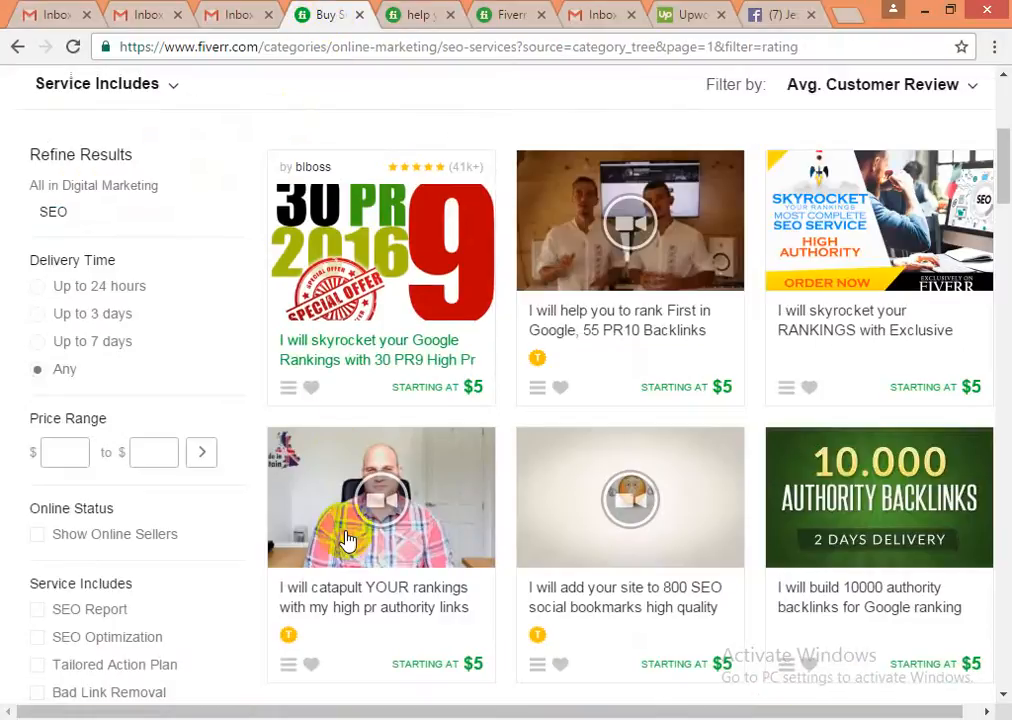
pyautogui.scroll(-1, 498, 555)
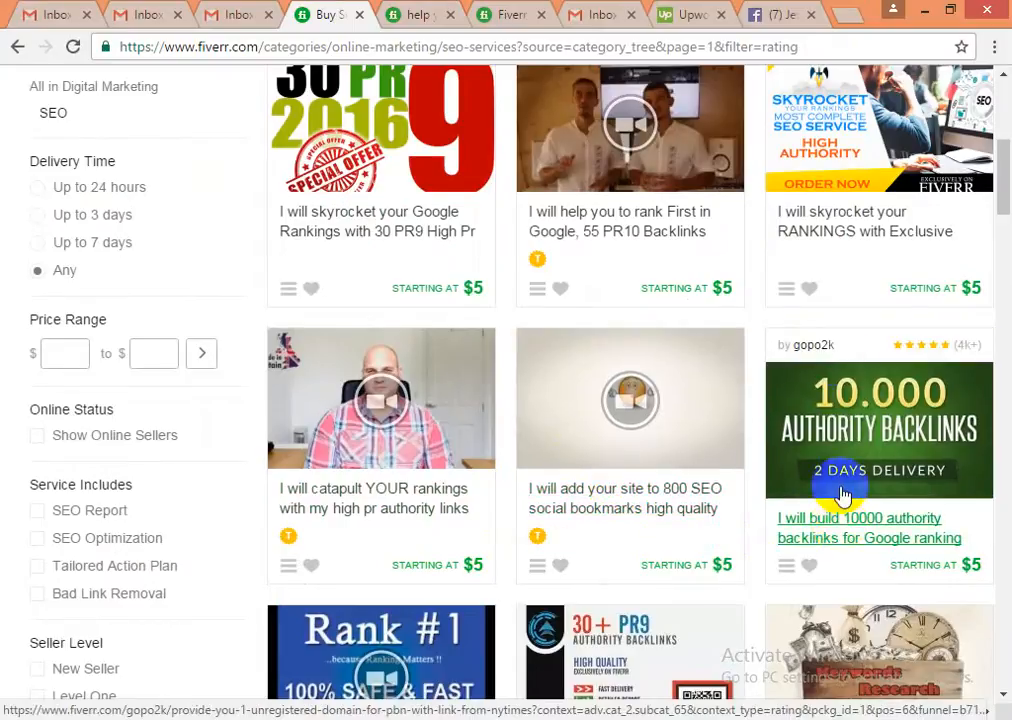
pyautogui.click(410, 17)
pyautogui.click(506, 17)
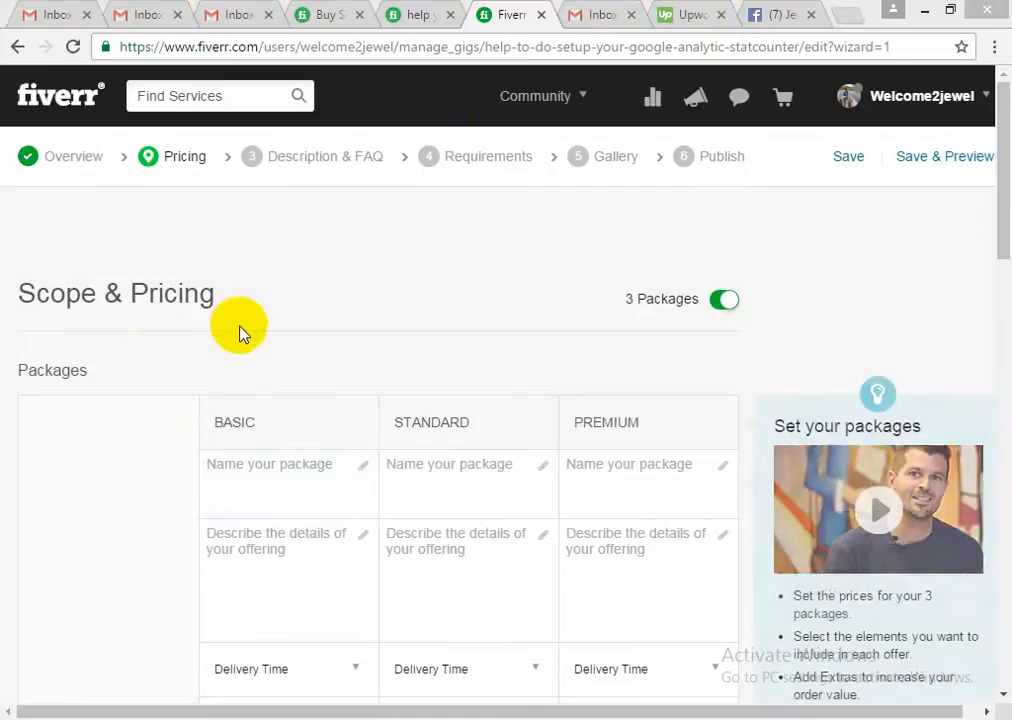
# - Name the Basic package BASIC
pyautogui.click(208, 157)
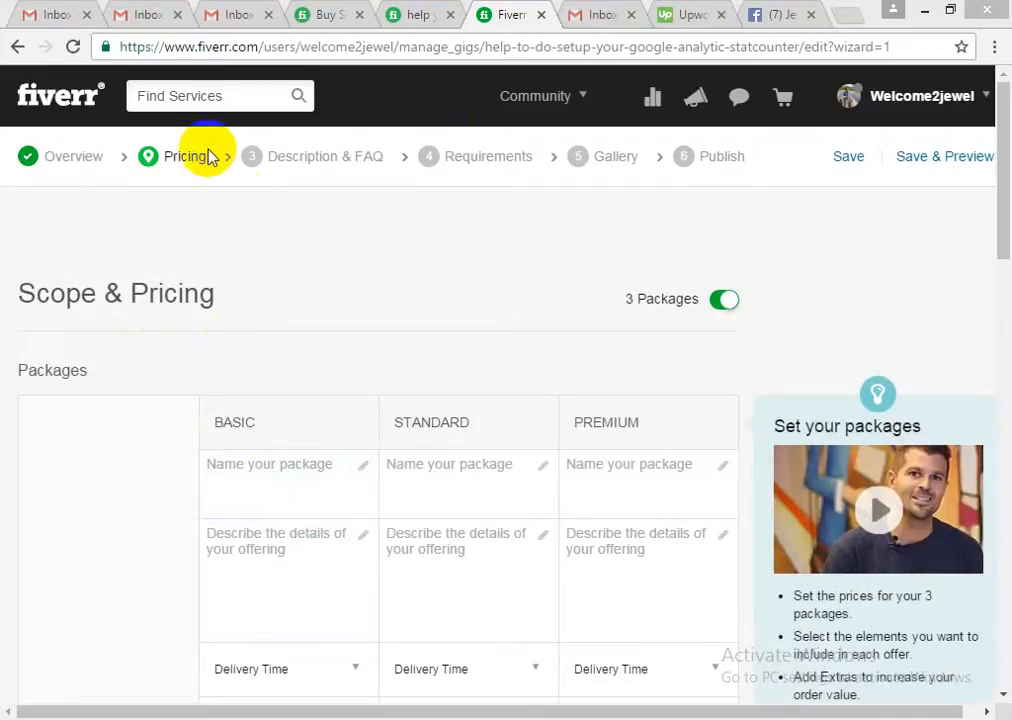
pyautogui.click(236, 470)
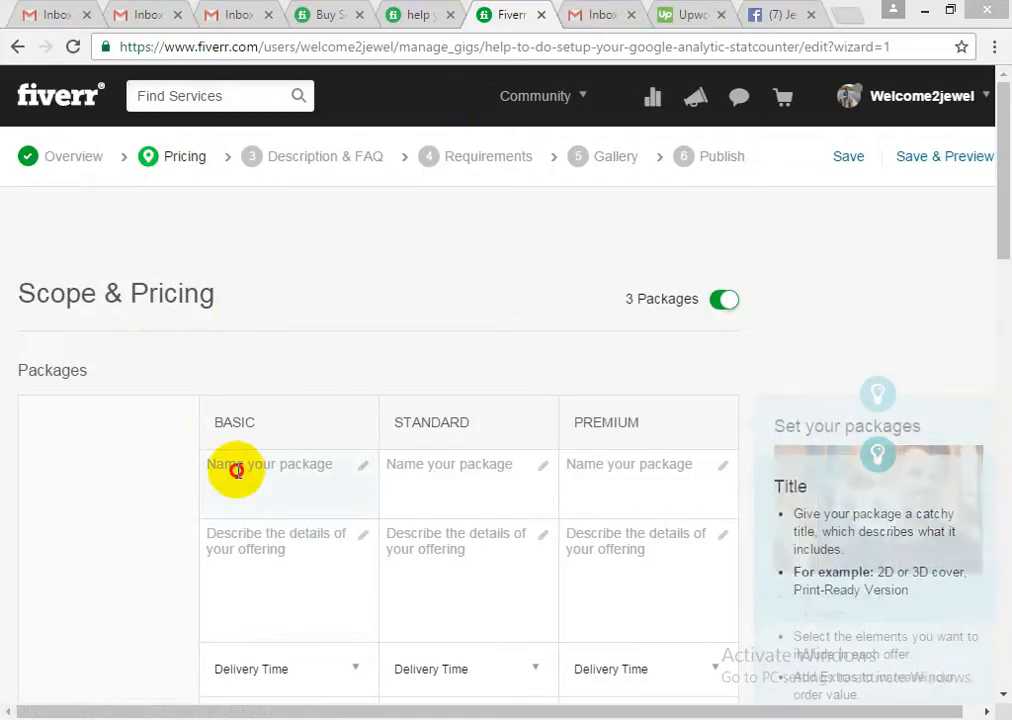
pyautogui.scroll(-1, 318, 490)
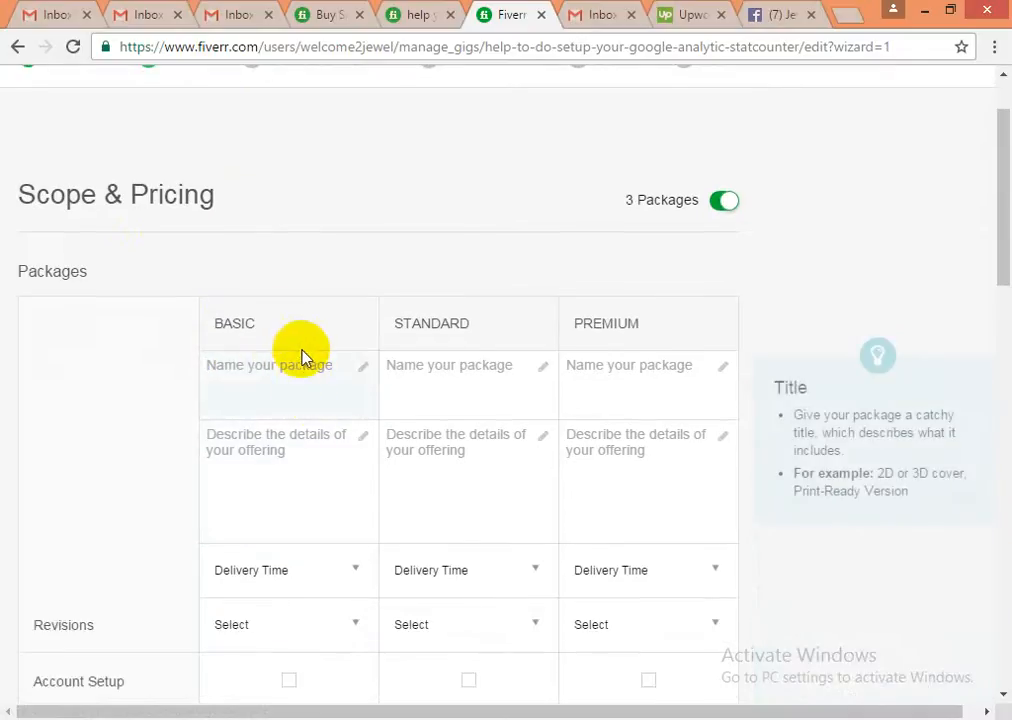
pyautogui.click(302, 376)
pyautogui.write('BASIC')
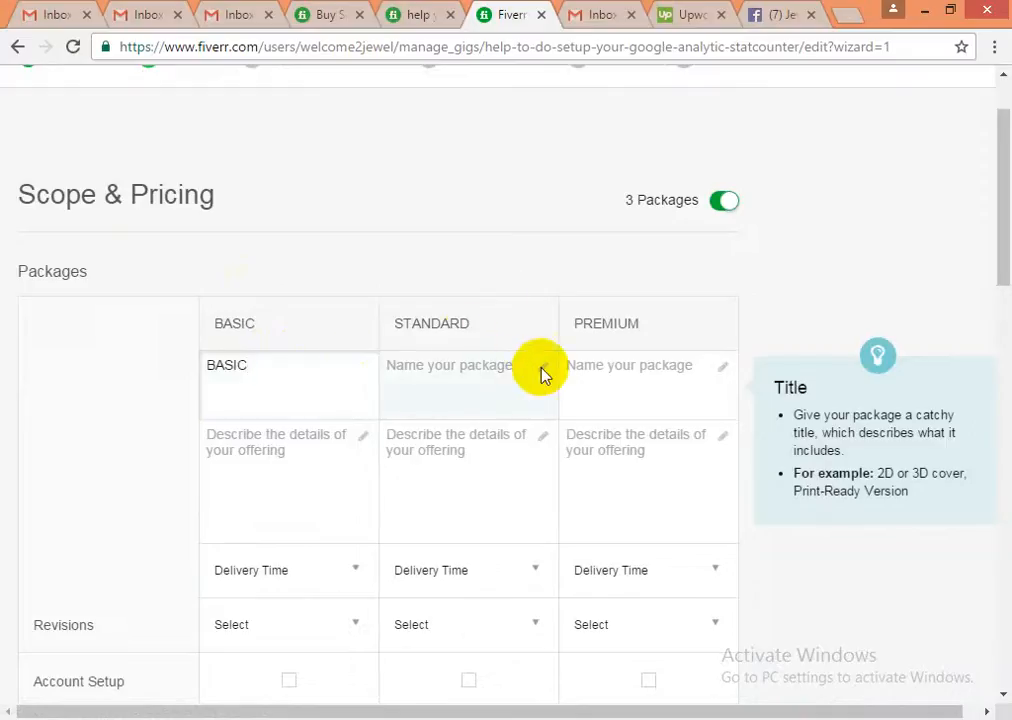
# - Name the other two packages STANDARD and PREMIUM by copying their column headings
pyautogui.doubleClick(453, 322)
pyautogui.hotkey('ctrl', 'c')
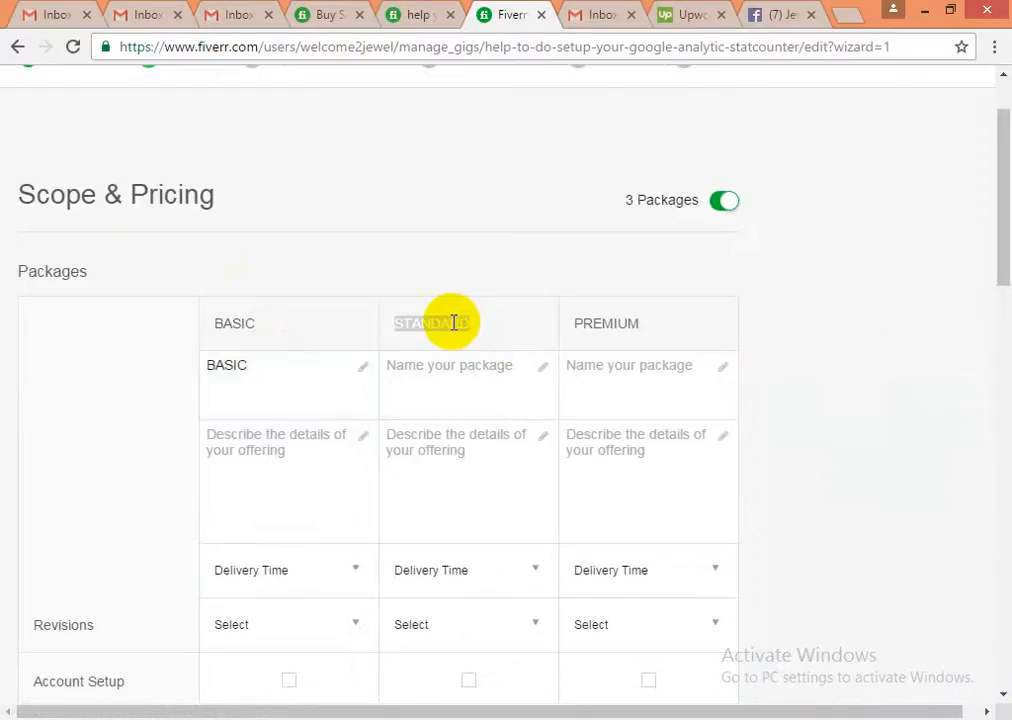
pyautogui.click(526, 390)
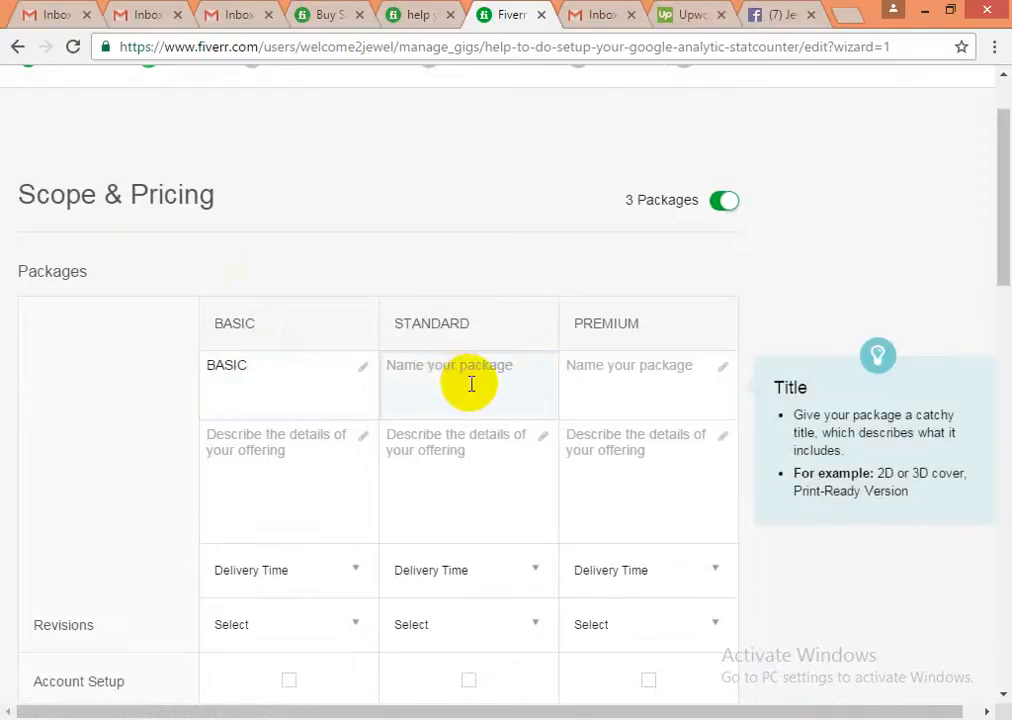
pyautogui.hotkey('ctrl', 'v')
pyautogui.press('Tab')
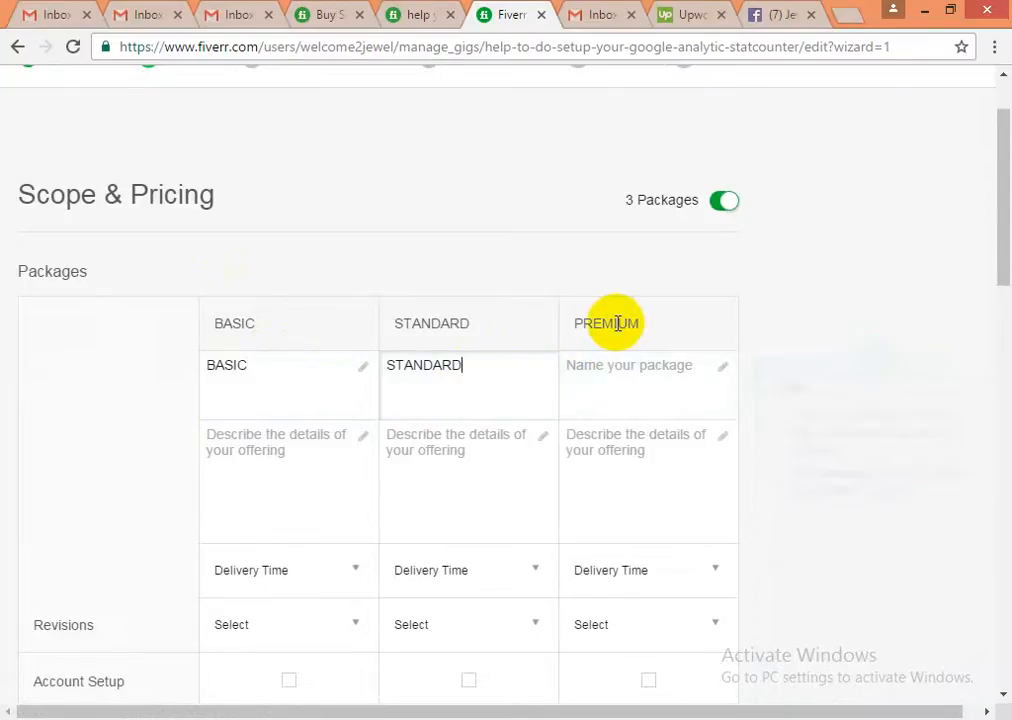
pyautogui.doubleClick(619, 323)
pyautogui.hotkey('ctrl', 'c')
pyautogui.click(644, 384)
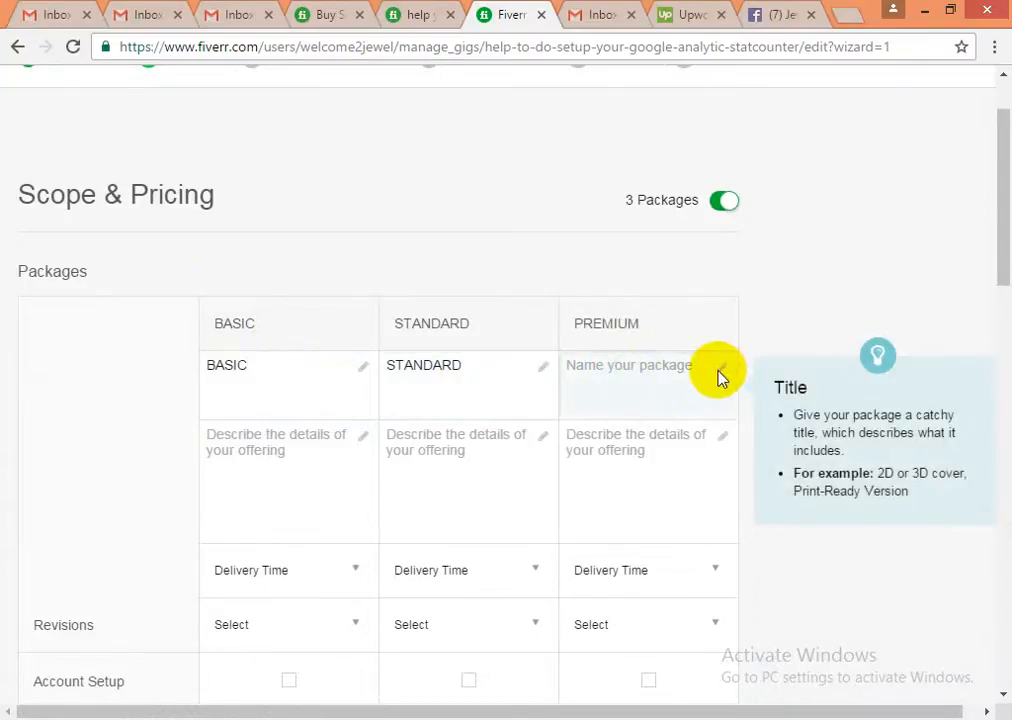
pyautogui.click(592, 366)
pyautogui.hotkey('ctrl', 'v')
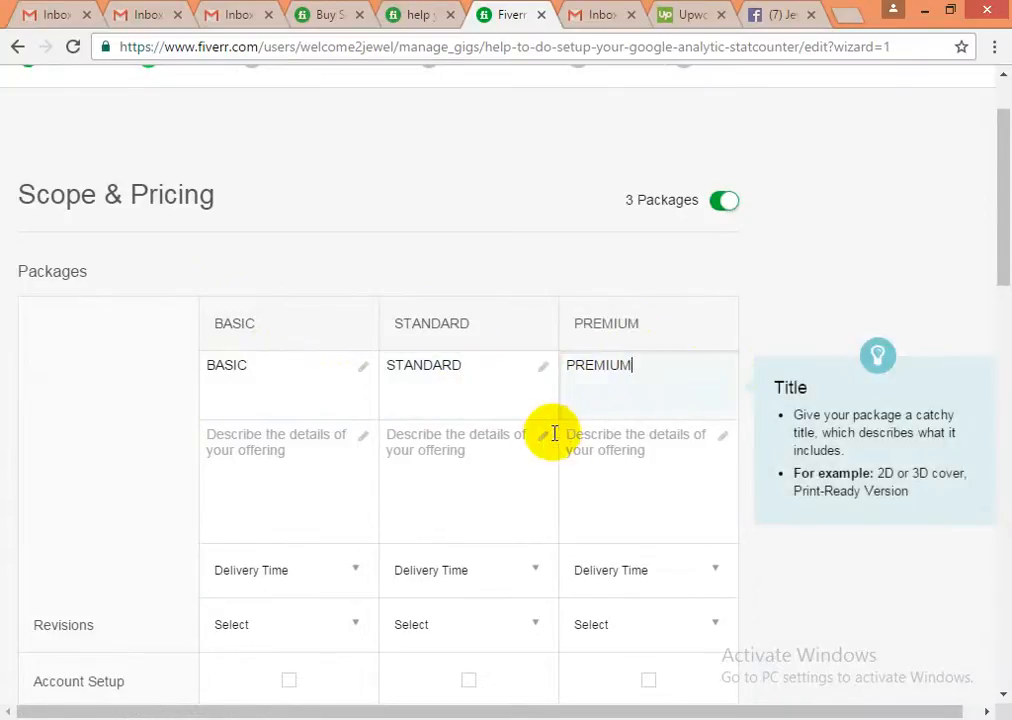
pyautogui.click(257, 441)
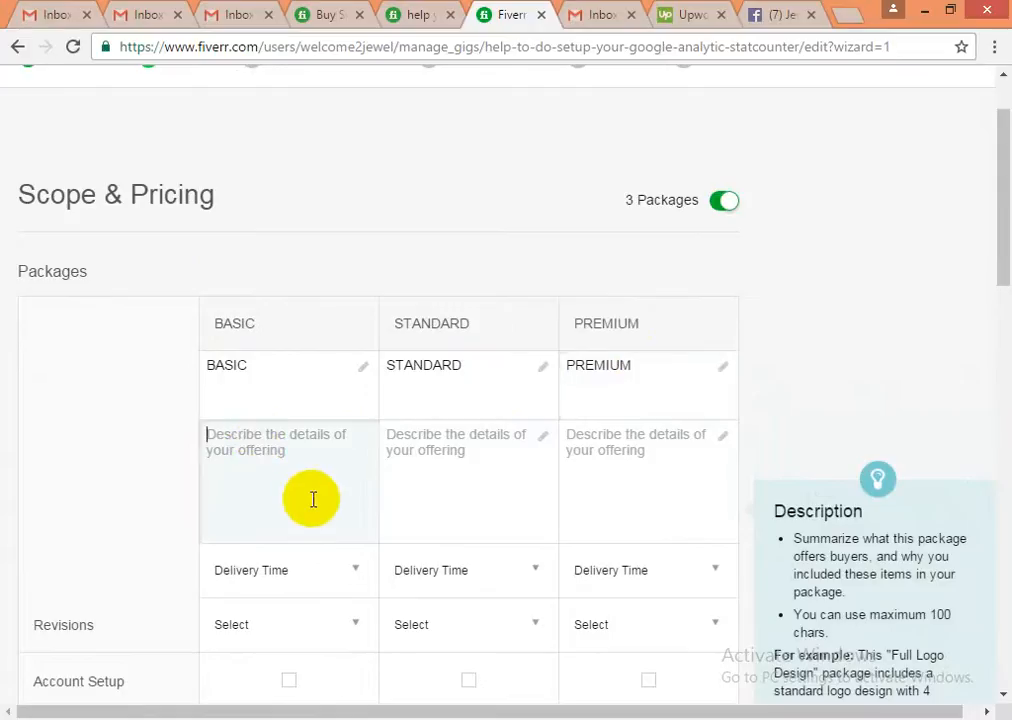
# - Type 'I am offering Google Analytic Setup & Stat-counter Setup' as the Basic description
pyautogui.scroll(-3, 312, 497)
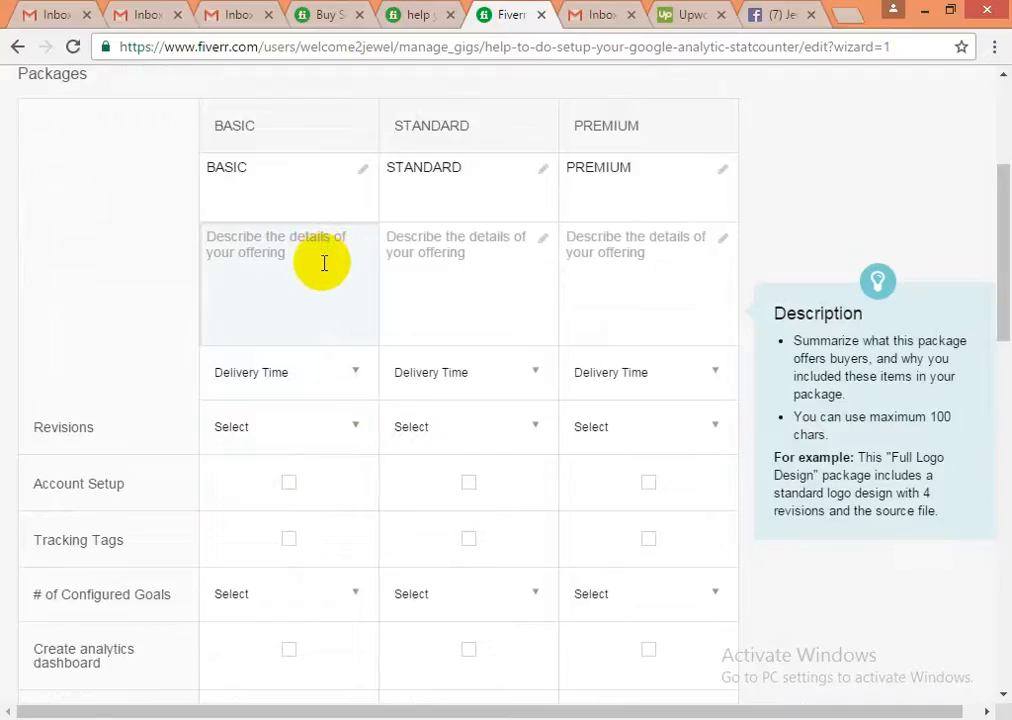
pyautogui.scroll(3, 330, 413)
pyautogui.scroll(-2, 330, 425)
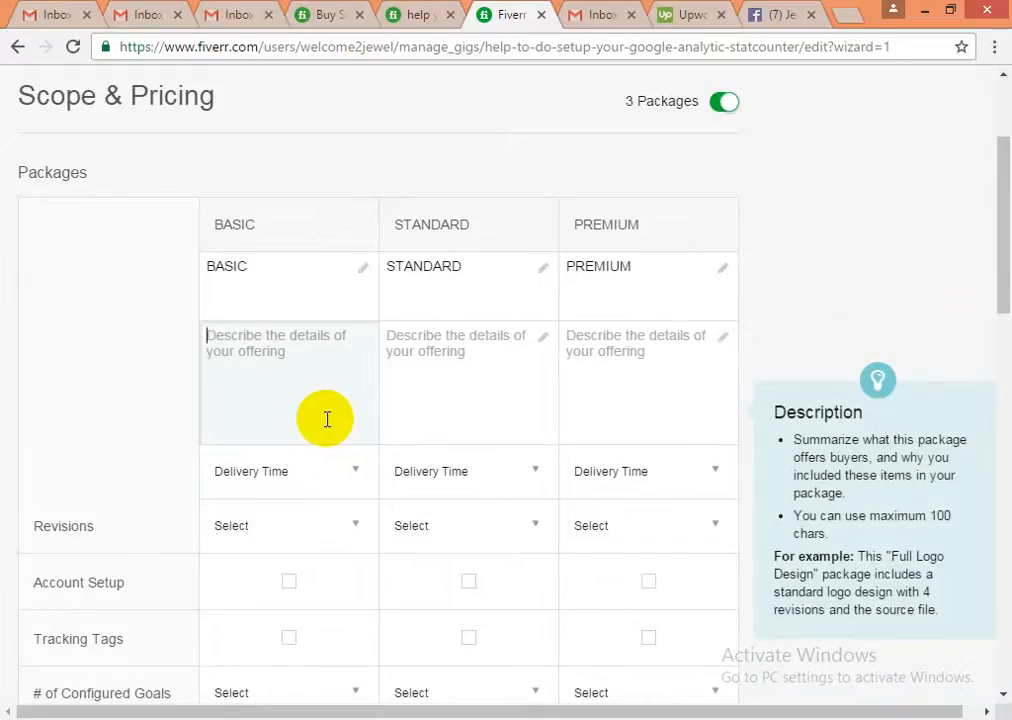
pyautogui.write('I am a')
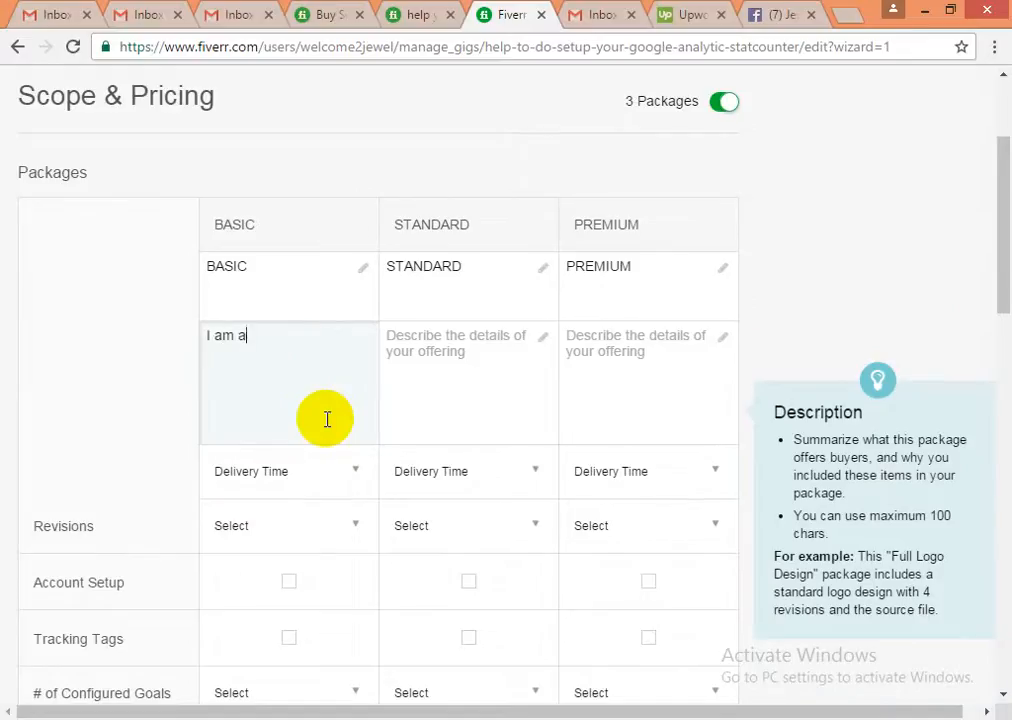
pyautogui.press('BackSpace')
pyautogui.write('offering Google Analy')
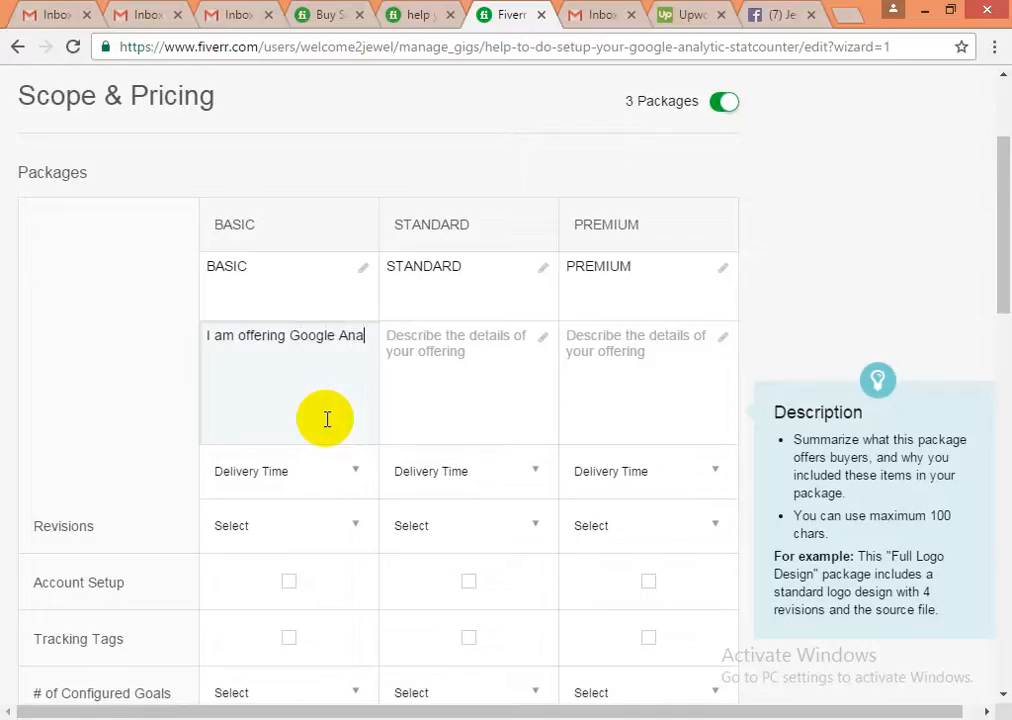
pyautogui.write('tic S')
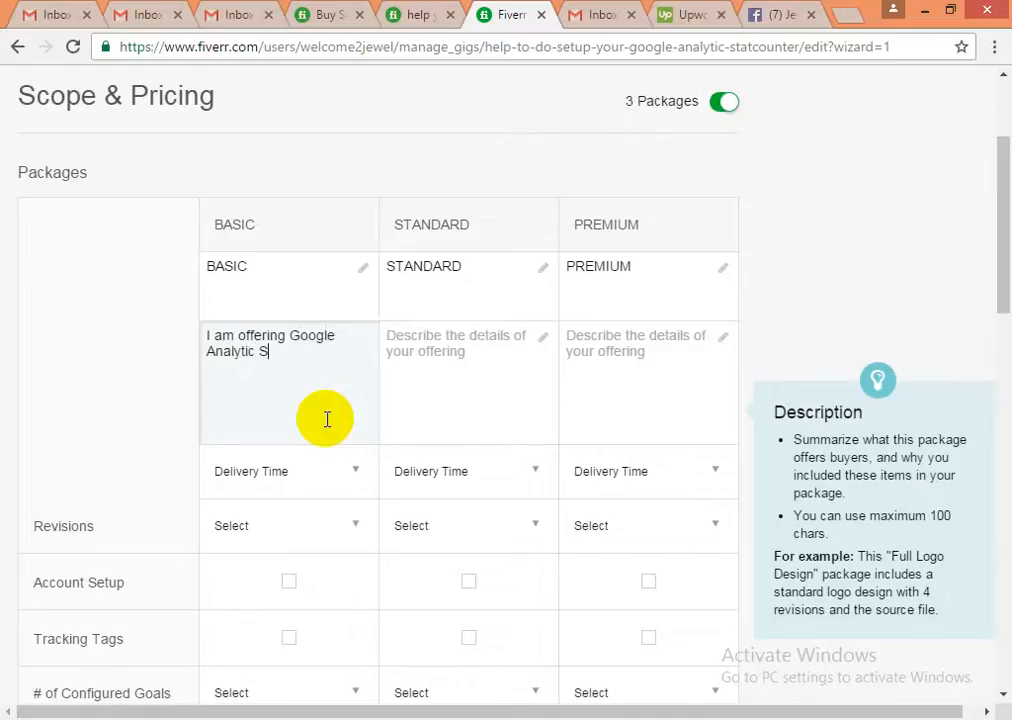
pyautogui.write('etup & Statco')
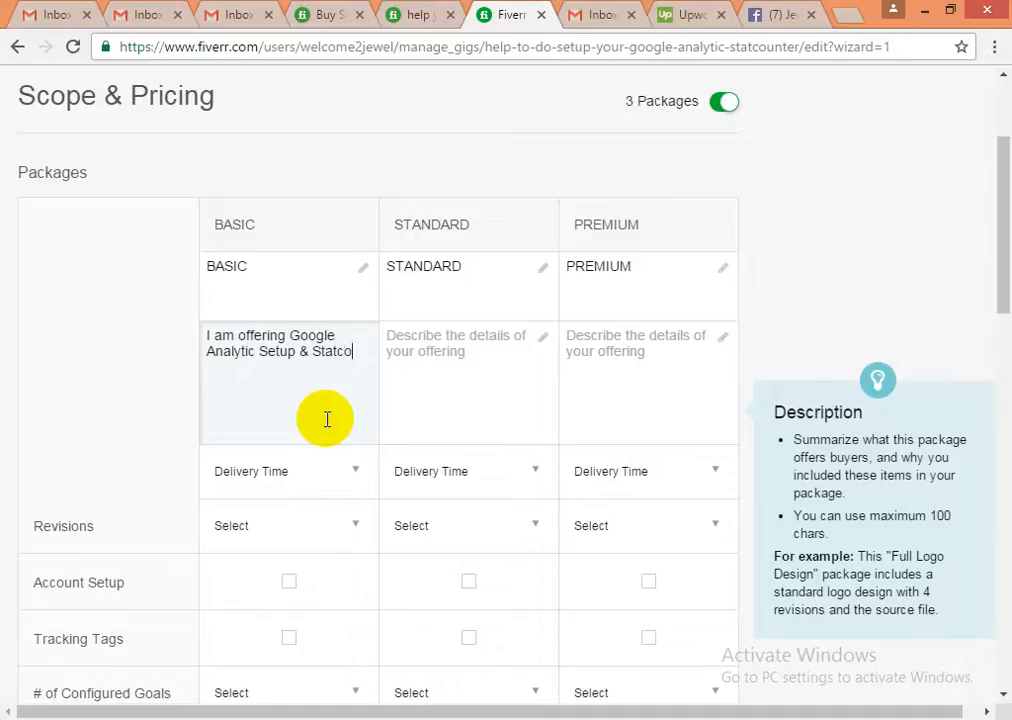
pyautogui.write('unter Setup')
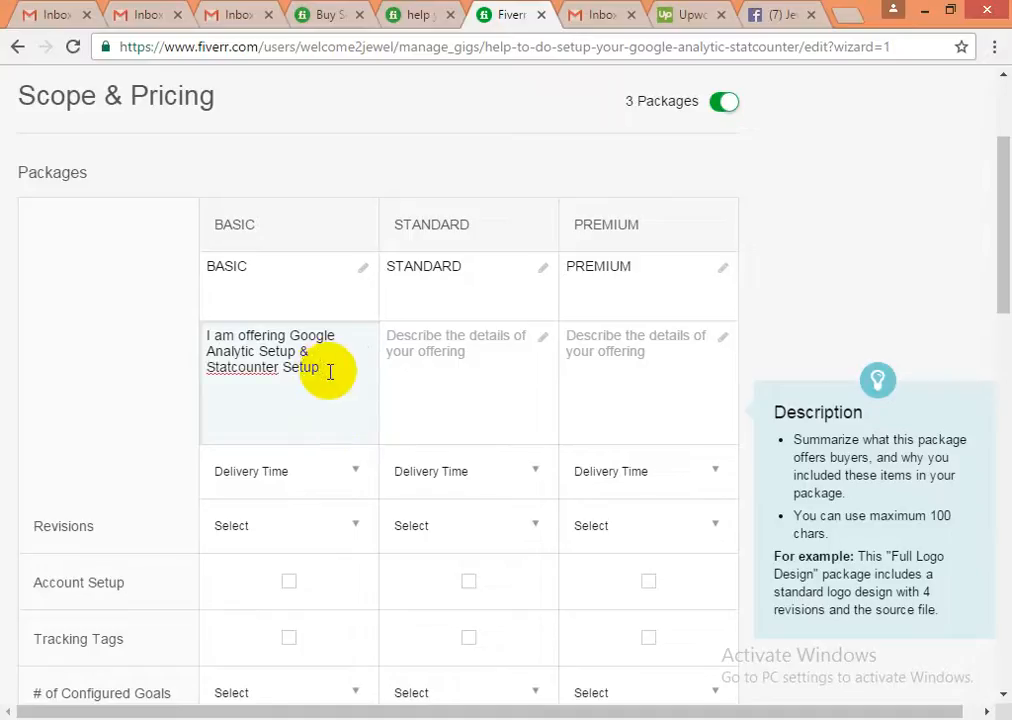
pyautogui.rightClick(232, 376)
pyautogui.click(228, 371)
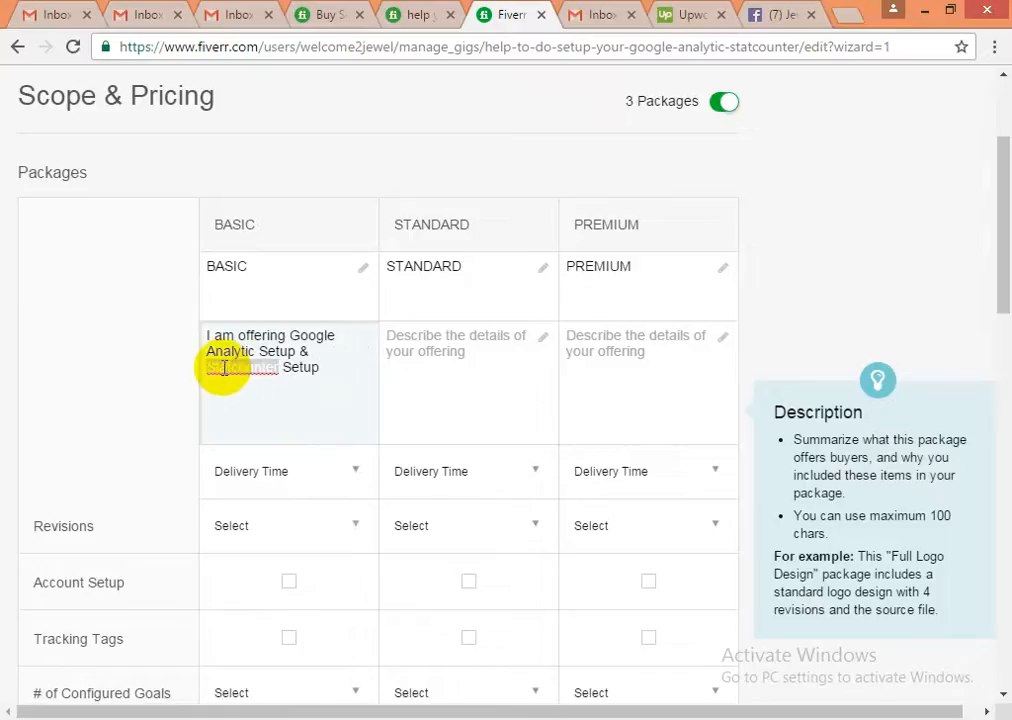
pyautogui.rightClick(222, 375)
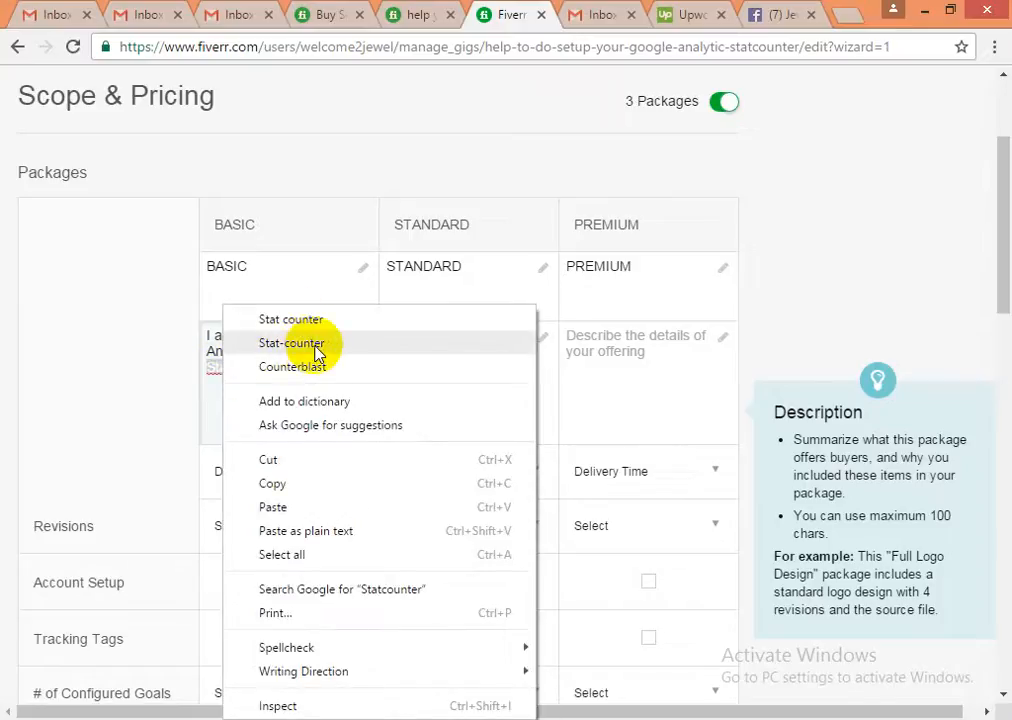
pyautogui.click(253, 346)
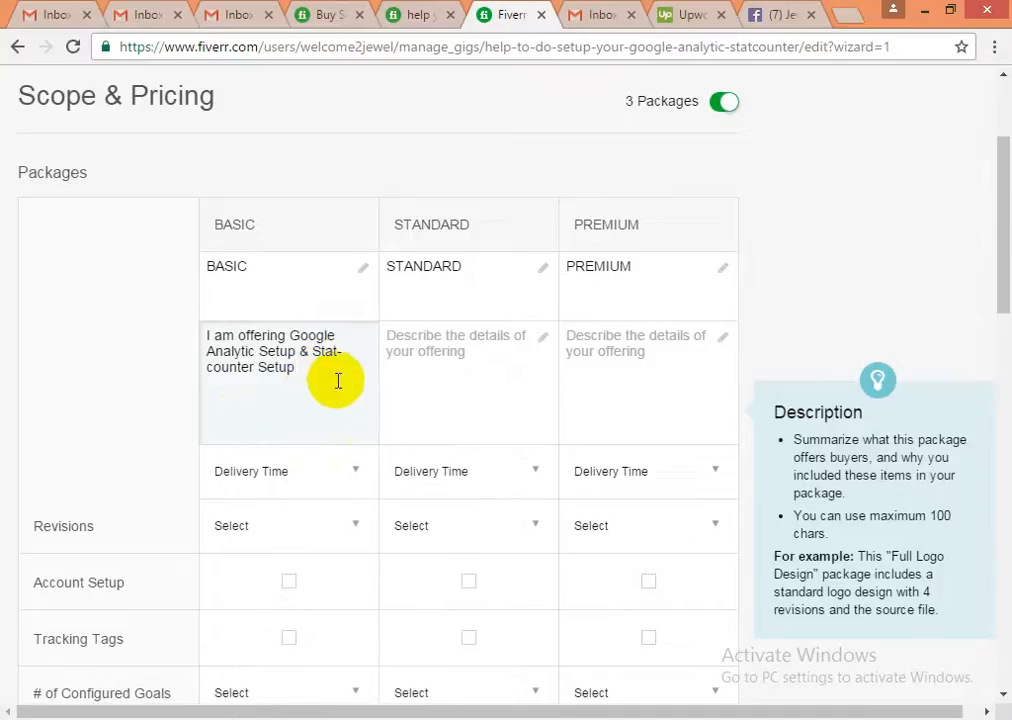
# - Finish the Basic description with 'as well as google webmaster for you' and copy it
pyautogui.press('Up')
pyautogui.press('Up')
pyautogui.press('Down')
pyautogui.press('Down')
pyautogui.press('BackSpace')
pyautogui.write('as well as google webmaste')
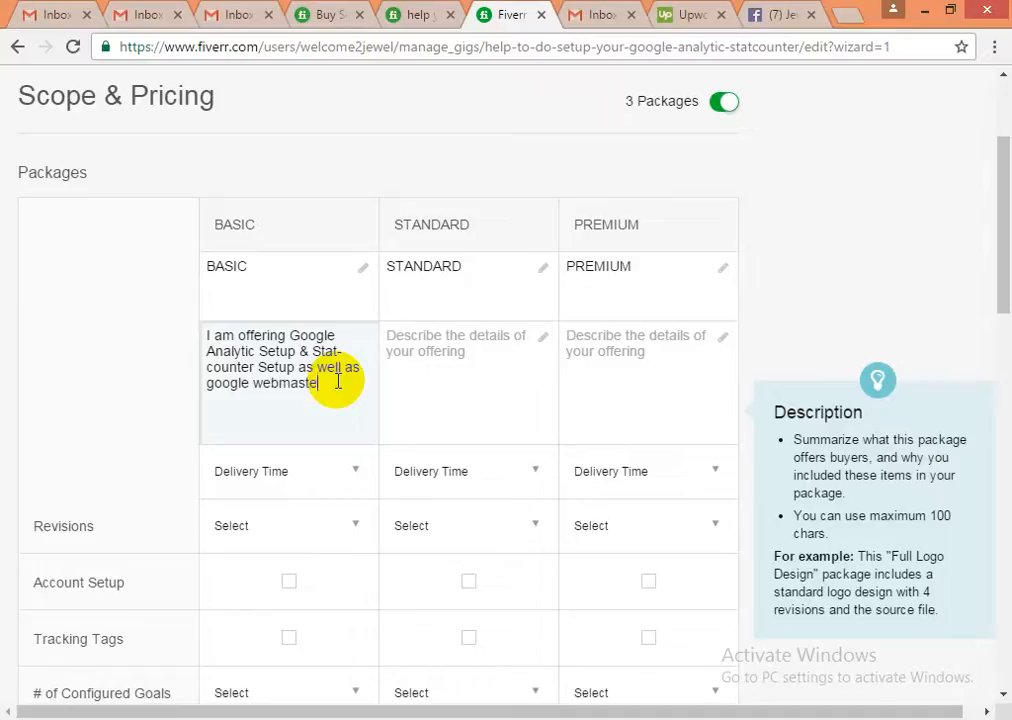
pyautogui.write('r se')
pyautogui.press('BackSpace')
pyautogui.press('BackSpace')
pyautogui.write('for your')
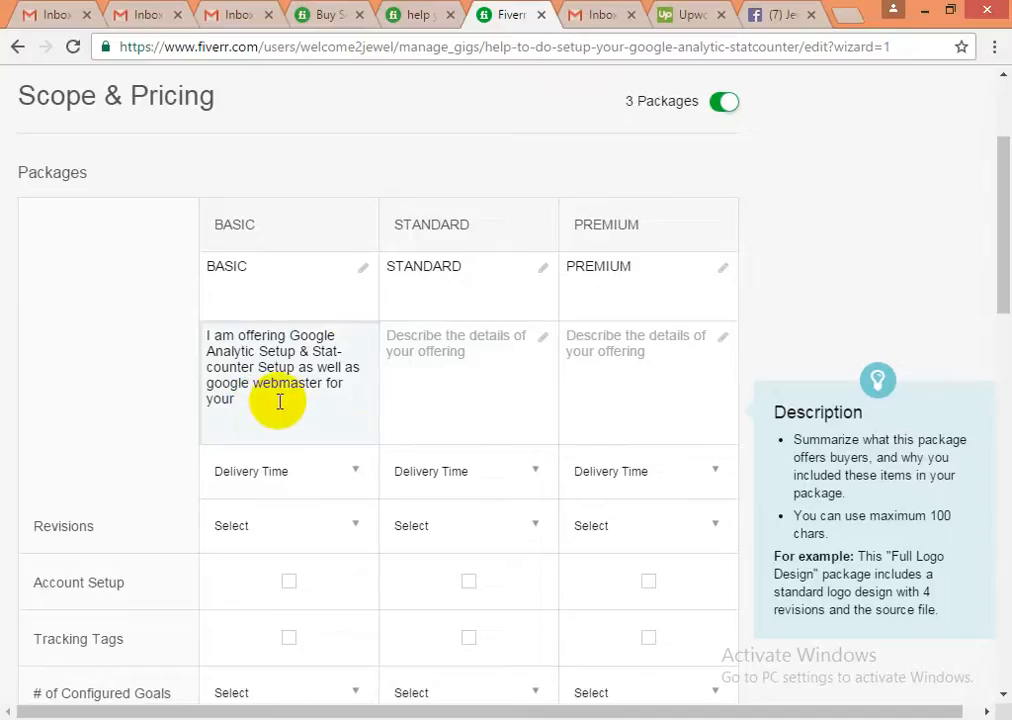
pyautogui.press('BackSpace')
pyautogui.press('BackSpace')
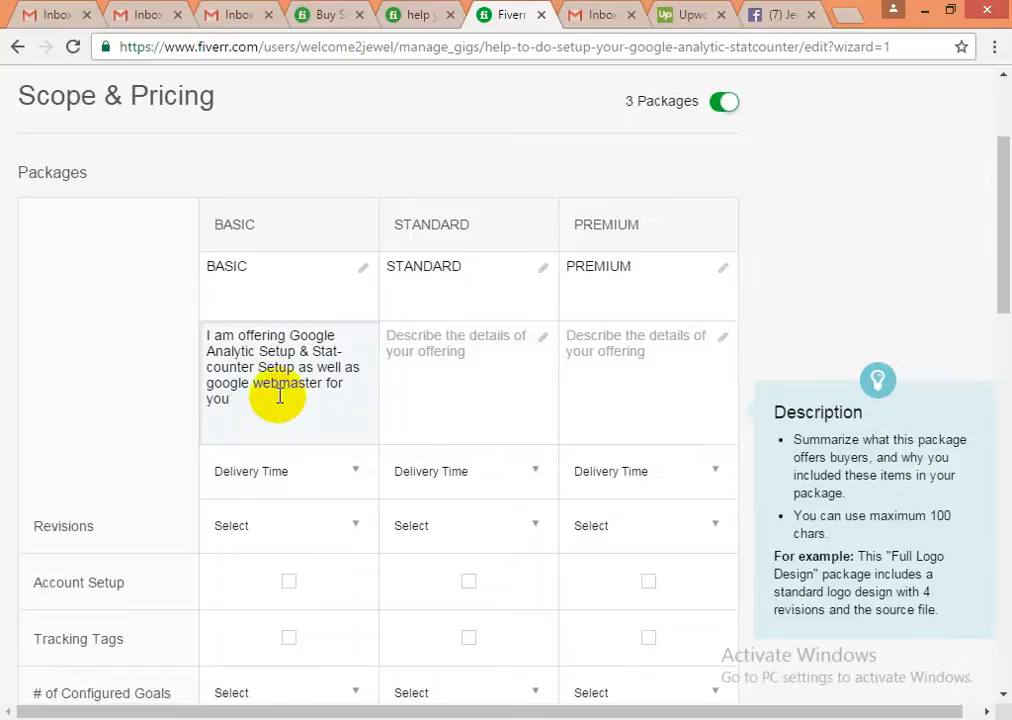
pyautogui.click(247, 366)
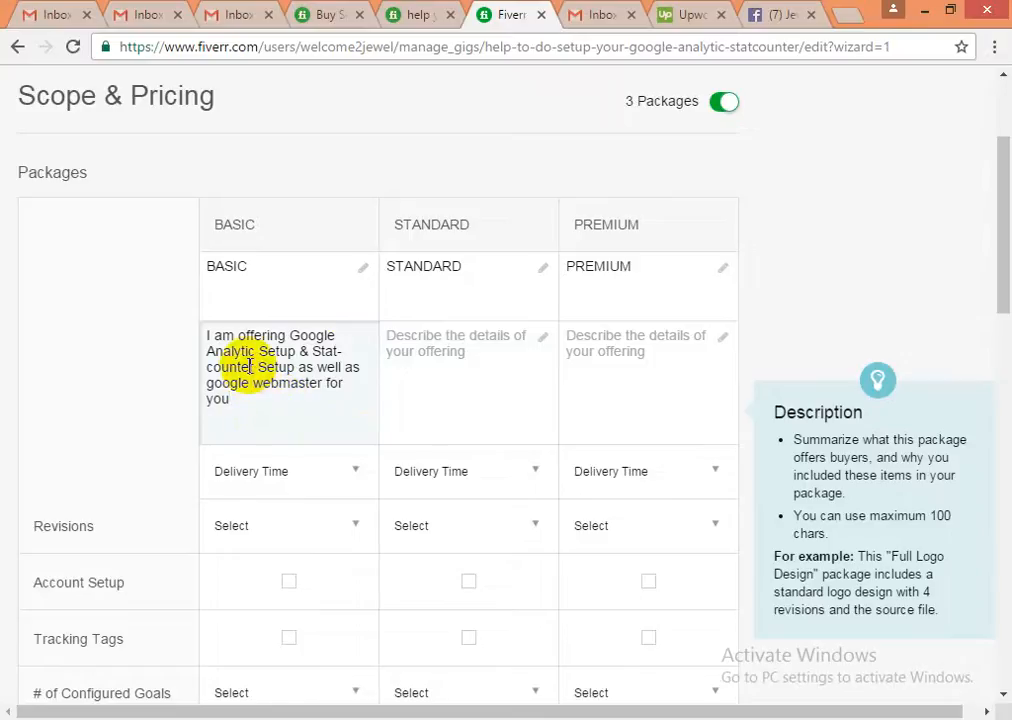
pyautogui.hotkey('ctrl', 'a')
pyautogui.hotkey('ctrl', 'c')
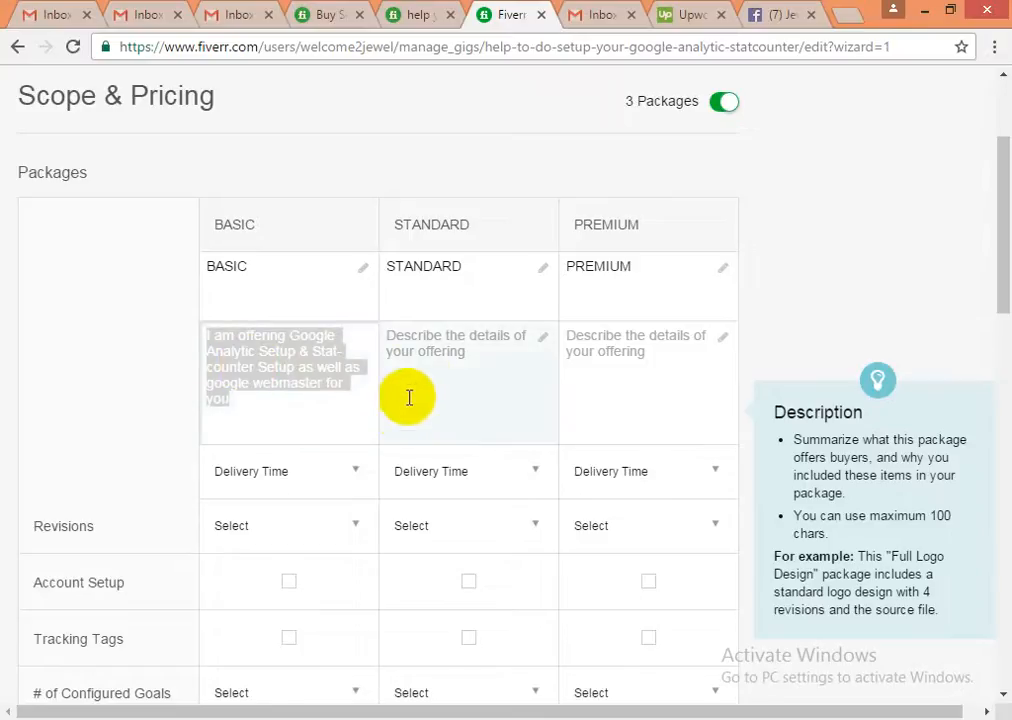
pyautogui.click(413, 350)
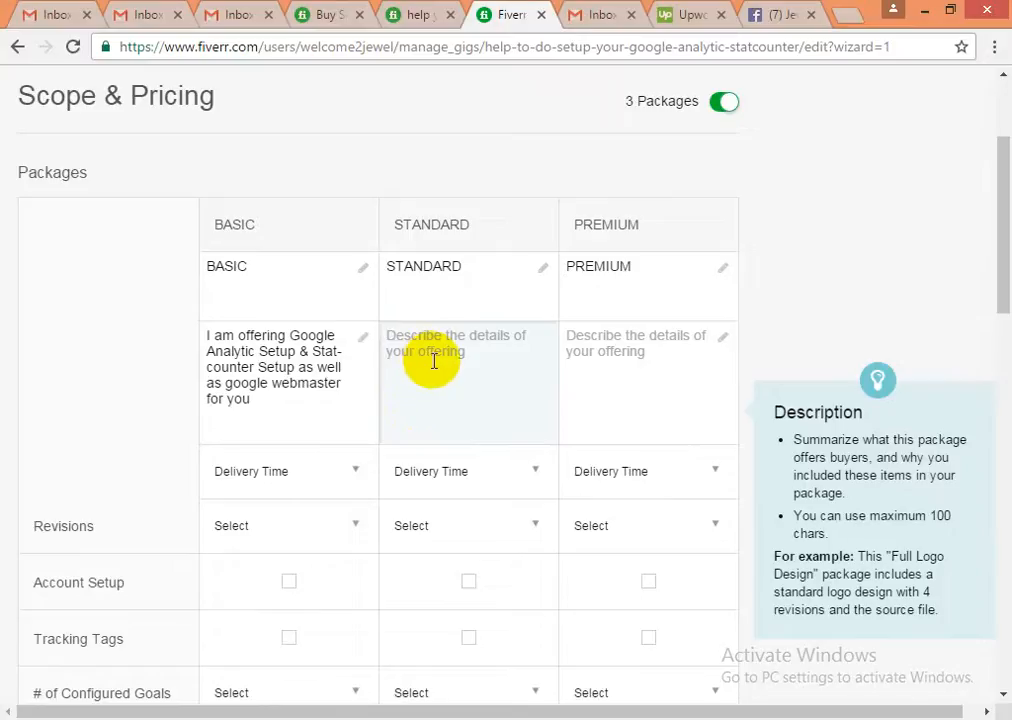
# - Paste the full description into Standard and cut 'as well as google webmaster' from Basic
pyautogui.hotkey('ctrl', 'v')
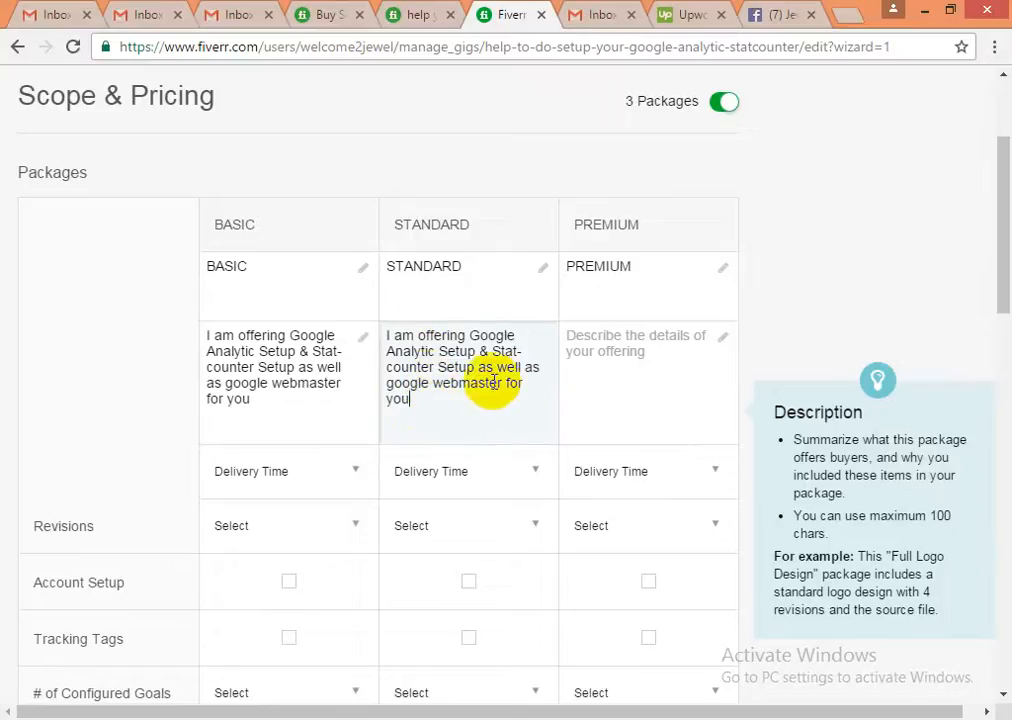
pyautogui.click(298, 368)
pyautogui.moveTo(298, 368)
pyautogui.mouseDown()
pyautogui.moveTo(361, 366)
pyautogui.moveTo(357, 377)
pyautogui.moveTo(323, 384)
pyautogui.mouseUp()
pyautogui.click(289, 350)
pyautogui.press('BackSpace')
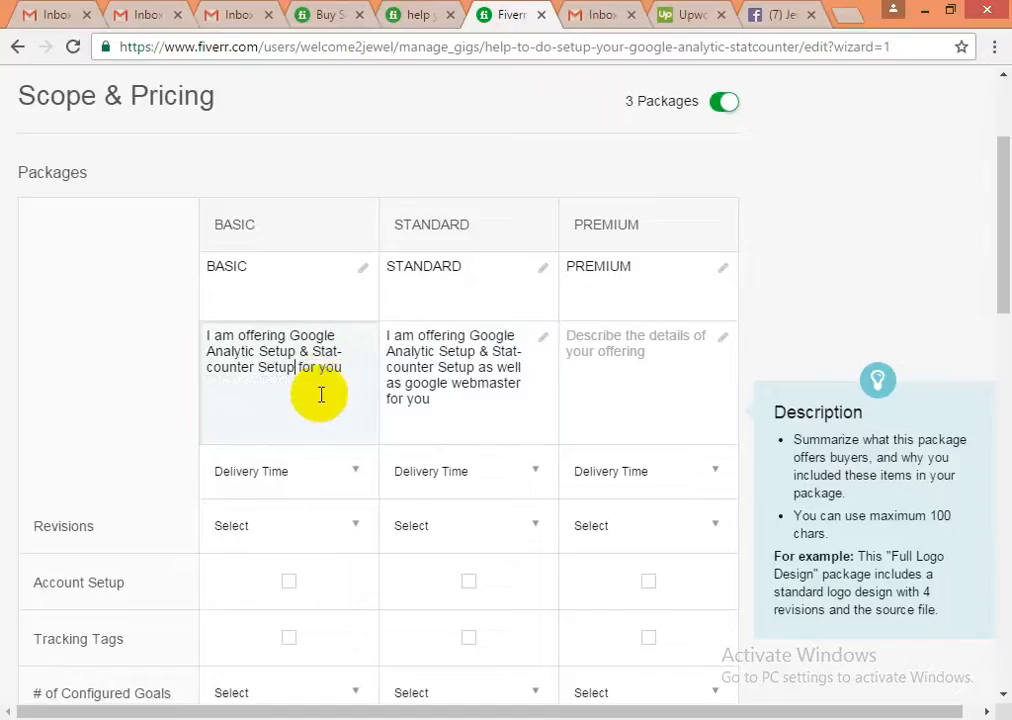
pyautogui.click(348, 371)
# - Copy the Standard description into the Premium package
pyautogui.click(449, 386)
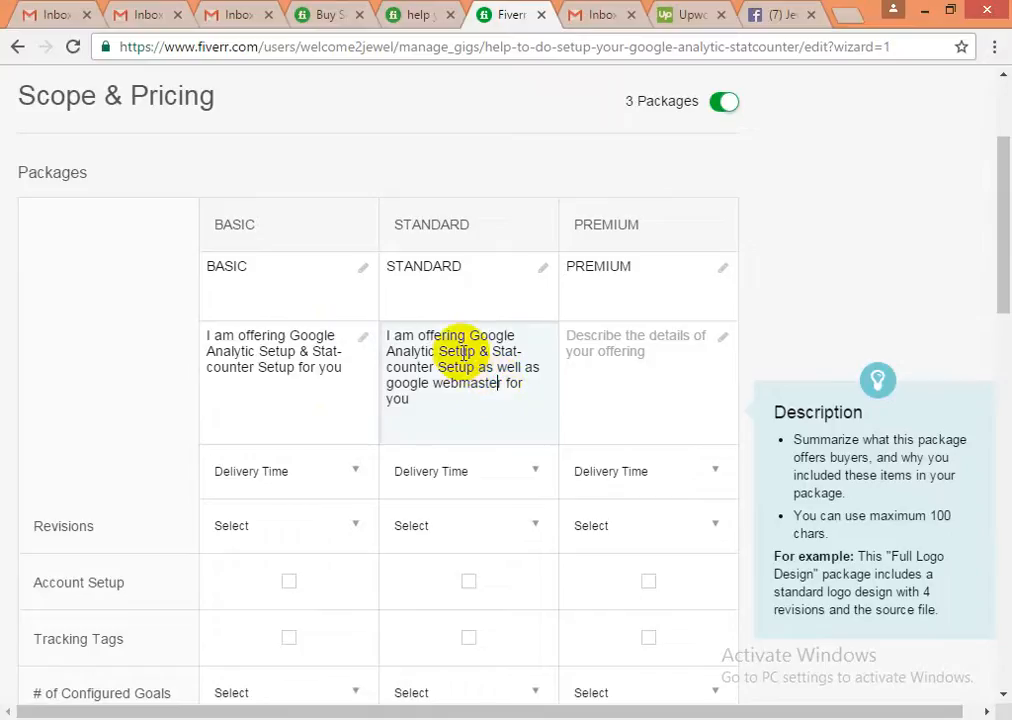
pyautogui.tripleClick(459, 350)
pyautogui.hotkey('ctrl', 'c')
pyautogui.click(610, 350)
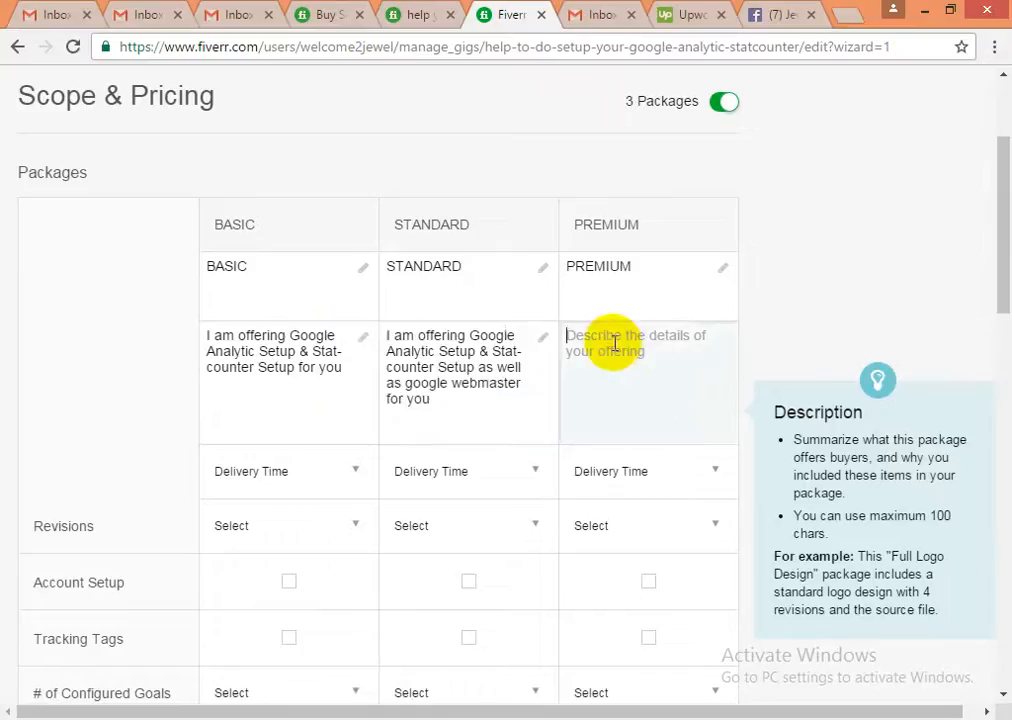
pyautogui.hotkey('ctrl', 'v')
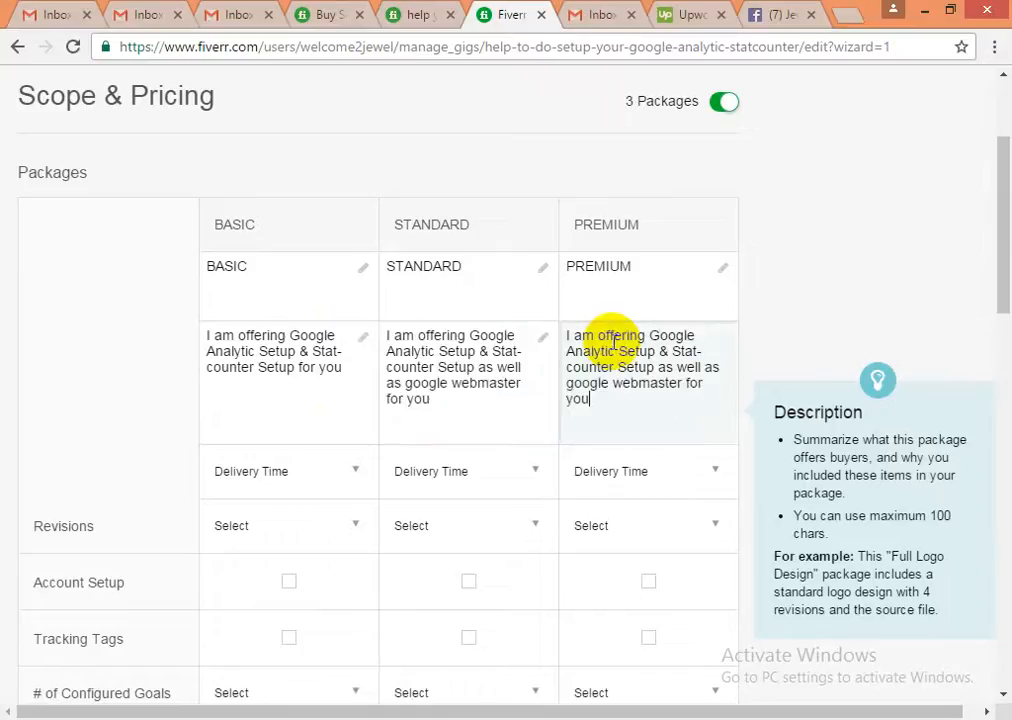
# - Reword the Premium description to include google webmaster and Website report
pyautogui.click(680, 383)
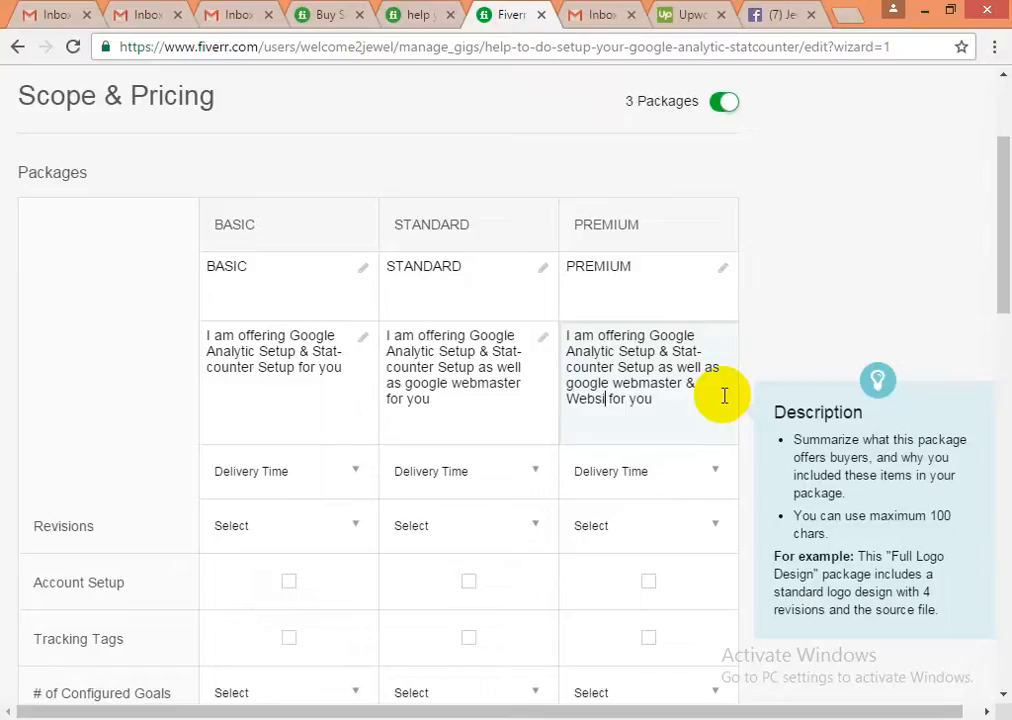
pyautogui.click(639, 384)
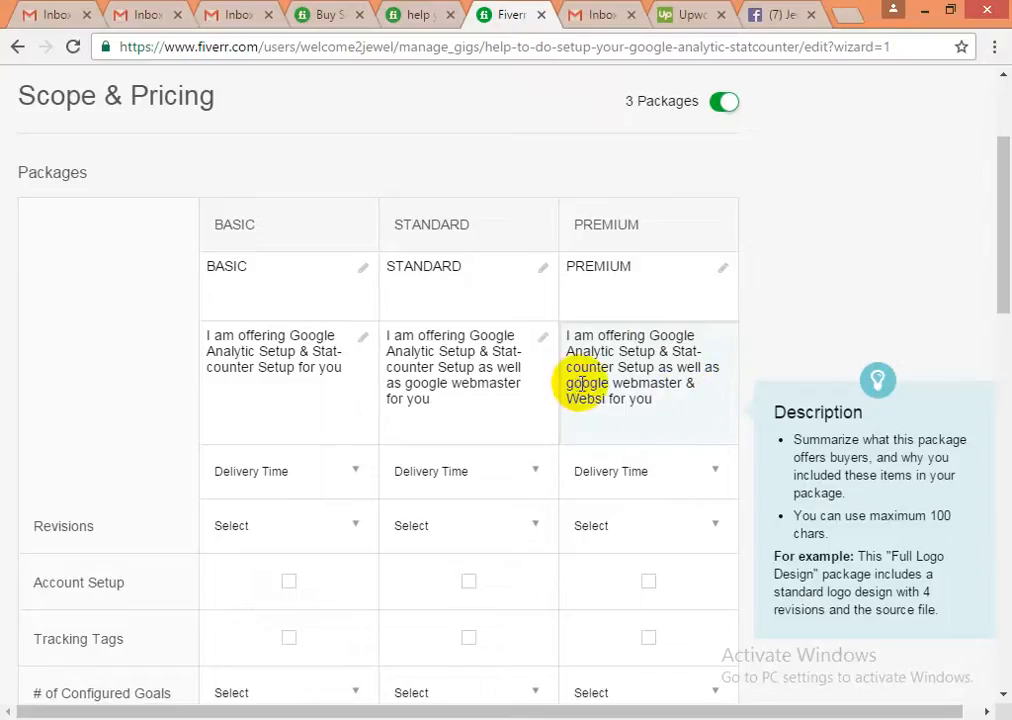
pyautogui.doubleClick(586, 384)
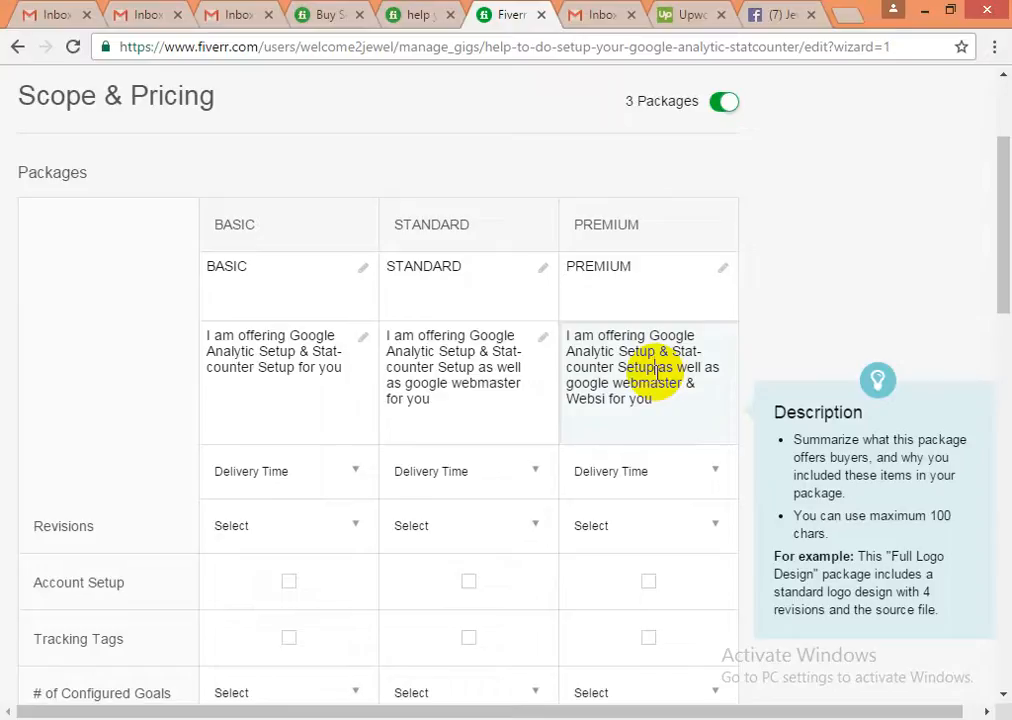
pyautogui.moveTo(655, 366); pyautogui.dragTo(737, 368)
pyautogui.press('BackSpace')
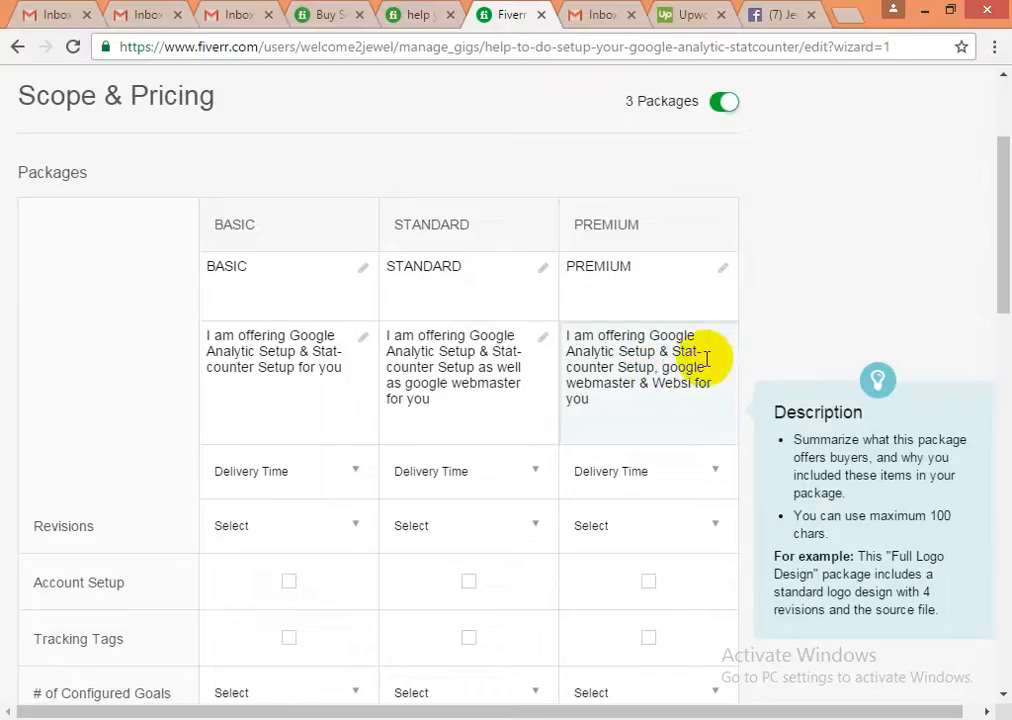
pyautogui.click(674, 351)
pyautogui.press('BackSpace')
pyautogui.press('BackSpace')
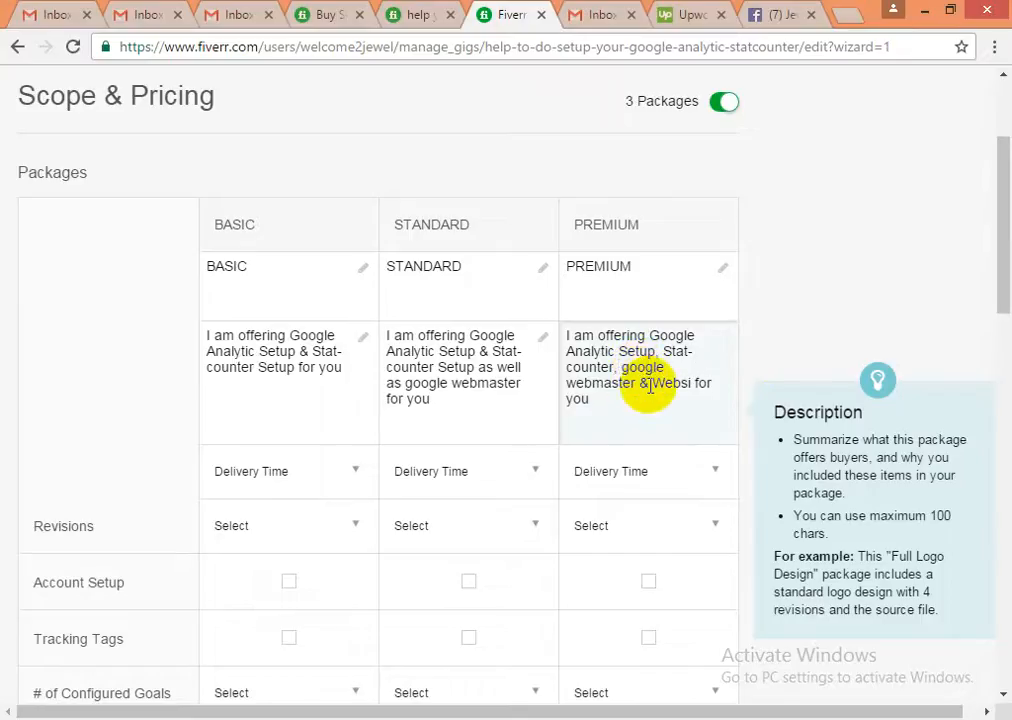
pyautogui.moveTo(650, 385); pyautogui.dragTo(683, 385)
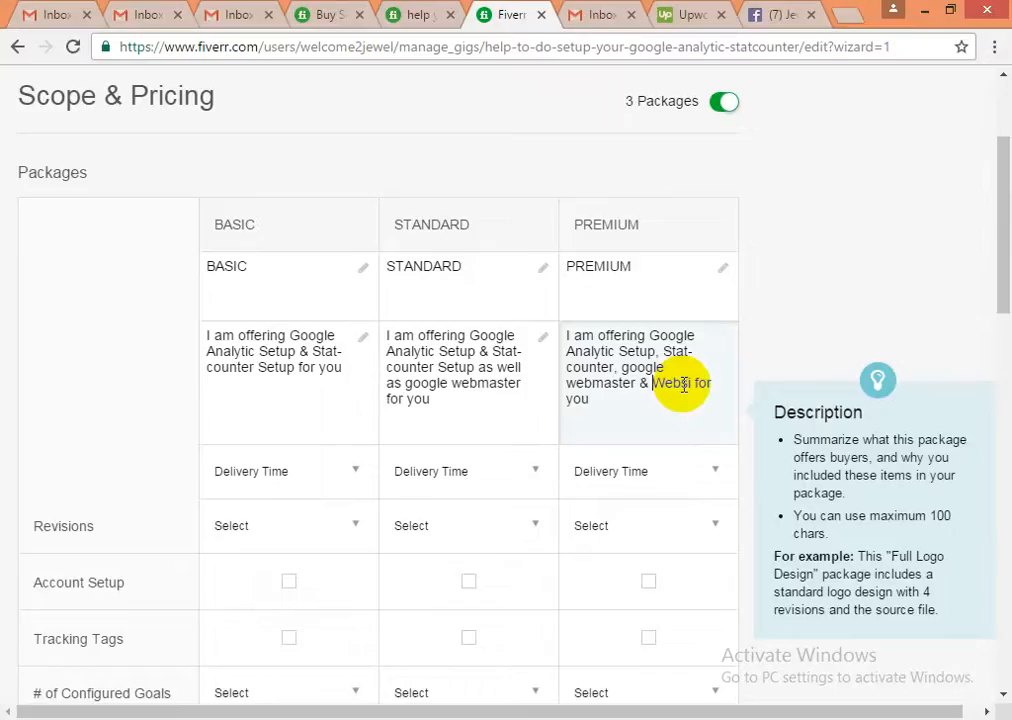
pyautogui.doubleClick(683, 381)
pyautogui.click(700, 383)
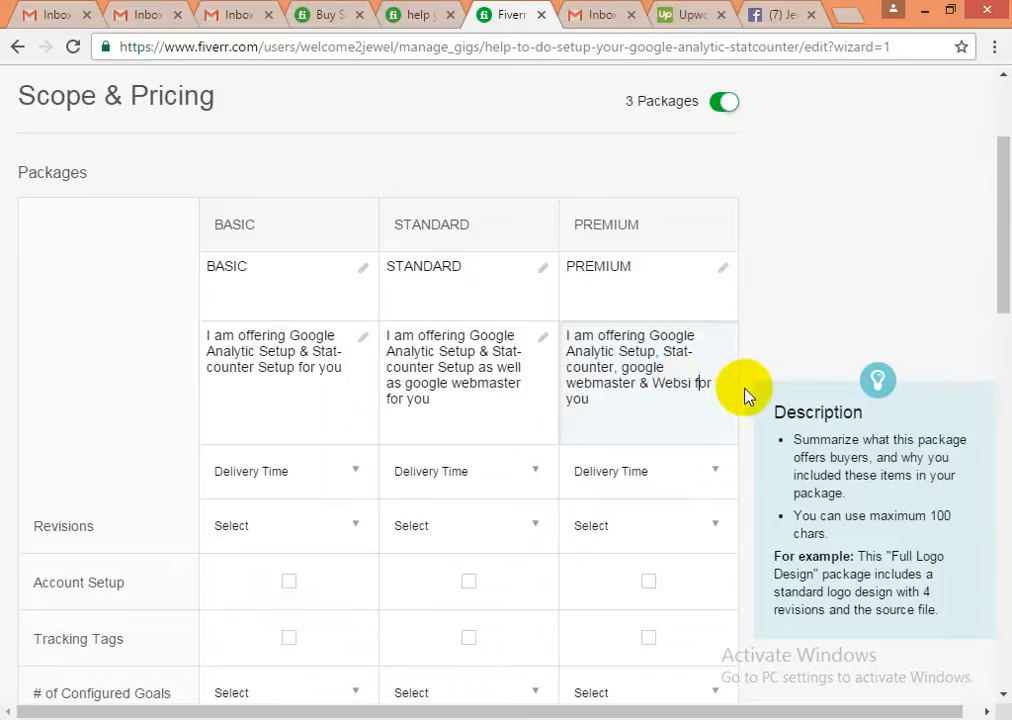
pyautogui.press('Left')
pyautogui.press('Left')
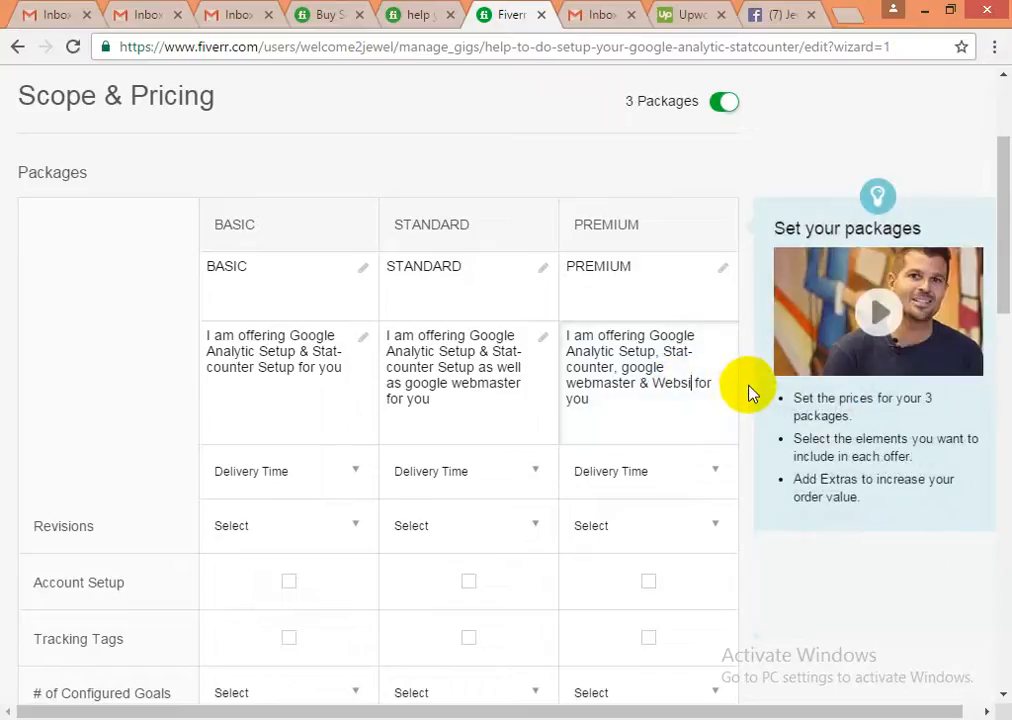
pyautogui.write('te report')
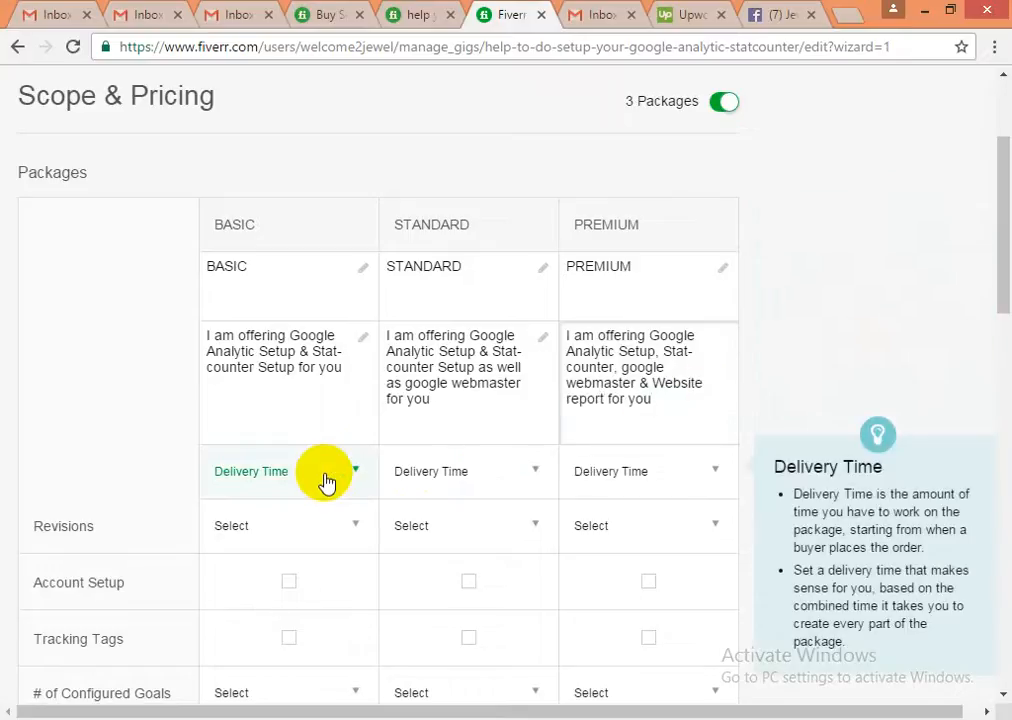
# - Set delivery times to 1 Day for Basic and 2 Days for Standard and Premium
pyautogui.click(326, 482)
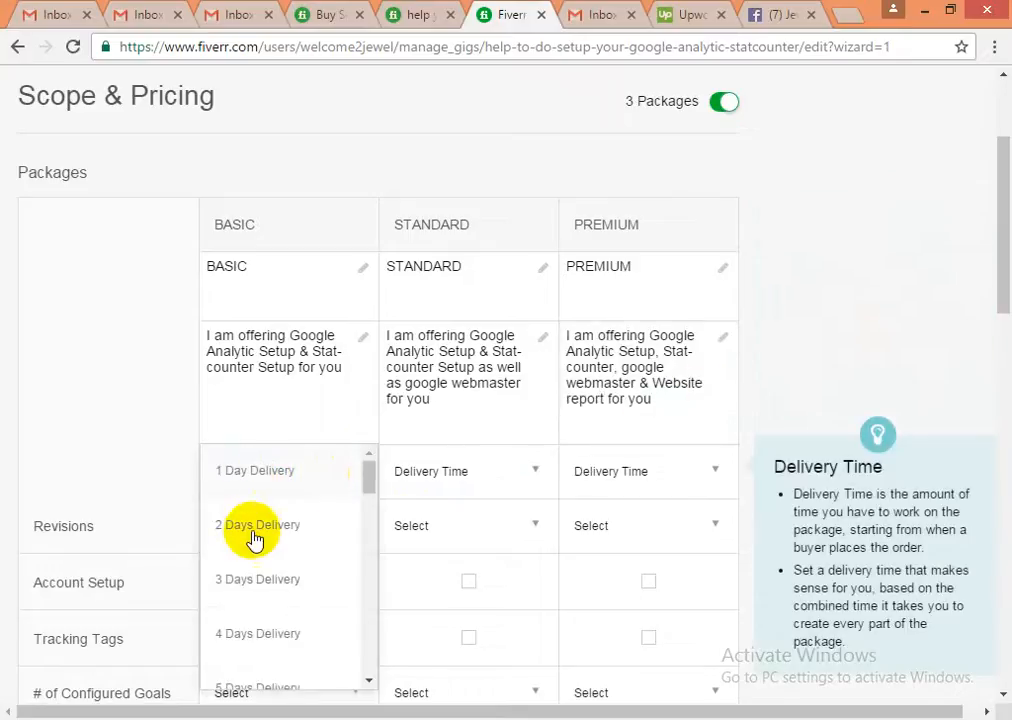
pyautogui.click(253, 476)
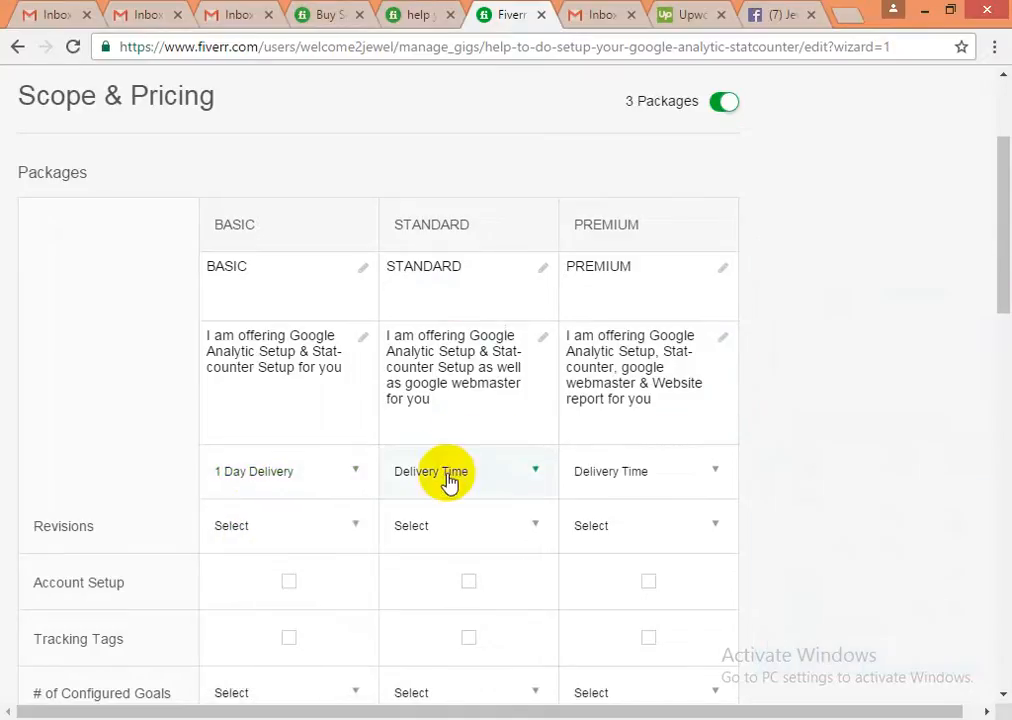
pyautogui.click(295, 476)
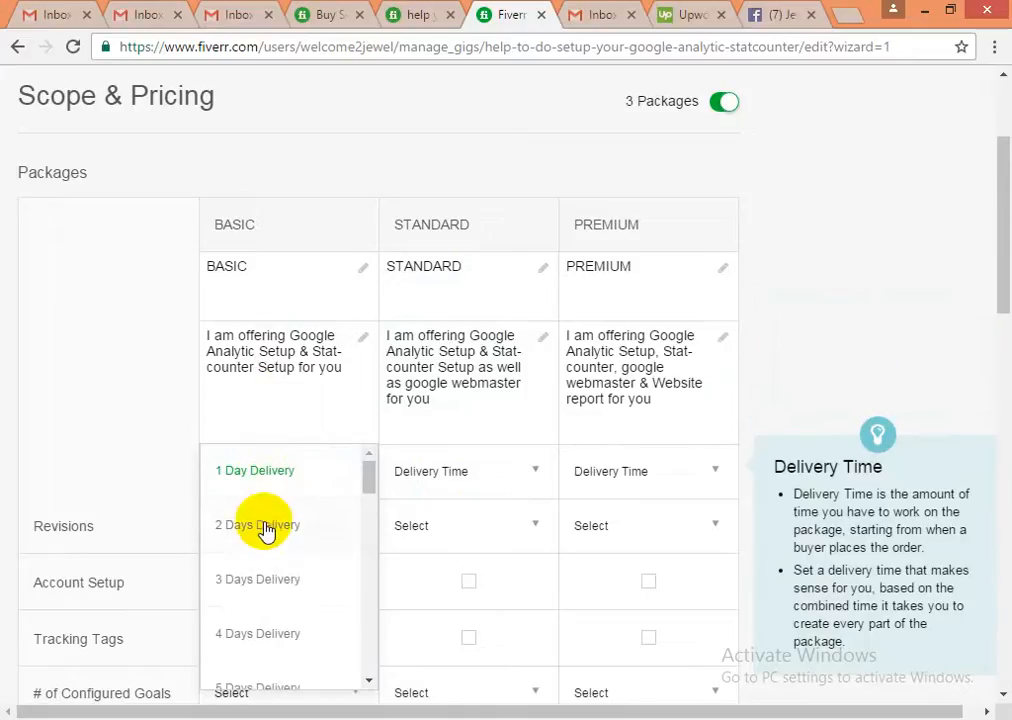
pyautogui.click(264, 476)
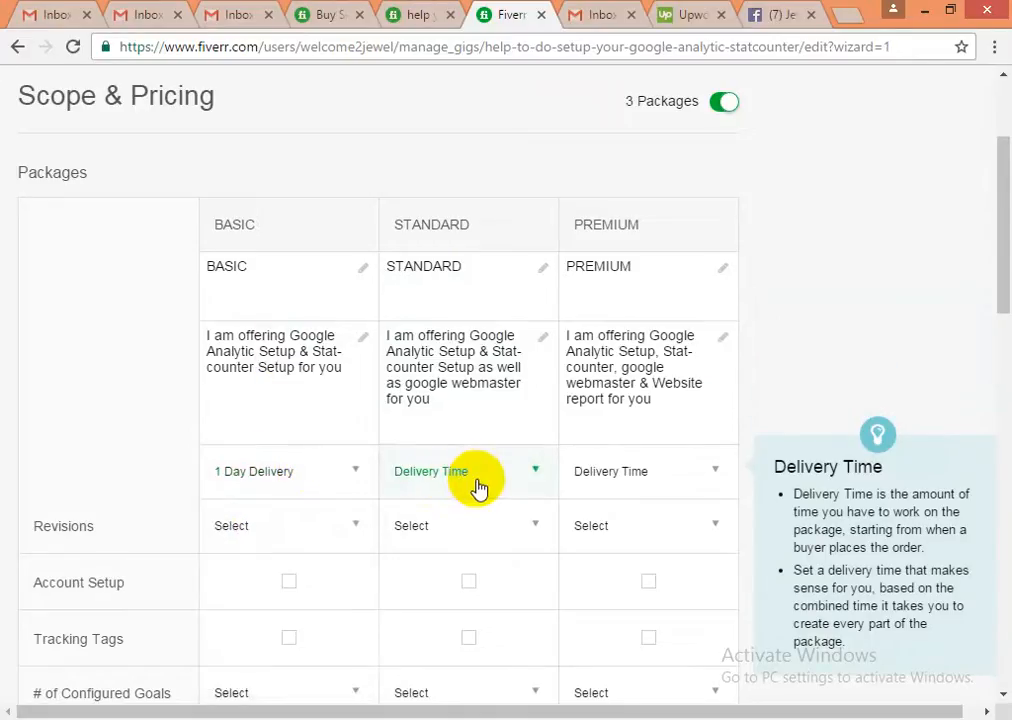
pyautogui.click(478, 488)
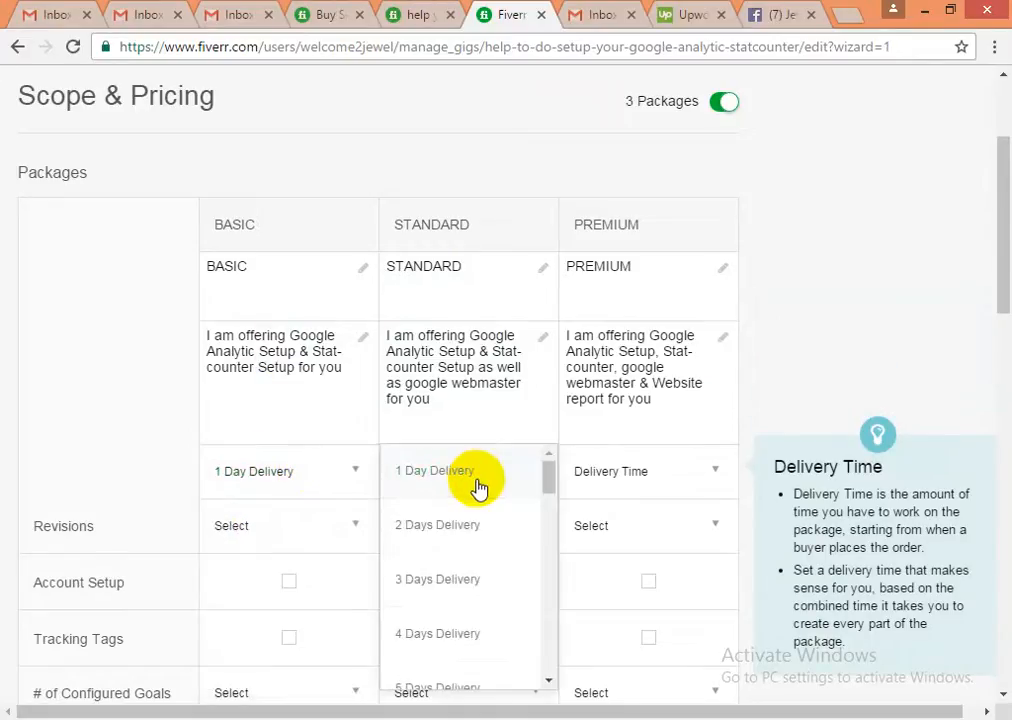
pyautogui.click(437, 532)
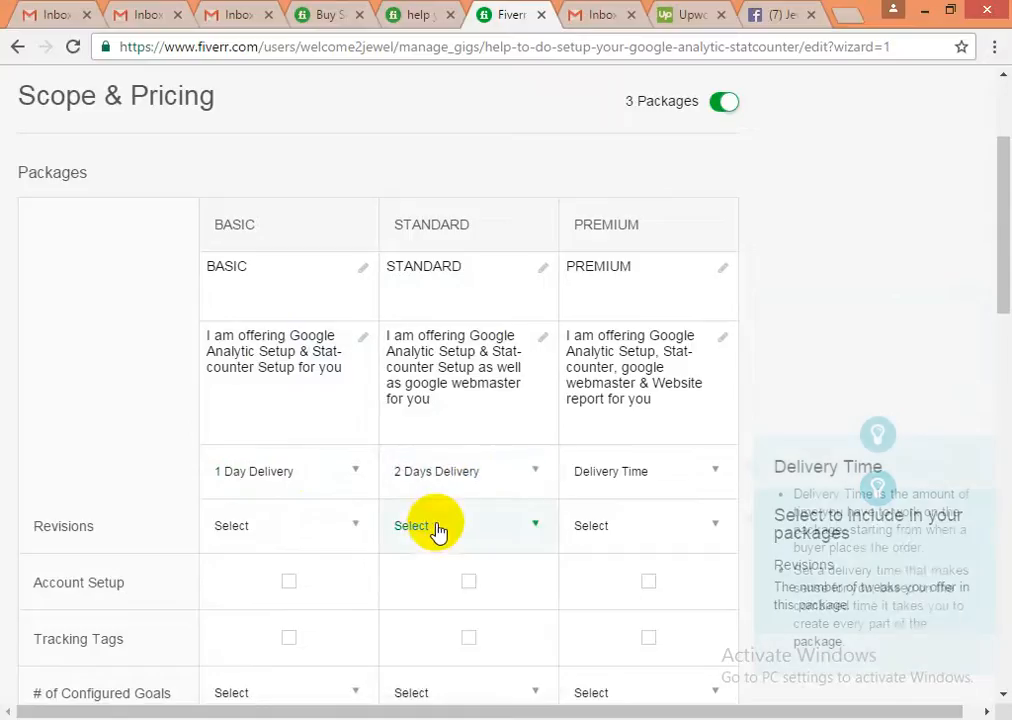
pyautogui.click(668, 485)
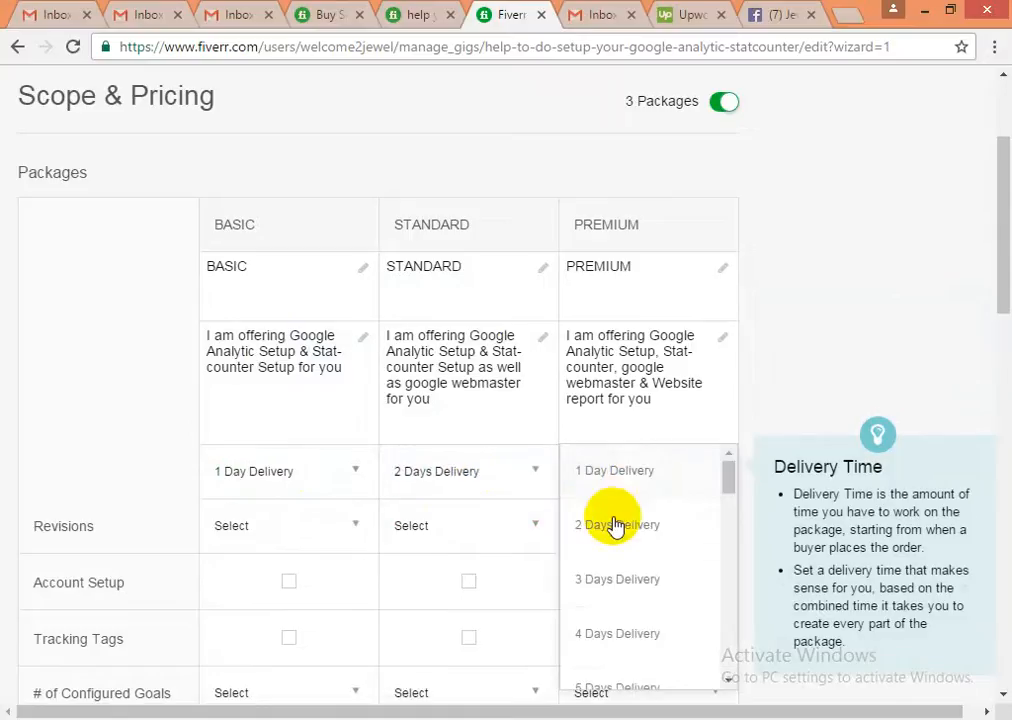
pyautogui.click(612, 528)
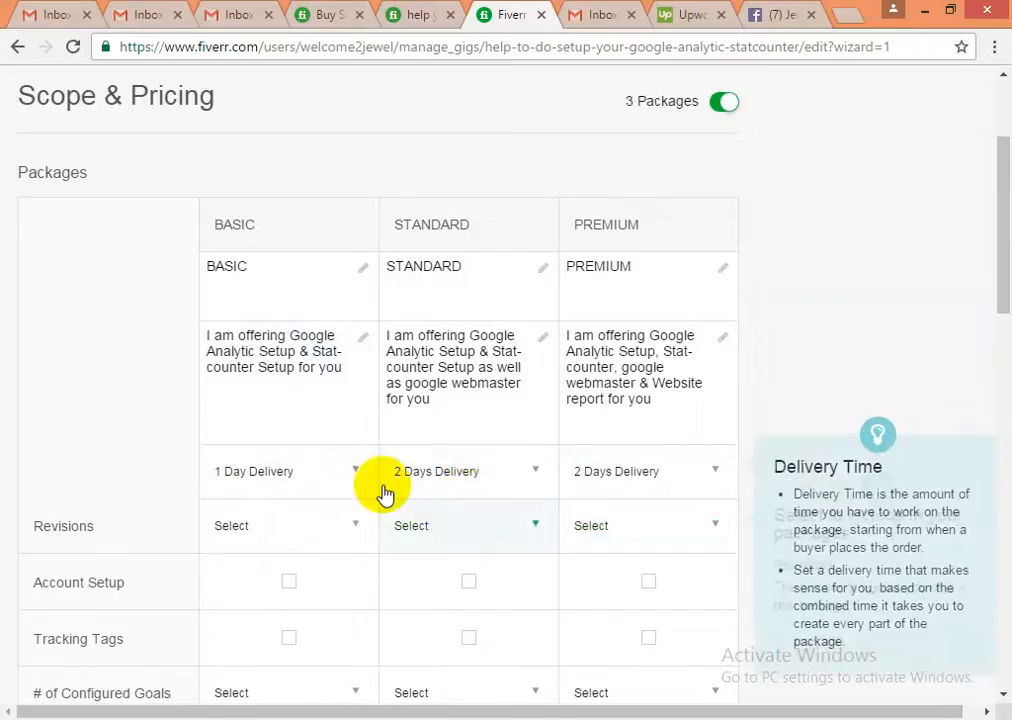
# - Set revisions to 2 for Basic, Standard and Premium
pyautogui.click(233, 533)
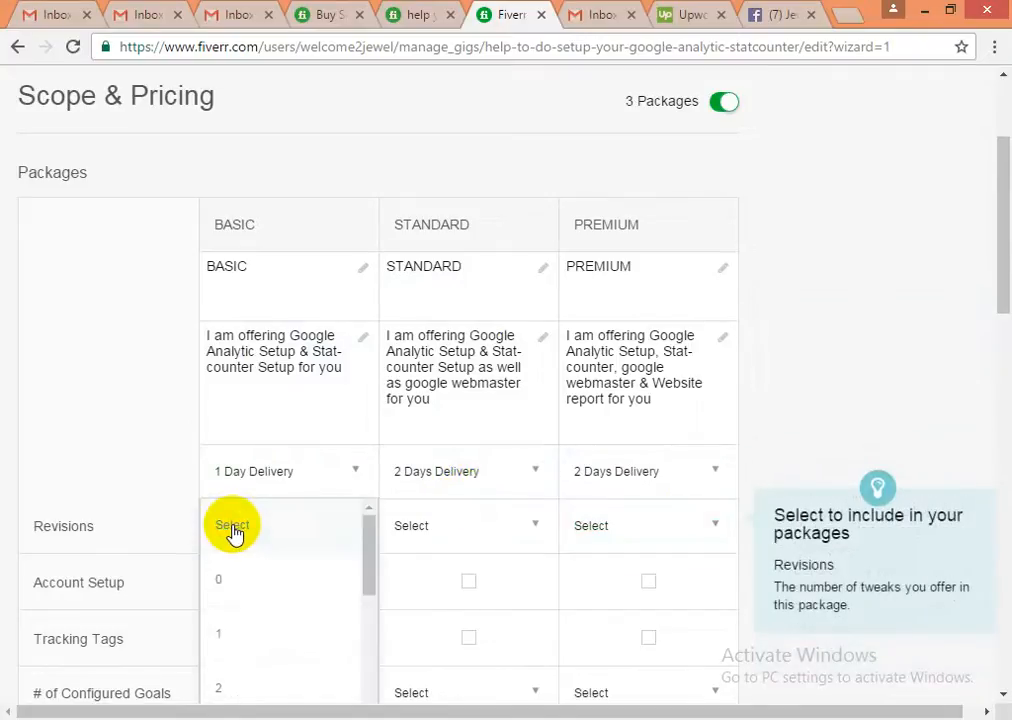
pyautogui.scroll(-1, 232, 550)
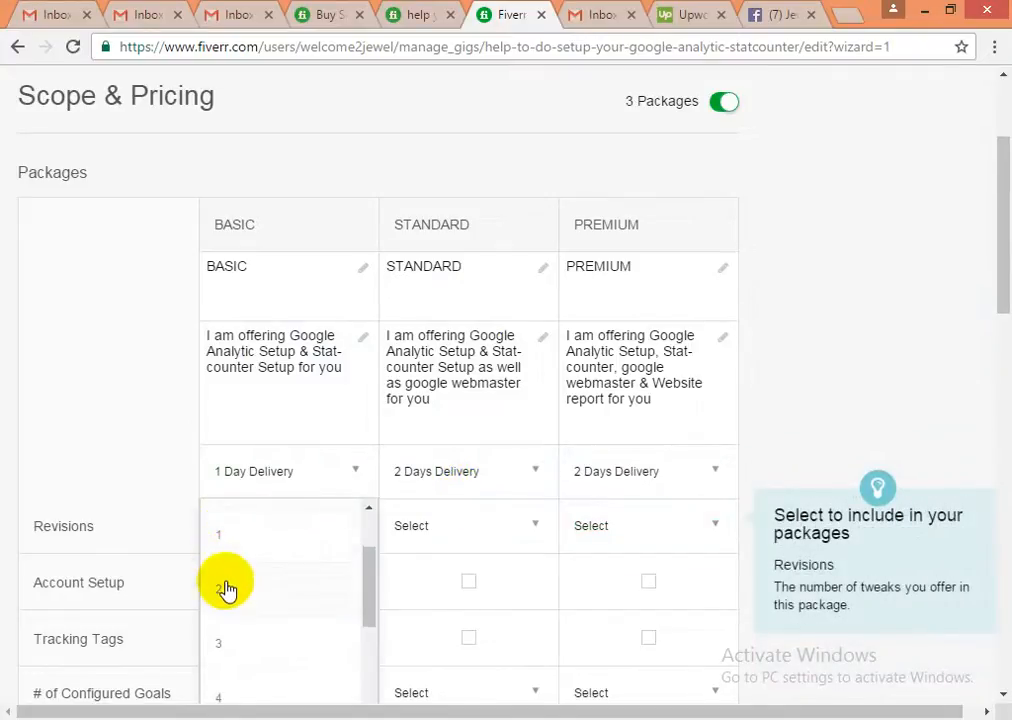
pyautogui.click(226, 592)
pyautogui.click(426, 537)
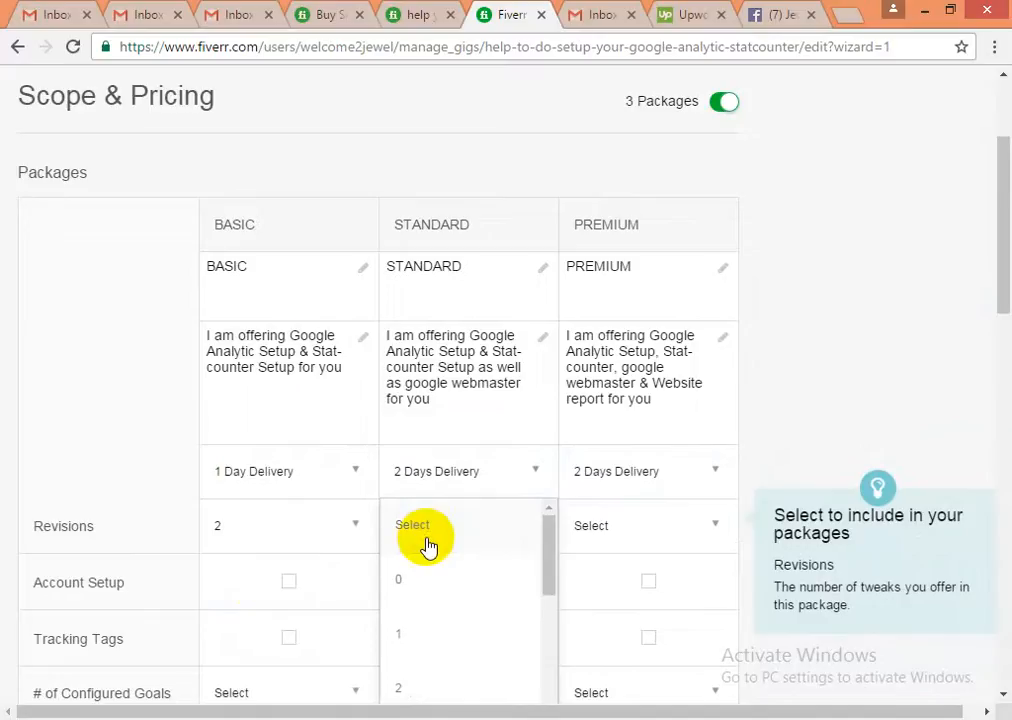
pyautogui.click(405, 688)
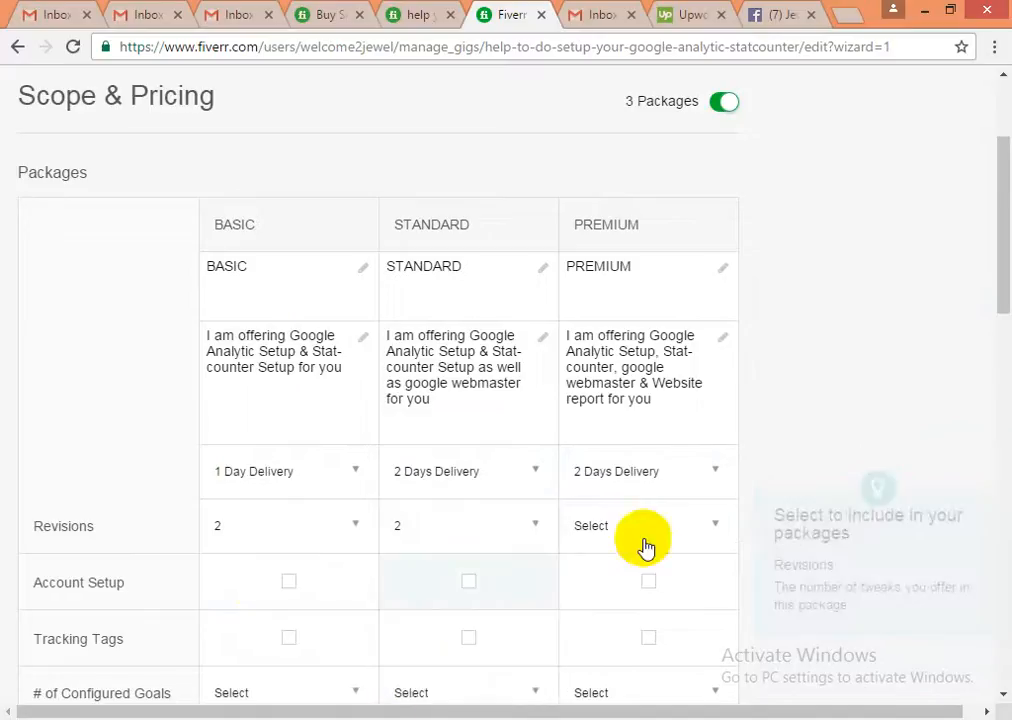
pyautogui.click(668, 537)
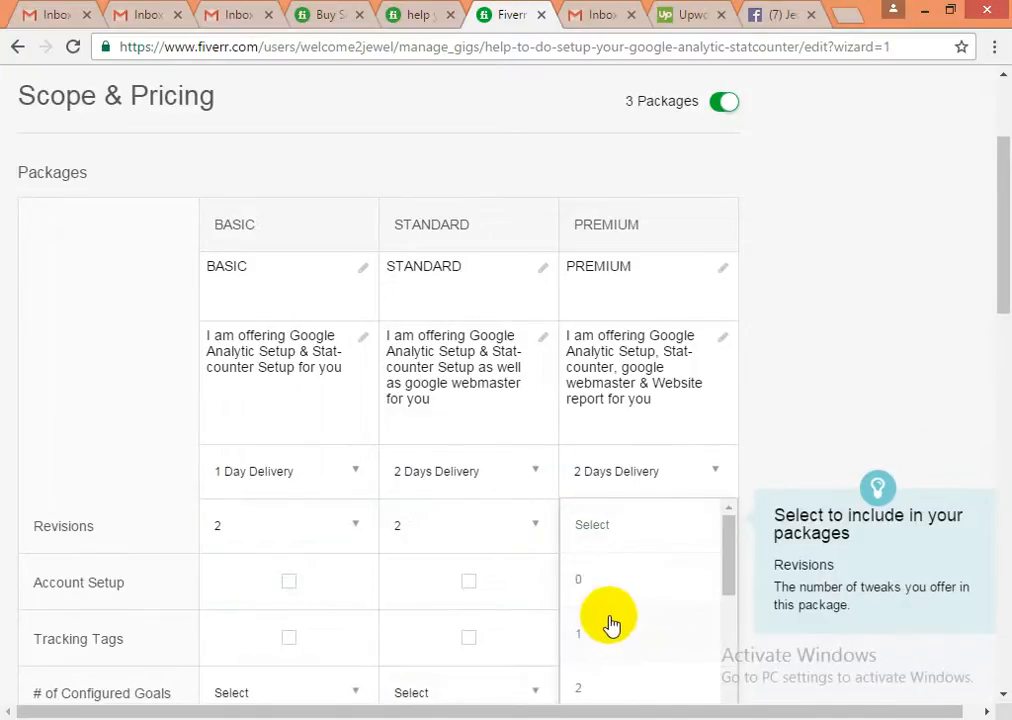
pyautogui.click(580, 693)
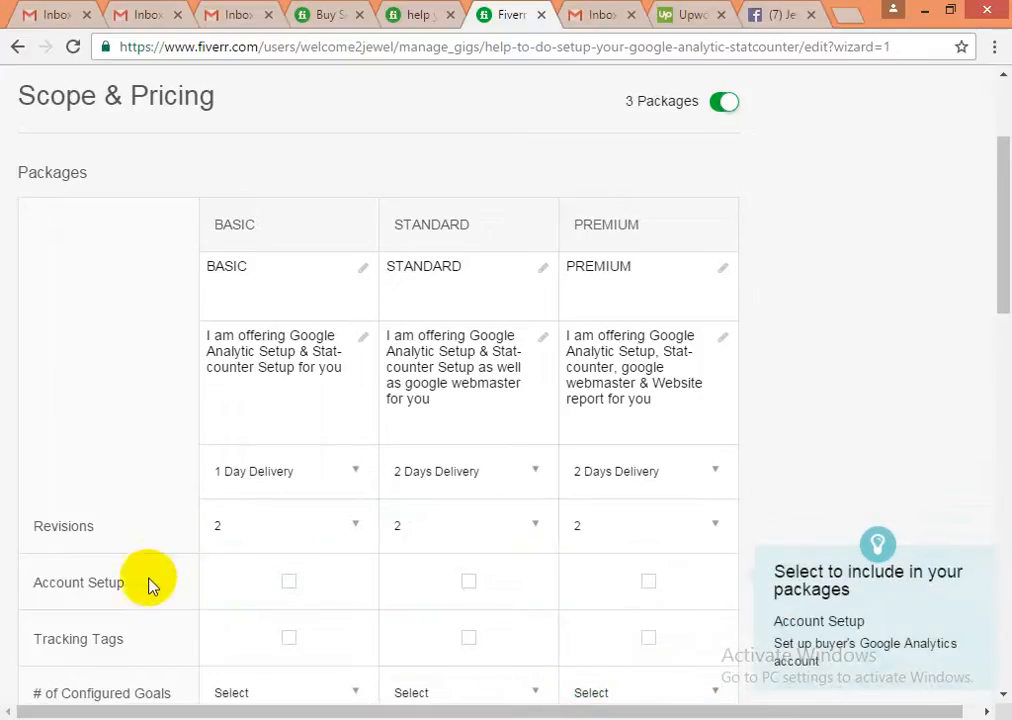
# - Include Account Setup in all three packages and Tracking Tags in Standard
pyautogui.click(287, 585)
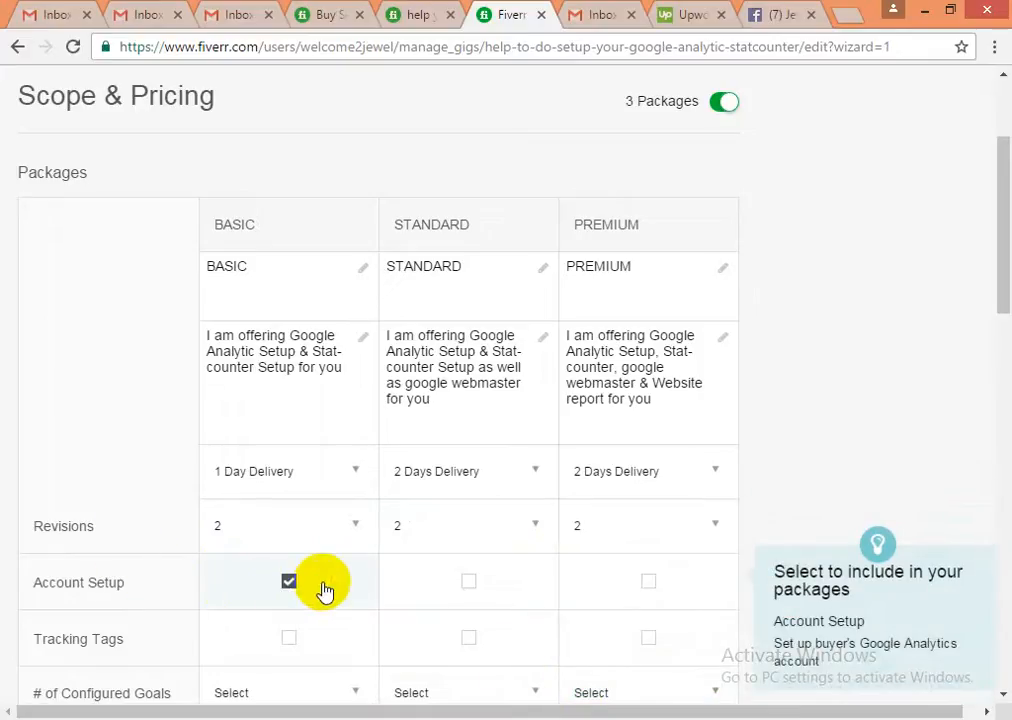
pyautogui.scroll(-1, 327, 590)
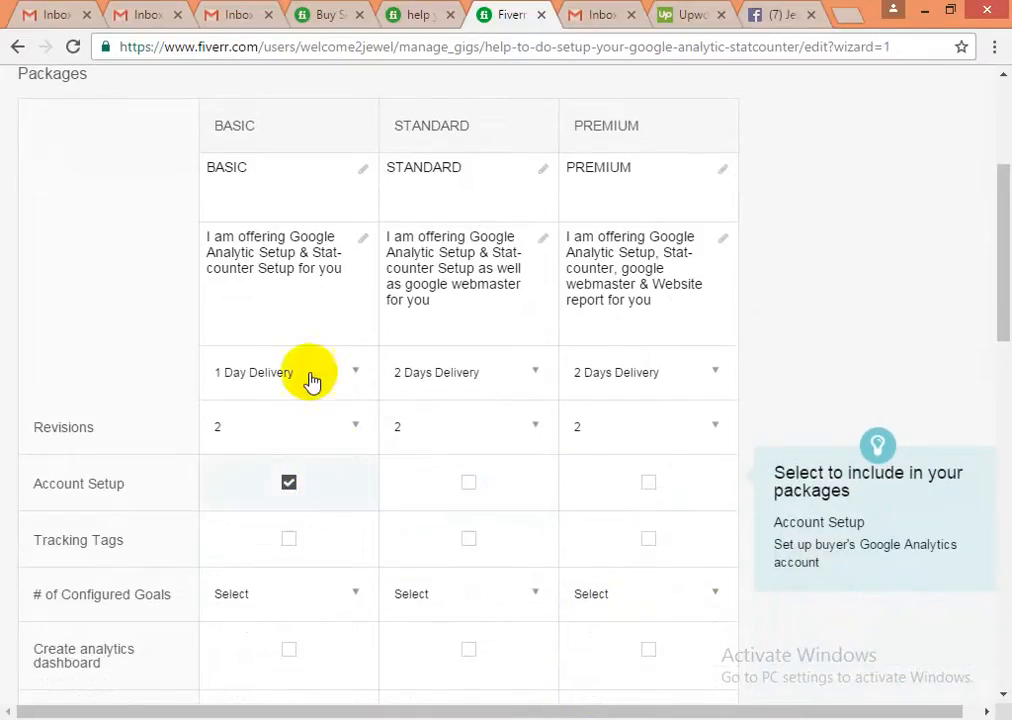
pyautogui.click(449, 485)
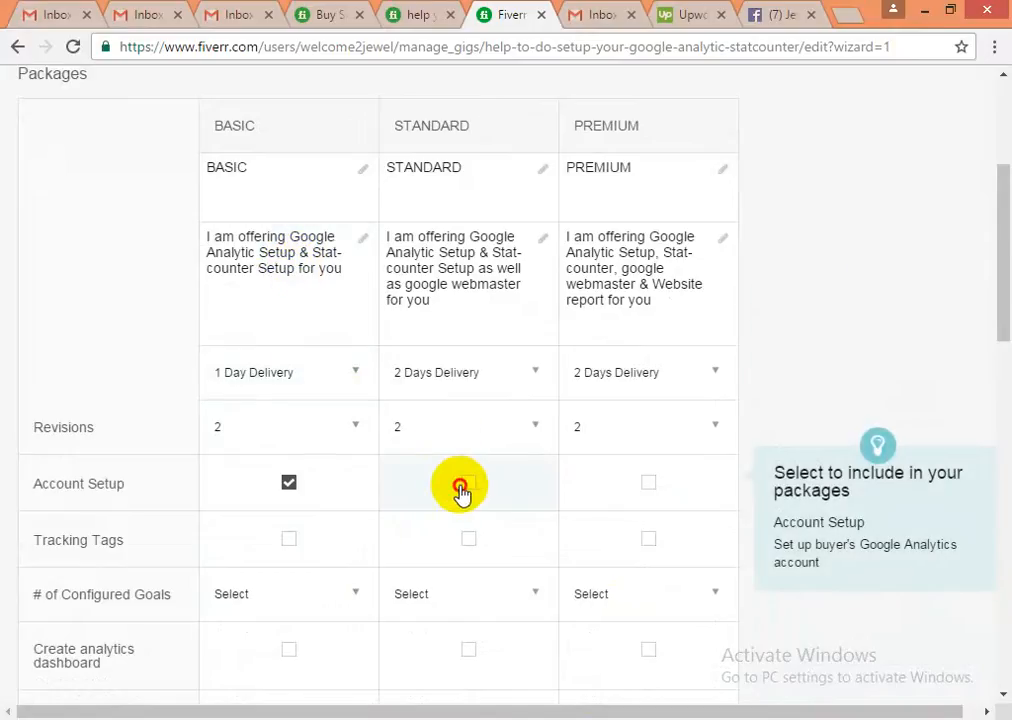
pyautogui.click(643, 490)
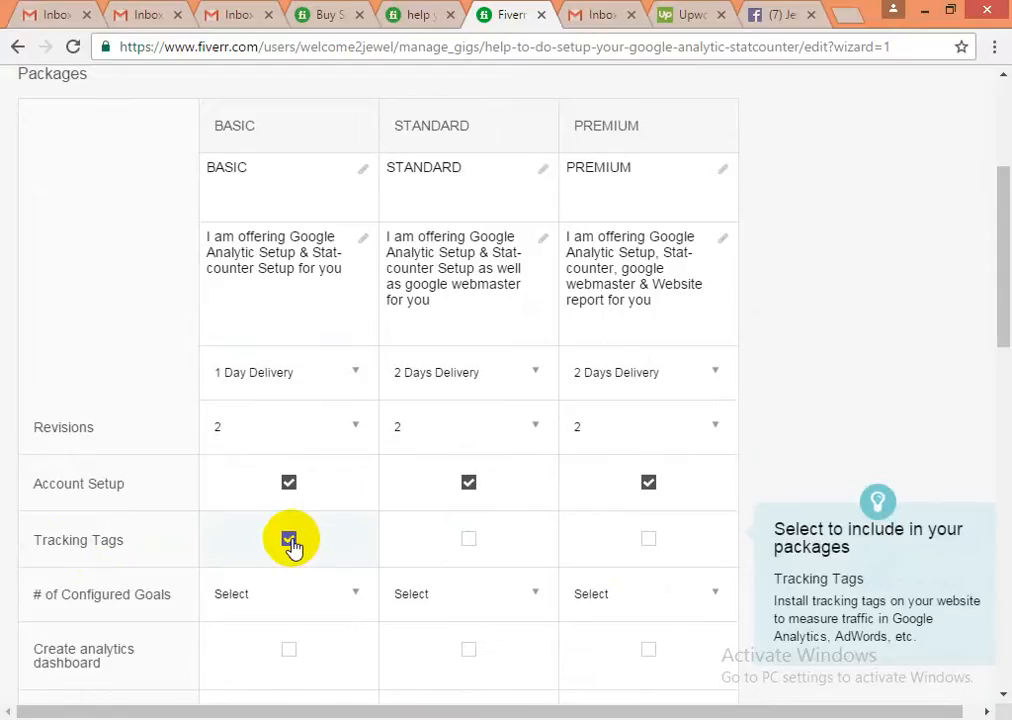
pyautogui.click(527, 554)
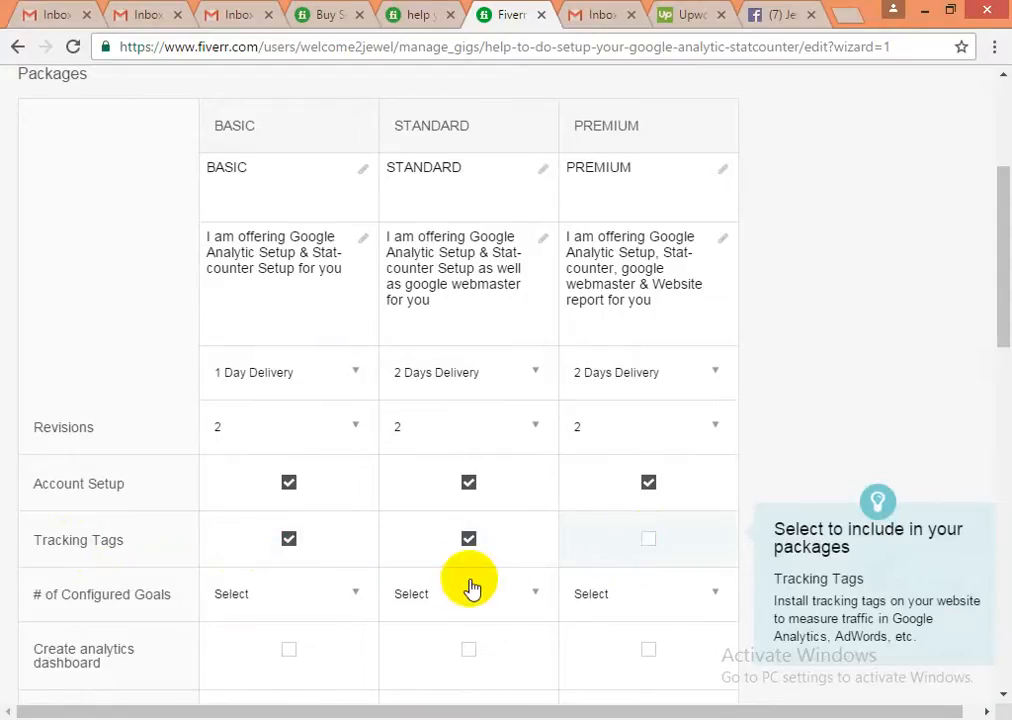
pyautogui.scroll(-2, 430, 580)
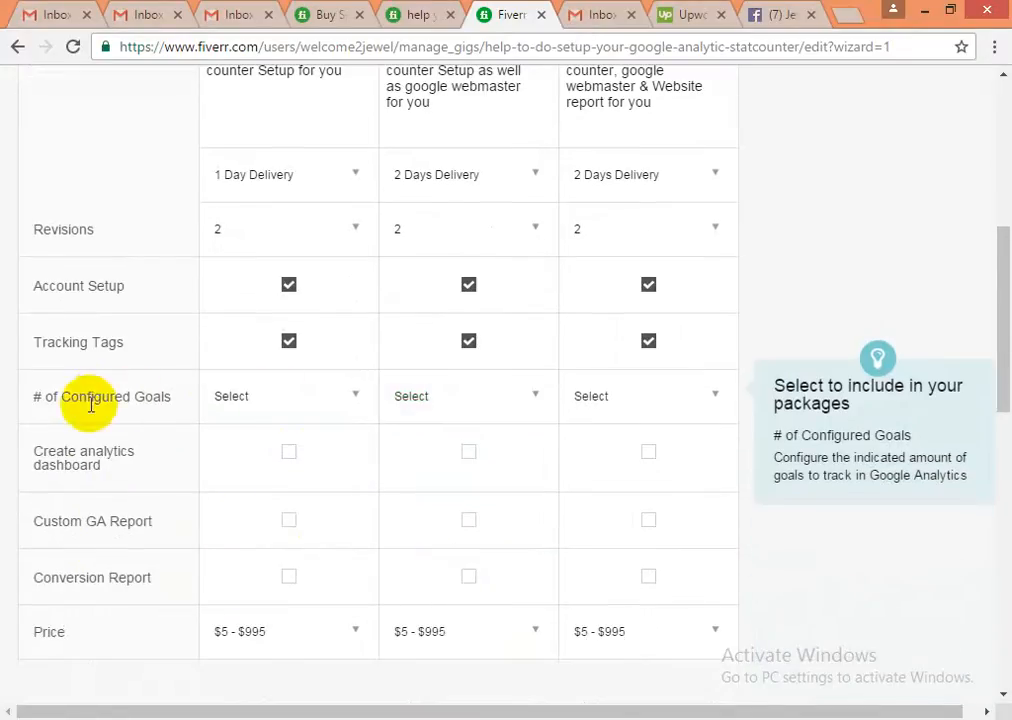
# - Leave Basic's configured goals unset and add Create analytics dashboard to Standard and Premium
pyautogui.click(327, 404)
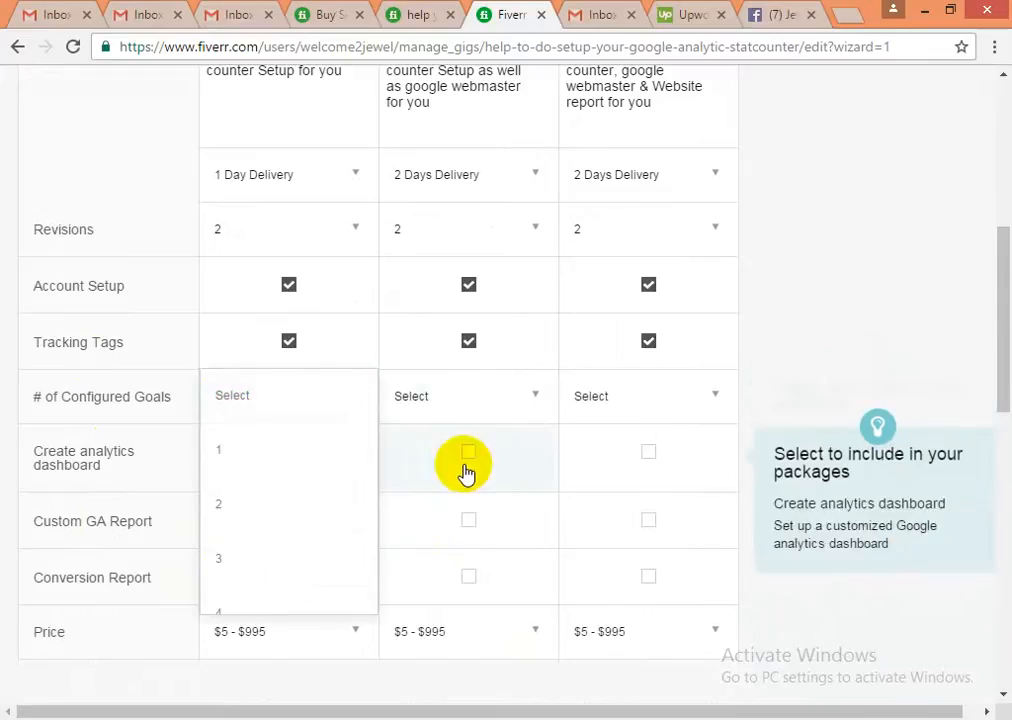
pyautogui.click(777, 384)
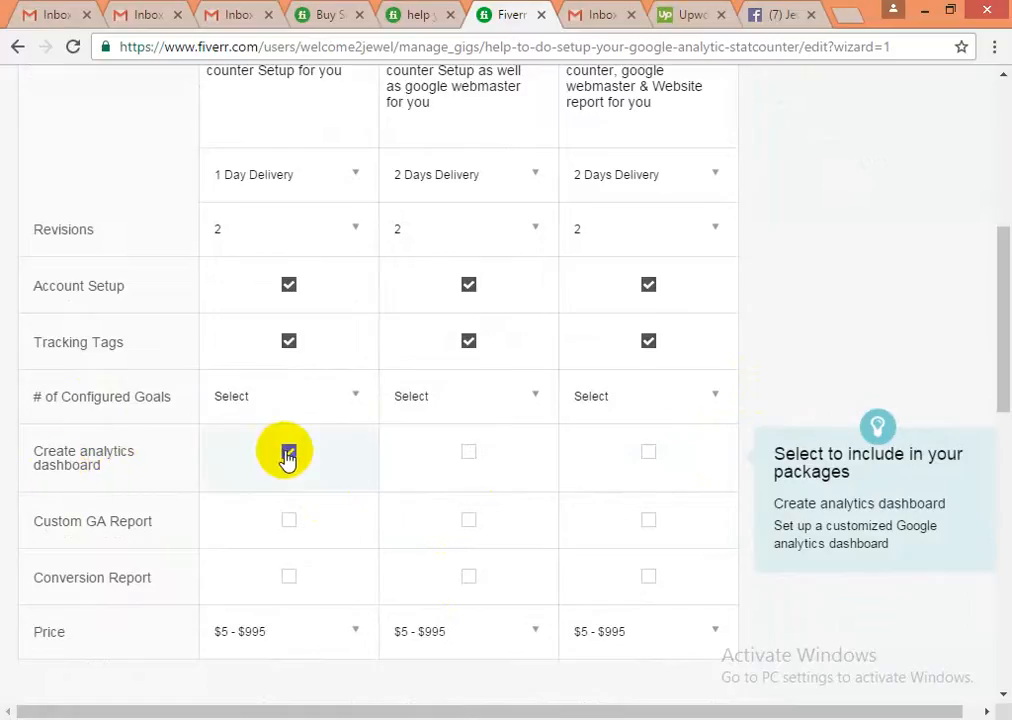
pyautogui.click(469, 462)
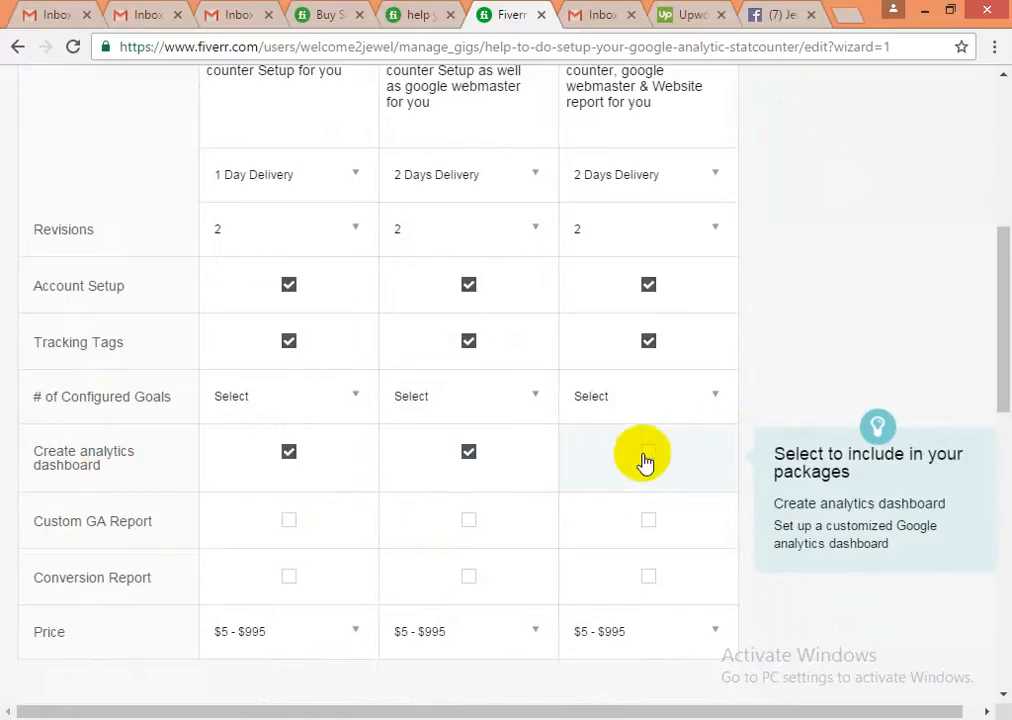
pyautogui.click(646, 455)
pyautogui.moveTo(124, 527)
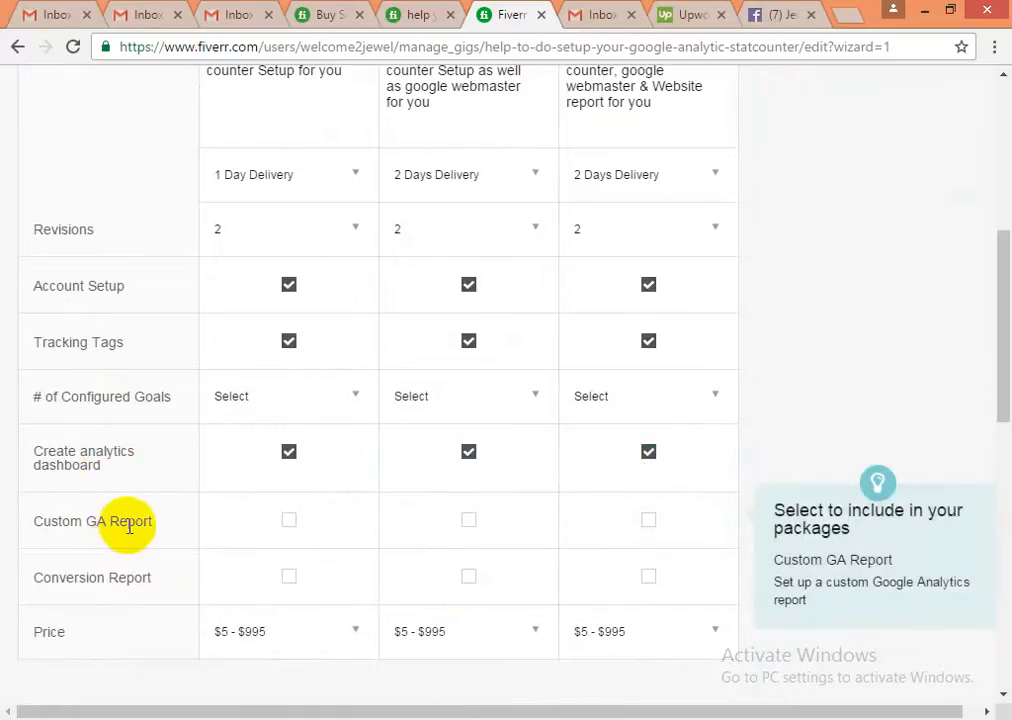
pyautogui.scroll(-1, 129, 533)
pyautogui.moveTo(63, 497)
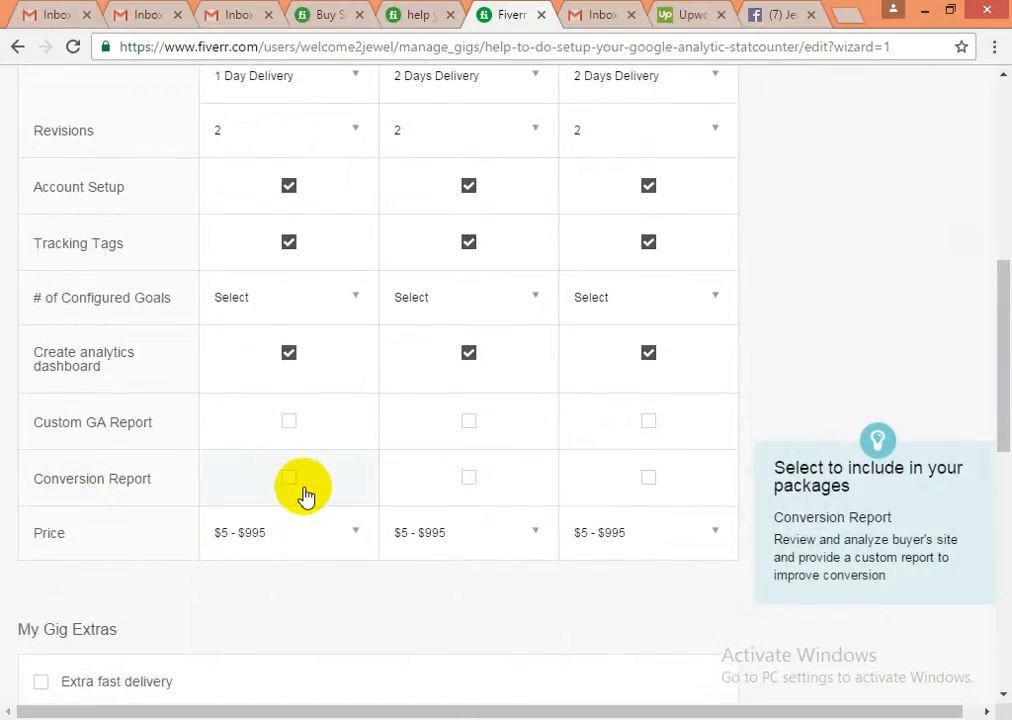
# - Set the Basic package price to $5
pyautogui.moveTo(242, 542)
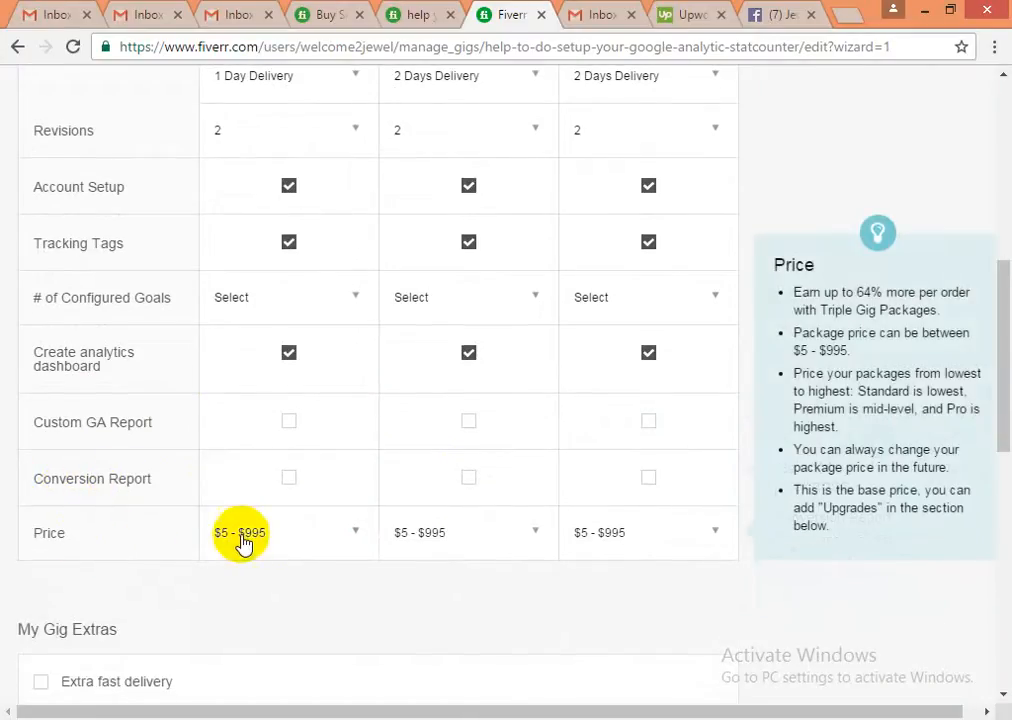
pyautogui.click(311, 542)
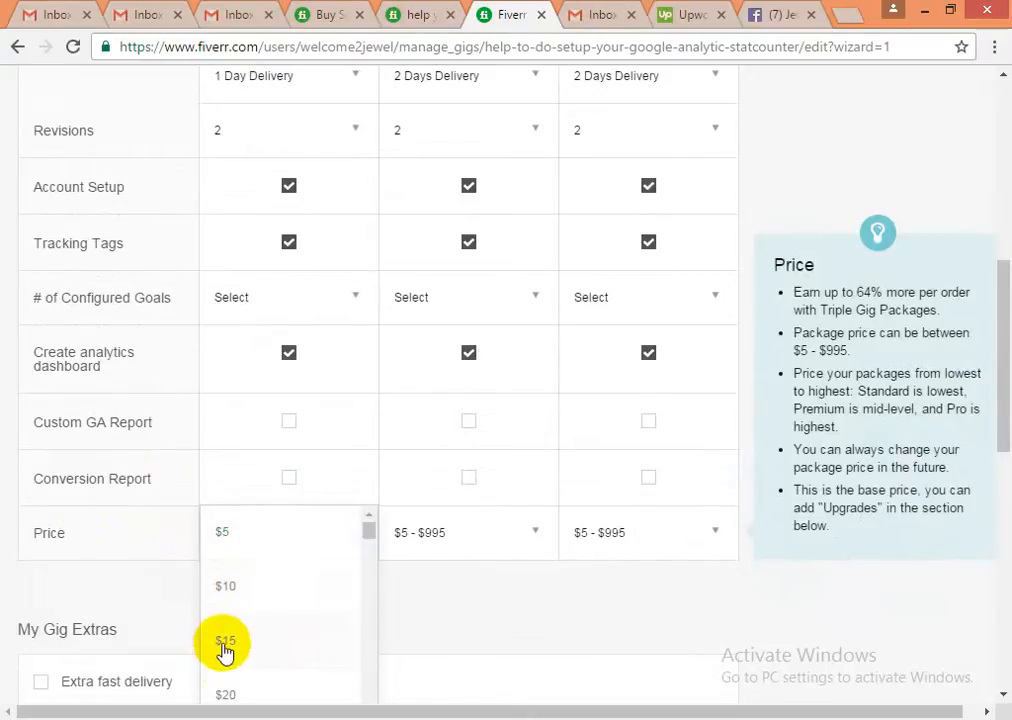
pyautogui.click(221, 540)
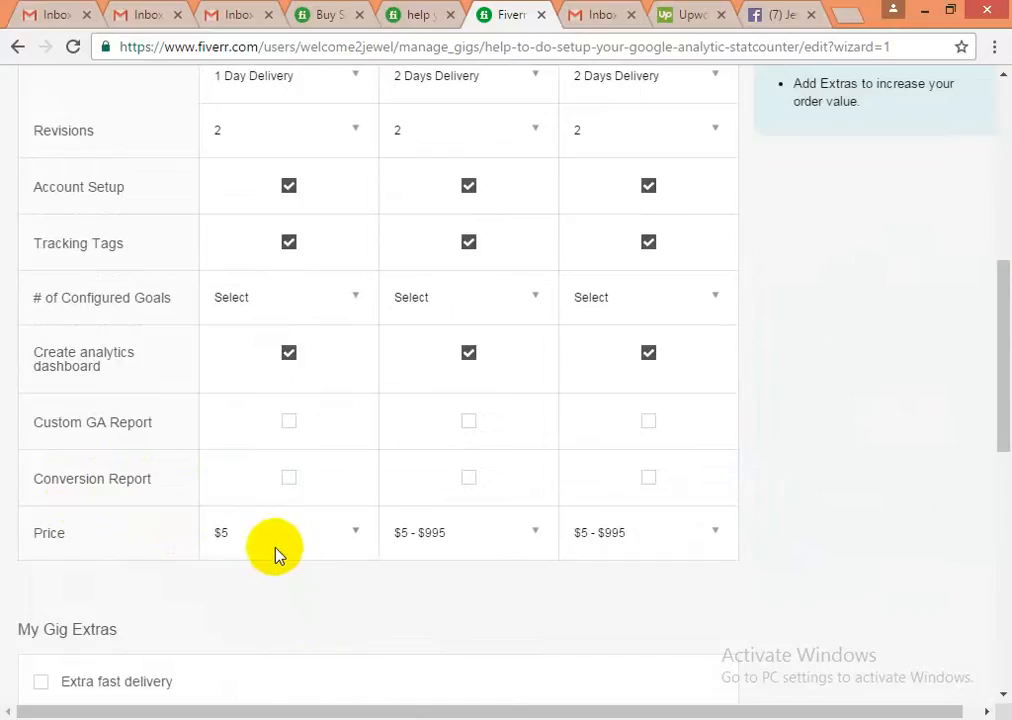
# - Untick Tracking Tags in the Basic and Standard packages
pyautogui.scroll(1, 268, 585)
pyautogui.scroll(2, 268, 585)
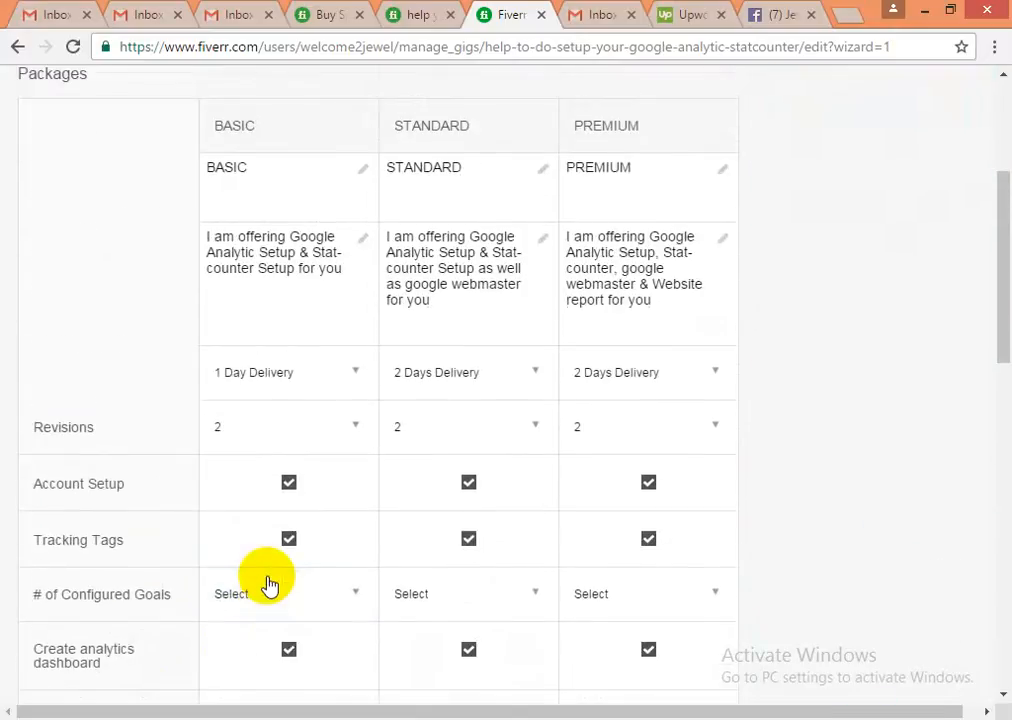
pyautogui.scroll(1, 268, 585)
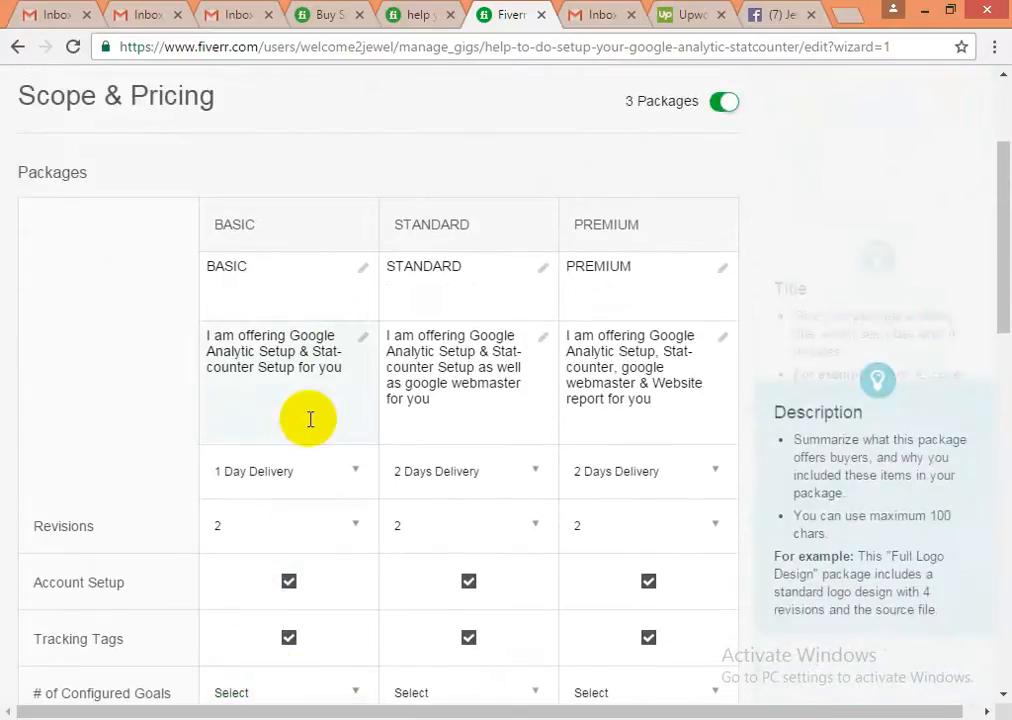
pyautogui.scroll(-4, 276, 533)
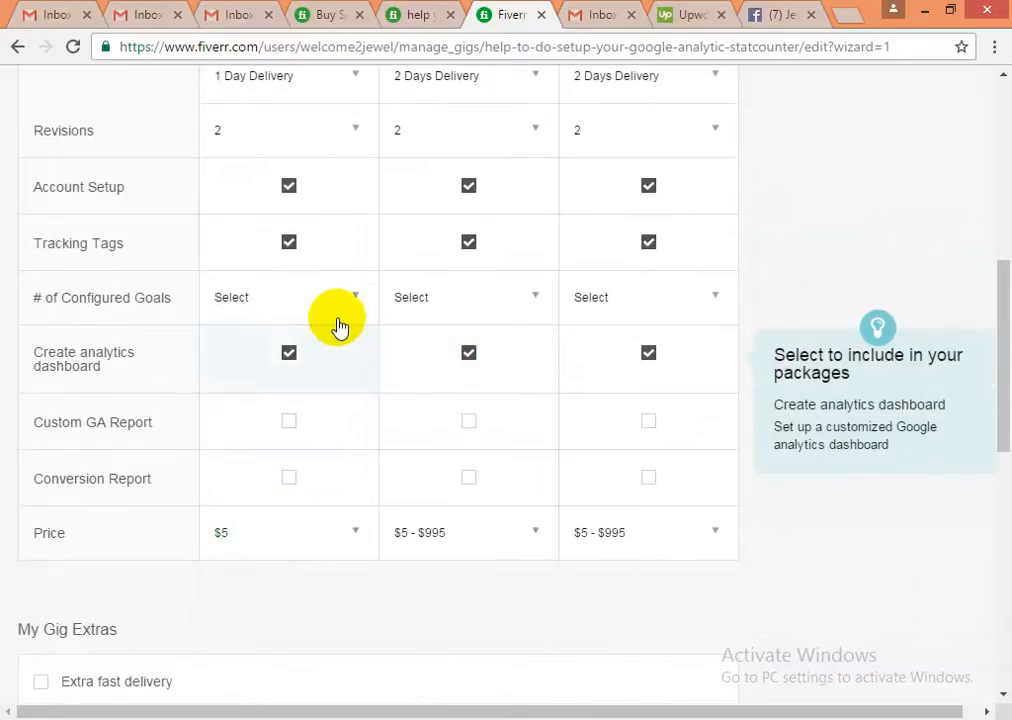
pyautogui.click(287, 246)
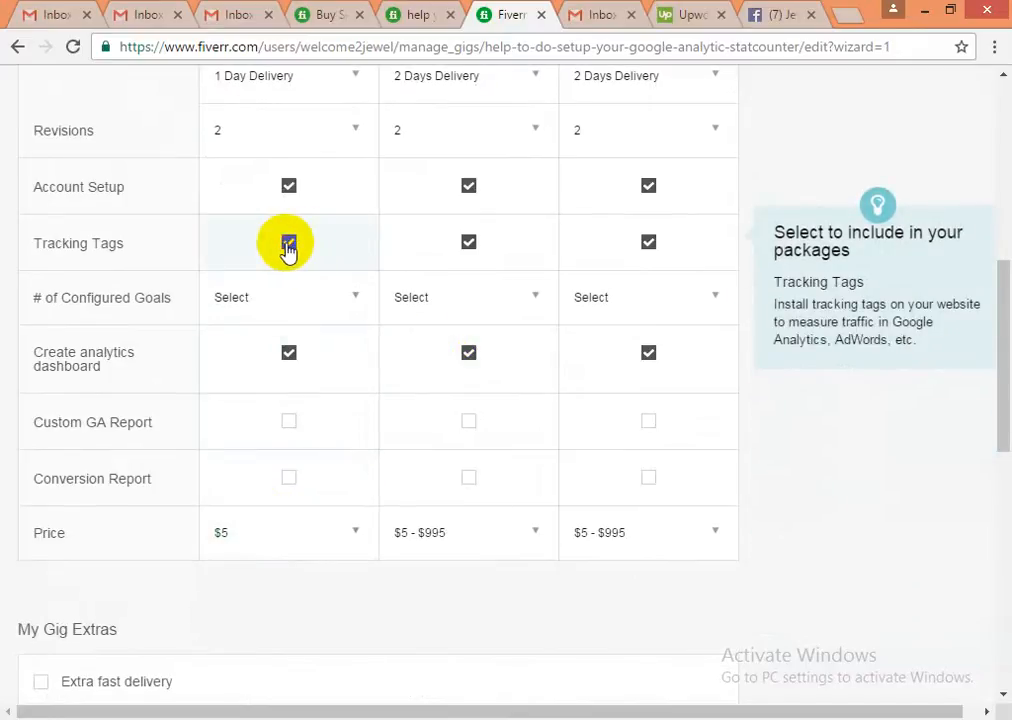
pyautogui.click(470, 252)
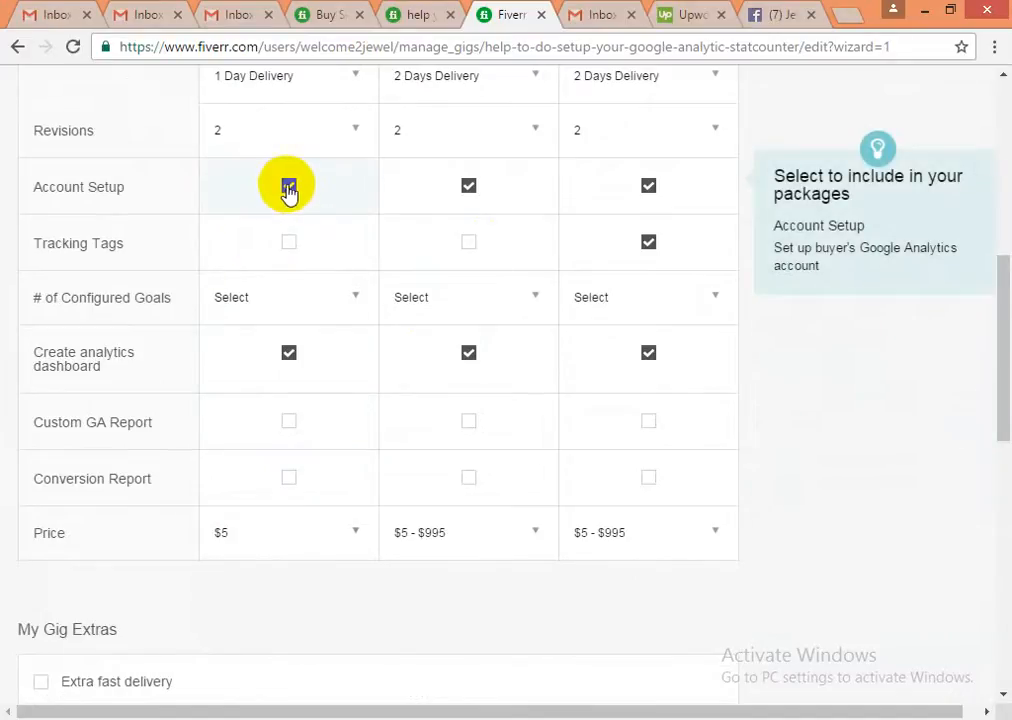
pyautogui.scroll(-1, 275, 350)
pyautogui.scroll(3, 275, 354)
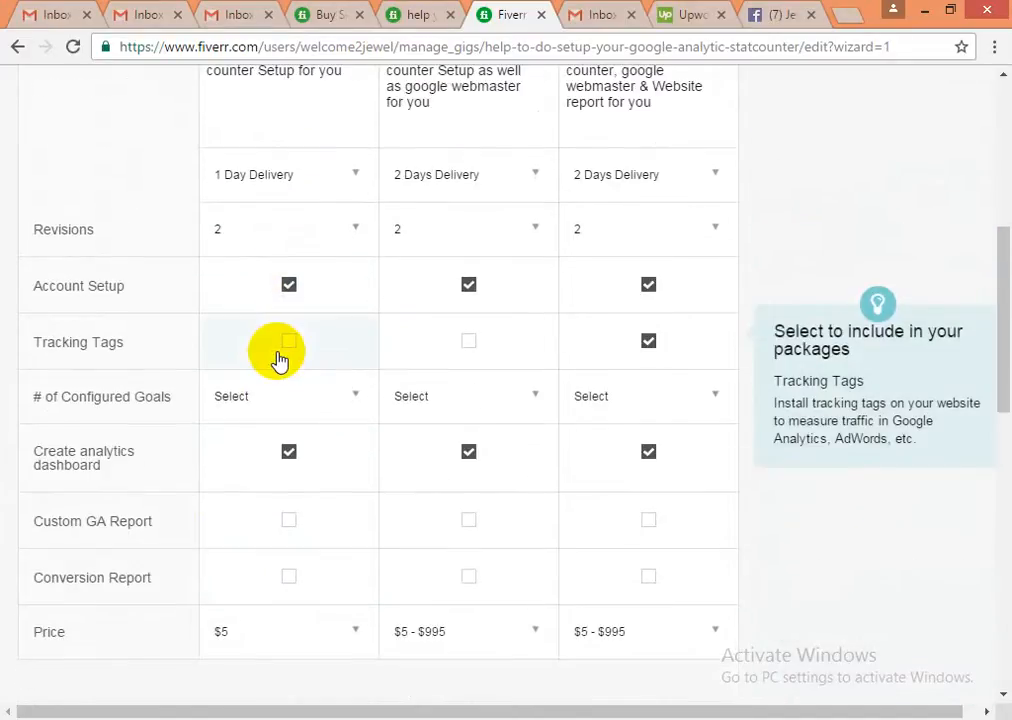
# - Price the Standard package at $10 and the Premium package at $15
pyautogui.scroll(-1, 280, 358)
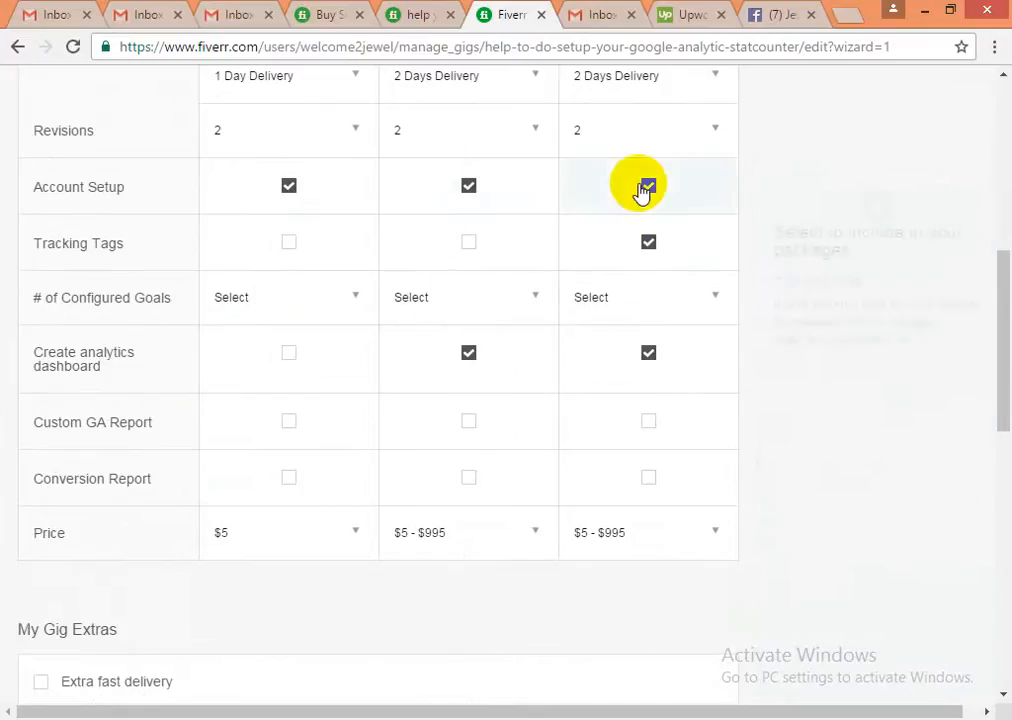
pyautogui.scroll(-1, 420, 560)
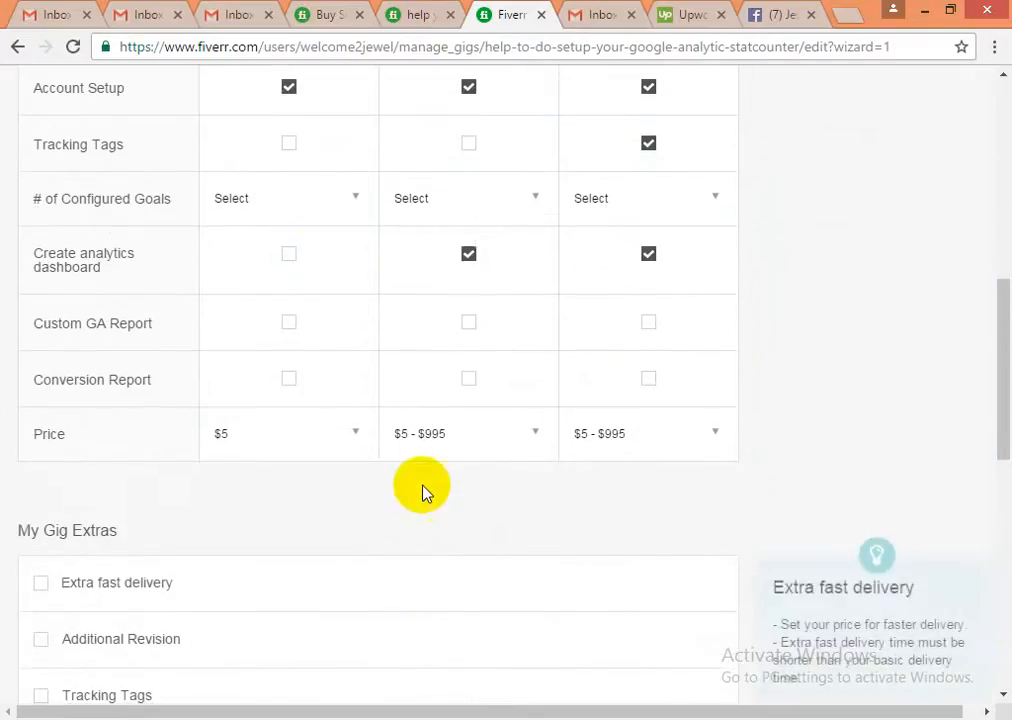
pyautogui.click(491, 436)
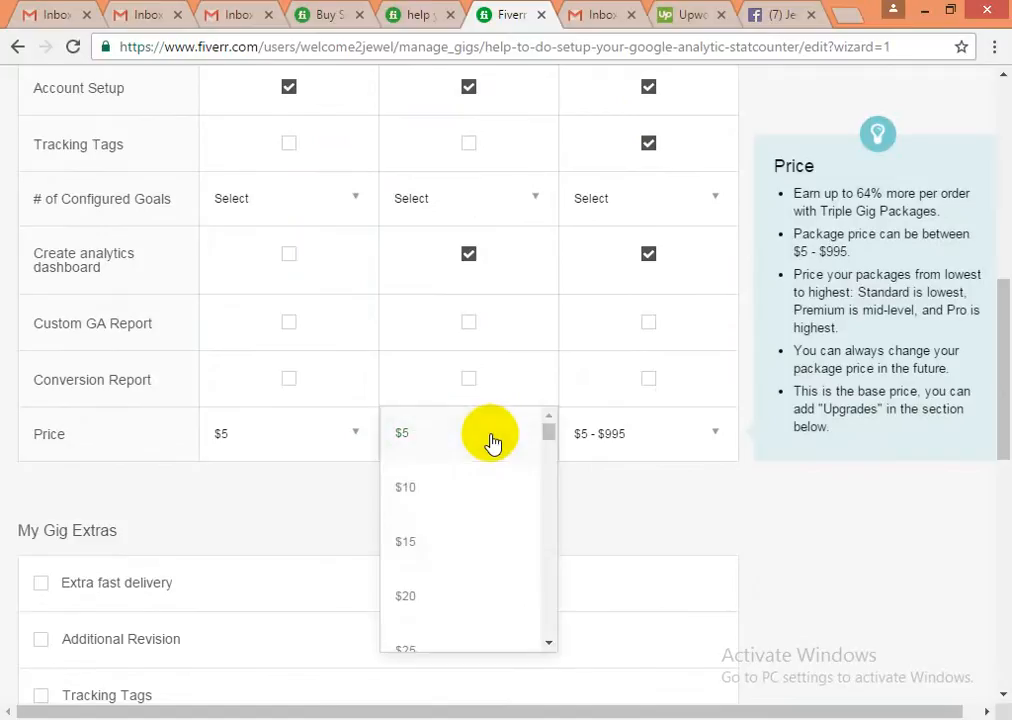
pyautogui.click(423, 492)
pyautogui.click(617, 440)
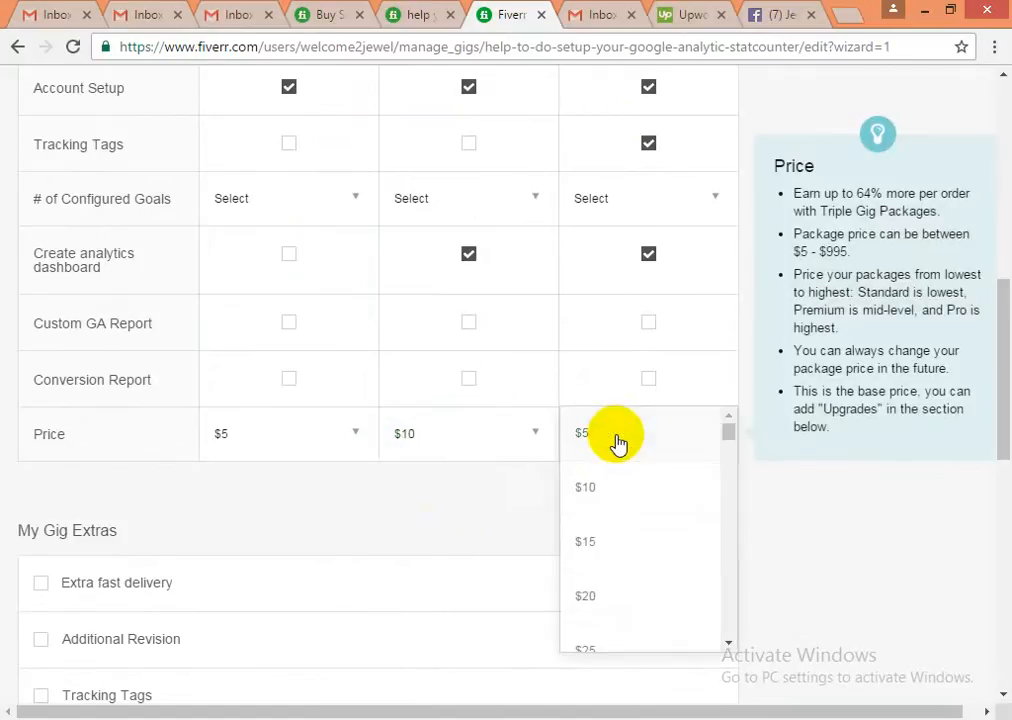
pyautogui.click(588, 541)
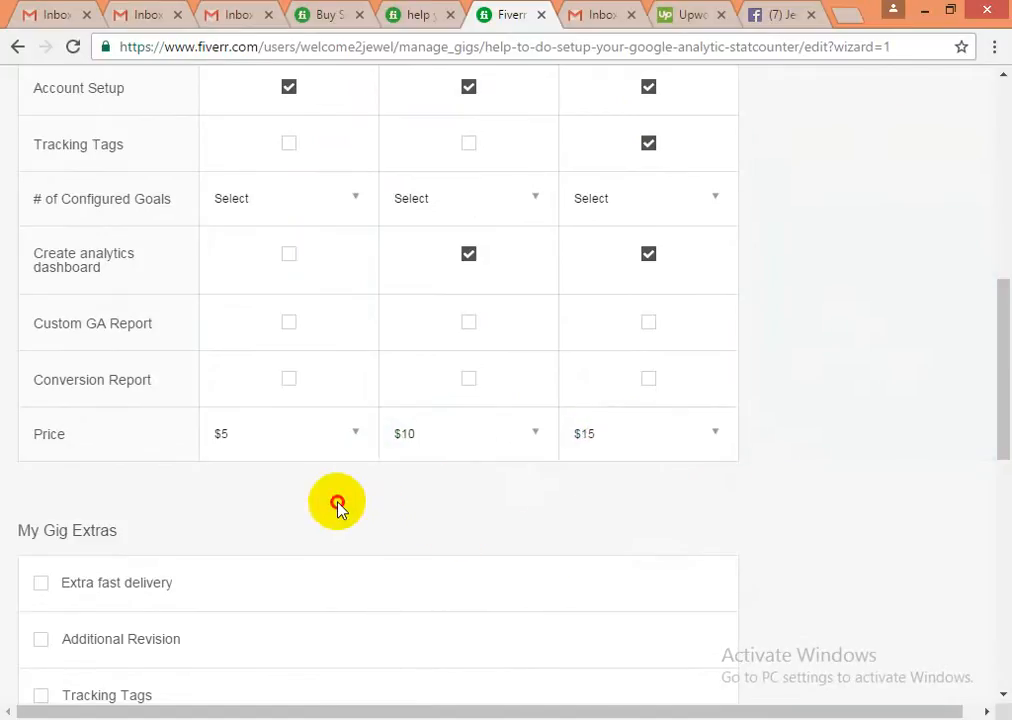
pyautogui.scroll(-1, 336, 508)
pyautogui.scroll(-2, 335, 508)
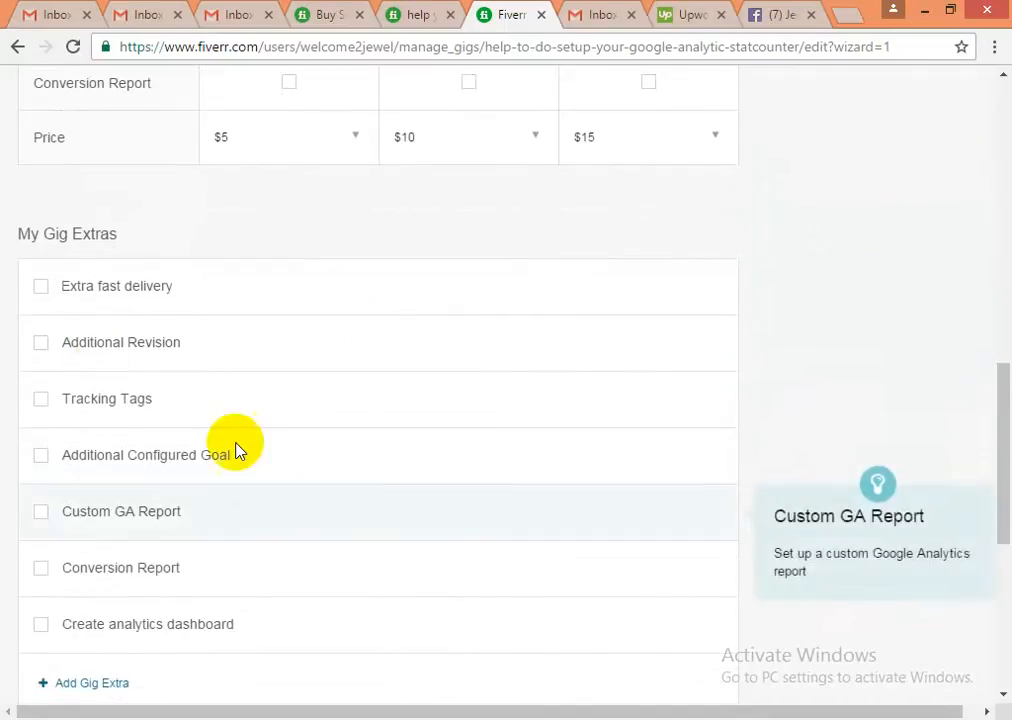
# - Offer Extra fast delivery in 1 day: +$5 for Standard, +$10 for Premium
pyautogui.click(41, 289)
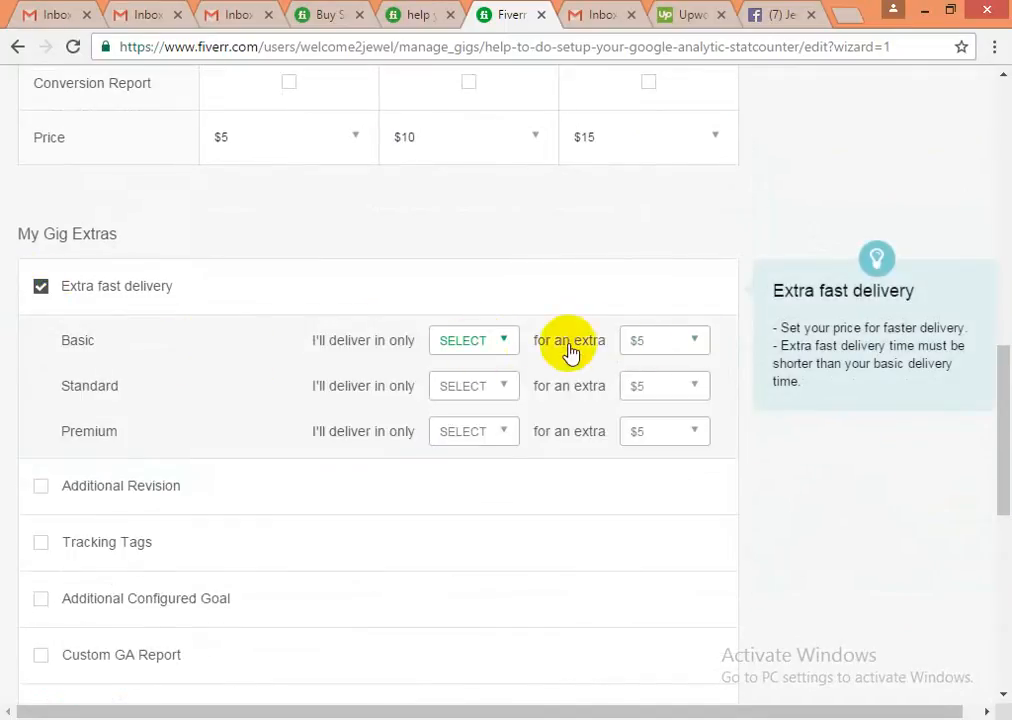
pyautogui.click(477, 396)
pyautogui.click(461, 445)
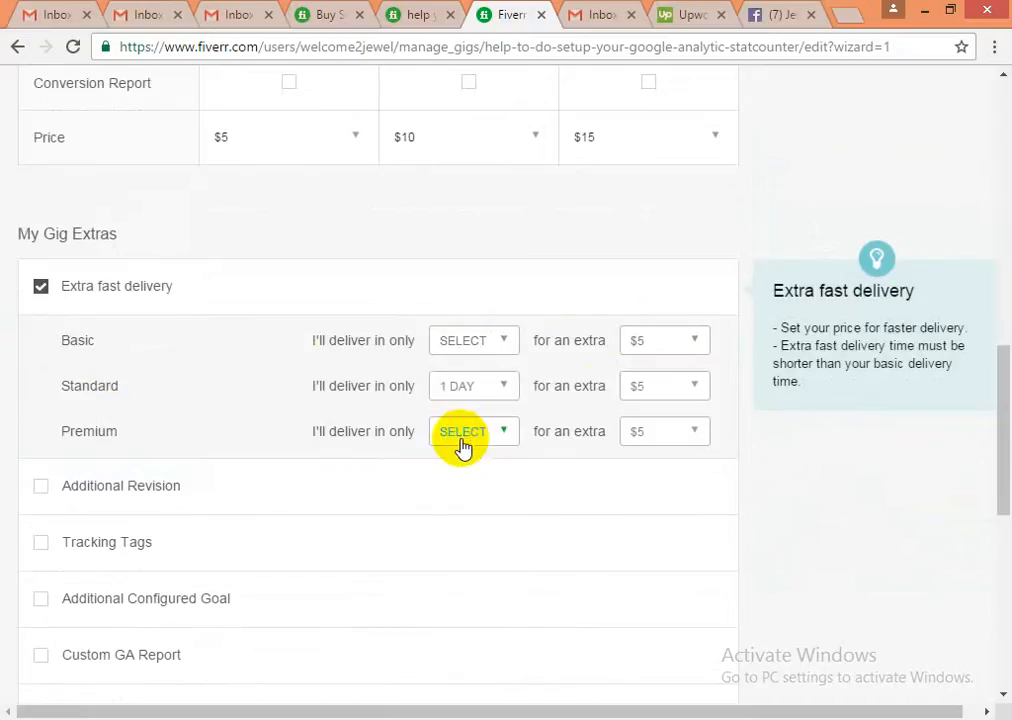
pyautogui.click(687, 398)
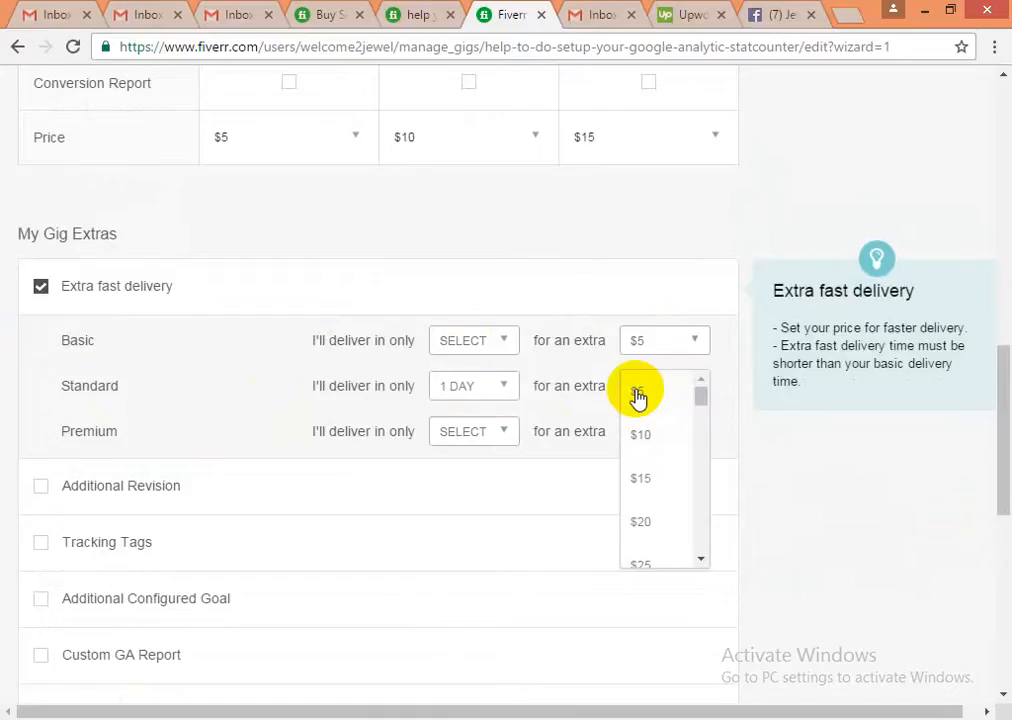
pyautogui.click(638, 397)
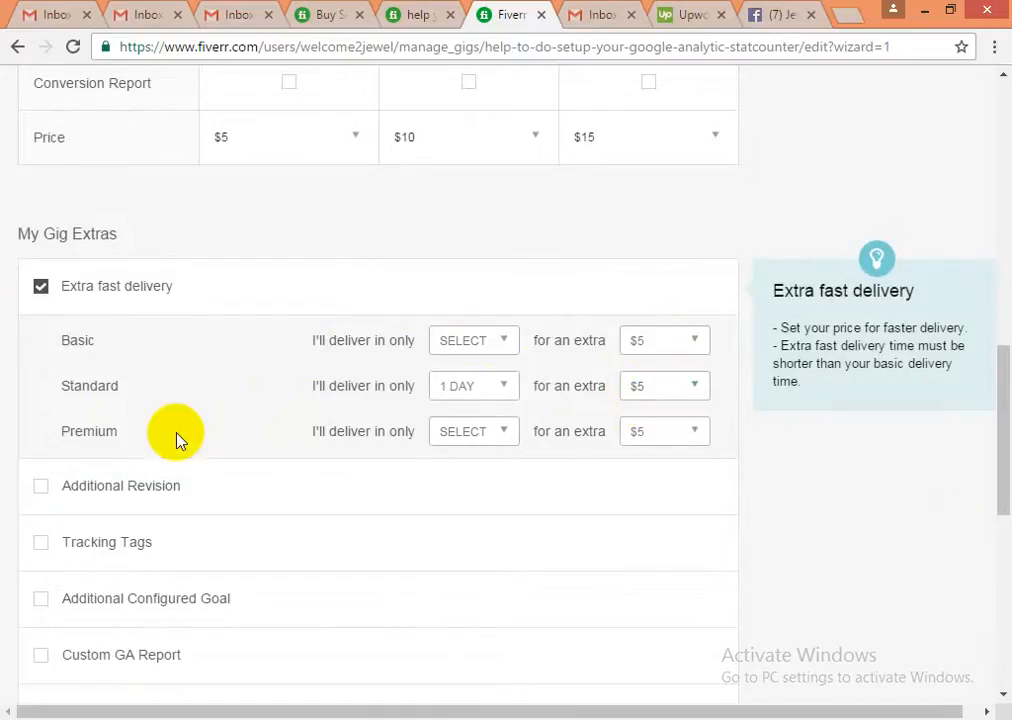
pyautogui.click(478, 437)
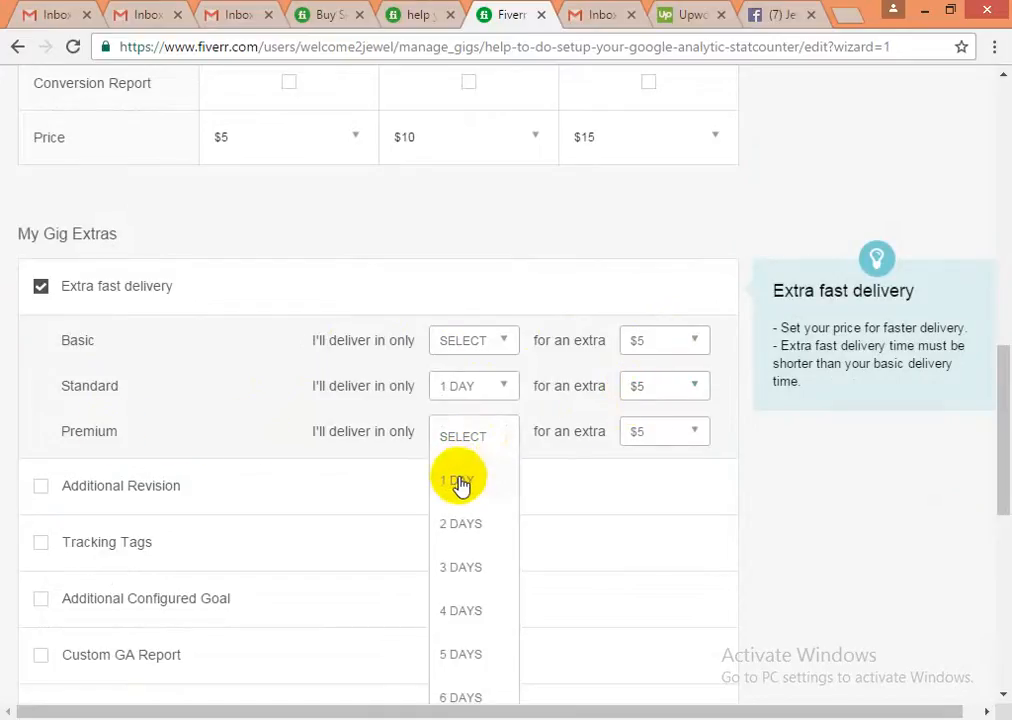
pyautogui.click(459, 483)
pyautogui.click(689, 437)
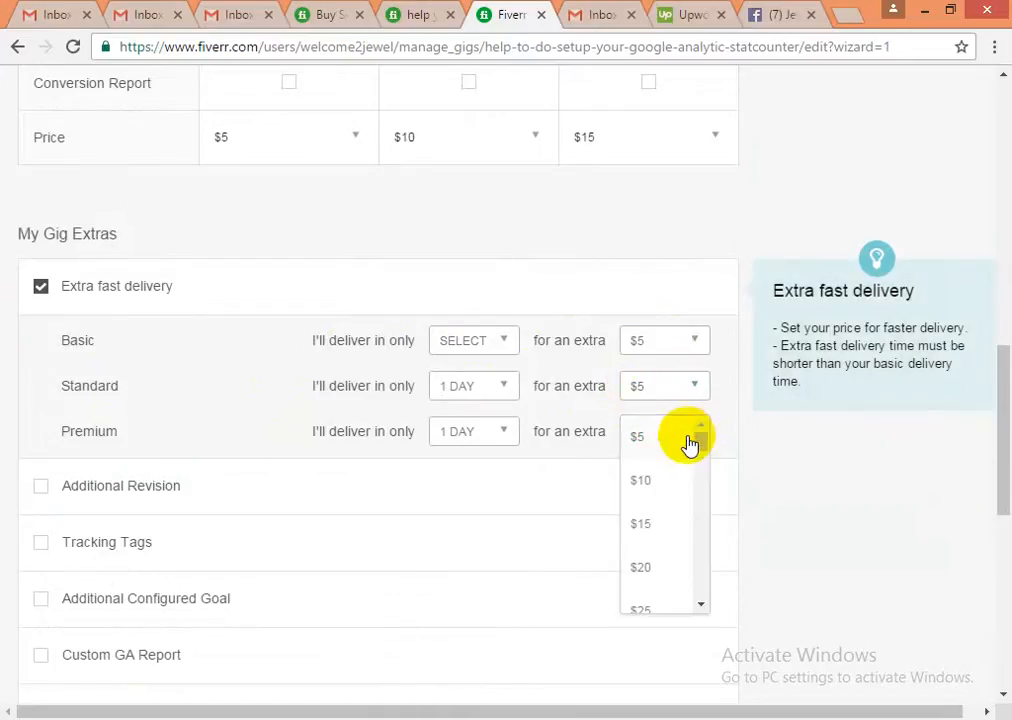
pyautogui.click(641, 480)
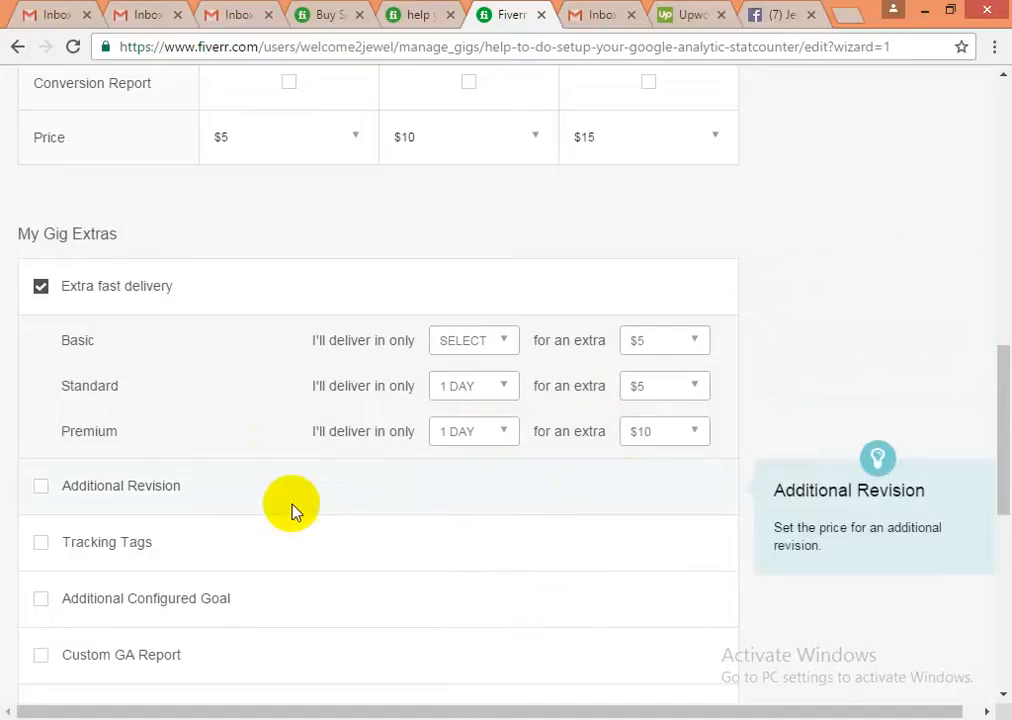
pyautogui.scroll(-1, 226, 484)
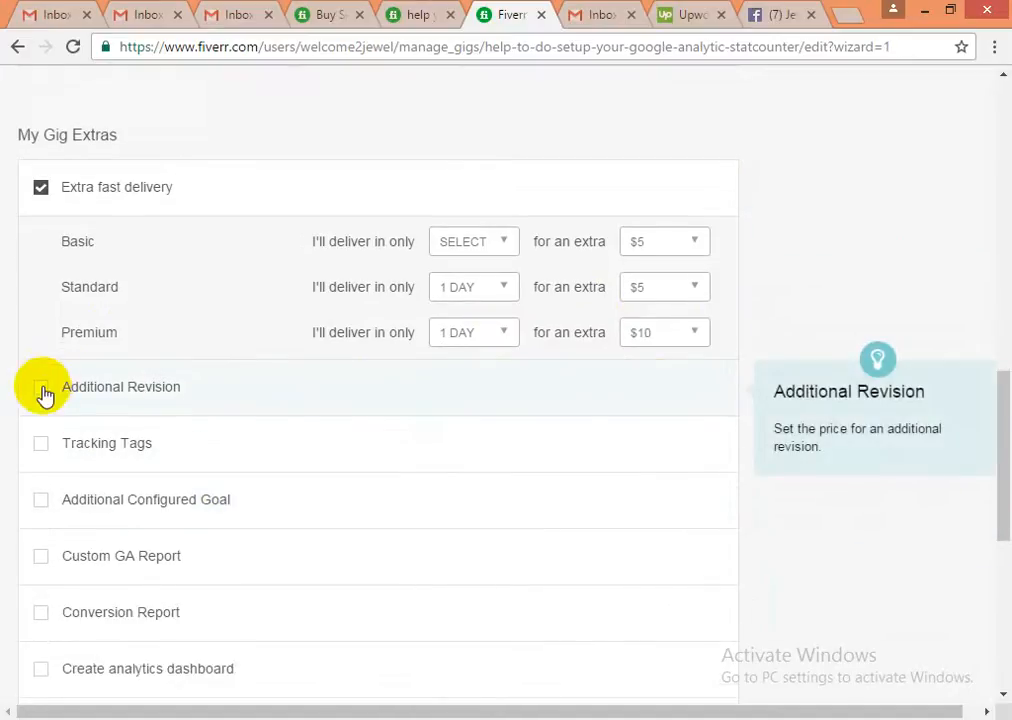
# - Enable Additional Revision and Create analytics dashboard extras at $5 with 1 additional day each
pyautogui.click(41, 388)
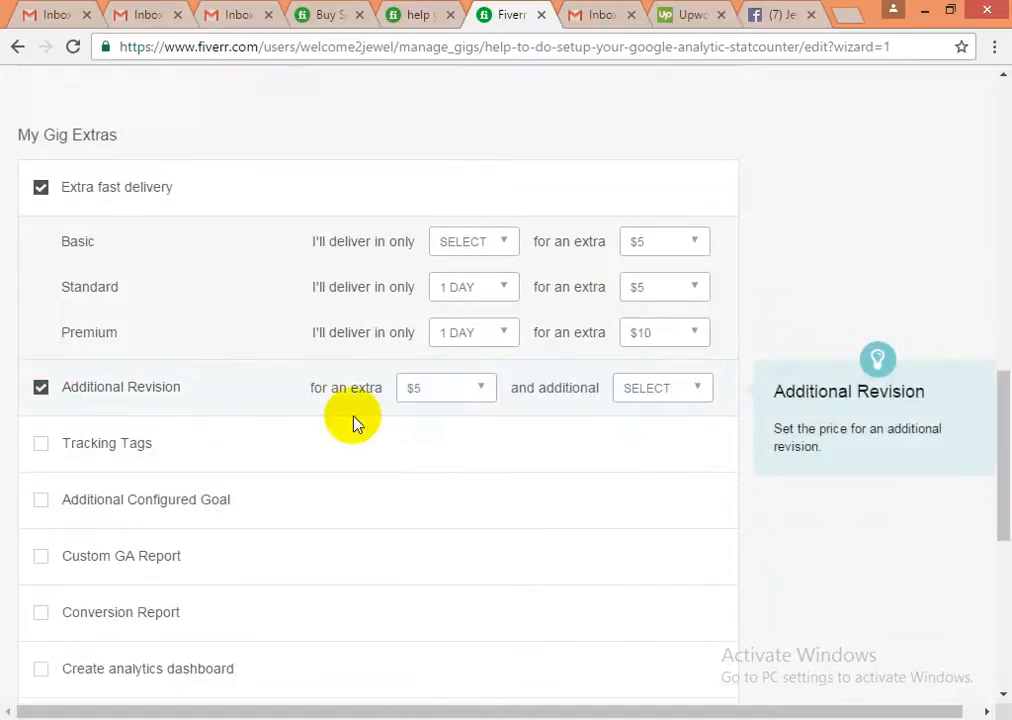
pyautogui.click(660, 400)
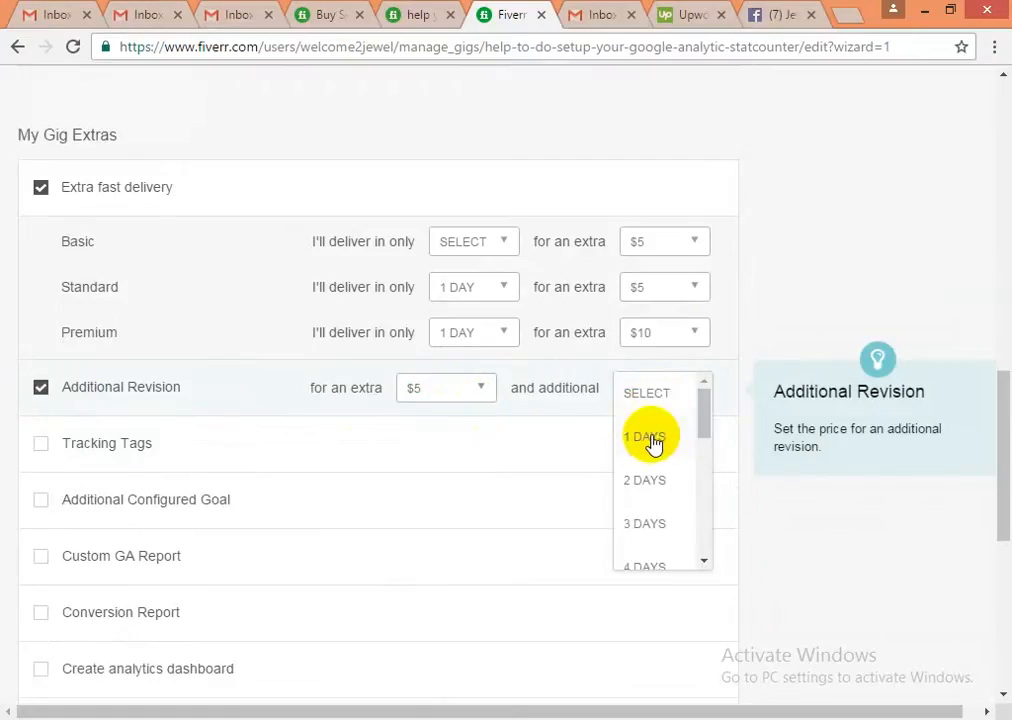
pyautogui.click(651, 440)
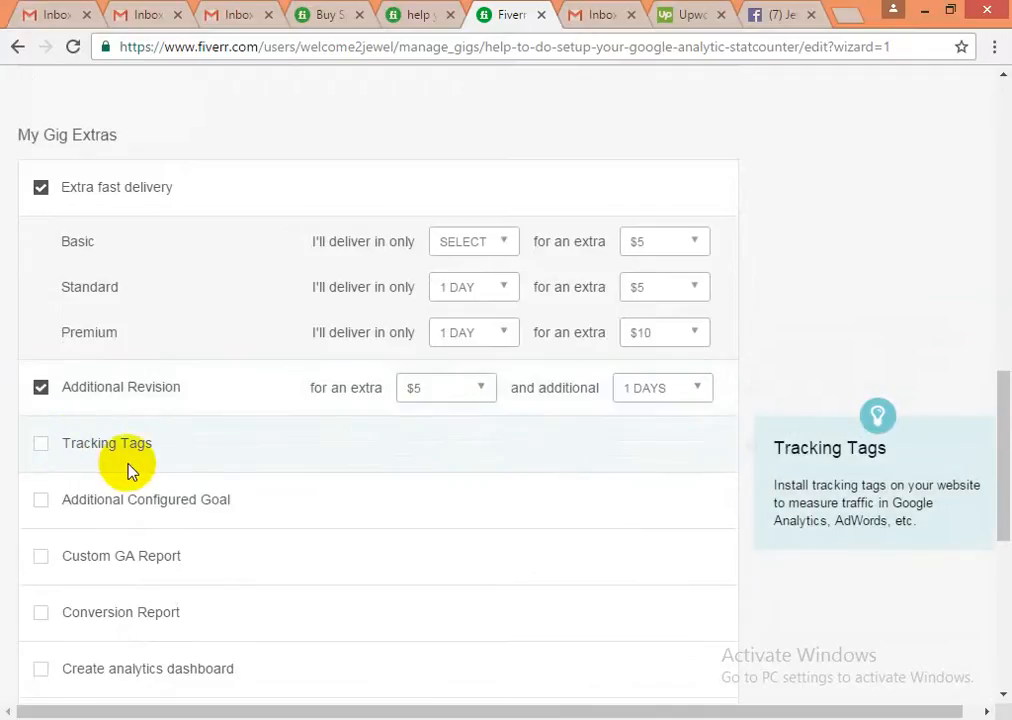
pyautogui.scroll(-2, 128, 470)
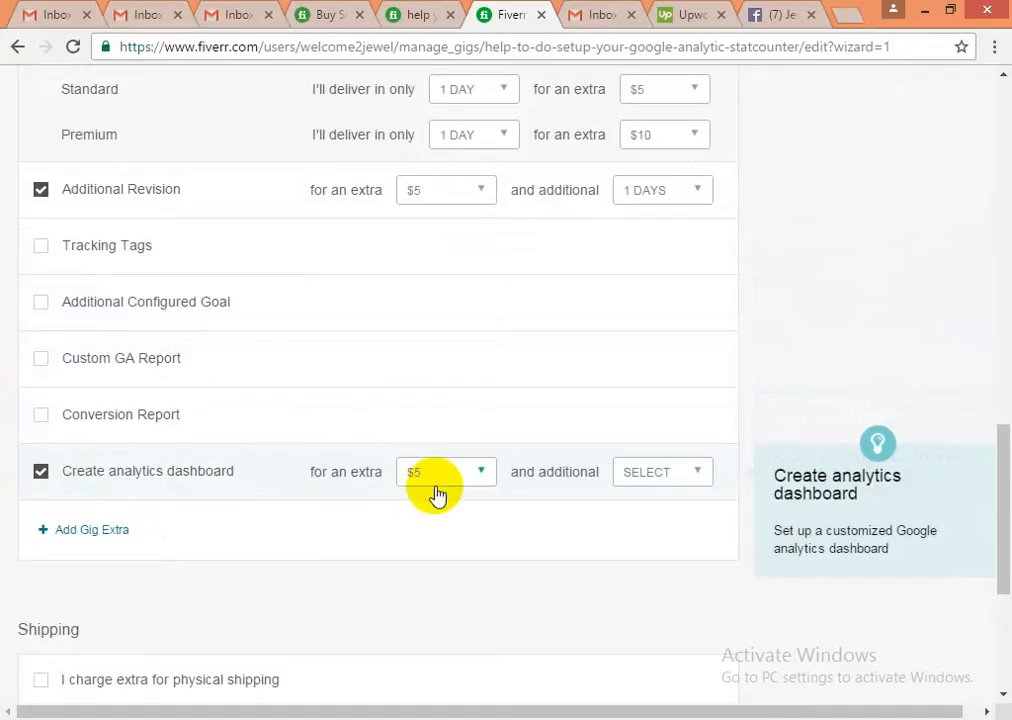
pyautogui.click(462, 484)
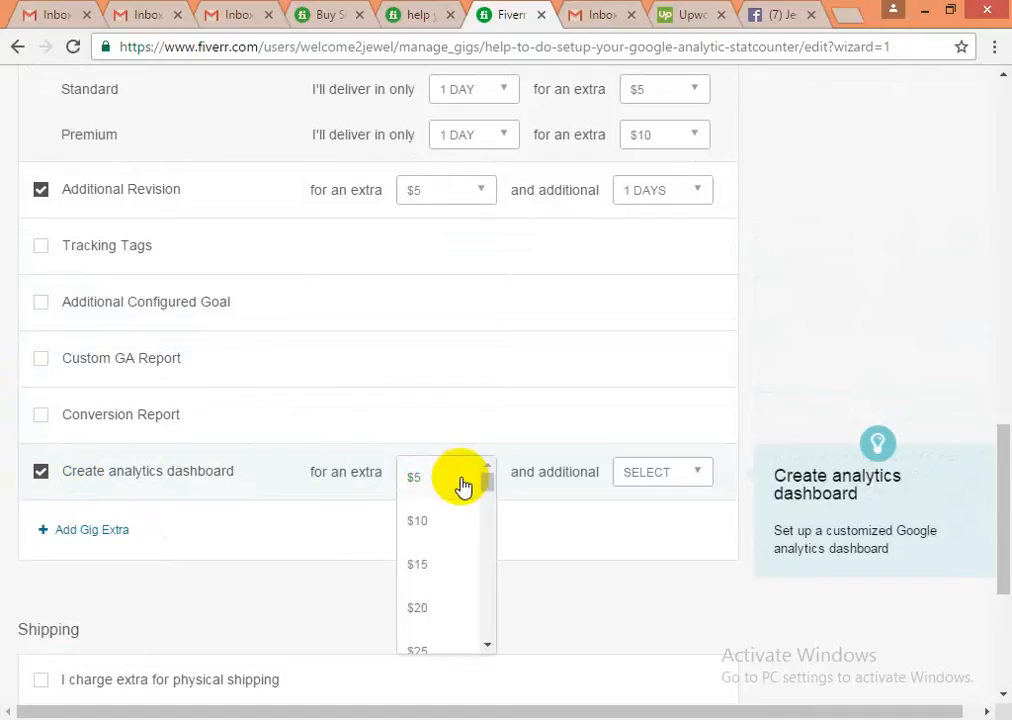
pyautogui.click(461, 481)
pyautogui.click(655, 481)
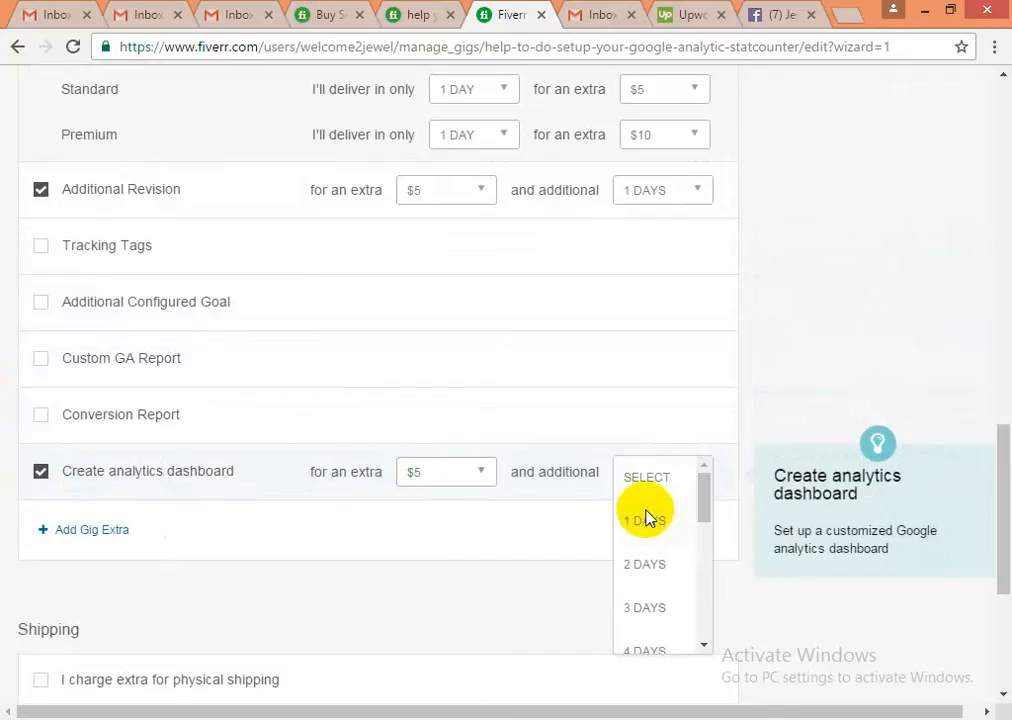
pyautogui.click(653, 524)
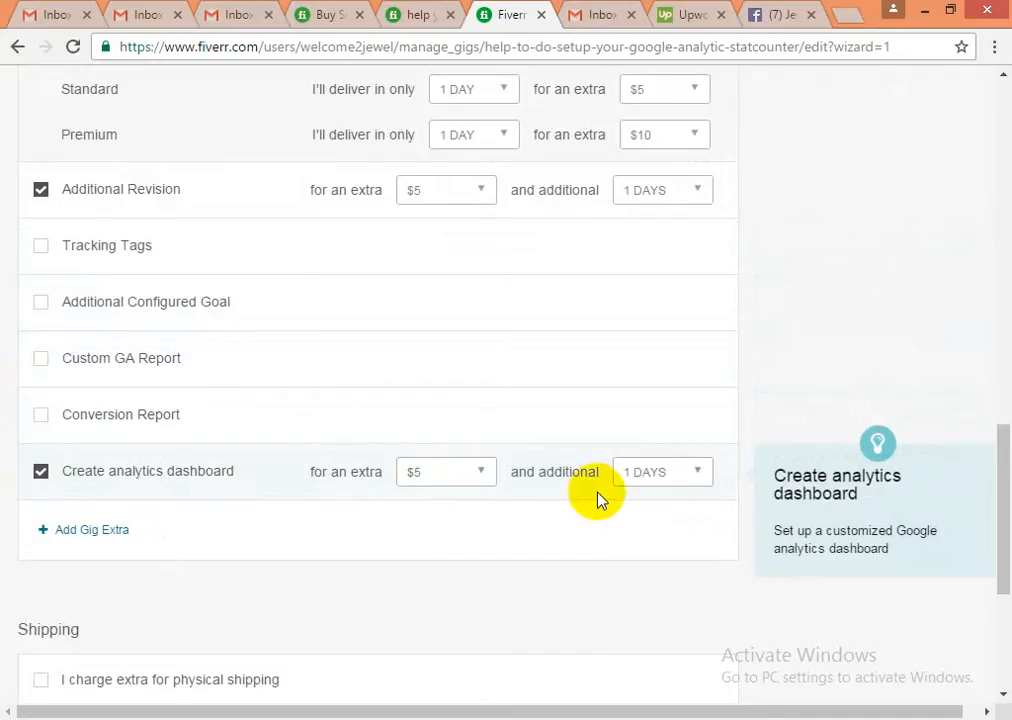
# - Add an empty custom extra, Save & Continue, and click into the Briefly Describe Your Gig box
pyautogui.click(87, 543)
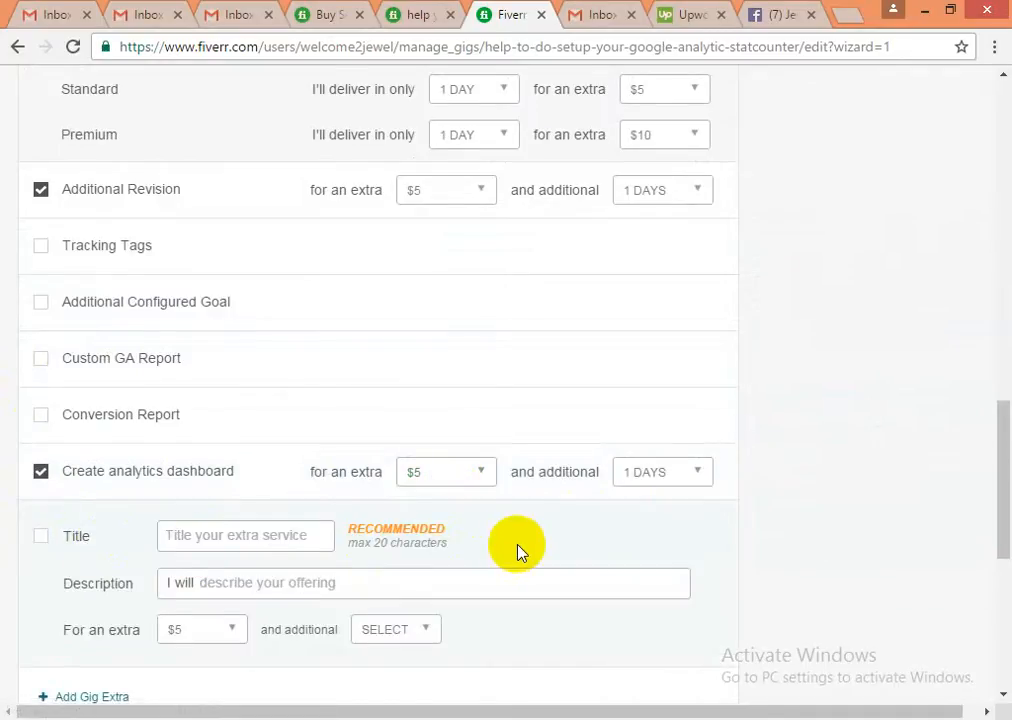
pyautogui.scroll(-1, 470, 535)
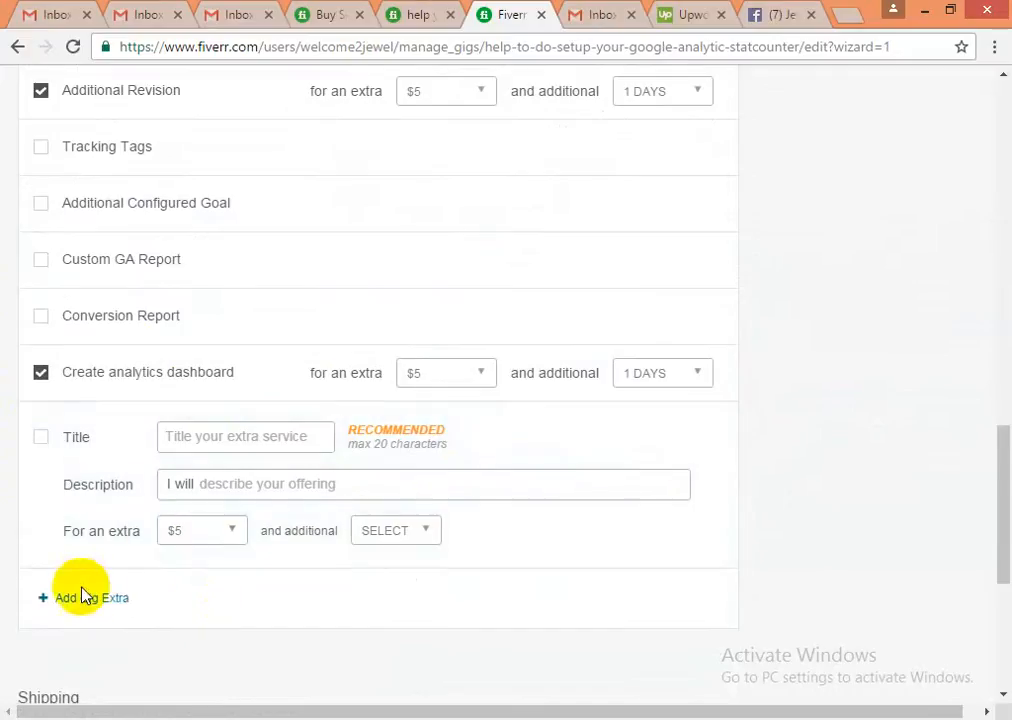
pyautogui.moveTo(38, 378)
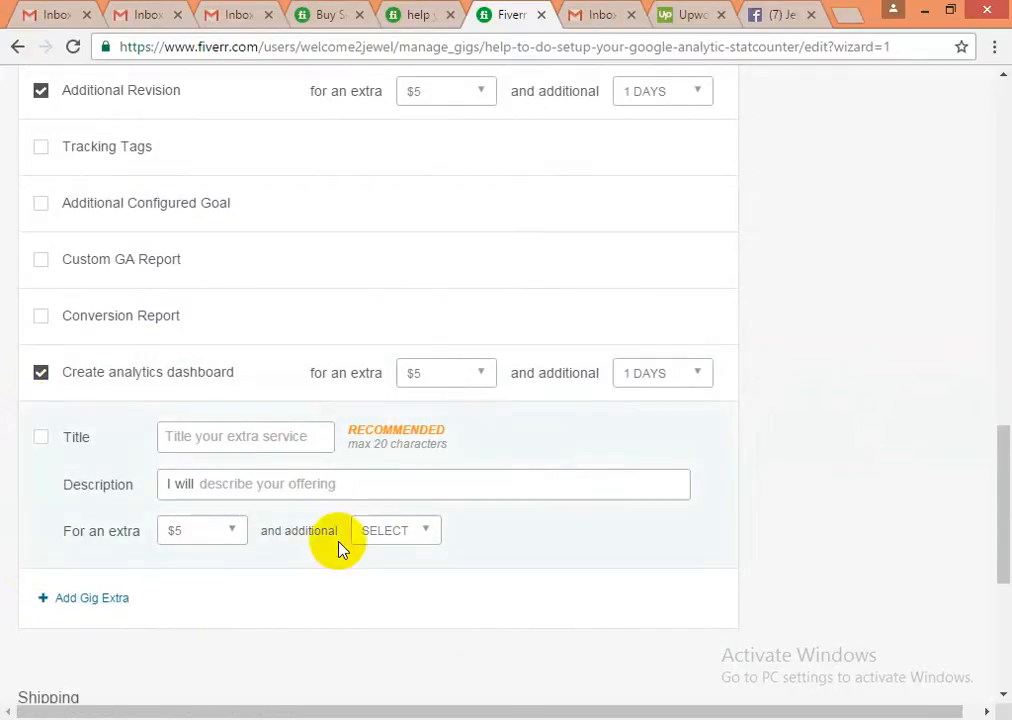
pyautogui.scroll(-4, 339, 547)
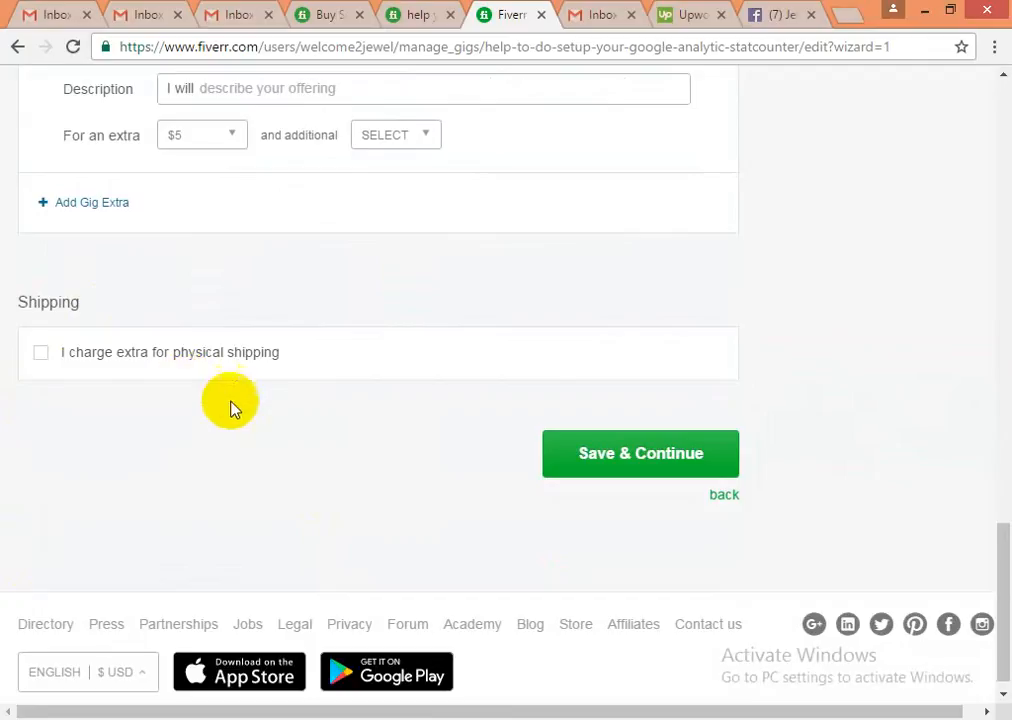
pyautogui.click(620, 462)
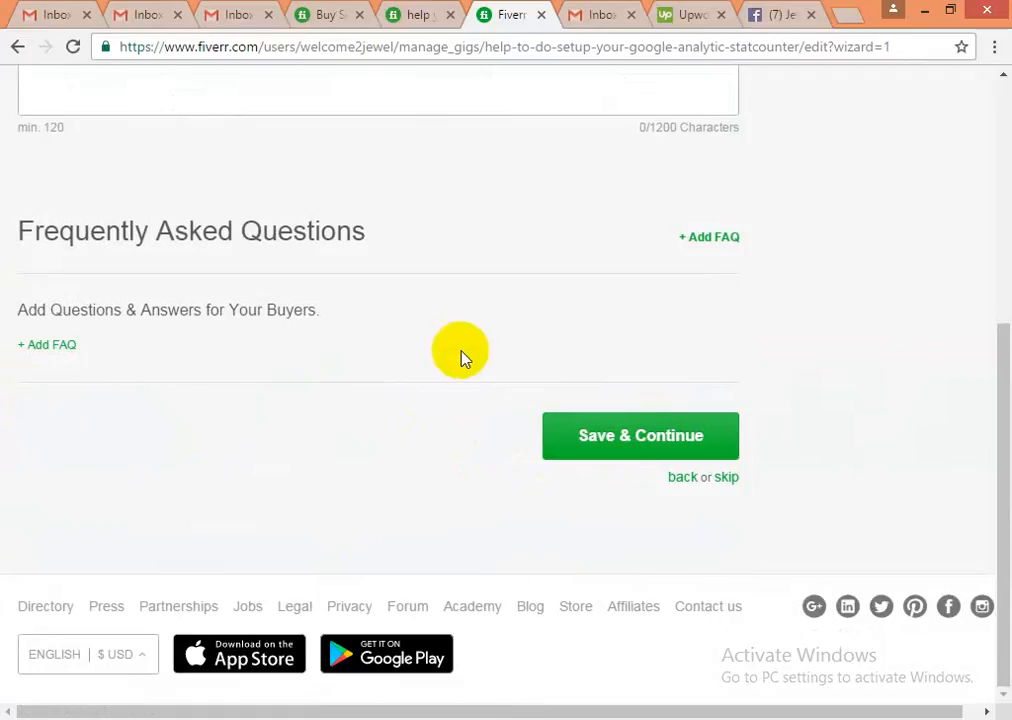
pyautogui.moveTo(996, 339); pyautogui.dragTo(987, 86)
pyautogui.click(119, 452)
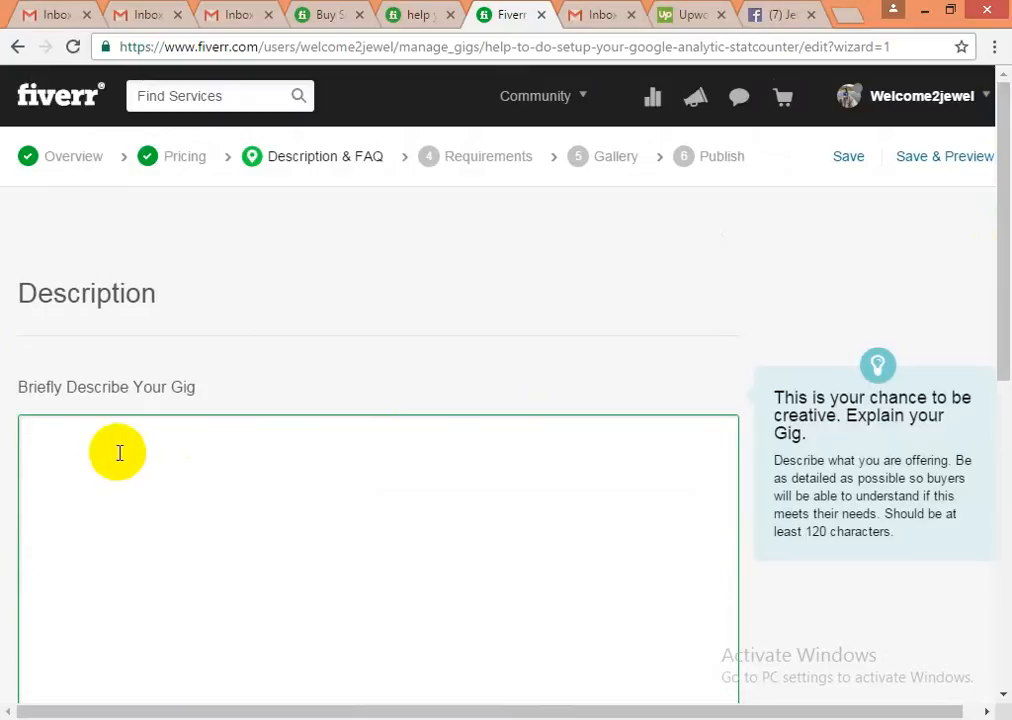
# - Type 'GOOGLE ANALYTIC & STATCOUNTER SETUP with SEO AUDIT REPORT' as the description's first line and select it
pyautogui.scroll(-2, 113, 456)
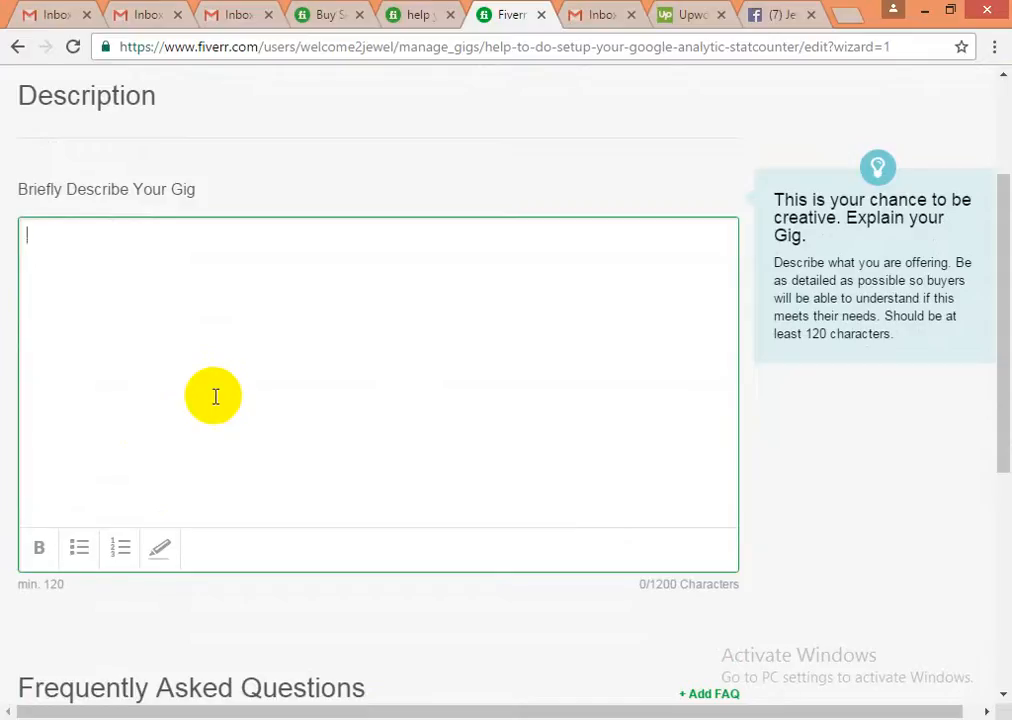
pyautogui.write('GOOGLE ')
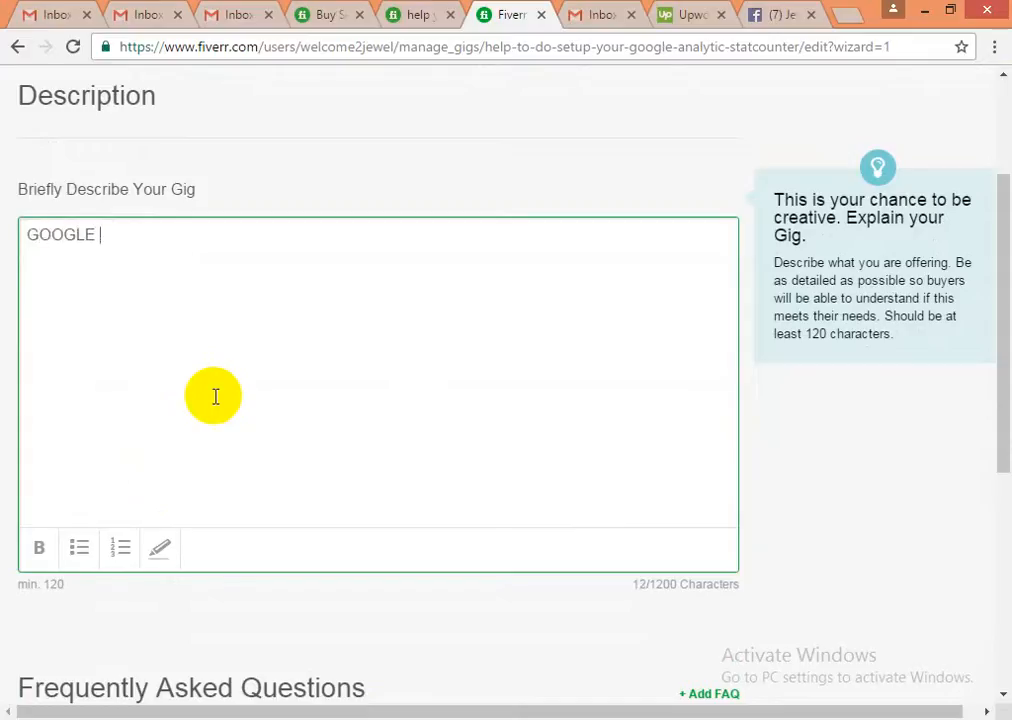
pyautogui.write('ANALYTIC')
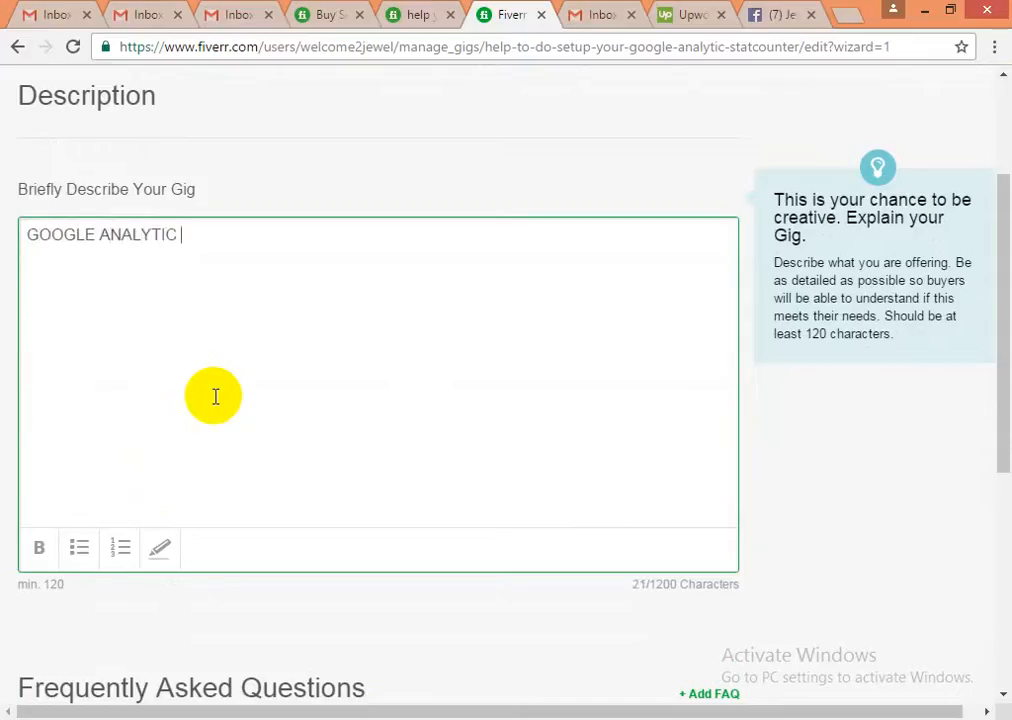
pyautogui.write(' & STATCOUNT')
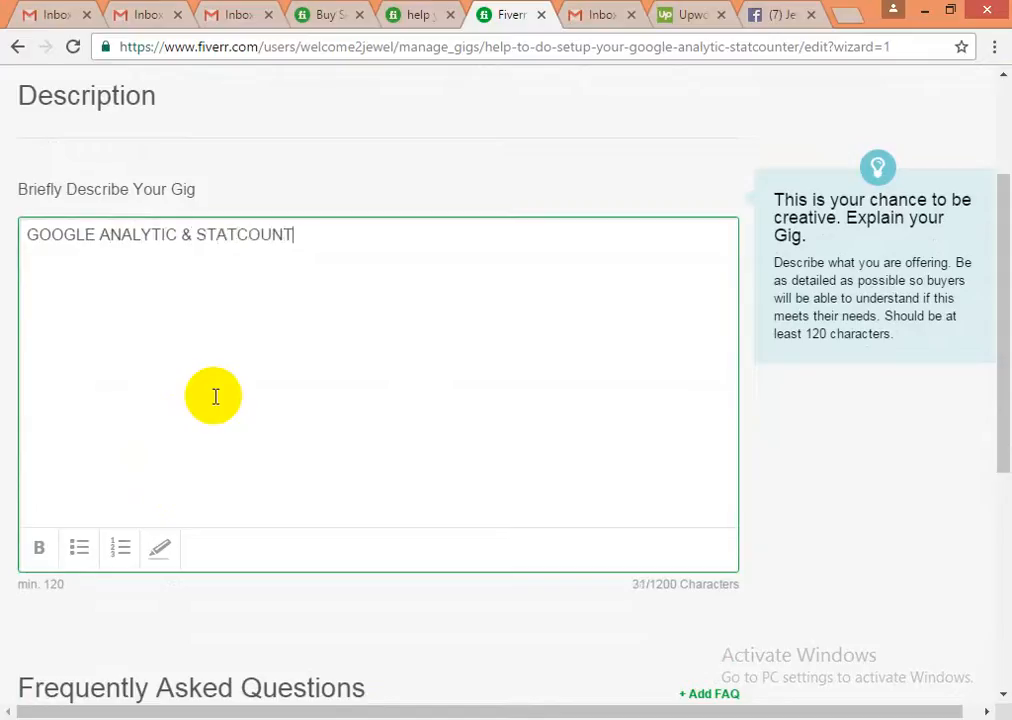
pyautogui.write('ER SE')
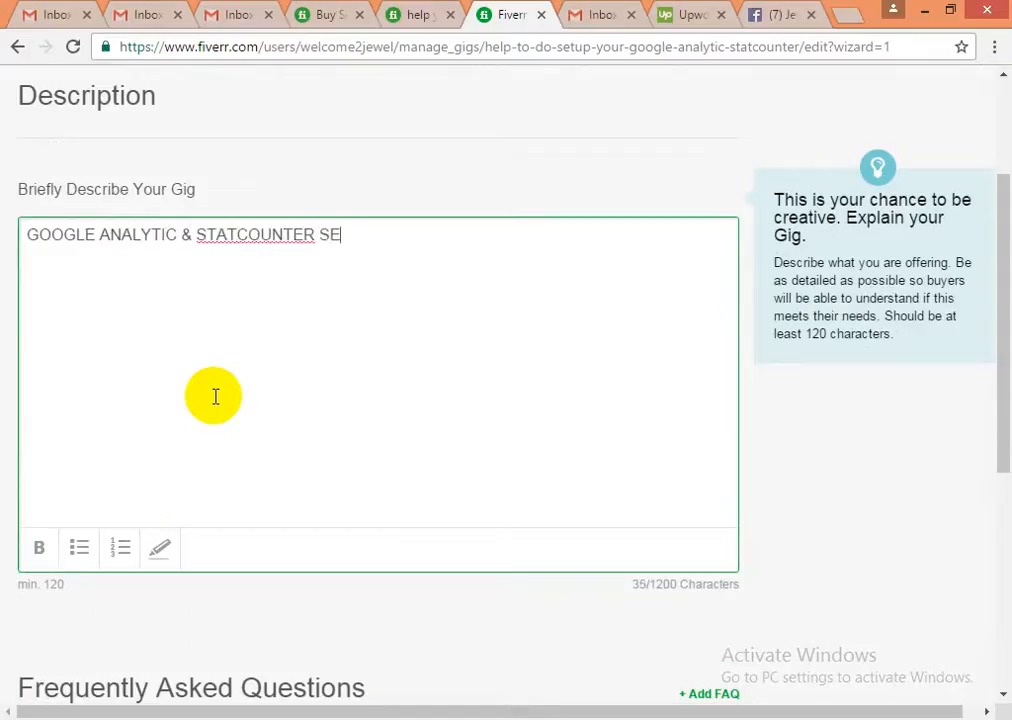
pyautogui.write('TUP with S')
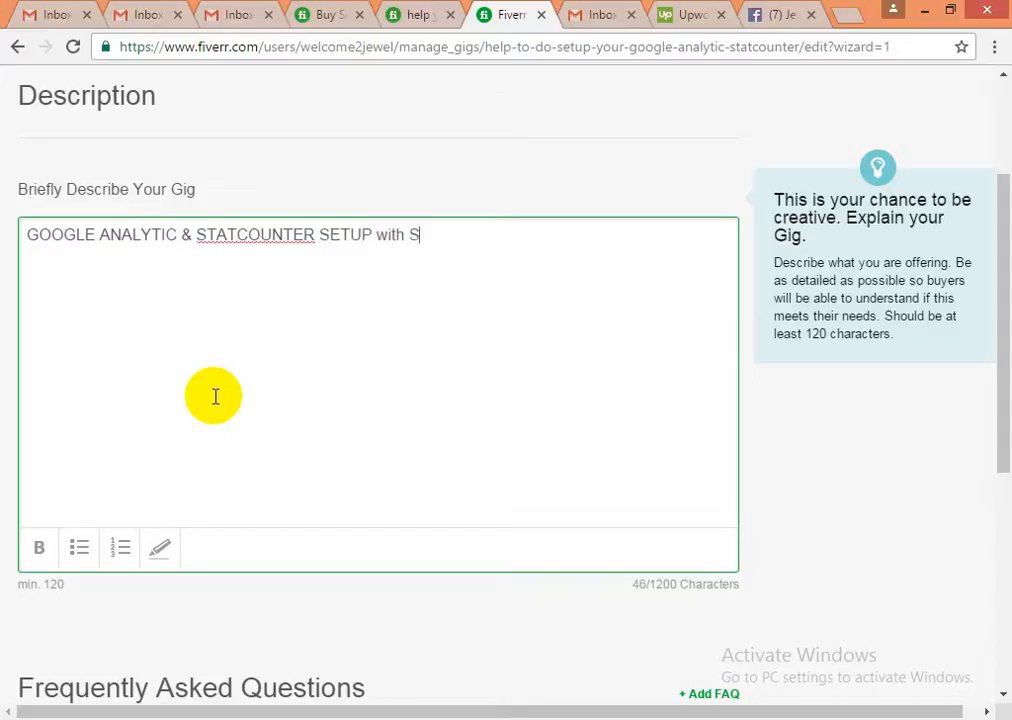
pyautogui.write('EO AUDIT')
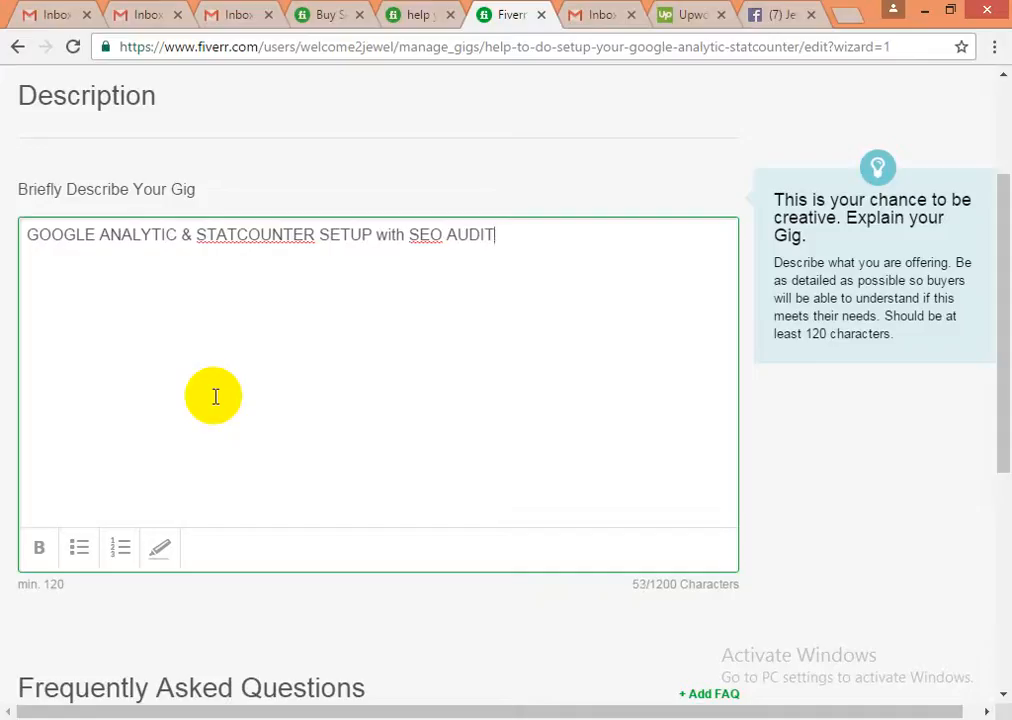
pyautogui.write(' REPORT')
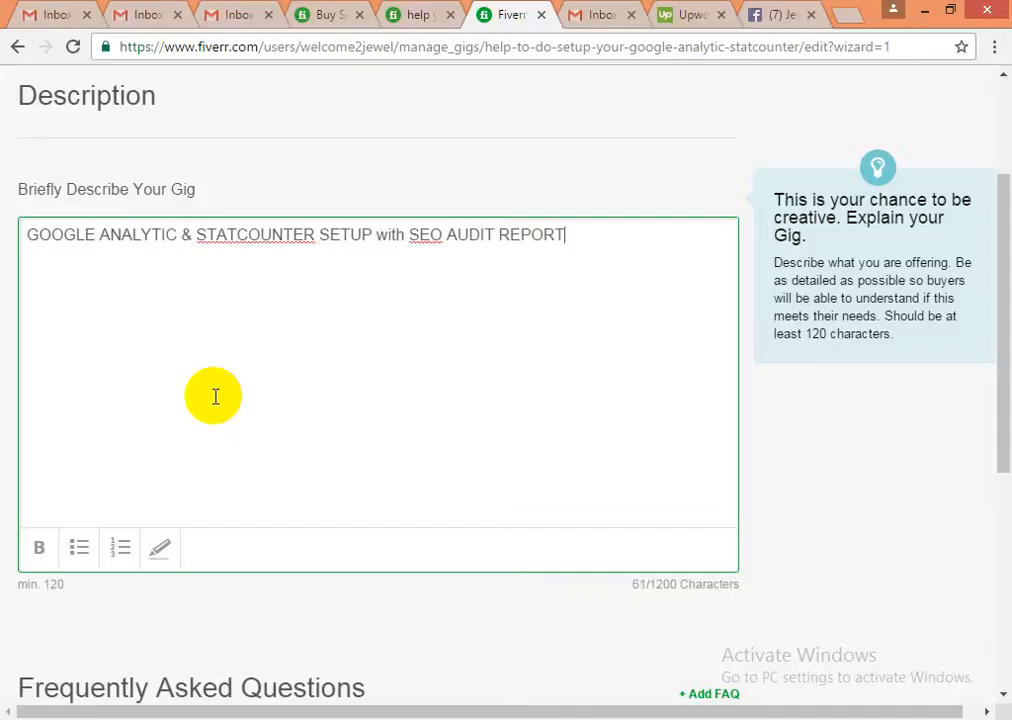
pyautogui.tripleClick(183, 234)
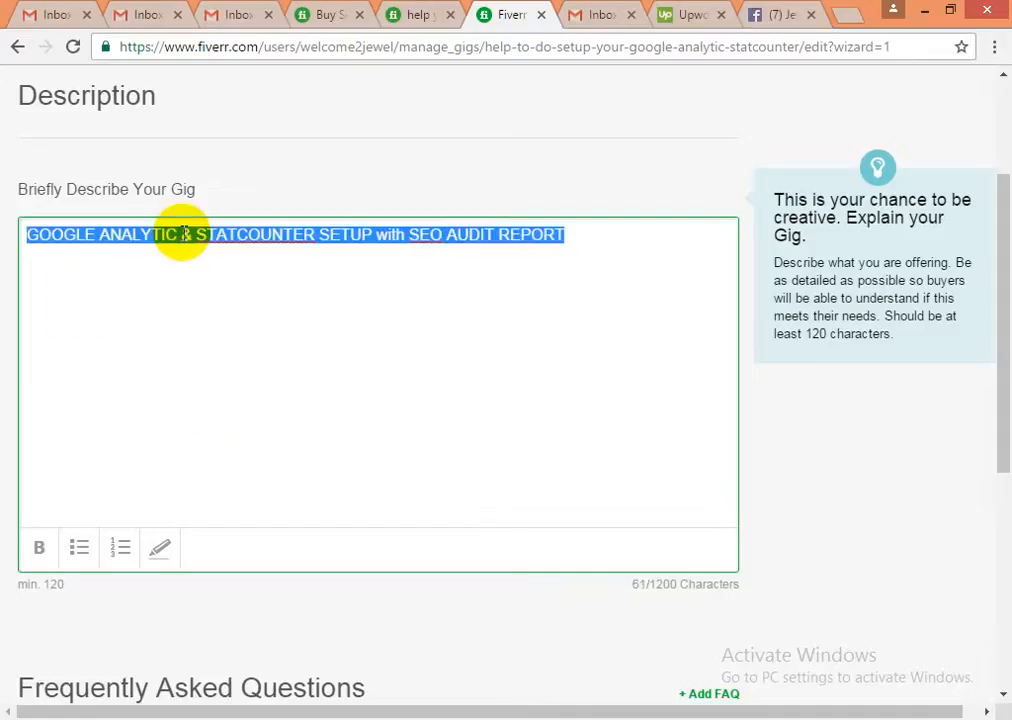
# - Make the description's title line bold, after trying and removing a bullet
pyautogui.hotkey('ctrl', 'e')
pyautogui.click(196, 279)
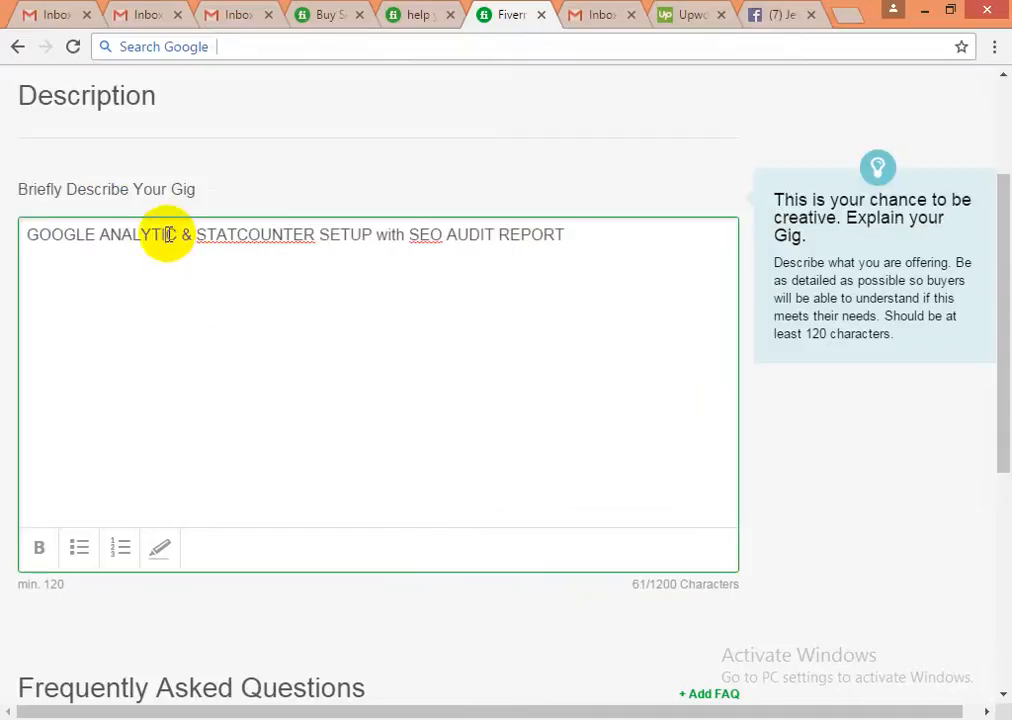
pyautogui.tripleClick(36, 235)
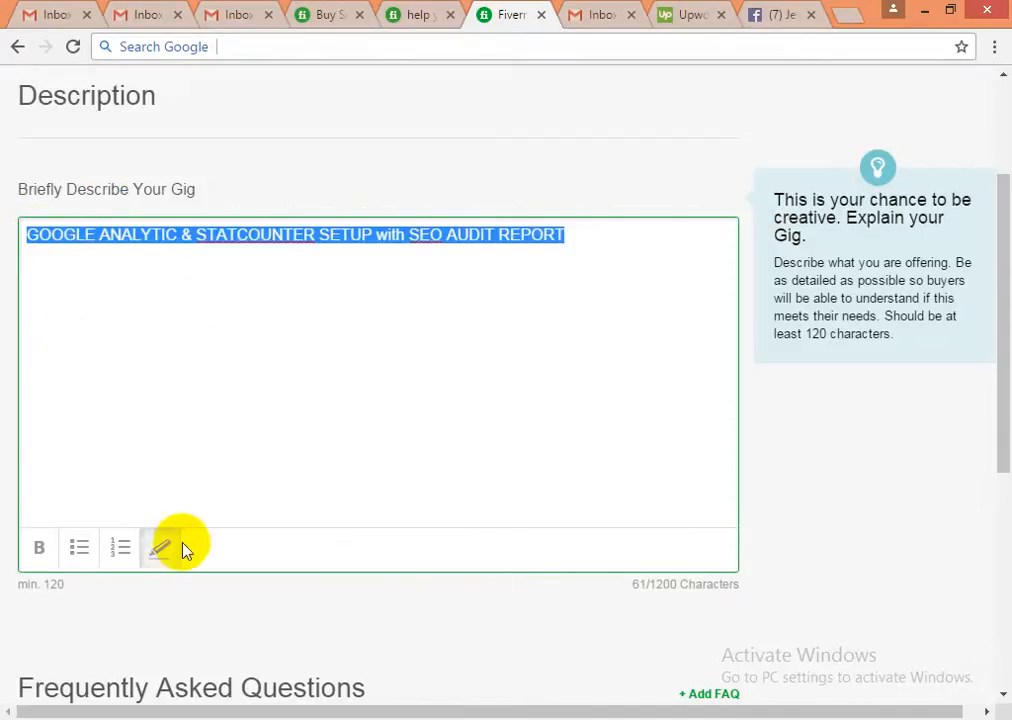
pyautogui.click(78, 552)
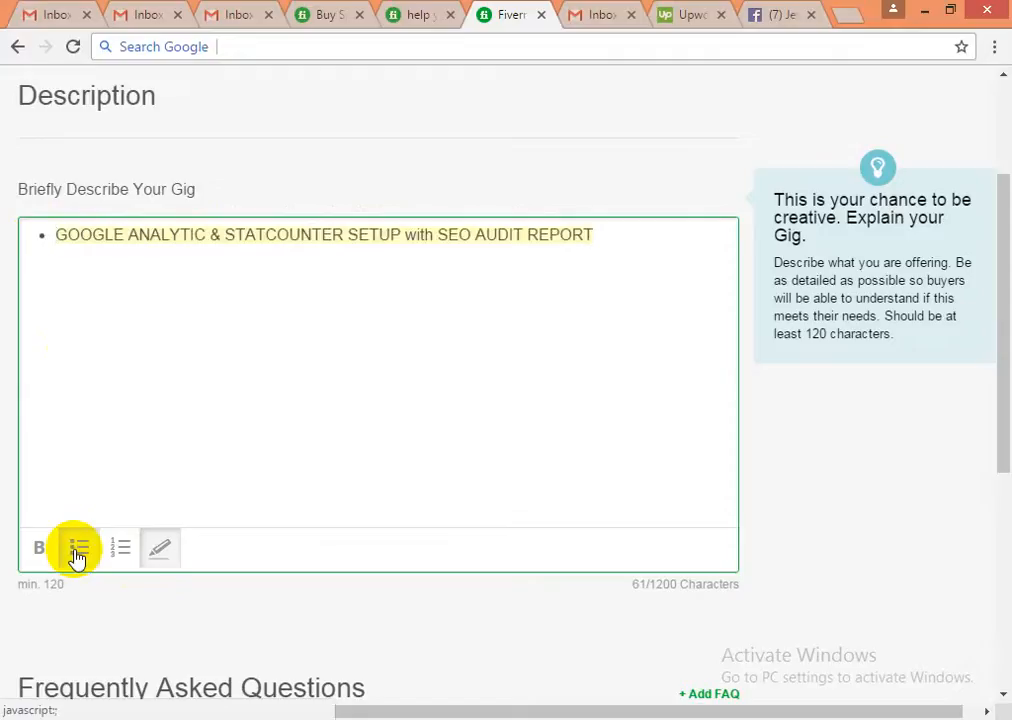
pyautogui.click(78, 552)
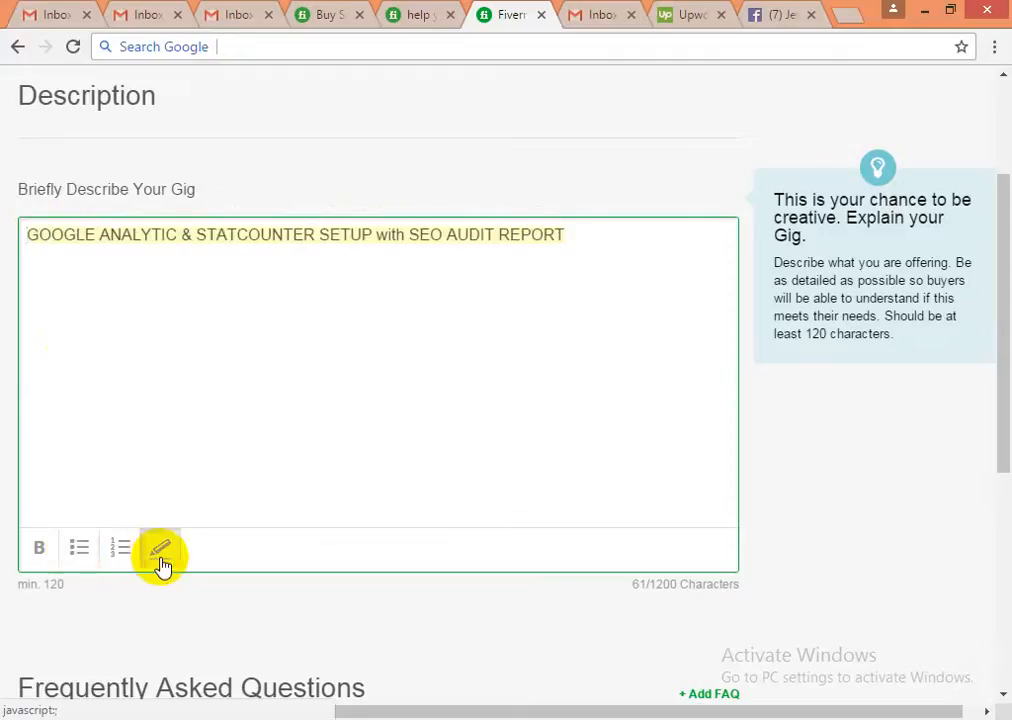
pyautogui.click(52, 240)
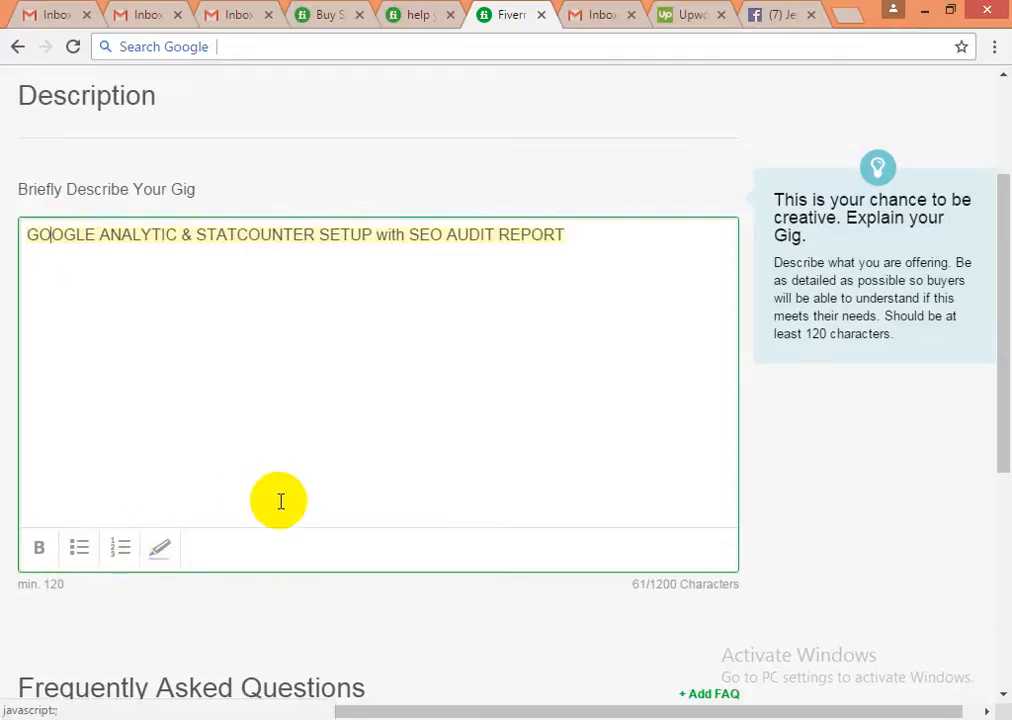
pyautogui.scroll(2, 110, 520)
pyautogui.scroll(-1, 113, 509)
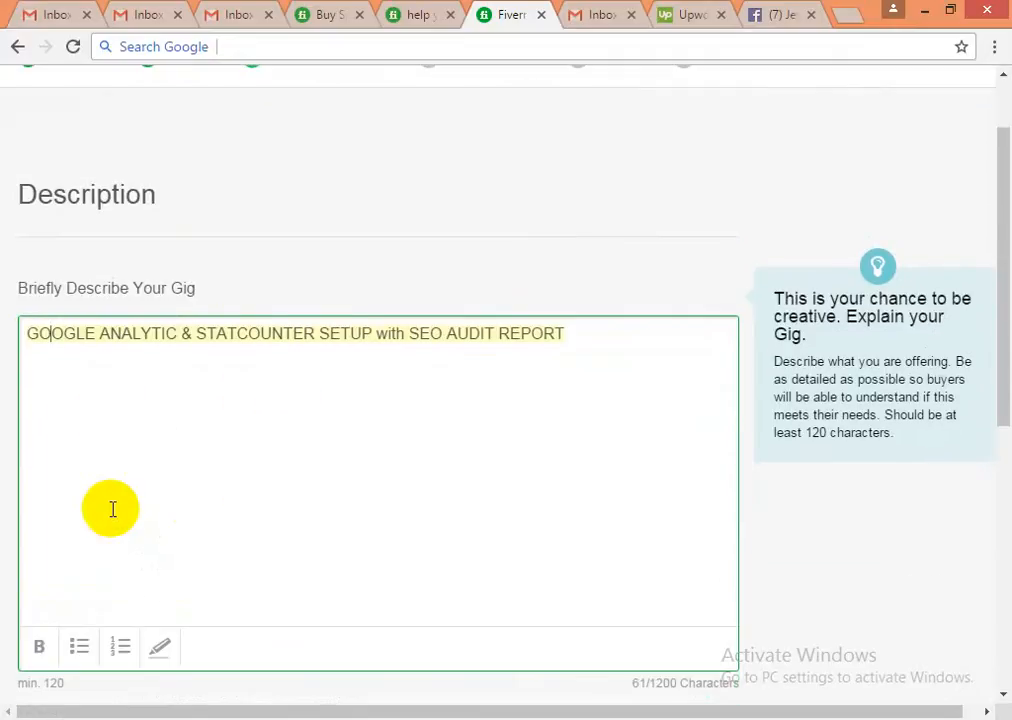
pyautogui.click(30, 334)
pyautogui.moveTo(30, 334); pyautogui.dragTo(583, 338)
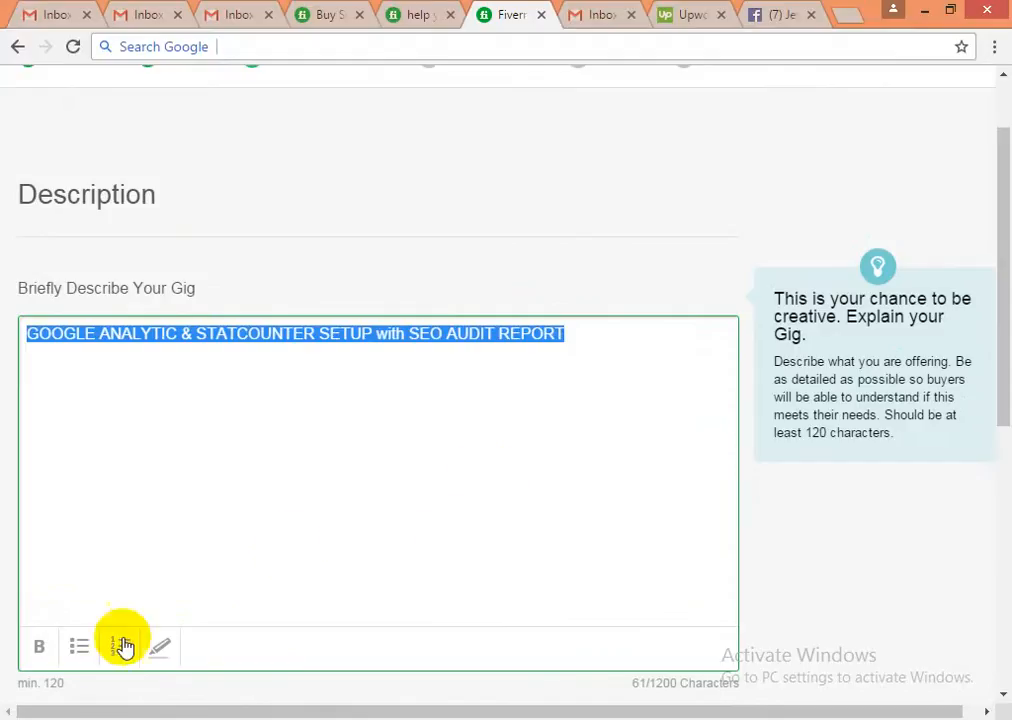
pyautogui.click(40, 660)
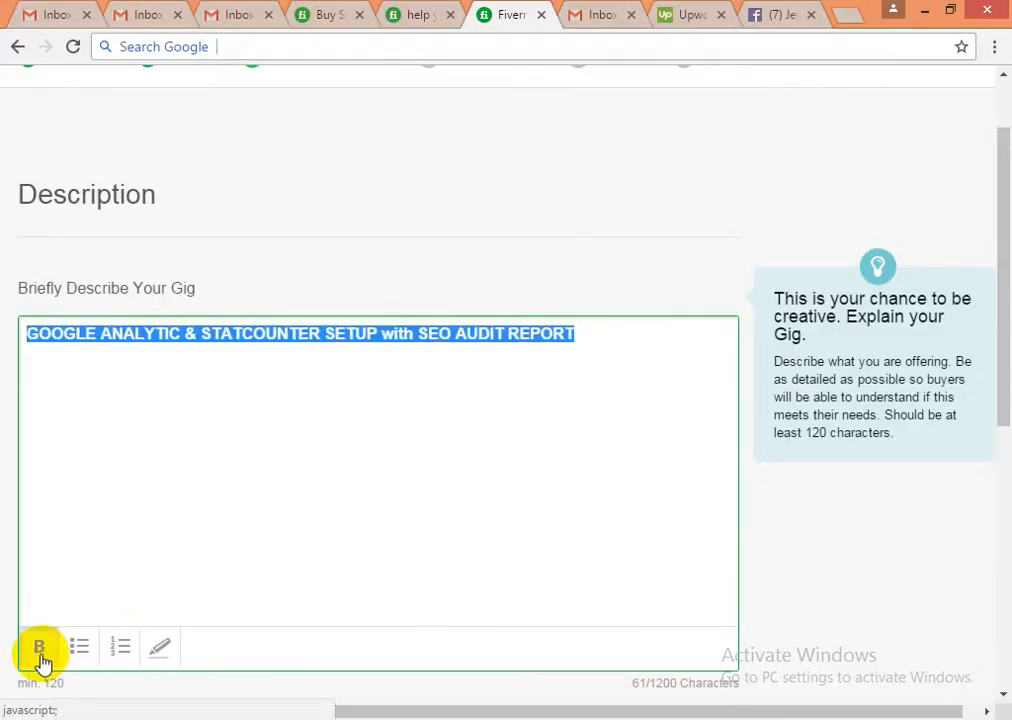
pyautogui.click(29, 334)
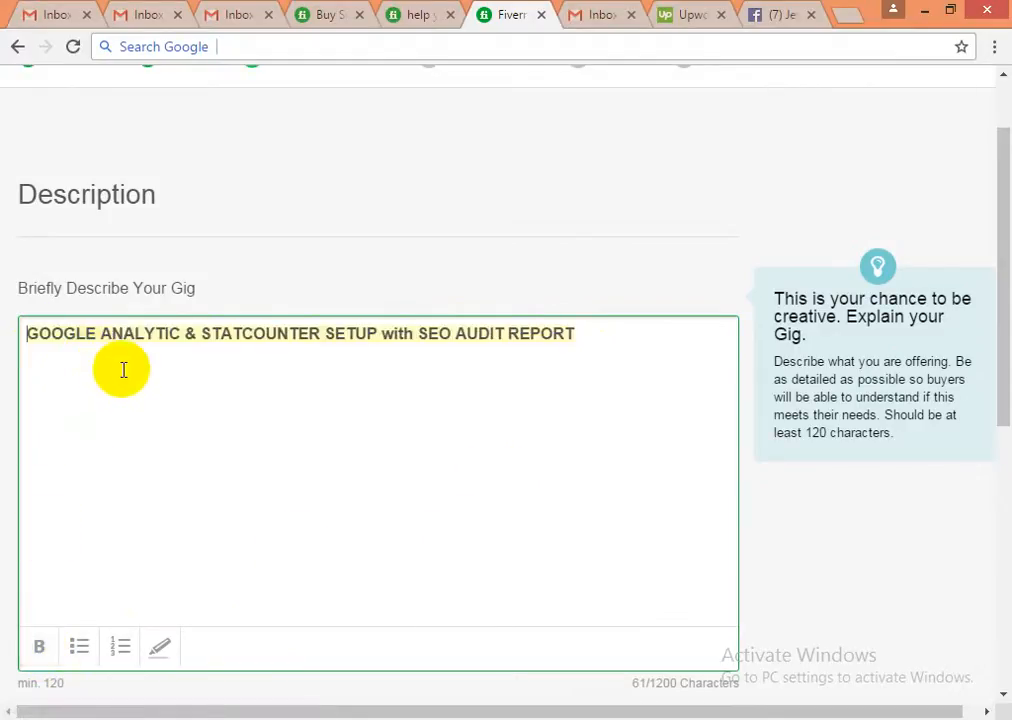
# - Indent the bold title and start an empty line beneath it
pyautogui.hotkey('ctrl', 'e')
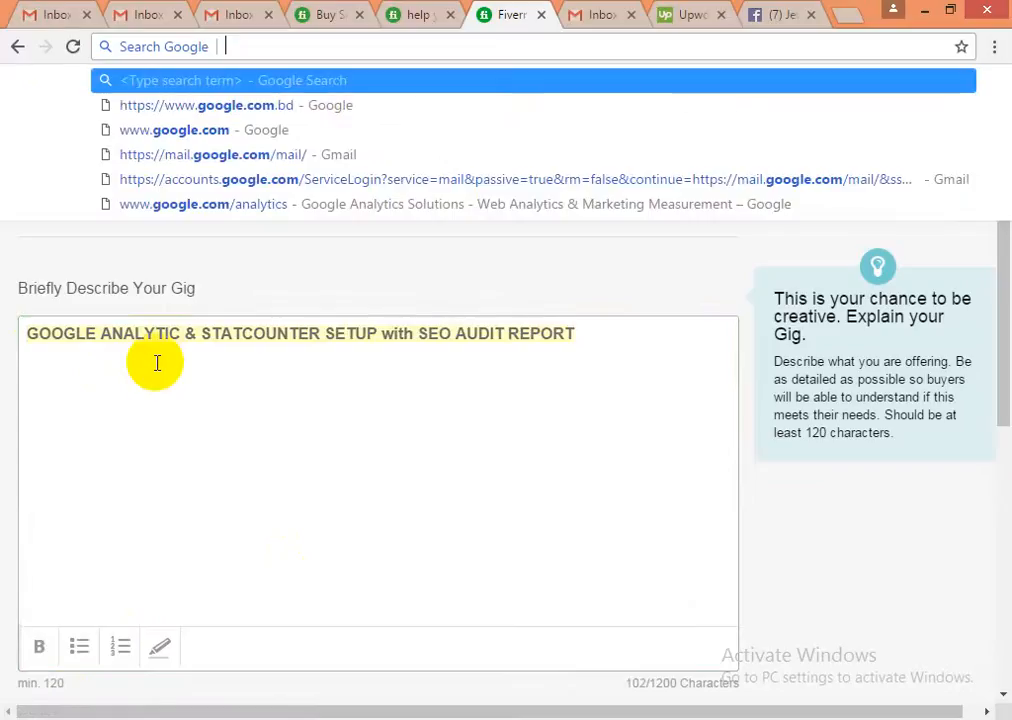
pyautogui.click(159, 363)
pyautogui.doubleClick(30, 334)
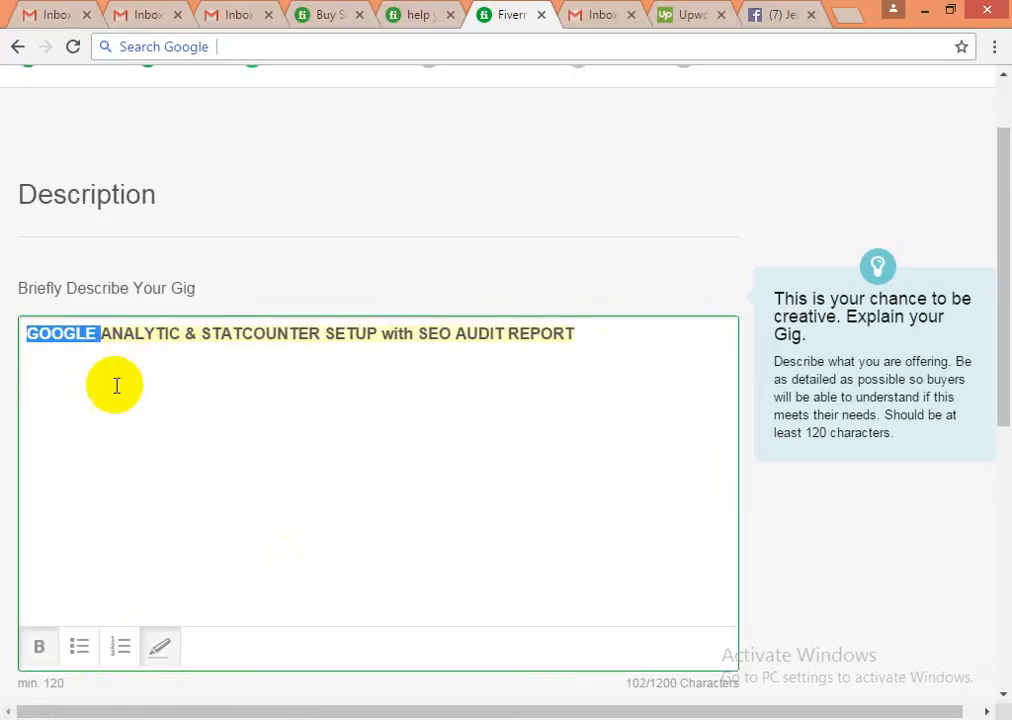
pyautogui.click(40, 336)
pyautogui.click(29, 333)
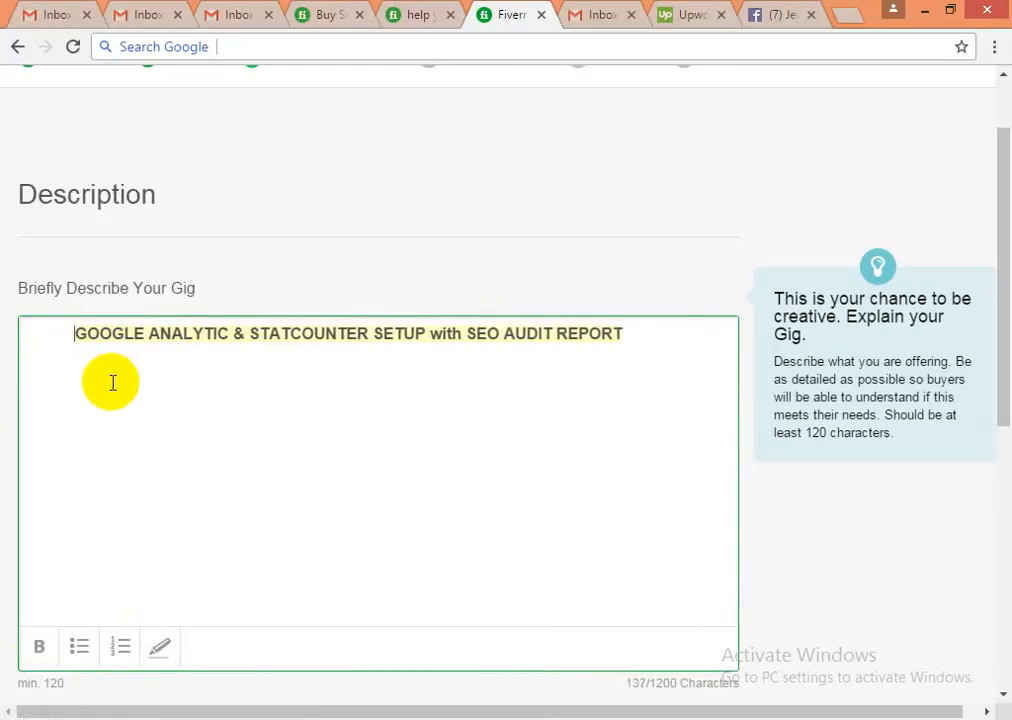
pyautogui.click(655, 334)
pyautogui.press('Return')
pyautogui.press('Return')
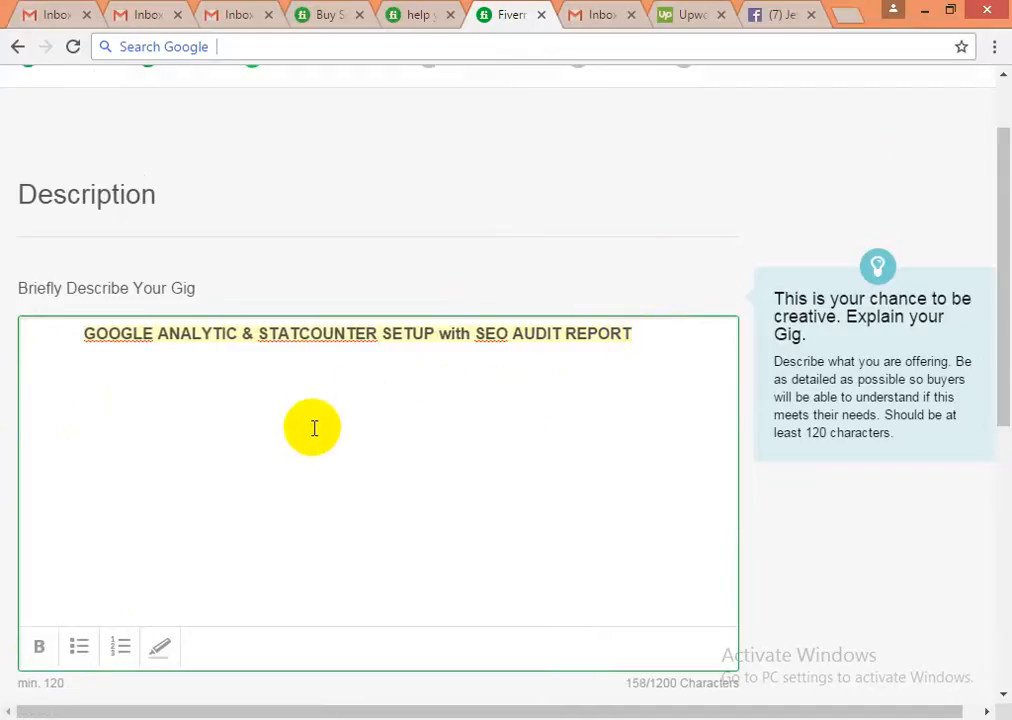
pyautogui.scroll(-1, 312, 429)
pyautogui.click(298, 236)
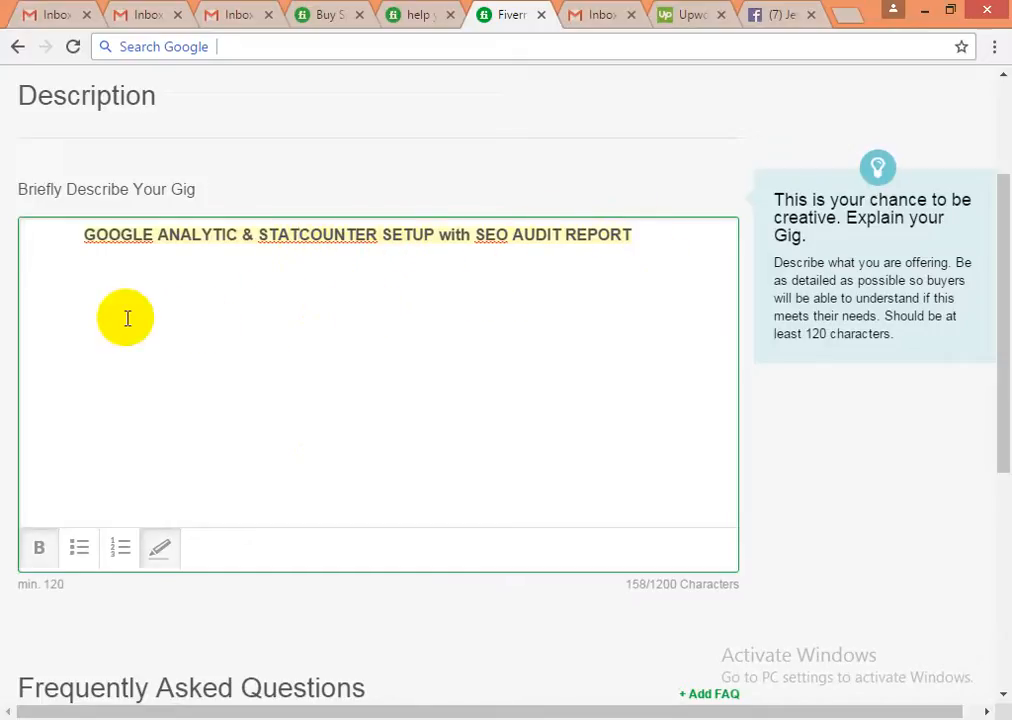
pyautogui.click(38, 291)
pyautogui.scroll(2, 176, 452)
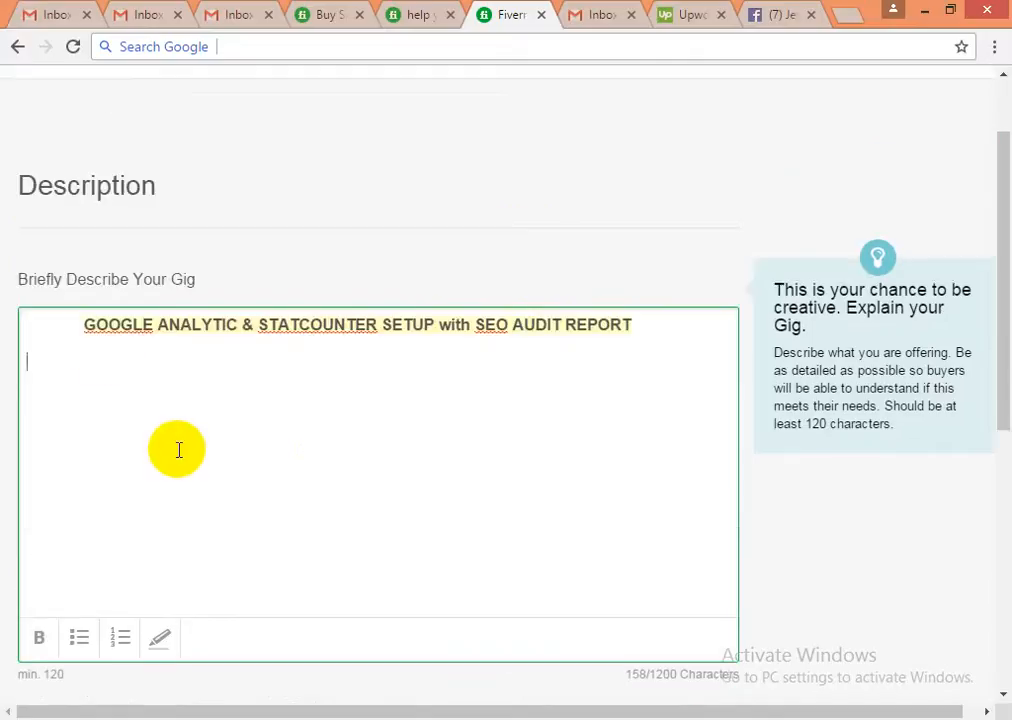
pyautogui.scroll(-1, 175, 454)
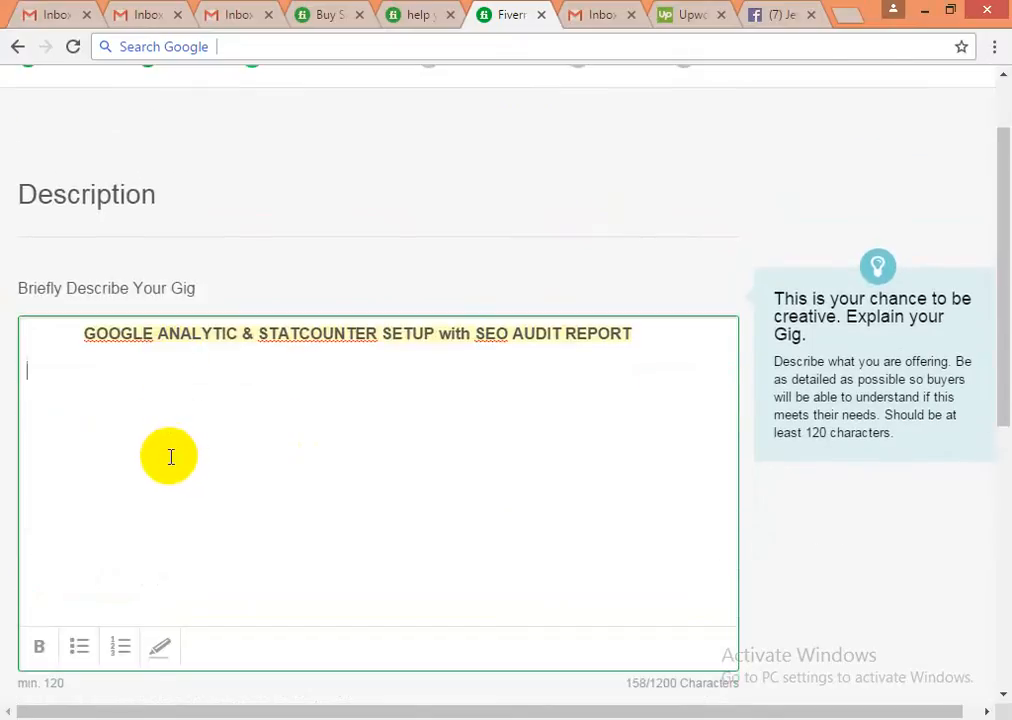
# - Write the heading 'What we need..' on the line under the title
pyautogui.write('We')
pyautogui.press('BackSpace')
pyautogui.press('BackSpace')
pyautogui.write('hat we ')
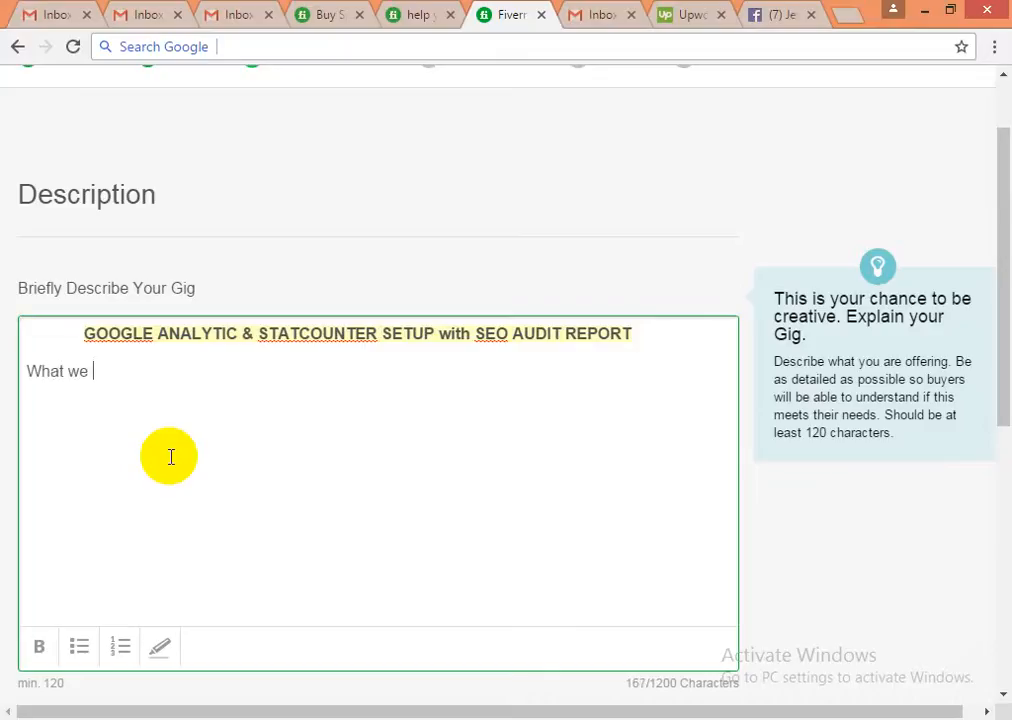
pyautogui.write('need..')
pyautogui.press('Return')
# - List '1. temporary.website access permission' and '2. cpanel/ root ftp access', then begin item '3.'
pyautogui.write('1. ')
pyautogui.write('in')
pyautogui.press('BackSpace')
pyautogui.press('BackSpace')
pyautogui.write('tem')
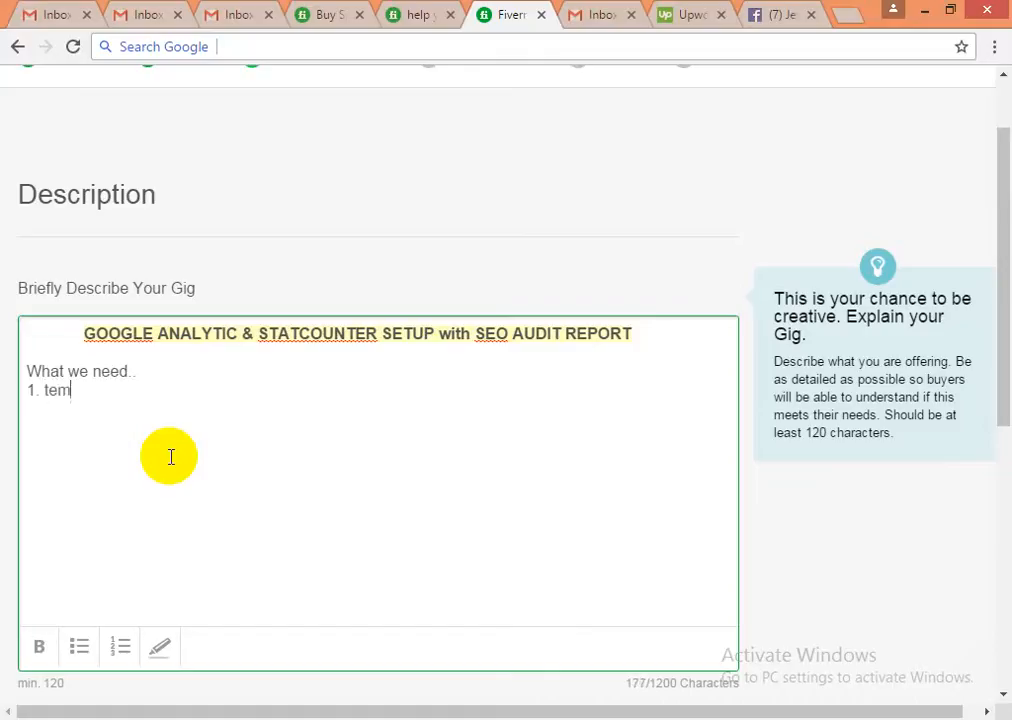
pyautogui.write('porary.webs')
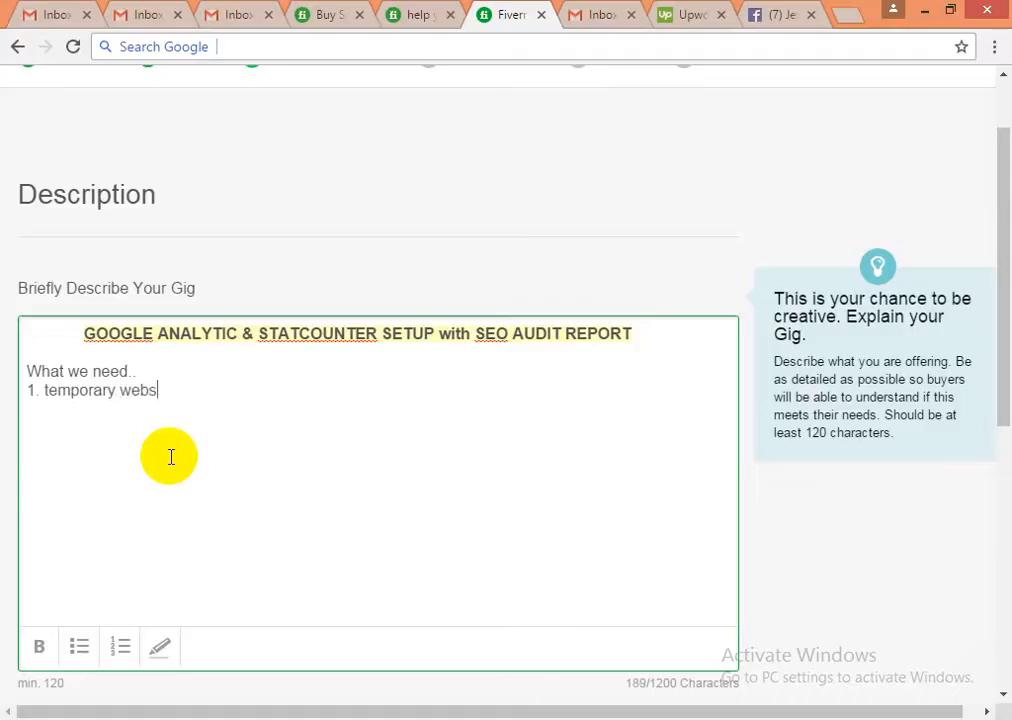
pyautogui.write('ite access permiss')
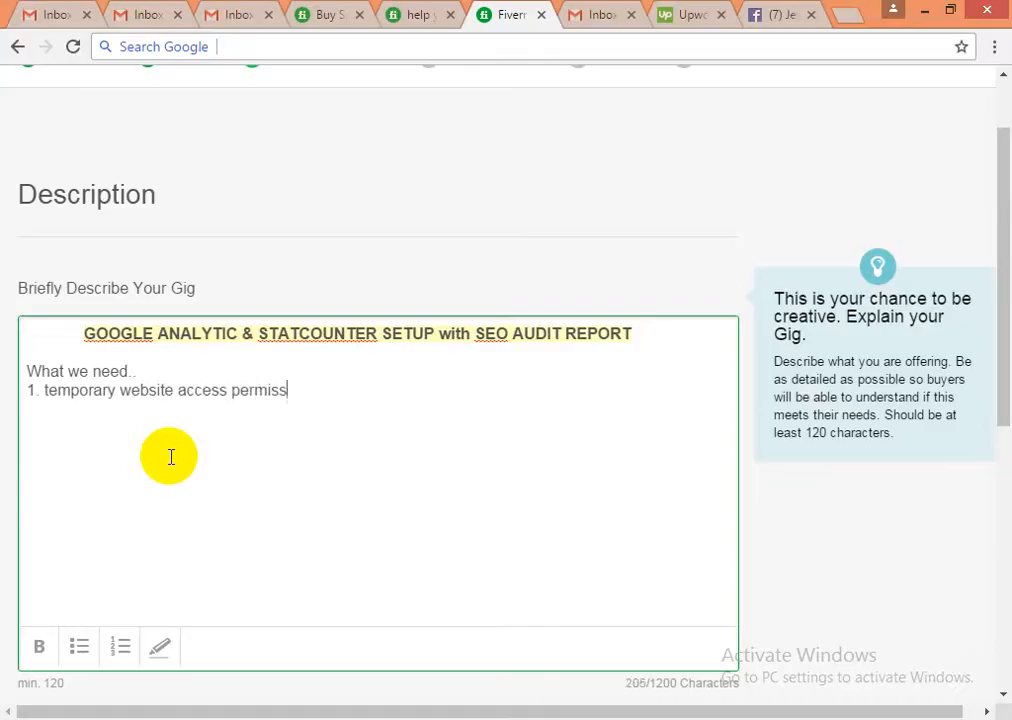
pyautogui.write('ion')
pyautogui.press('Return')
pyautogui.write('2. cpa')
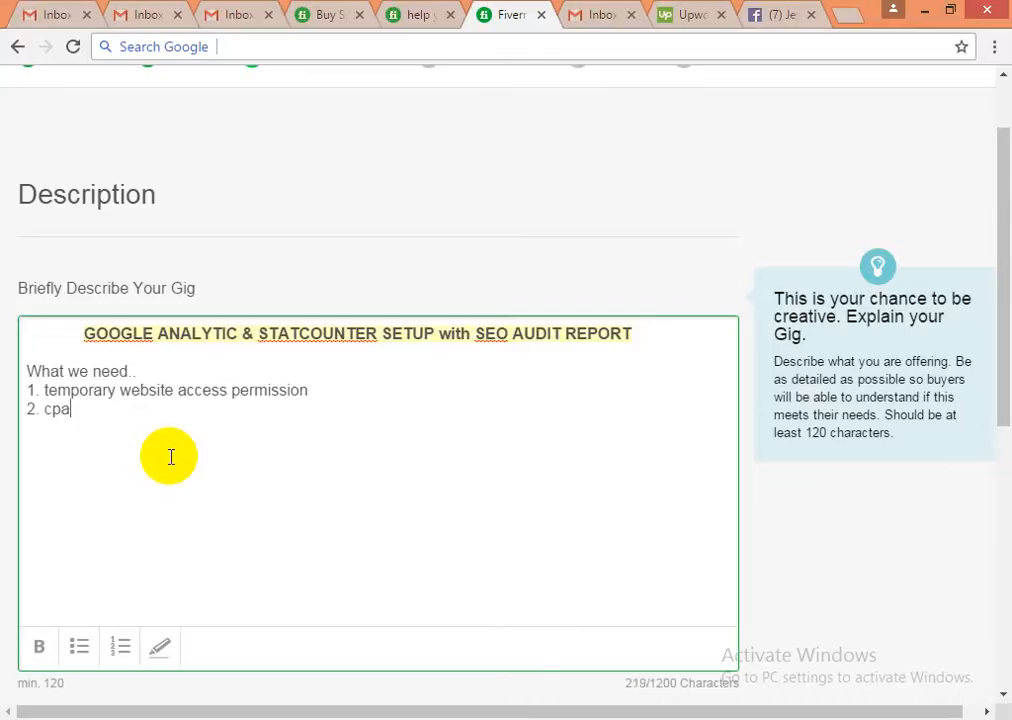
pyautogui.write('nle')
pyautogui.press('BackSpace')
pyautogui.press('BackSpace')
pyautogui.write('el/ root ')
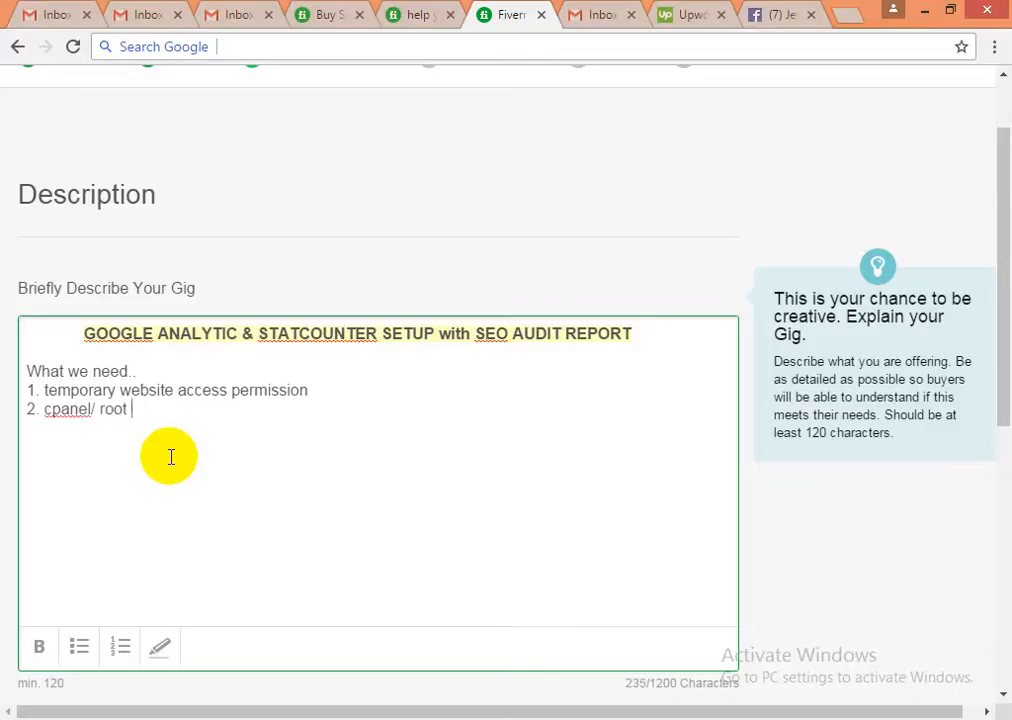
pyautogui.write('ftp access')
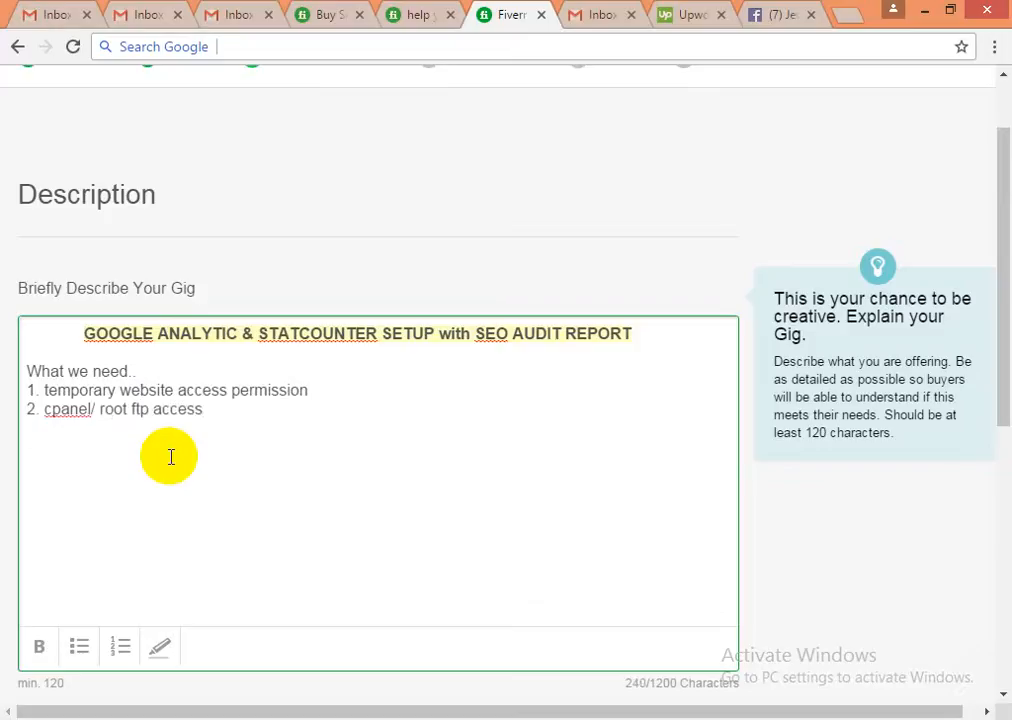
pyautogui.press('Return')
pyautogui.write('3.')
# - Delete the '3.' and drafted email access item, writing 'any others if required i will inform..' instead
pyautogui.write('web')
pyautogui.press('BackSpace')
pyautogui.press('BackSpace')
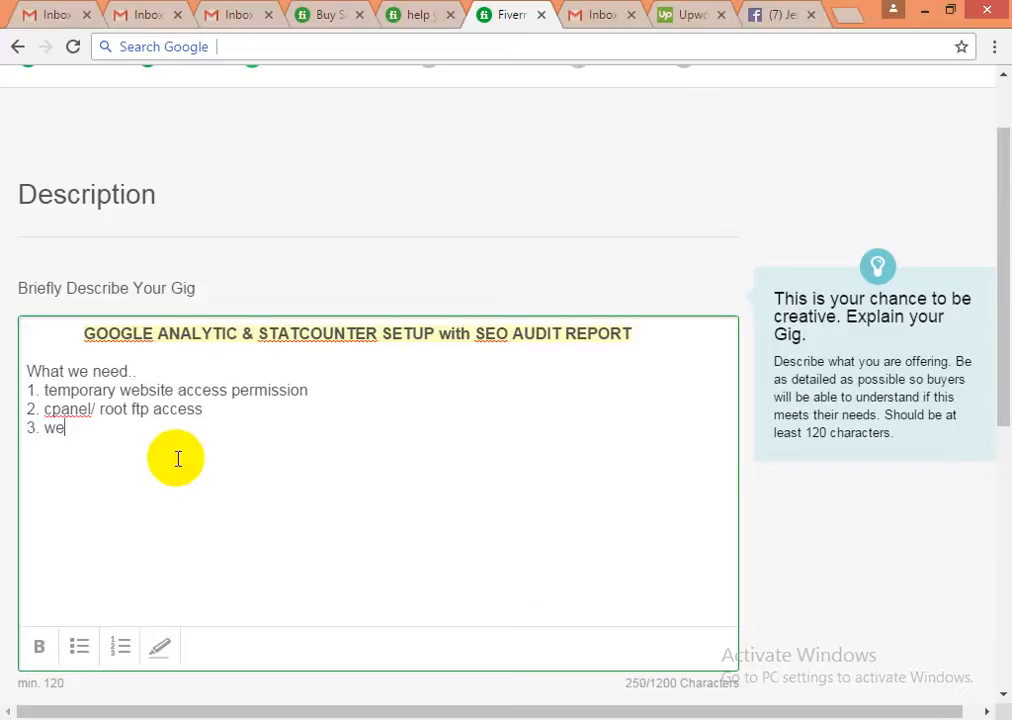
pyautogui.press('BackSpace')
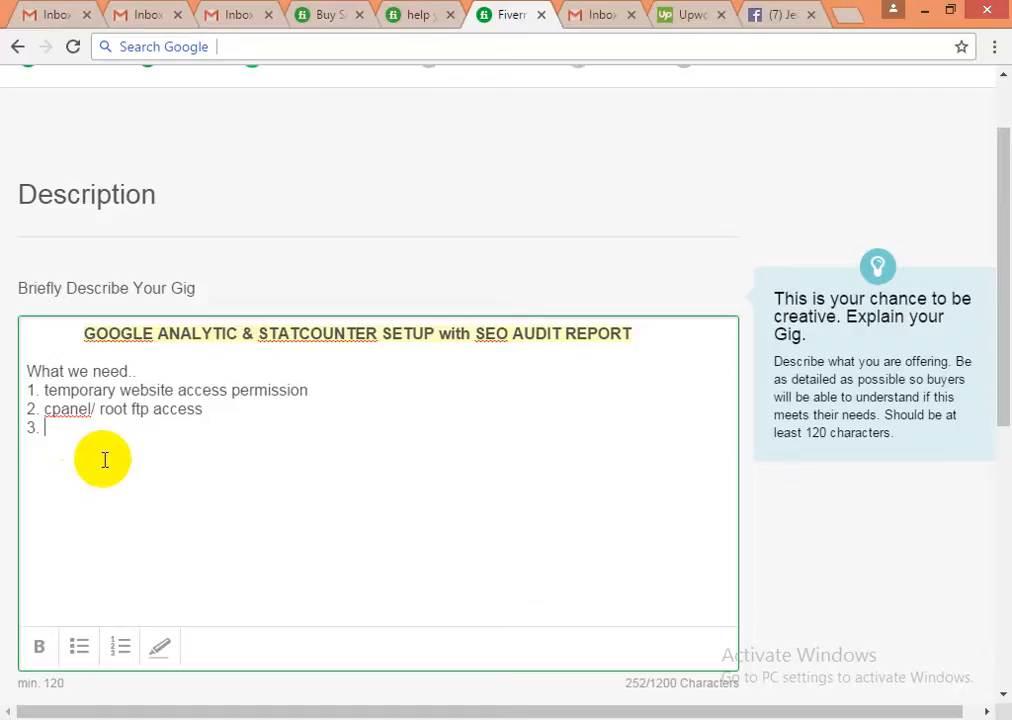
pyautogui.write('email access ')
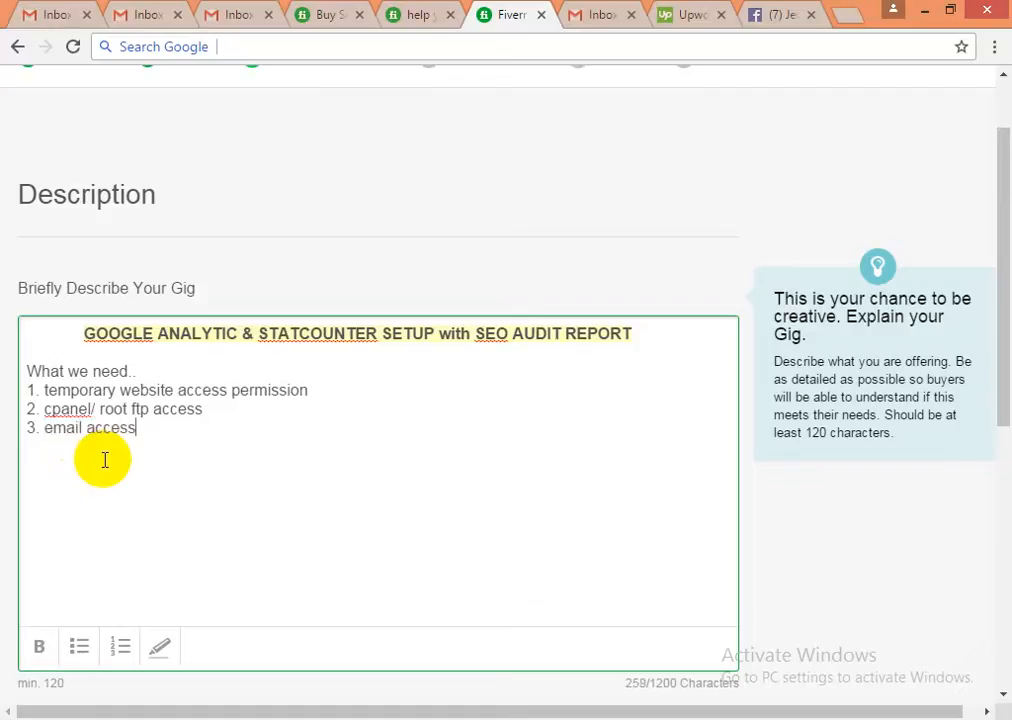
pyautogui.write('or forward ')
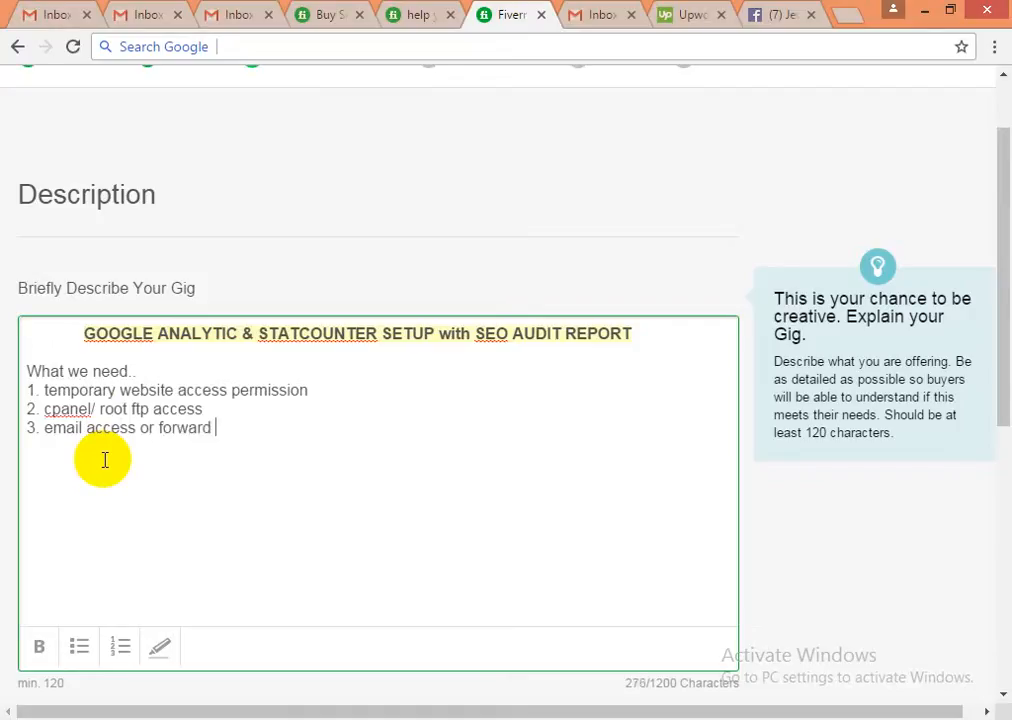
pyautogui.write('ing')
pyautogui.press('BackSpace')
pyautogui.press('BackSpace')
pyautogui.press('BackSpace')
pyautogui.press('BackSpace')
pyautogui.press('BackSpace')
pyautogui.press('BackSpace')
pyautogui.press('BackSpace')
pyautogui.press('BackSpace')
pyautogui.press('BackSpace')
pyautogui.press('BackSpace')
pyautogui.press('BackSpace')
pyautogui.press('BackSpace')
pyautogui.press('BackSpace')
pyautogui.press('BackSpace')
pyautogui.press('BackSpace')
pyautogui.press('BackSpace')
pyautogui.press('BackSpace')
pyautogui.press('BackSpace')
pyautogui.press('BackSpace')
pyautogui.press('BackSpace')
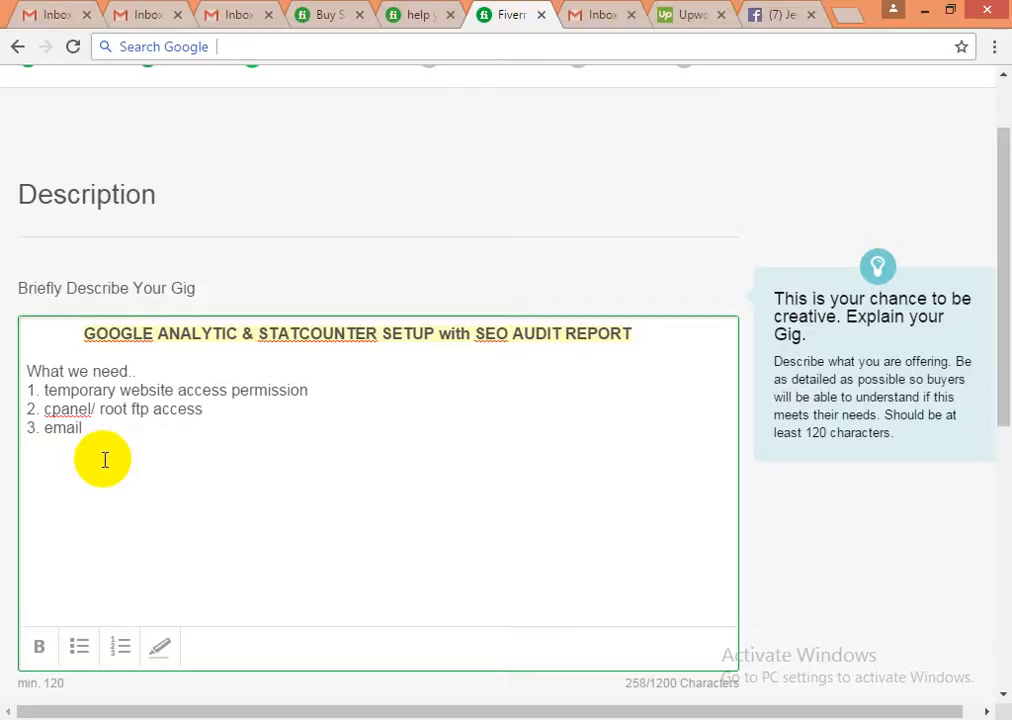
pyautogui.press('BackSpace')
pyautogui.press('BackSpace')
pyautogui.press('BackSpace')
pyautogui.press('BackSpace')
pyautogui.press('BackSpace')
pyautogui.press('BackSpace')
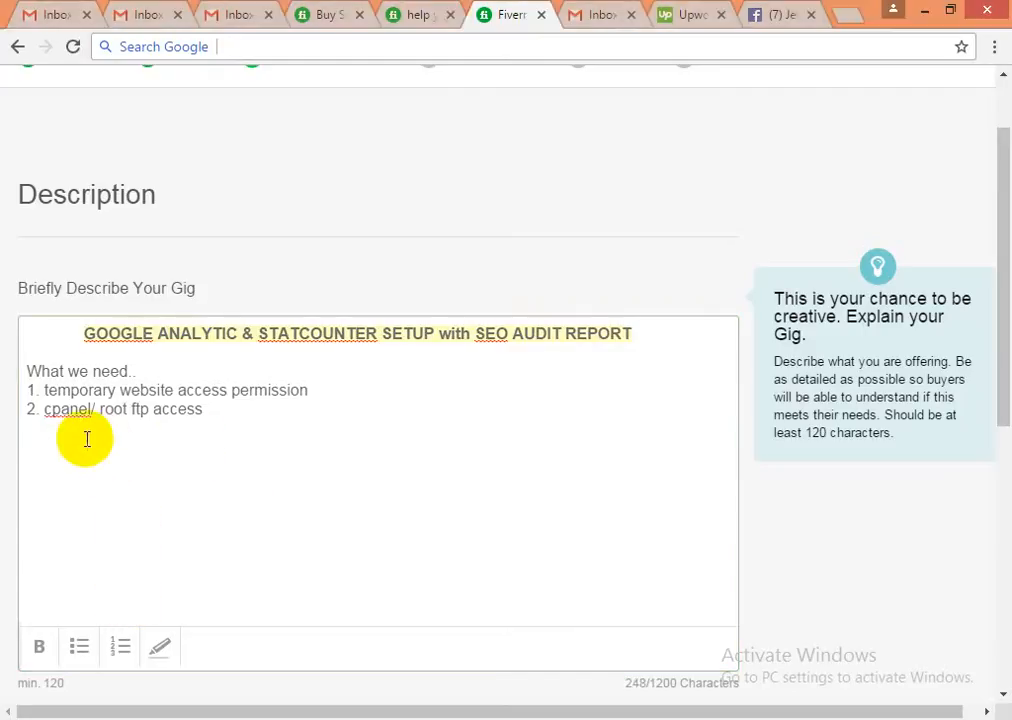
pyautogui.click(43, 423)
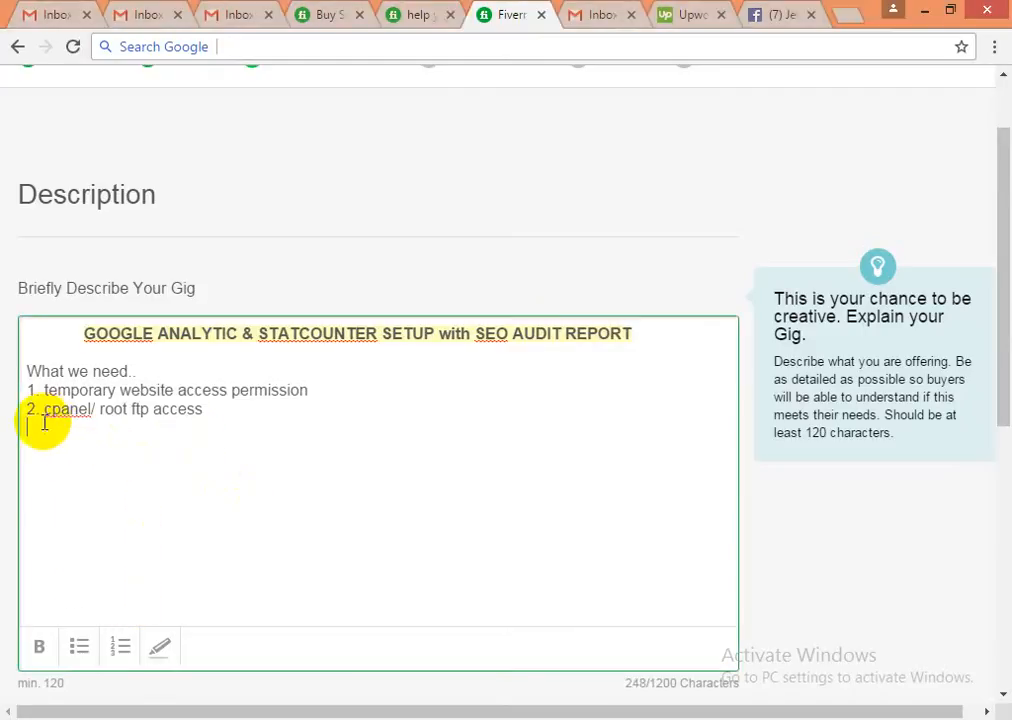
pyautogui.write('any ')
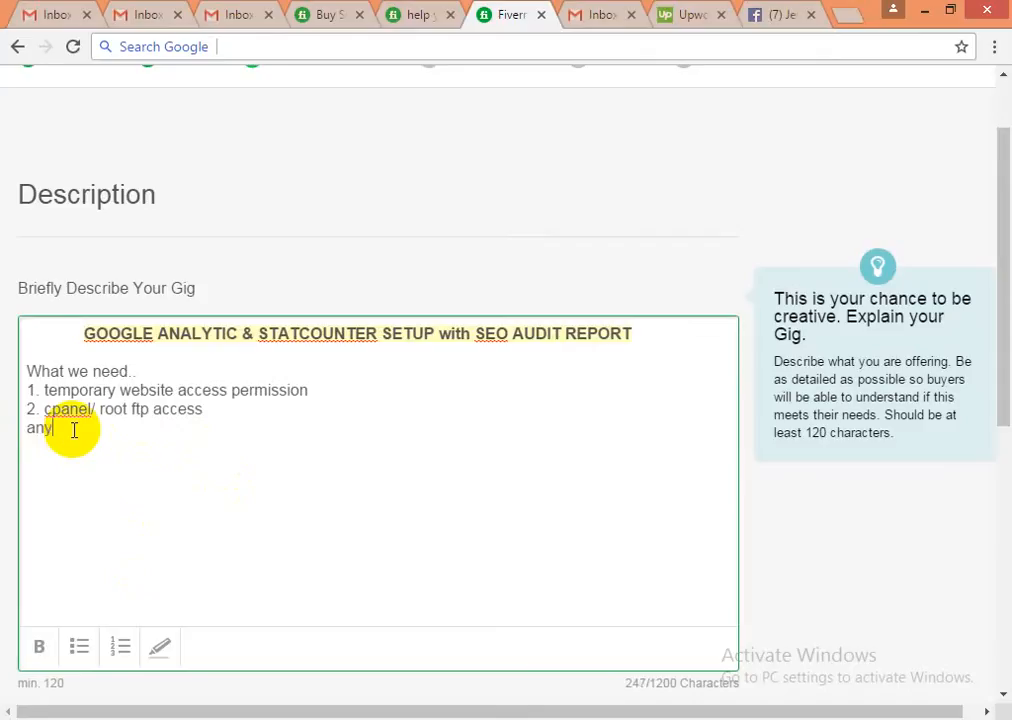
pyautogui.write('others if r')
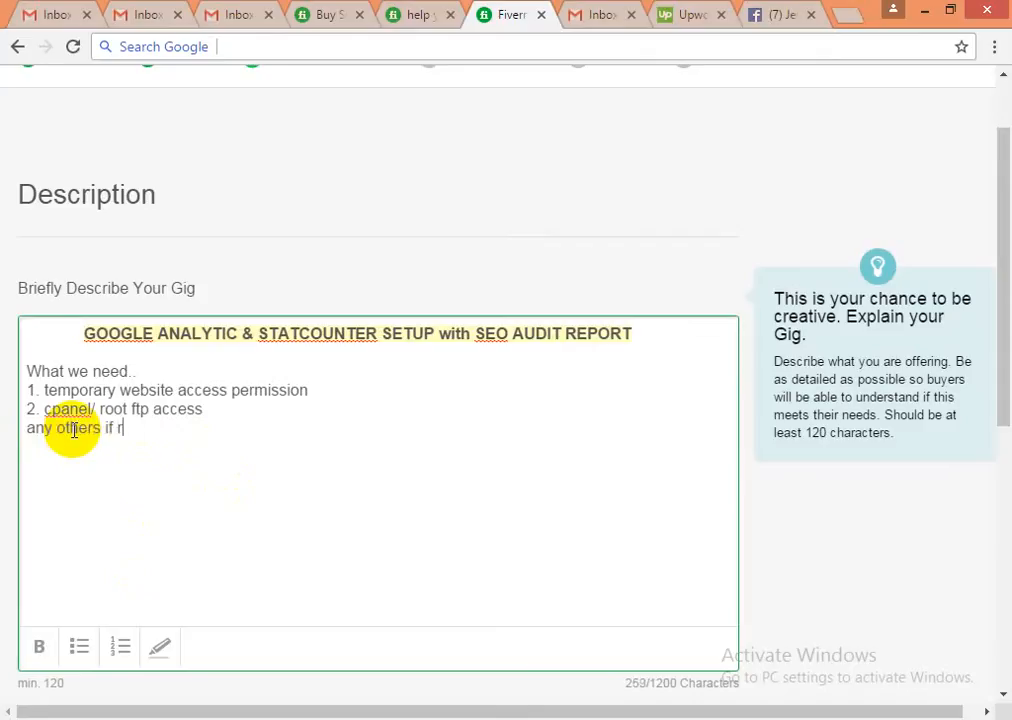
pyautogui.write('equired i will')
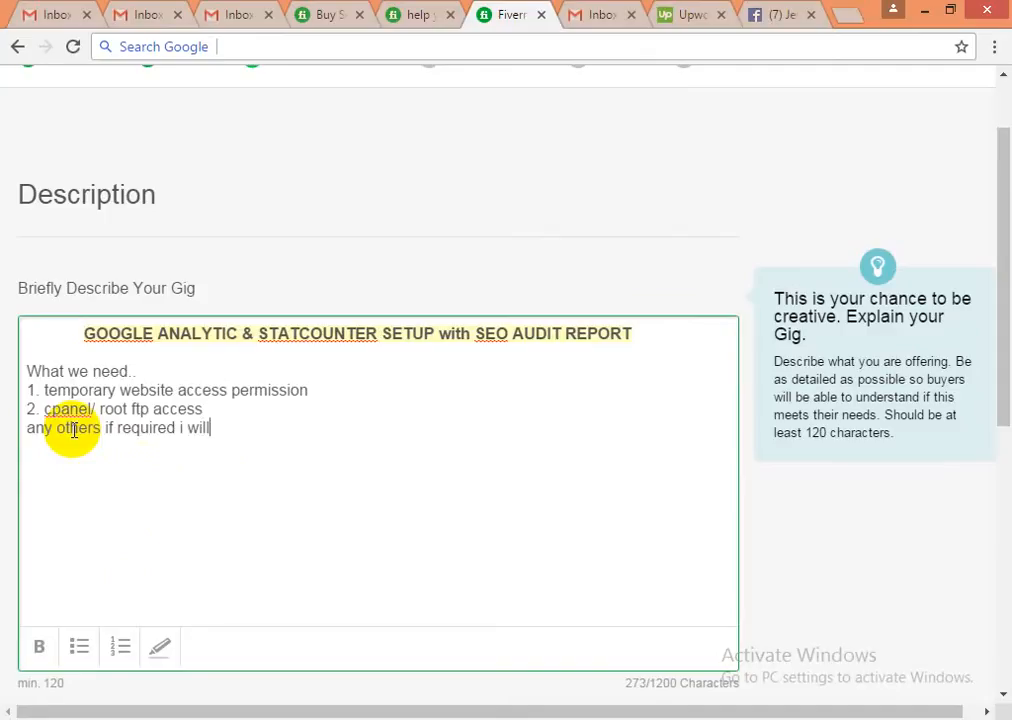
pyautogui.write(' inform..')
# - Scroll past the FAQ section and save the Description & FAQ step
pyautogui.scroll(-3, 305, 598)
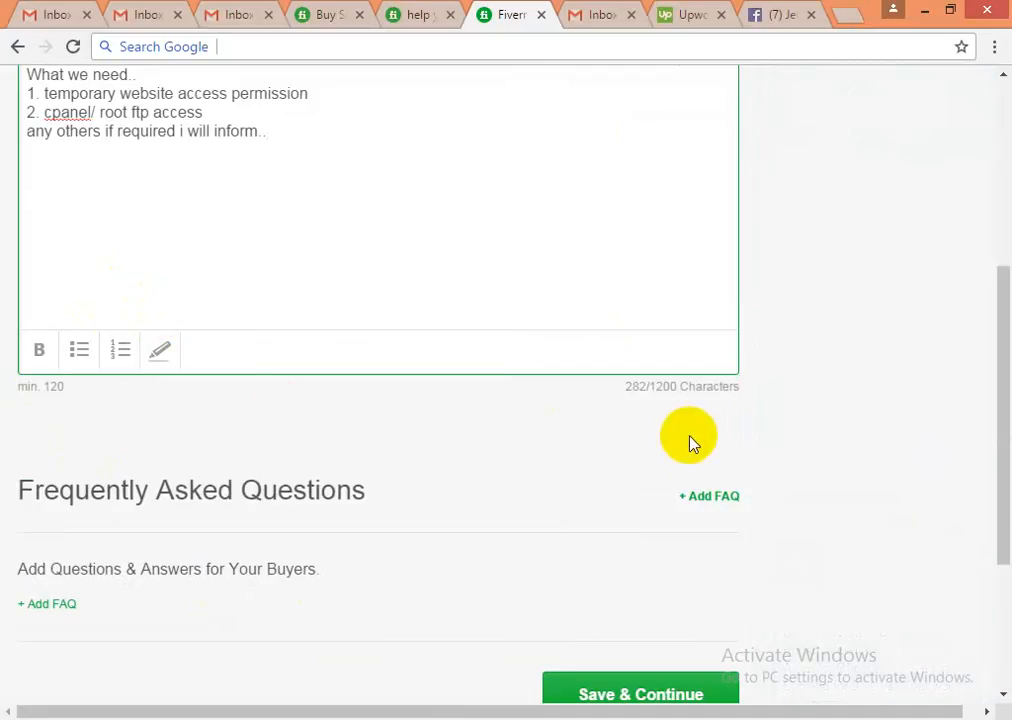
pyautogui.moveTo(558, 500)
pyautogui.scroll(-1, 558, 500)
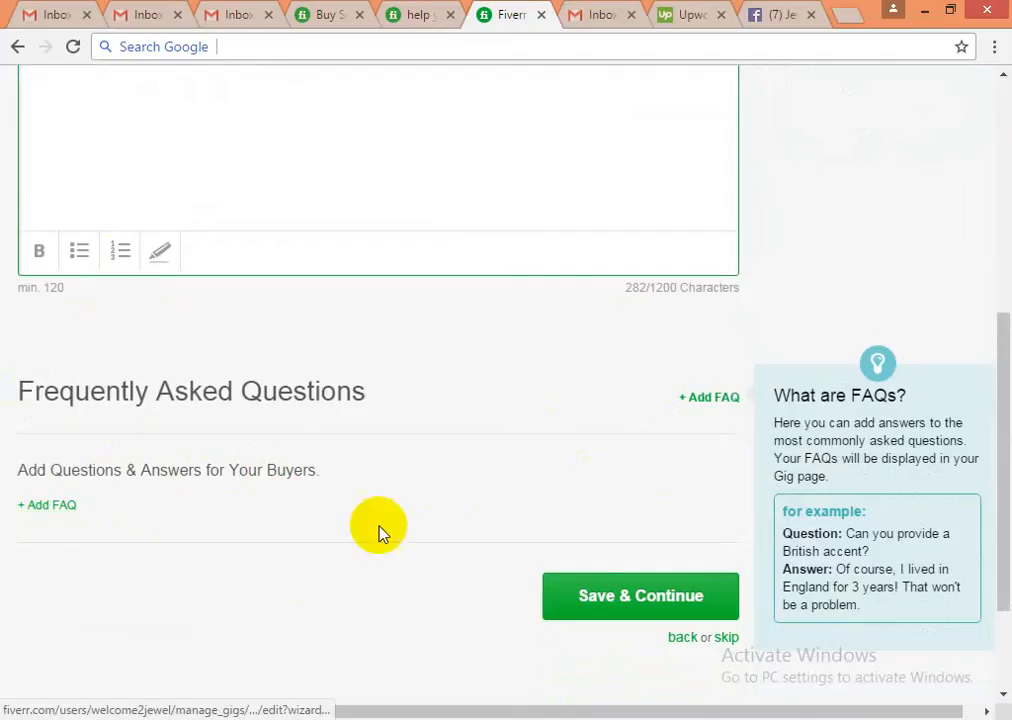
pyautogui.click(620, 600)
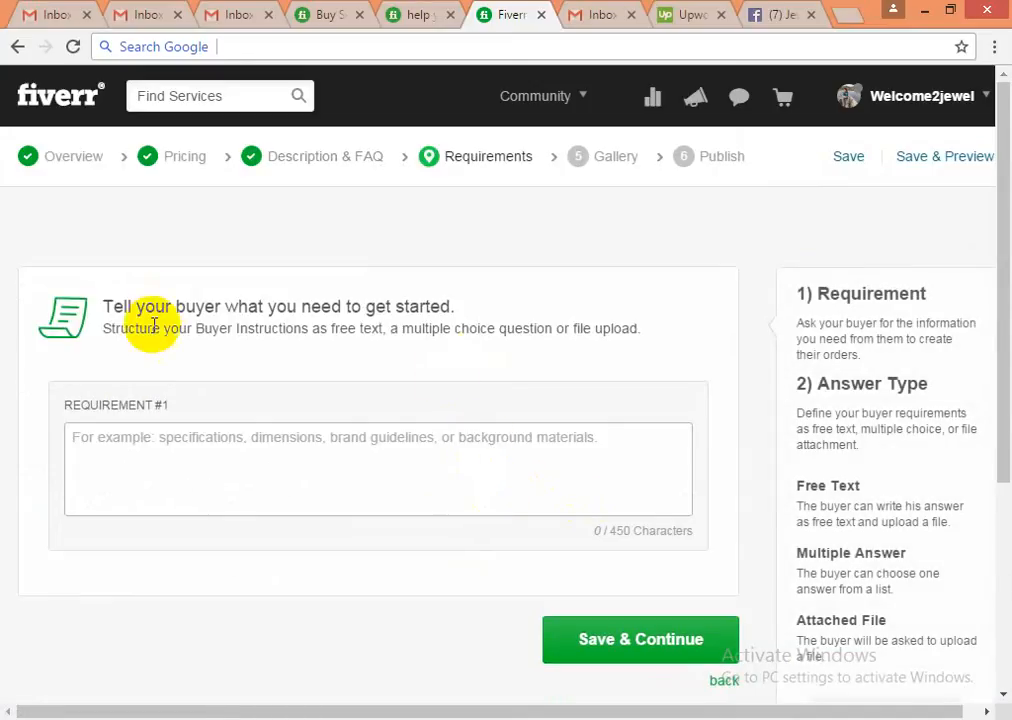
# - Make Requirement #1 optional, trying the attachment and Multiple Answer answer types
pyautogui.moveTo(127, 306); pyautogui.dragTo(477, 305)
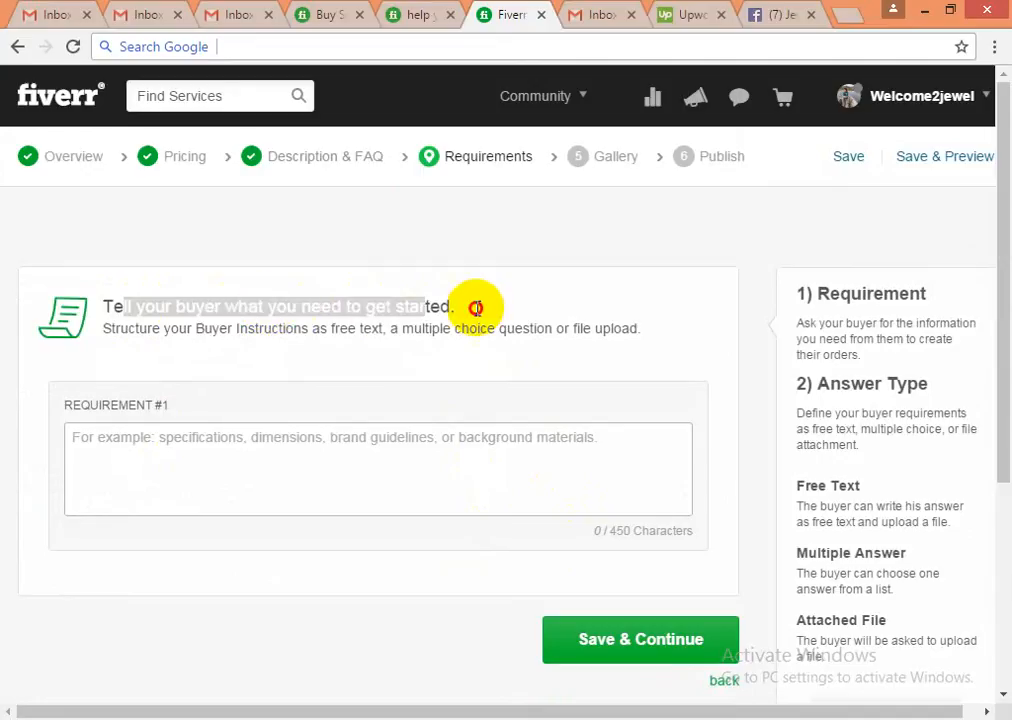
pyautogui.click(477, 309)
pyautogui.click(124, 445)
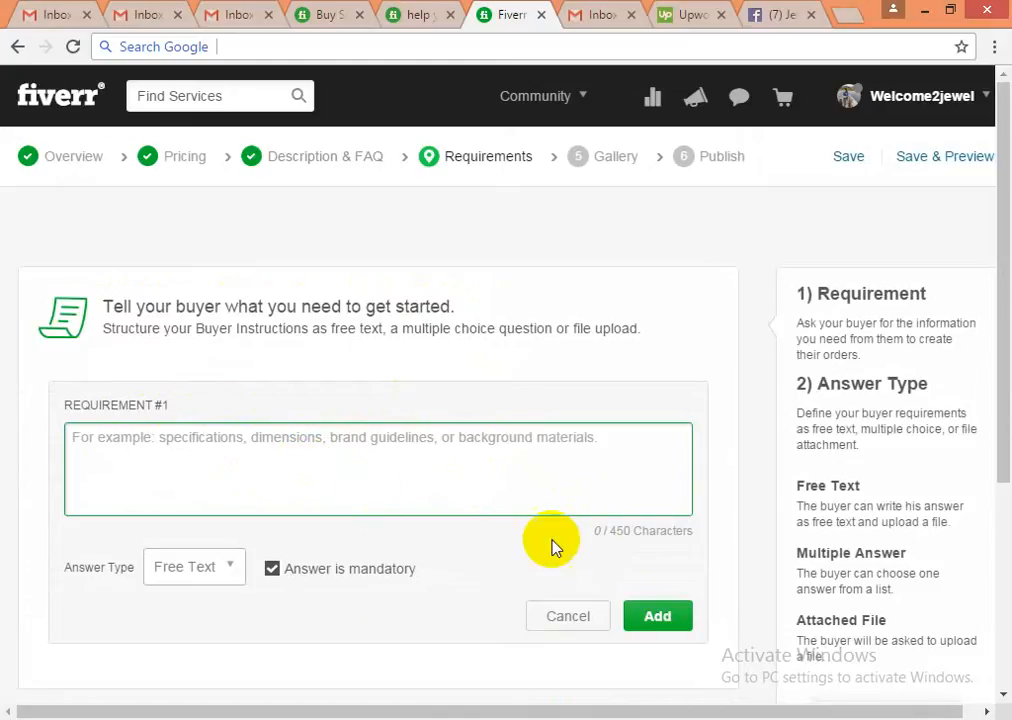
pyautogui.click(205, 583)
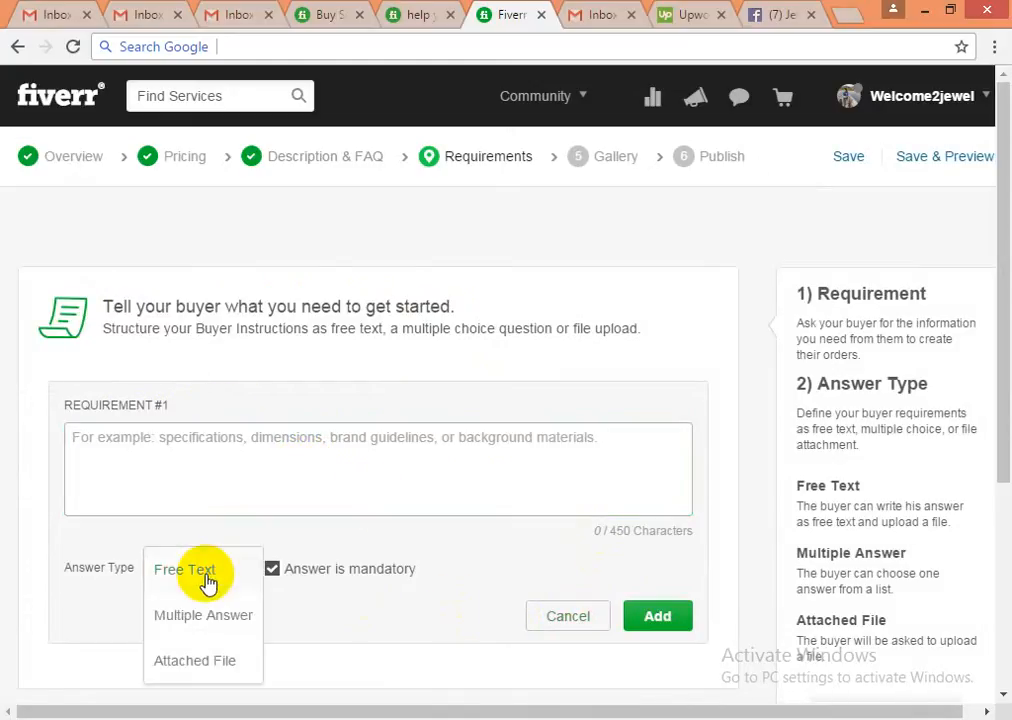
pyautogui.click(193, 665)
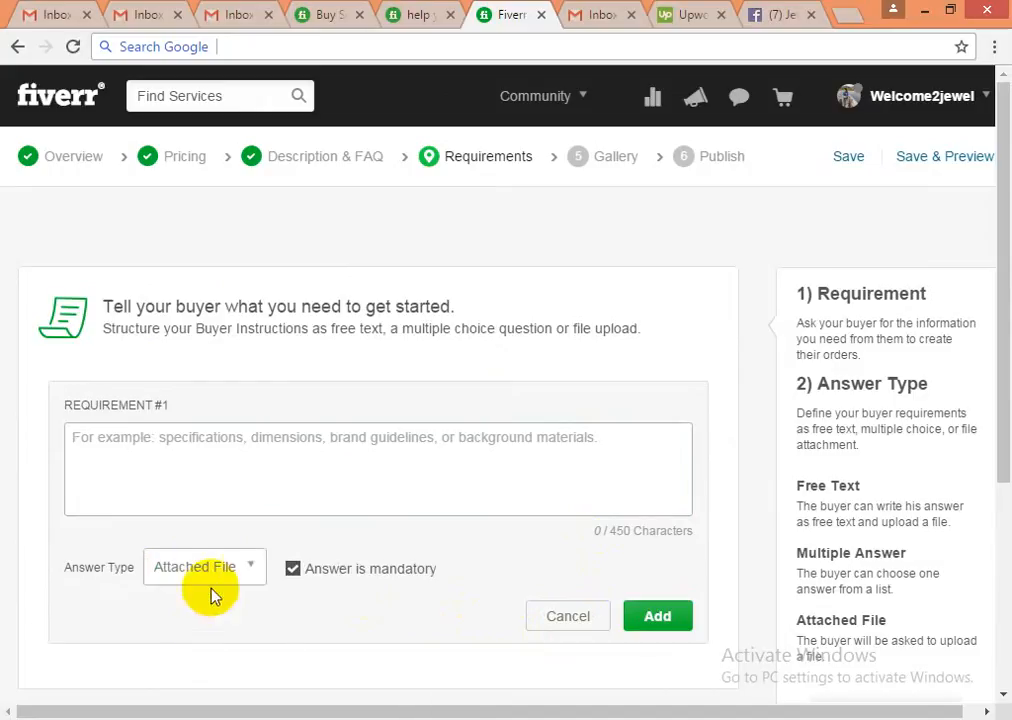
pyautogui.click(225, 566)
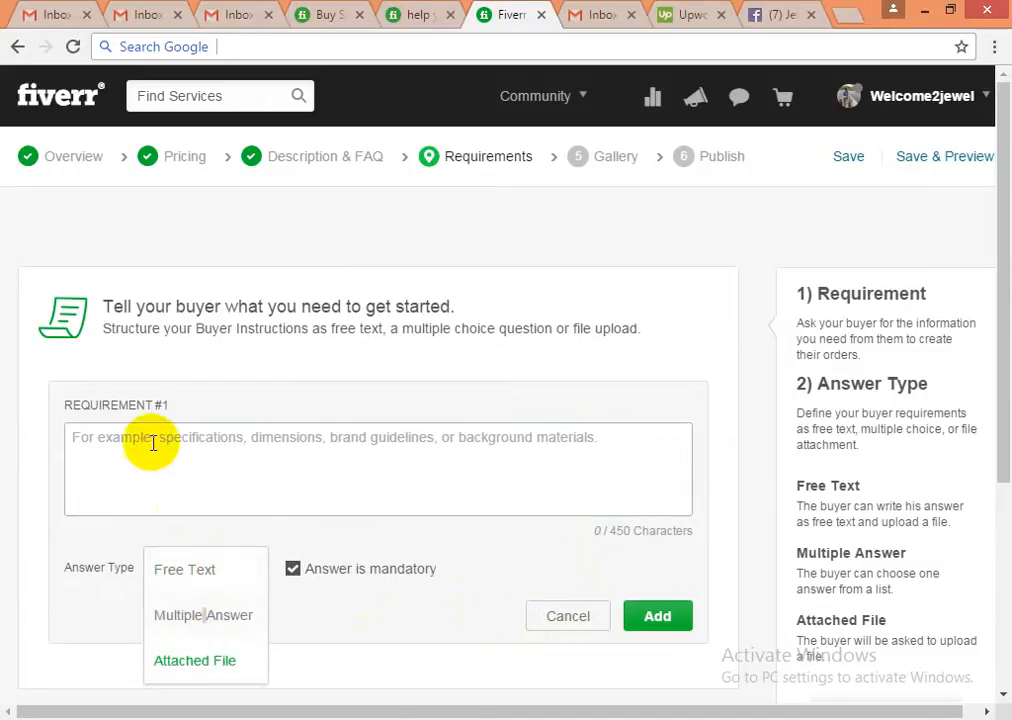
pyautogui.click(203, 615)
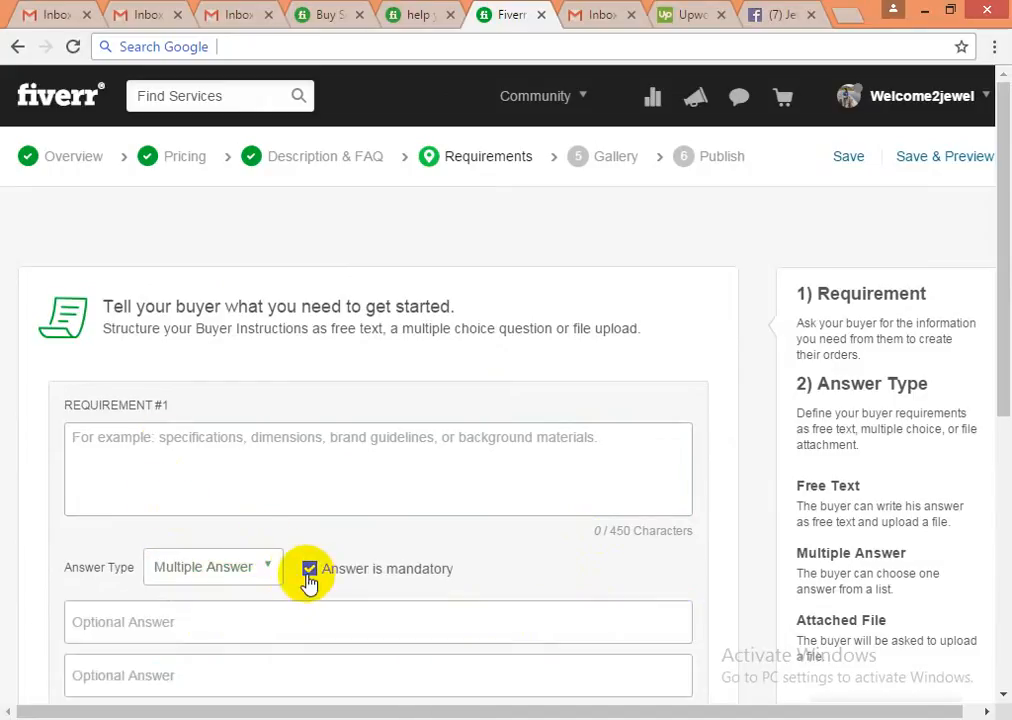
pyautogui.click(309, 575)
pyautogui.scroll(-2, 174, 547)
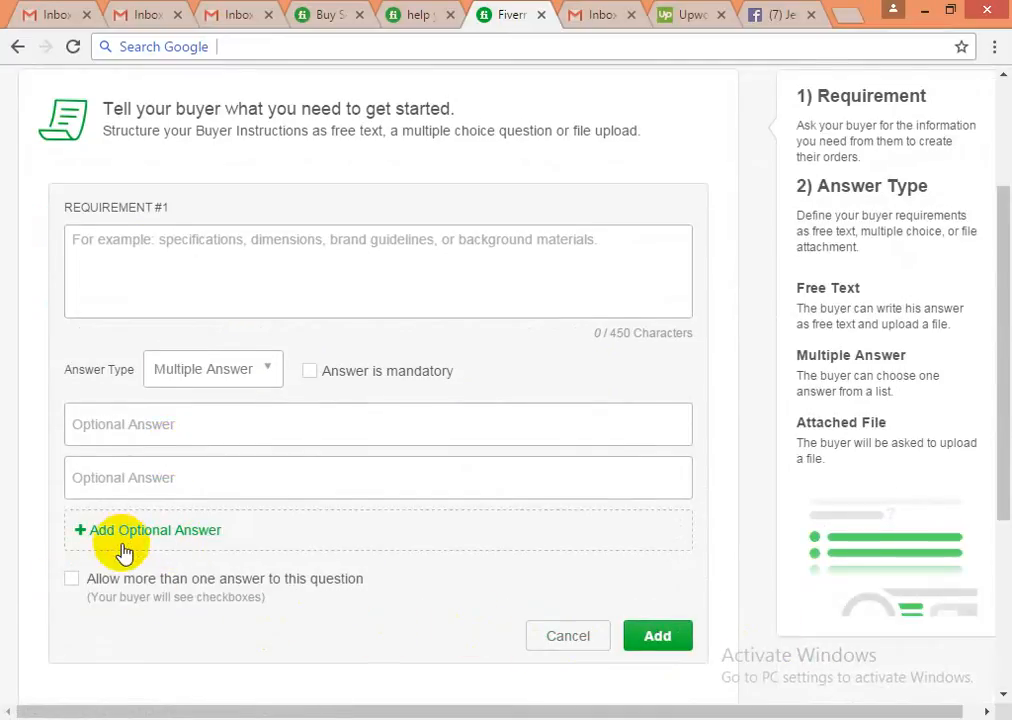
pyautogui.scroll(2, 124, 549)
# - Enter 'we will inform time to time' as the requirement and set its answer type to Free Text
pyautogui.click(125, 451)
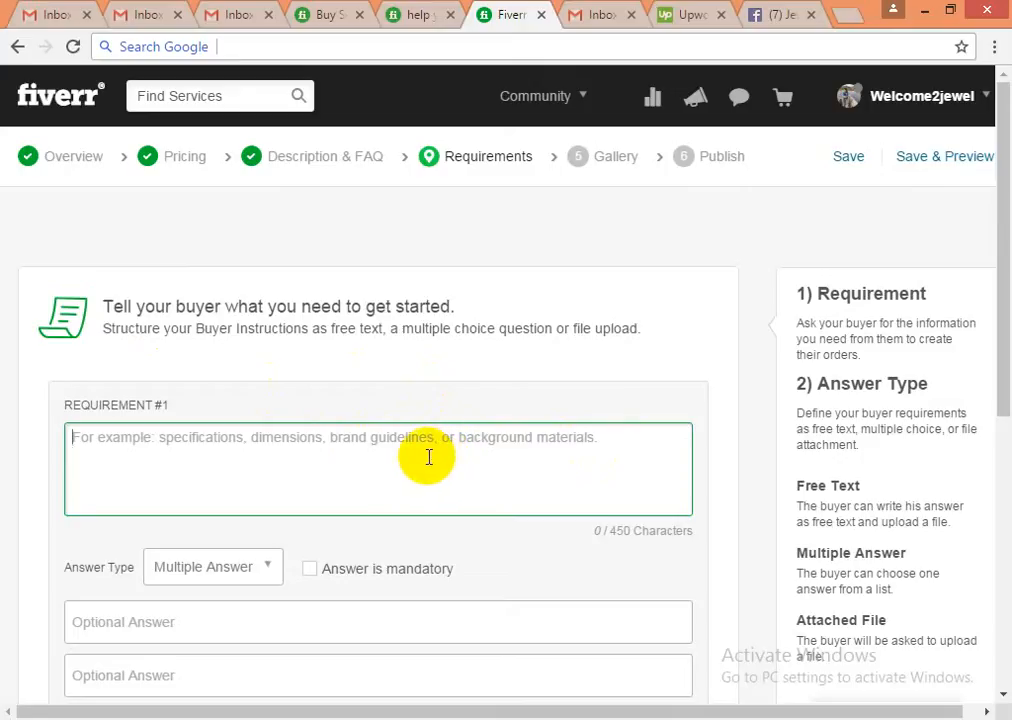
pyautogui.write('we')
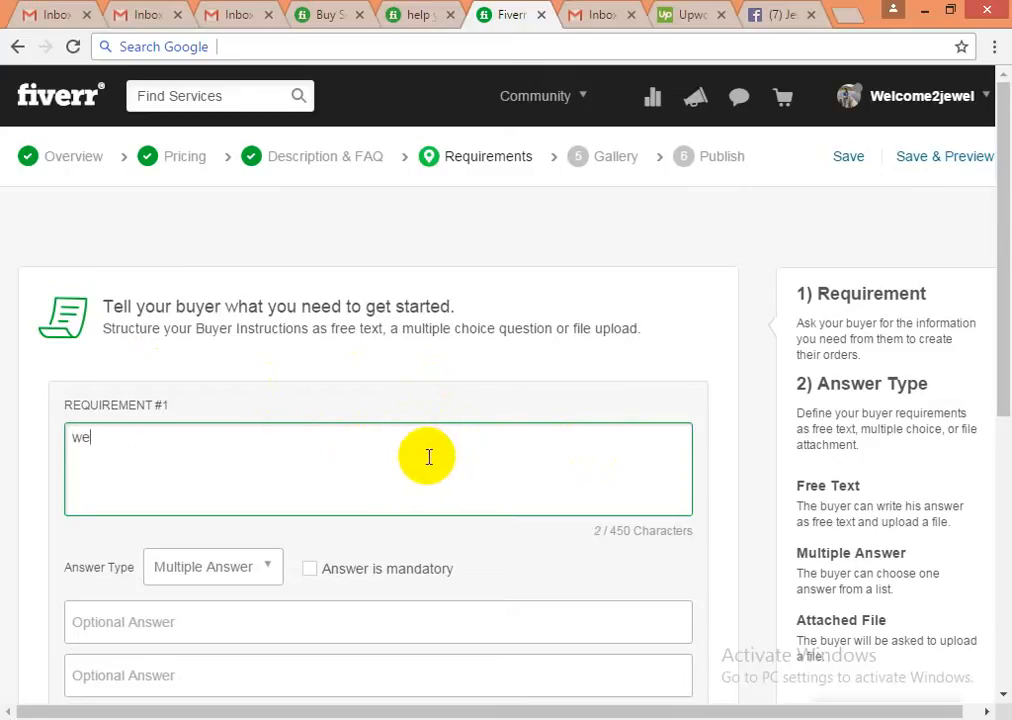
pyautogui.write(' will inform t')
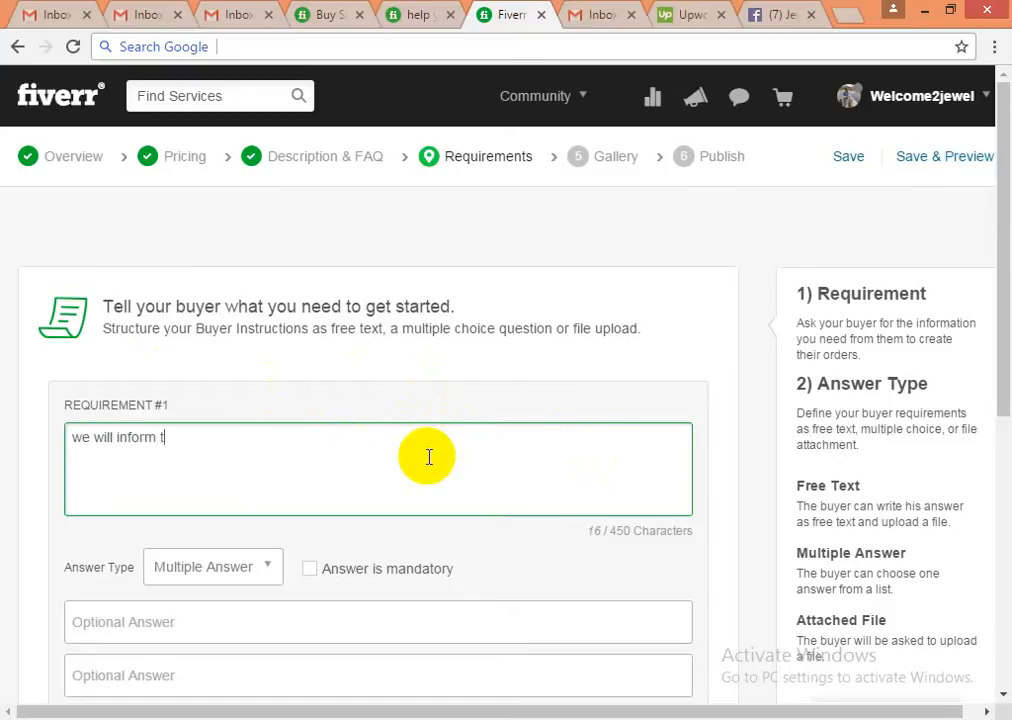
pyautogui.write('ime to time')
pyautogui.scroll(-2, 410, 470)
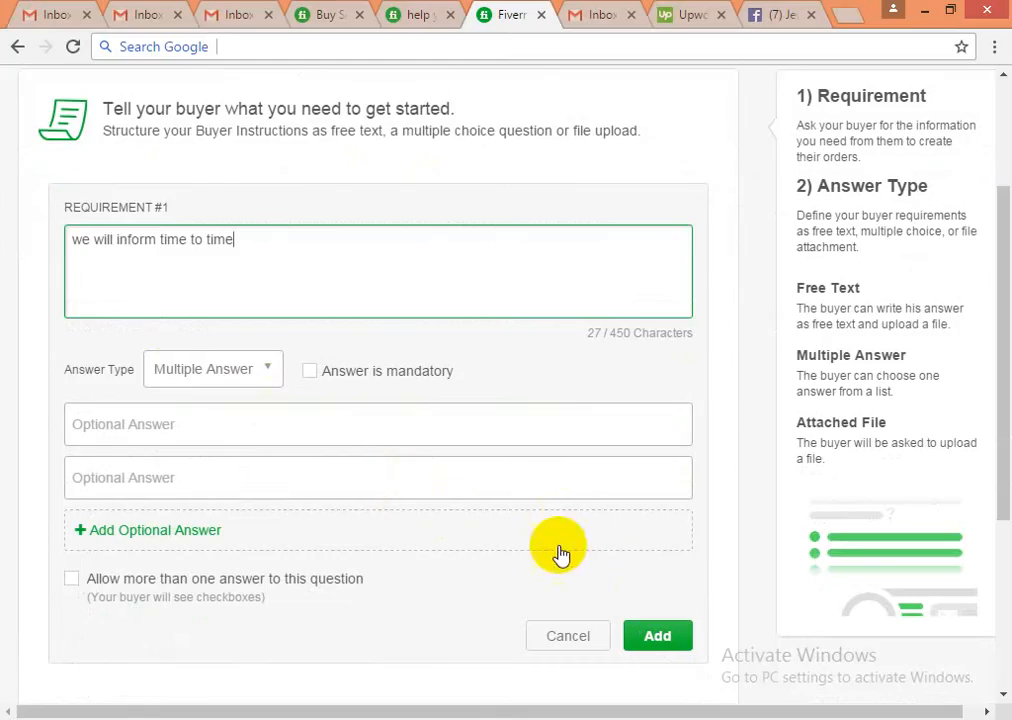
pyautogui.click(668, 642)
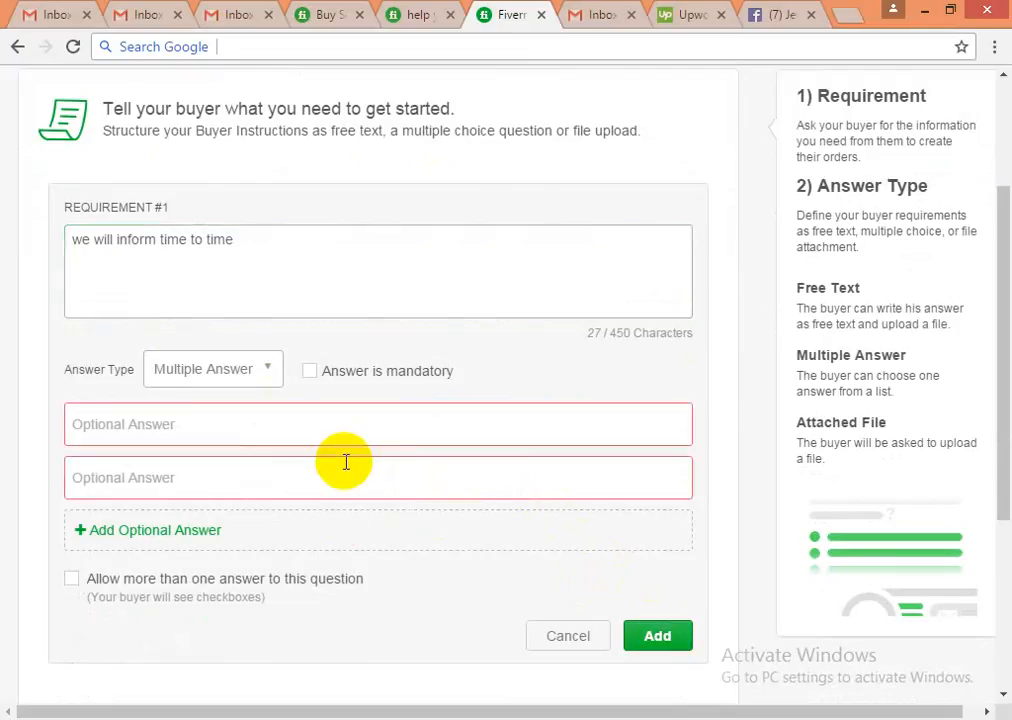
pyautogui.click(195, 373)
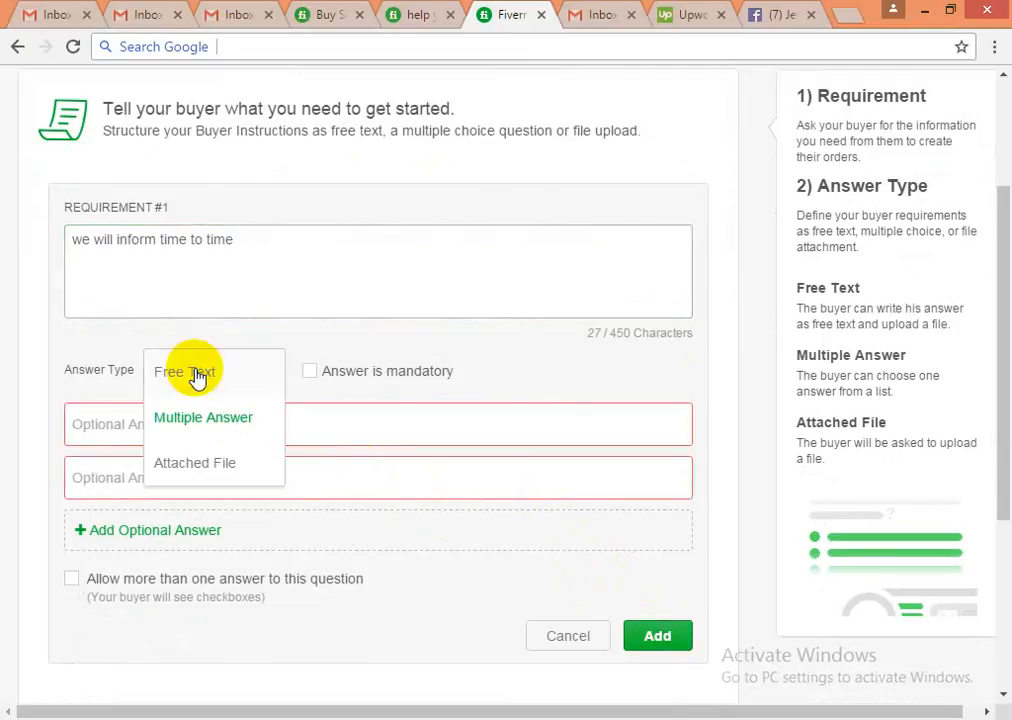
pyautogui.click(196, 377)
pyautogui.click(650, 425)
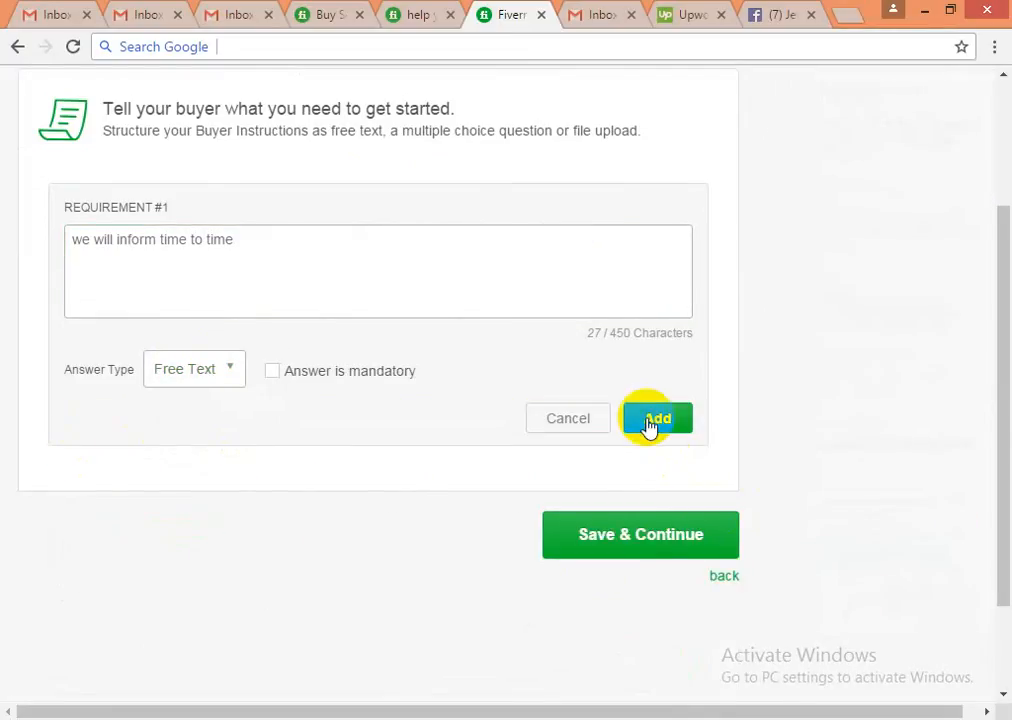
# - Add the requirement, save Requirements, and browse for a Gig Gallery portfolio photo
pyautogui.click(355, 289)
pyautogui.click(650, 420)
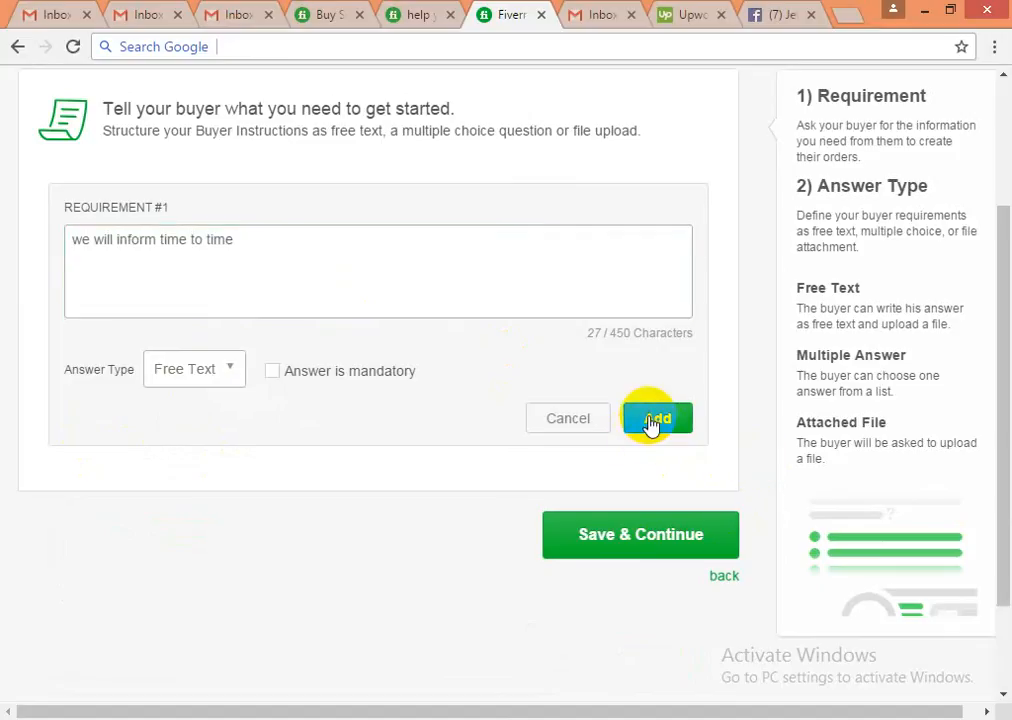
pyautogui.click(607, 396)
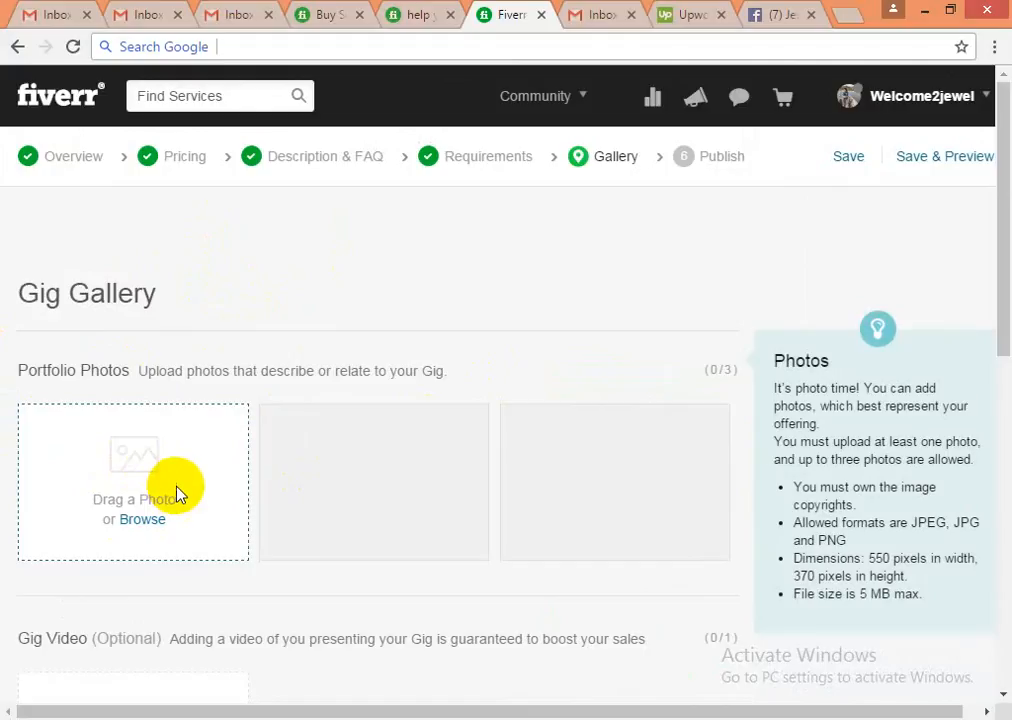
pyautogui.scroll(-1, 296, 481)
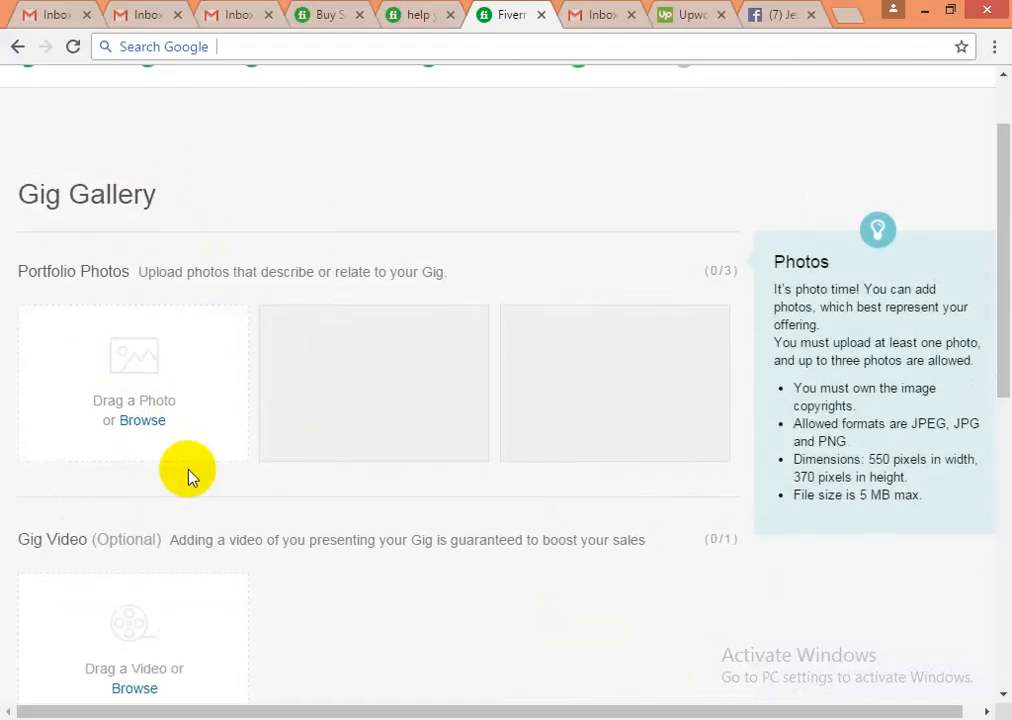
pyautogui.click(142, 421)
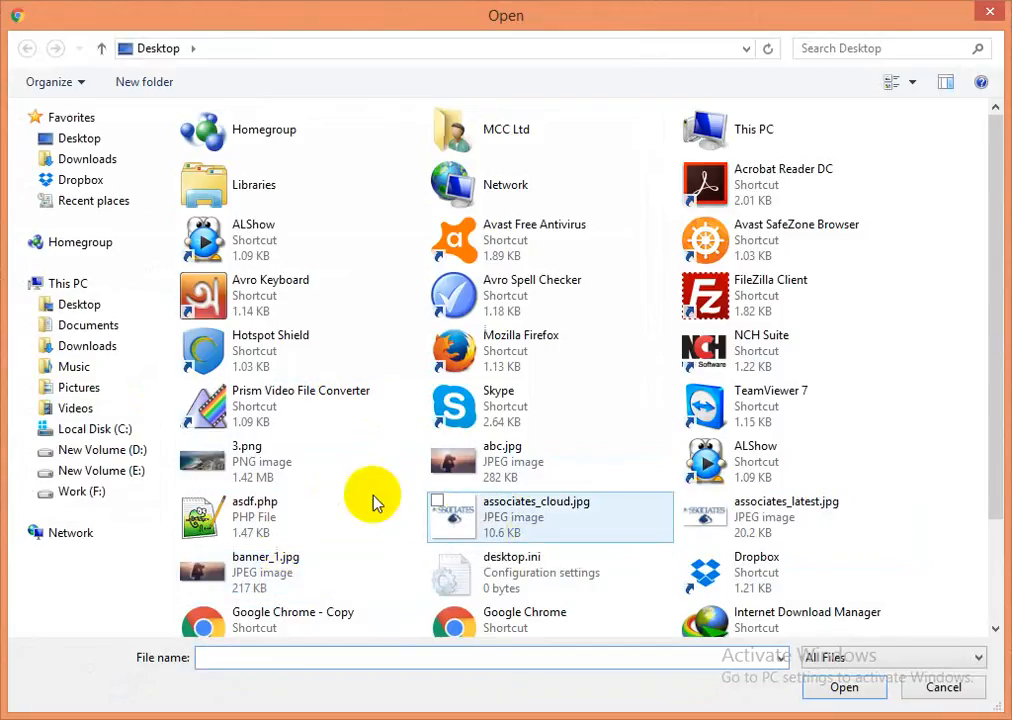
# - Open analytics_setup.jpg from E:\DIGITAL MARKETING B02\Soft++ as the primary portfolio photo
pyautogui.click(70, 449)
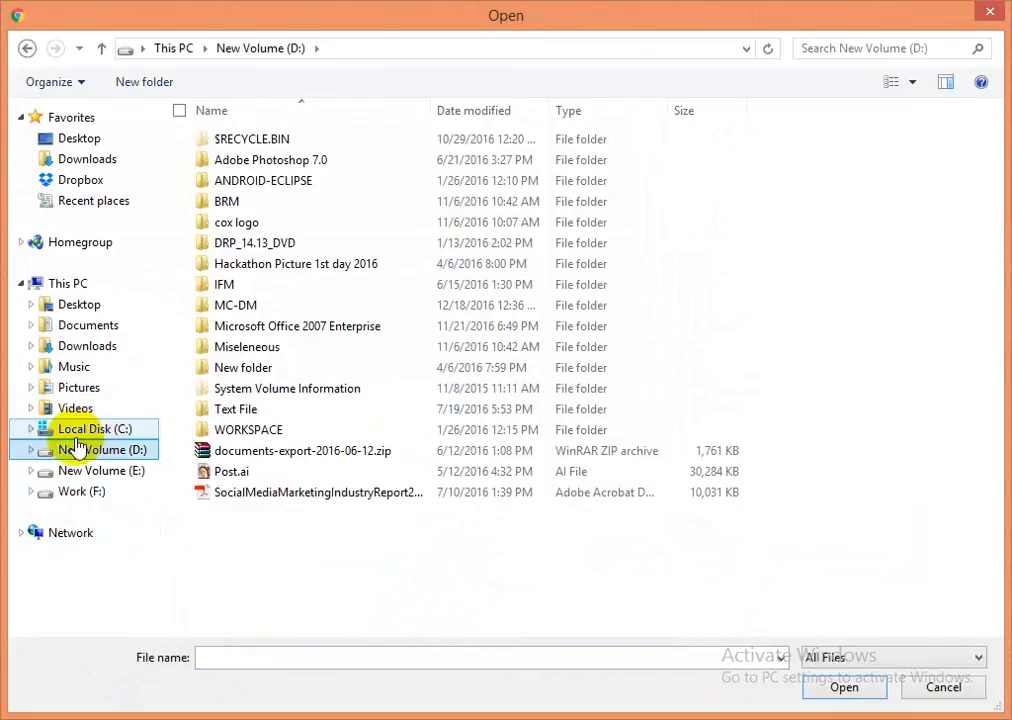
pyautogui.click(85, 430)
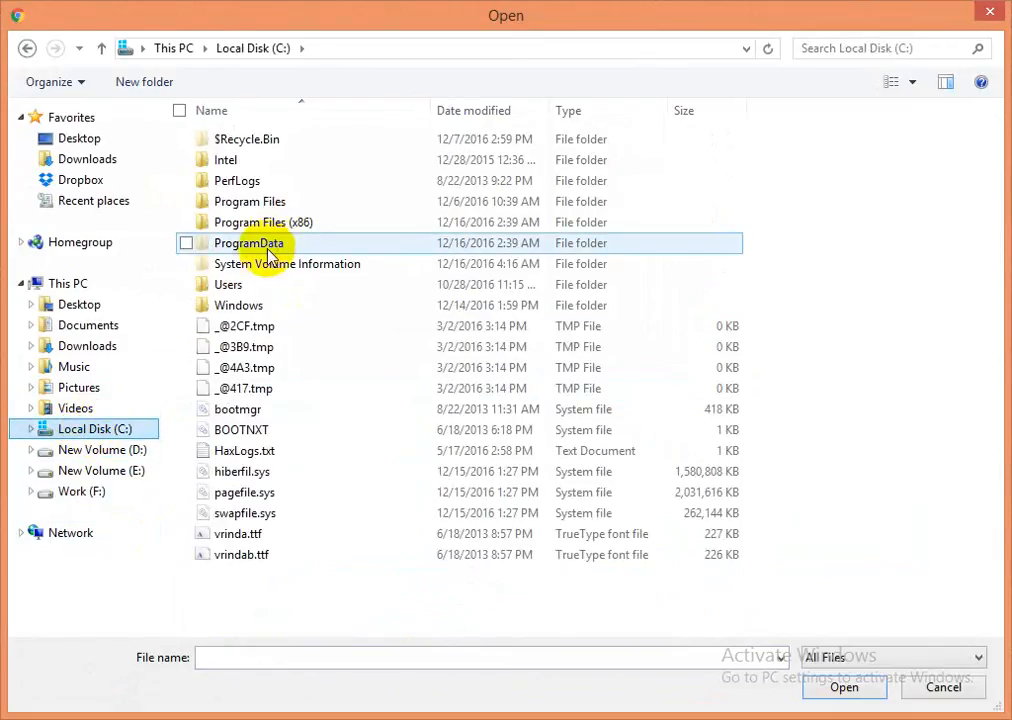
pyautogui.click(100, 471)
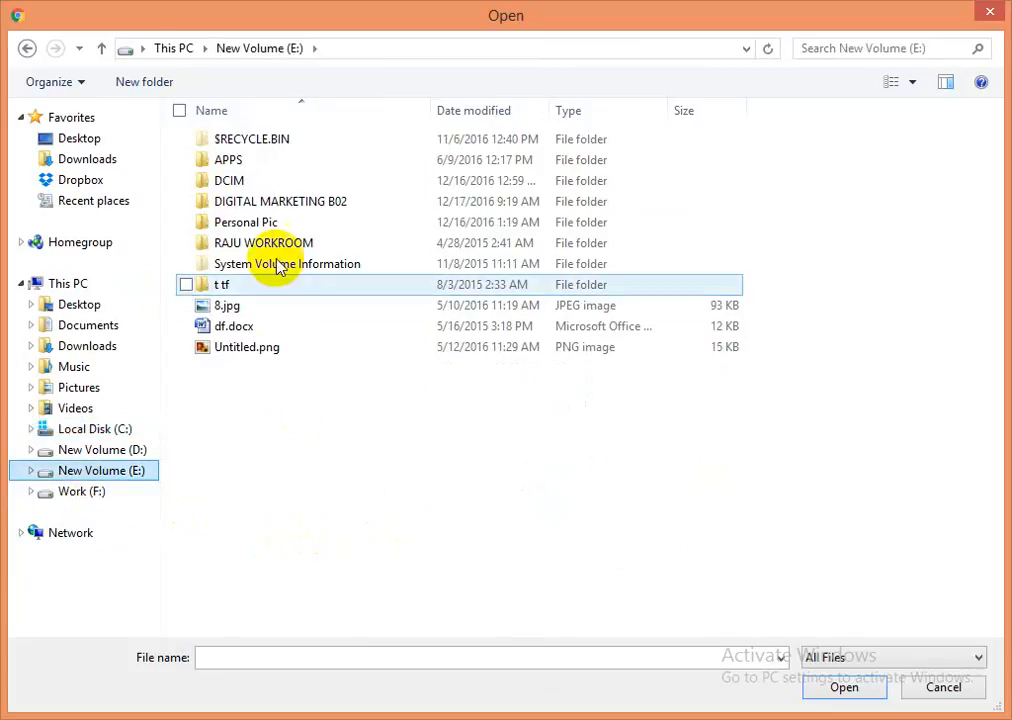
pyautogui.click(258, 203)
pyautogui.doubleClick(256, 205)
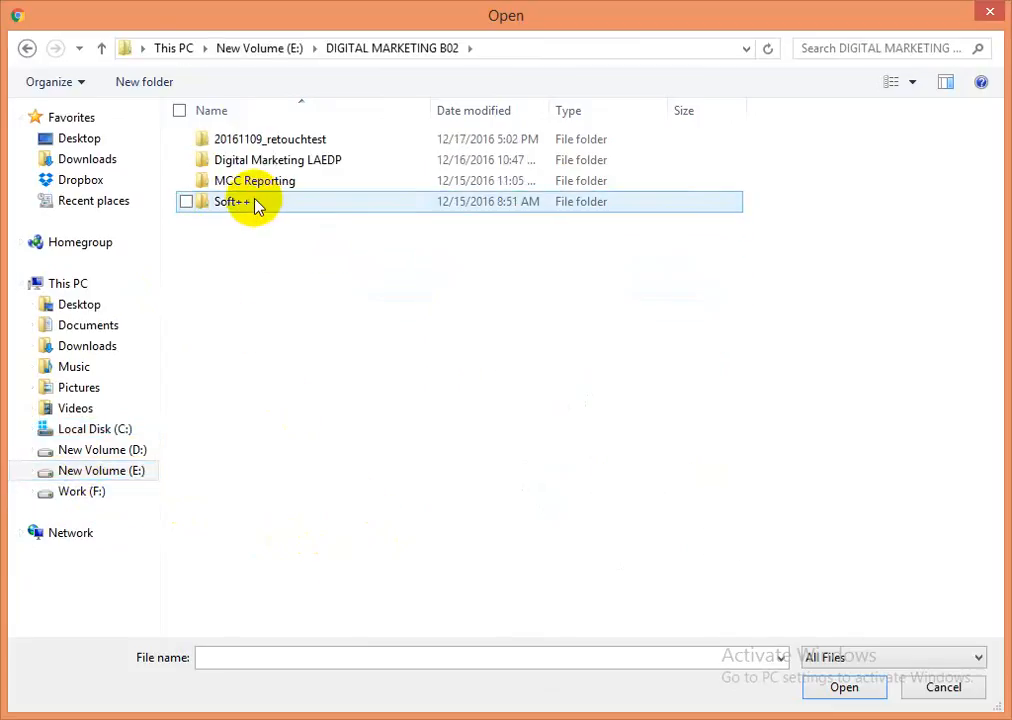
pyautogui.doubleClick(250, 163)
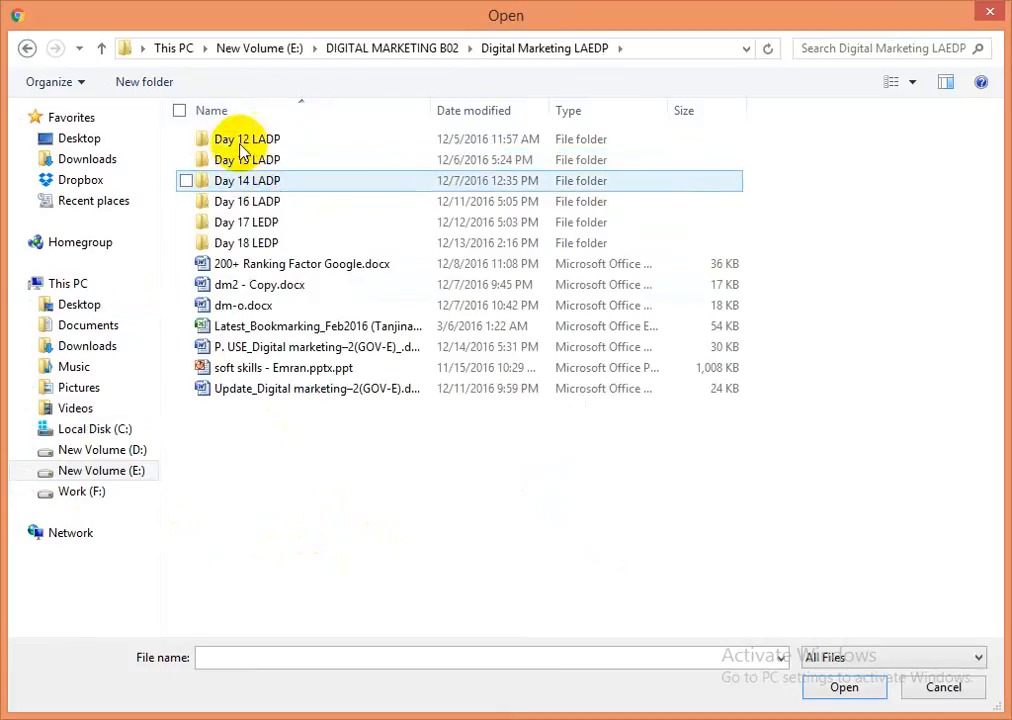
pyautogui.click(415, 58)
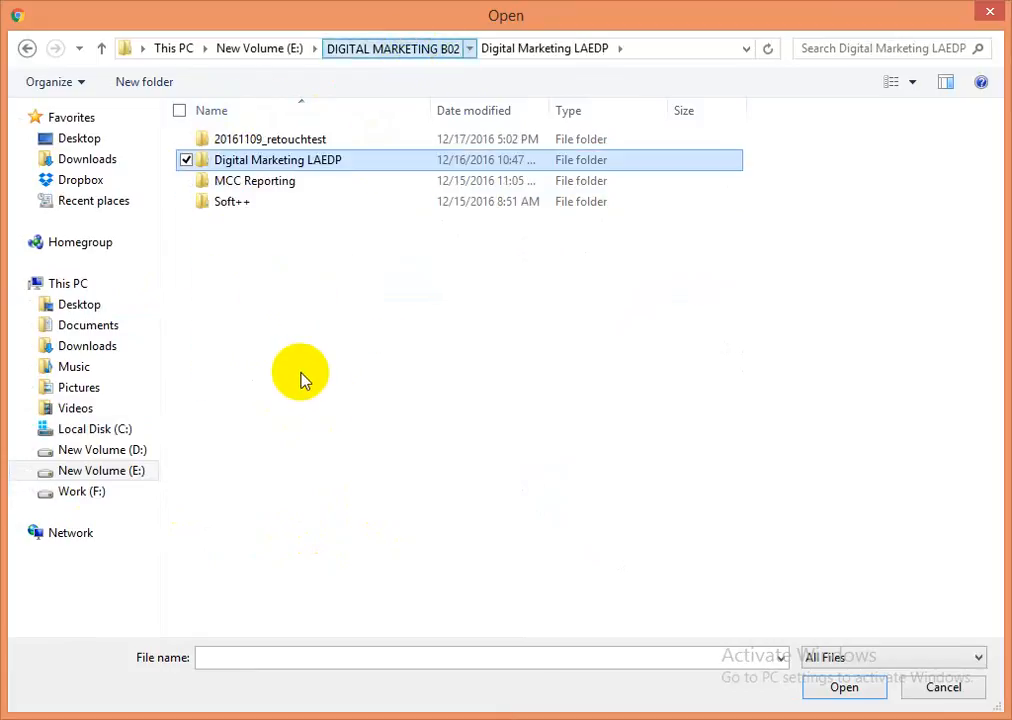
pyautogui.doubleClick(250, 212)
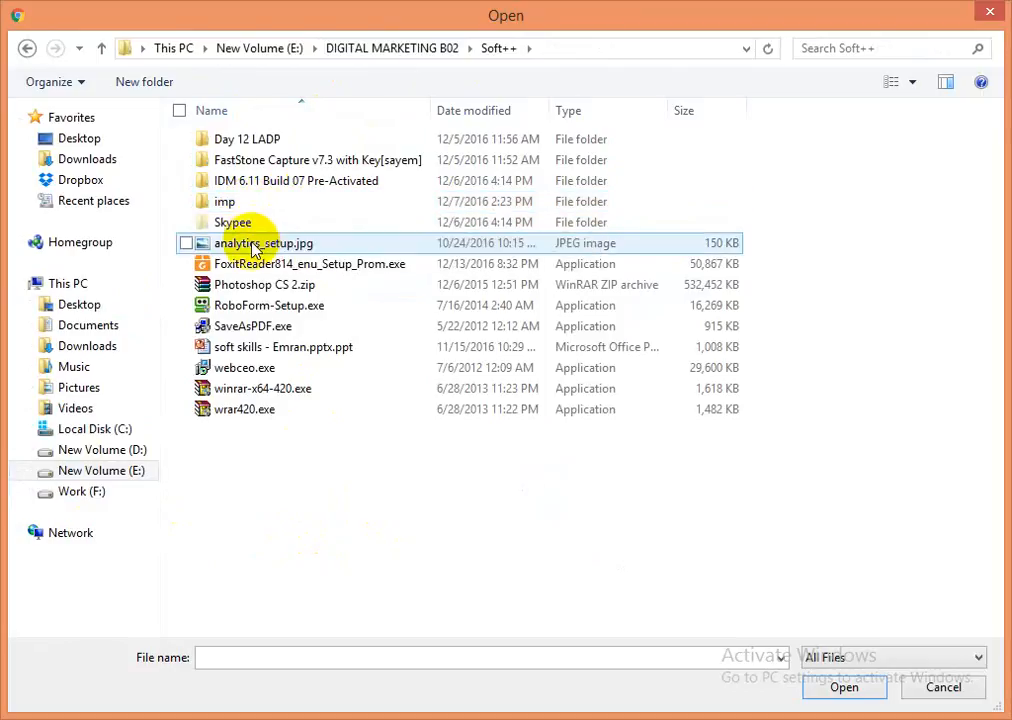
pyautogui.click(300, 245)
pyautogui.doubleClick(316, 247)
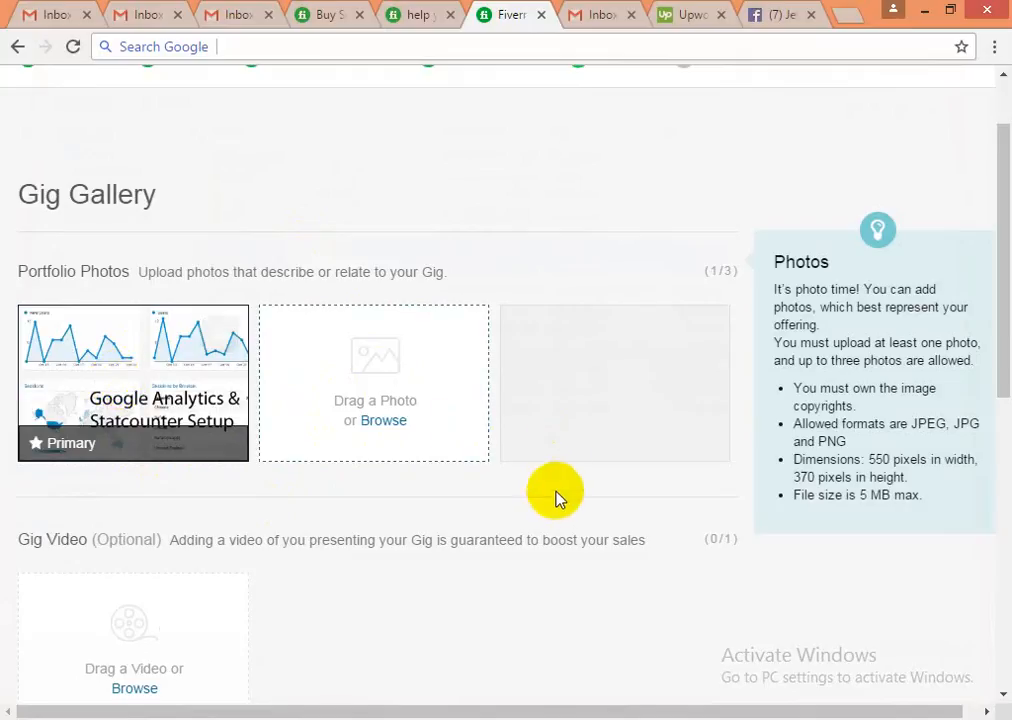
# - Save the Gig Gallery page to reach the 'Almost there...' Publish step
pyautogui.scroll(-2, 553, 497)
pyautogui.scroll(-2, 551, 518)
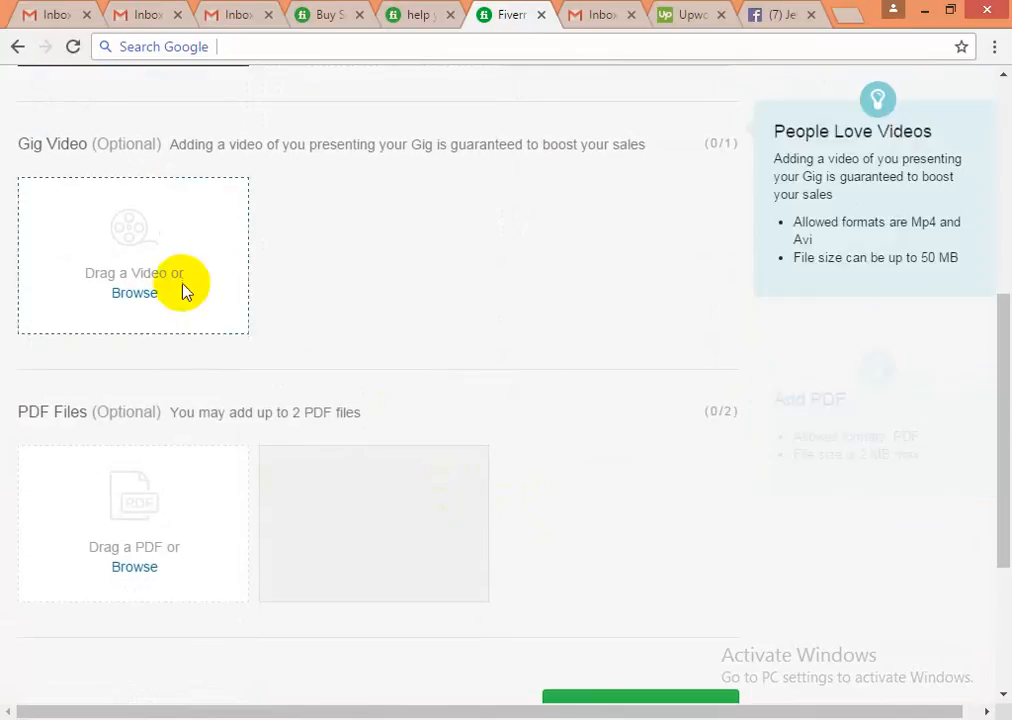
pyautogui.scroll(-3, 407, 502)
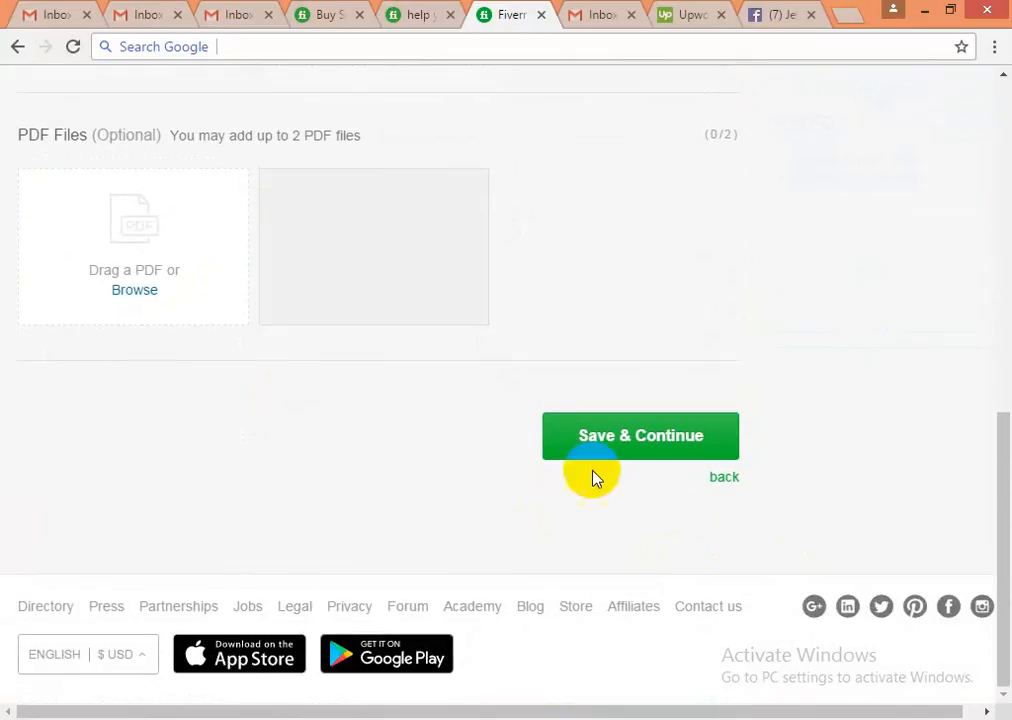
pyautogui.click(603, 448)
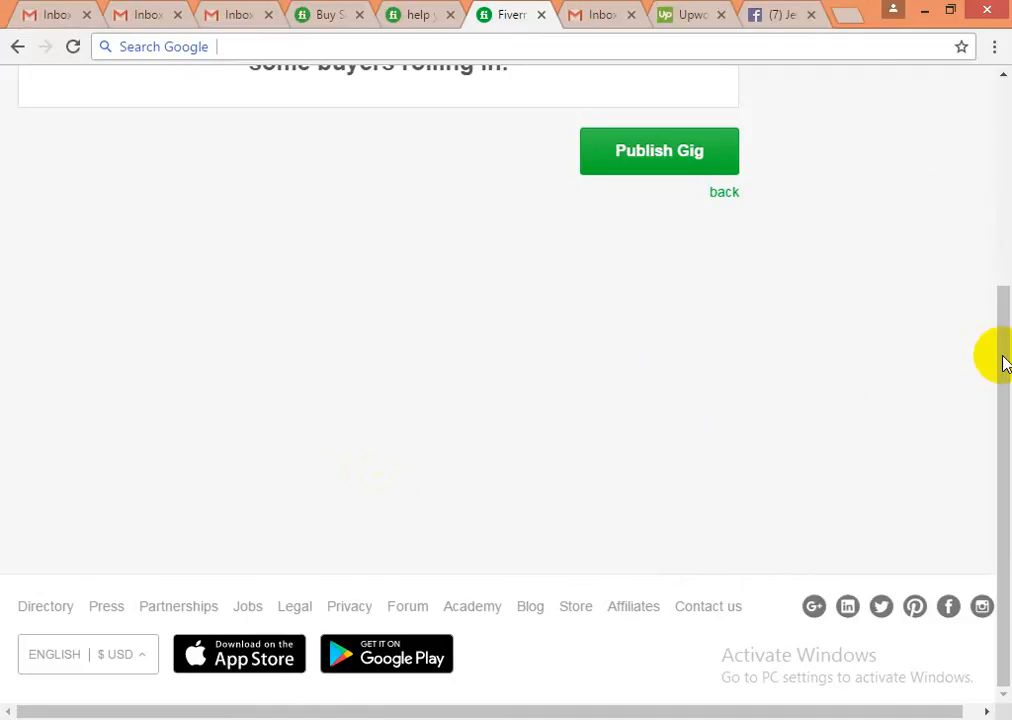
pyautogui.scroll(3, 994, 355)
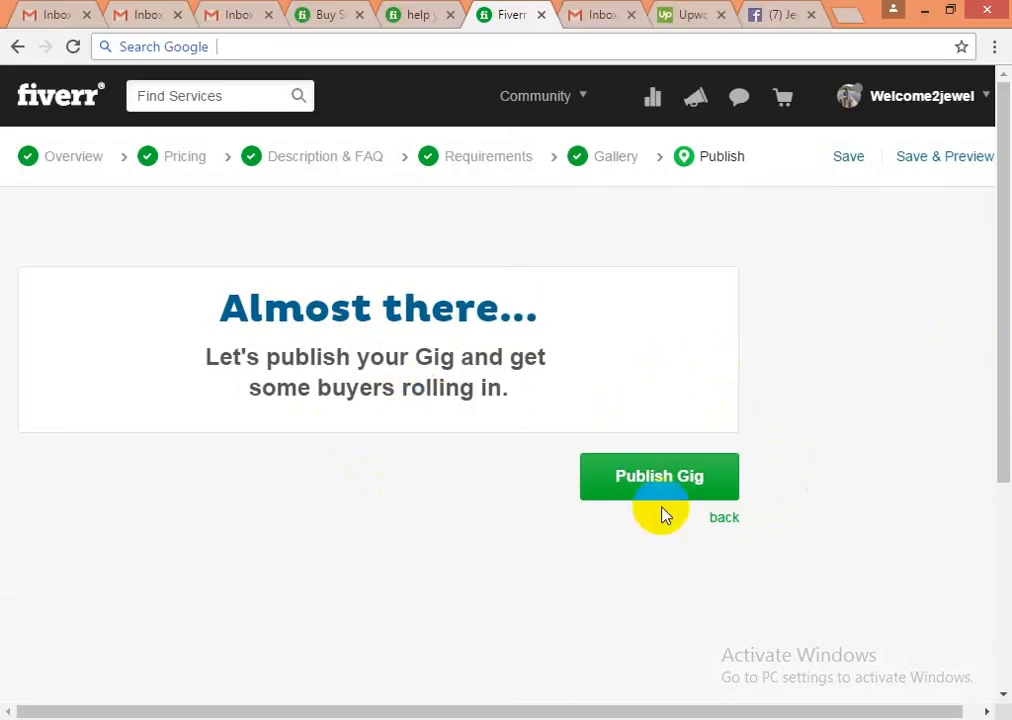
# - Publish the gig to get the 'It's Alive!' confirmation and shareable link
pyautogui.click(651, 481)
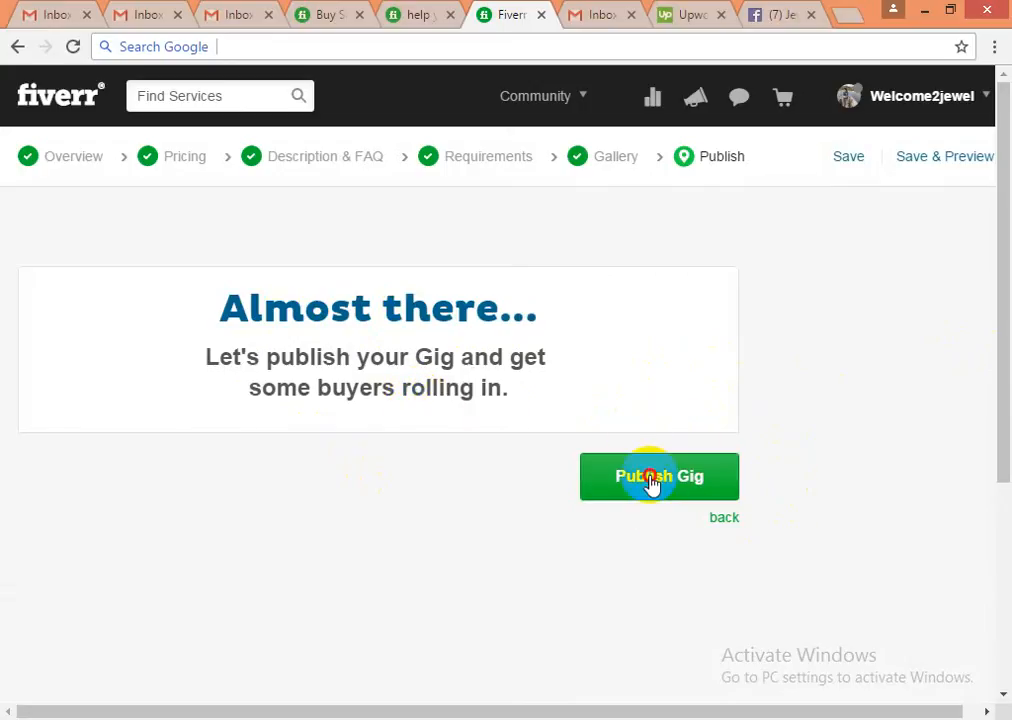
pyautogui.click(651, 481)
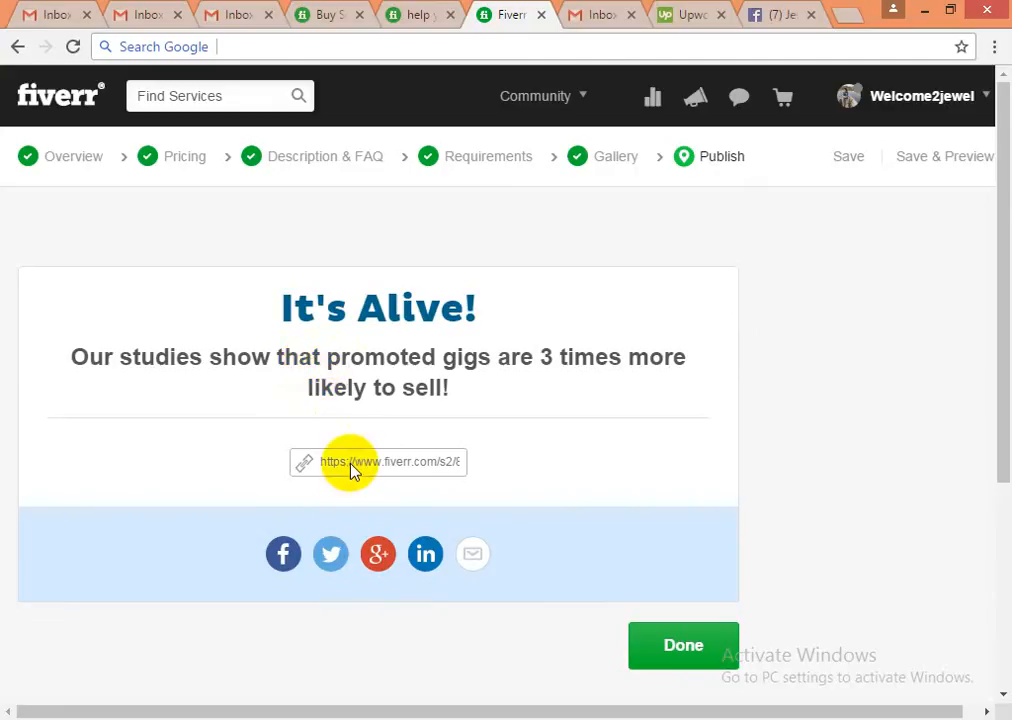
# - Grab the new gig's share link, leave the 'It's Alive!' page, and go to the Gmail inbox
pyautogui.click(386, 470)
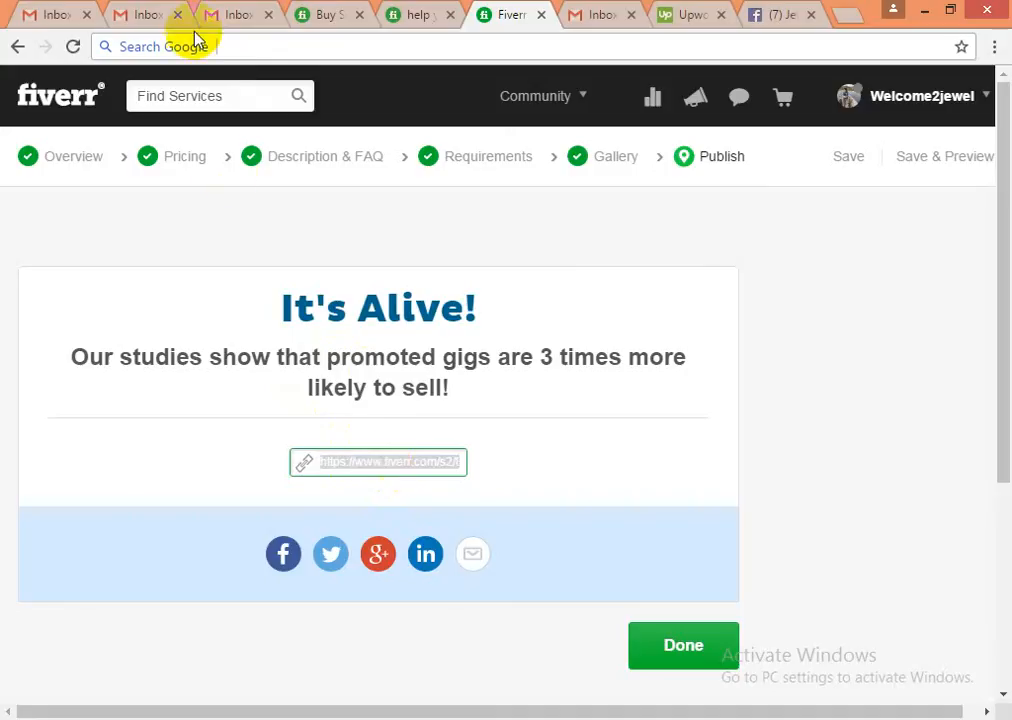
pyautogui.click(684, 652)
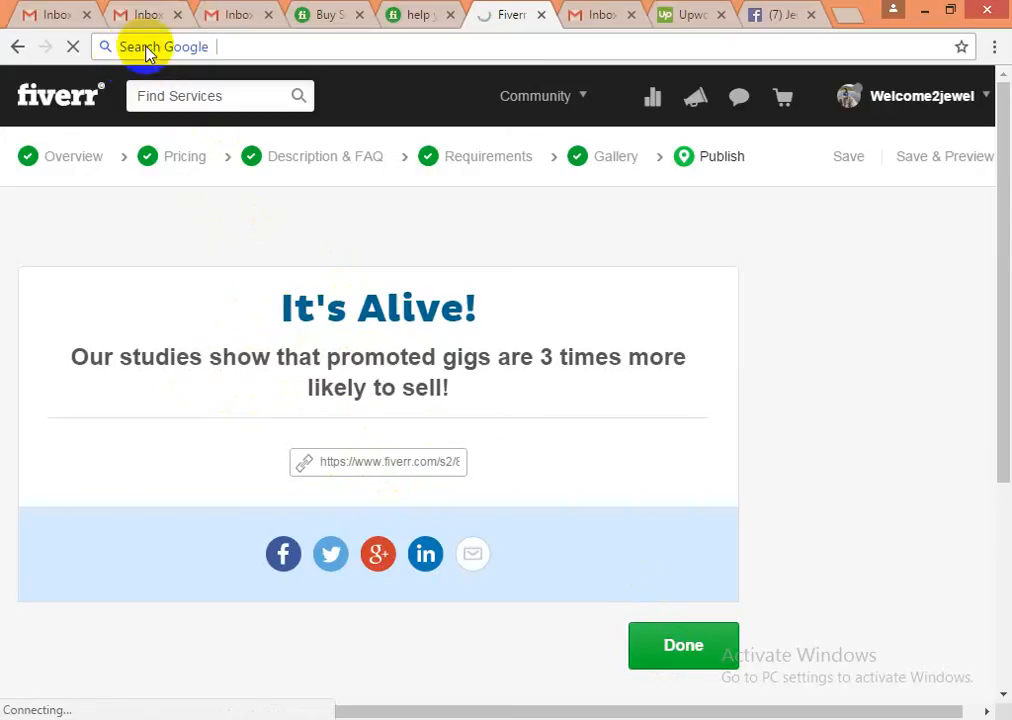
pyautogui.click(135, 15)
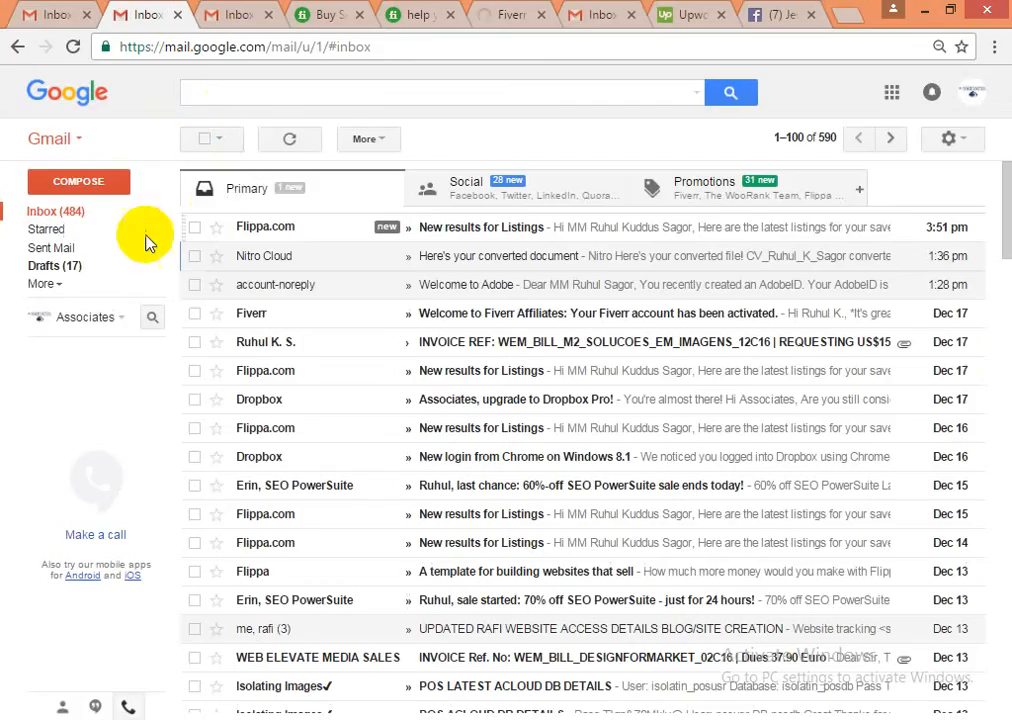
# - Draft a Gmail message with subject 'Jewel gigs' and the gig's Fiverr link pasted in the body
pyautogui.click(85, 193)
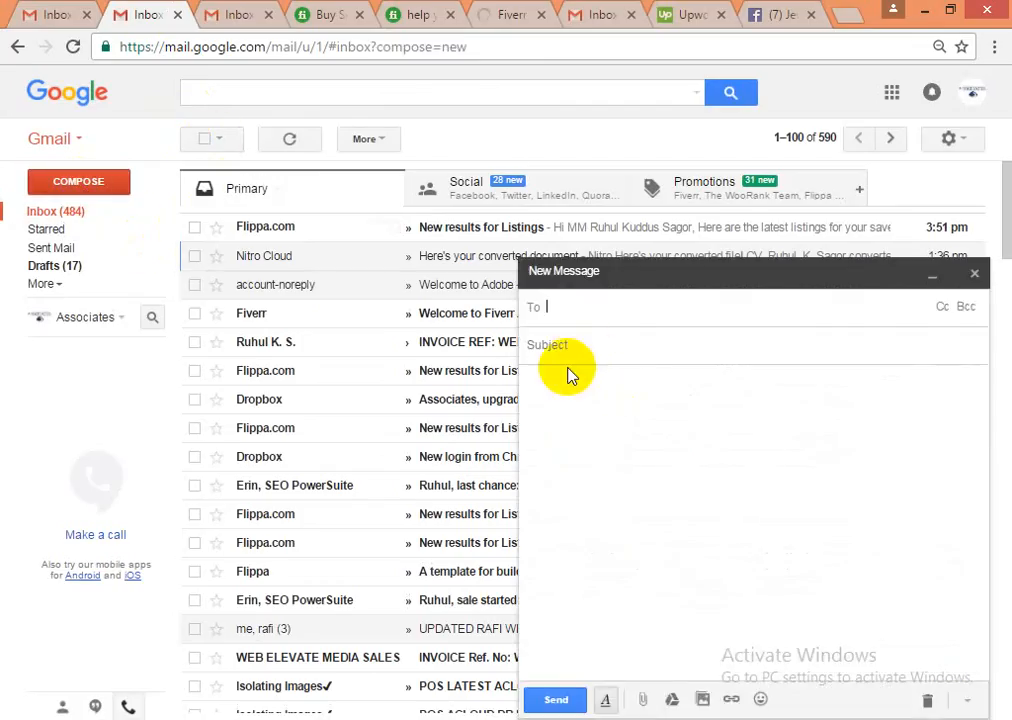
pyautogui.click(559, 392)
pyautogui.write('https://www.fiverr.com/s2/80fb530fbc')
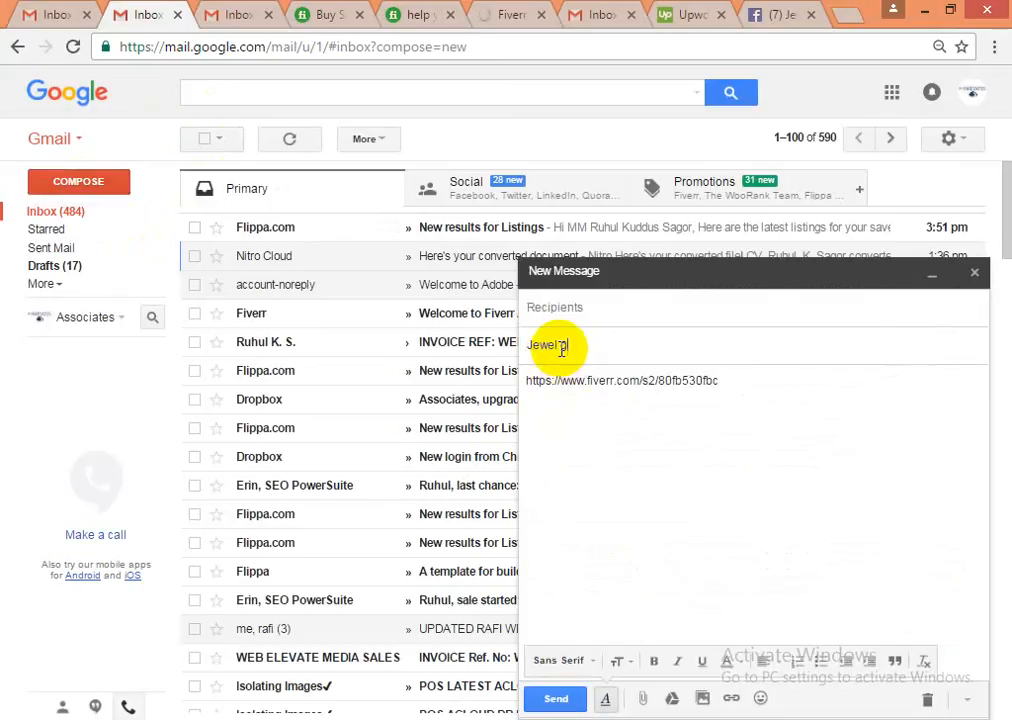
pyautogui.click(561, 349)
pyautogui.write('Jewel gigs')
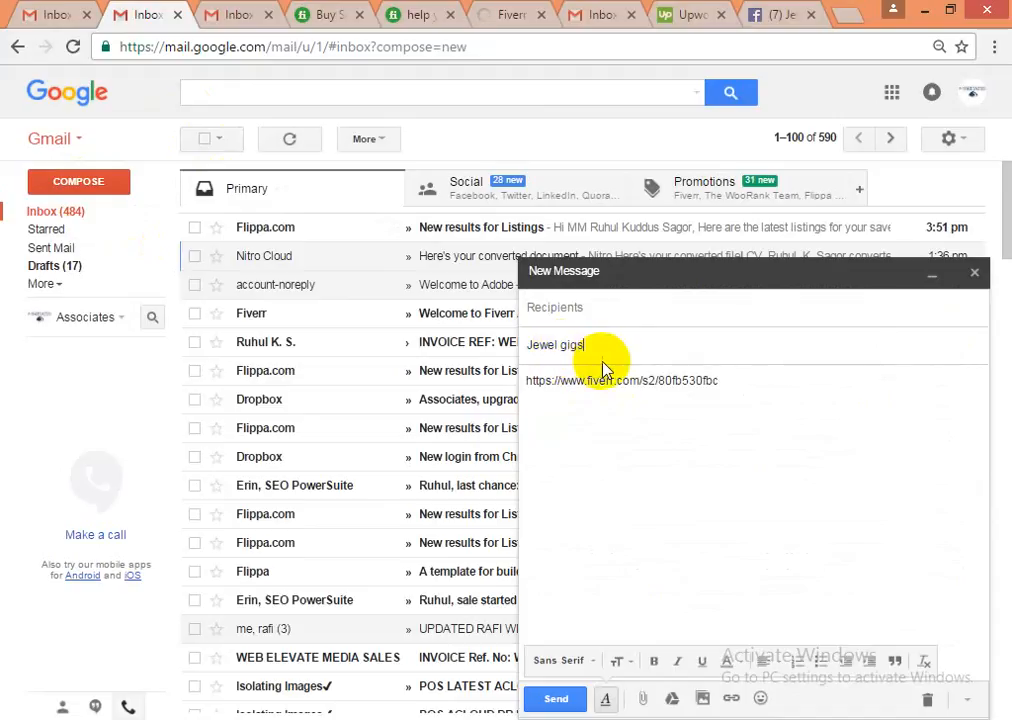
pyautogui.tripleClick(604, 383)
pyautogui.hotkey('ctrl', 'c')
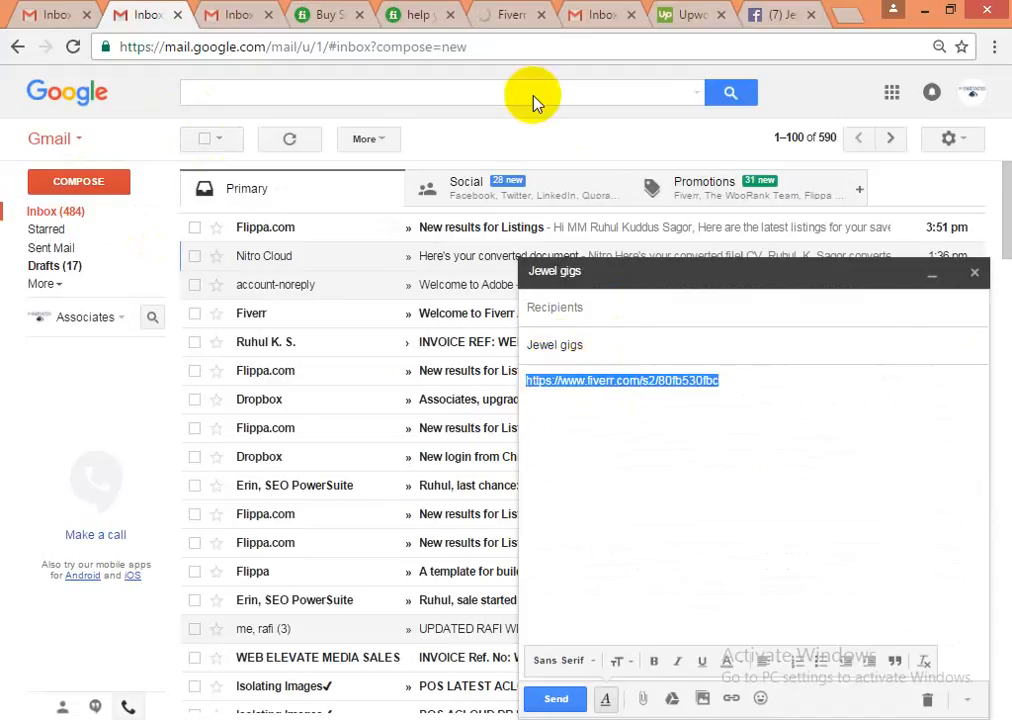
pyautogui.click(779, 15)
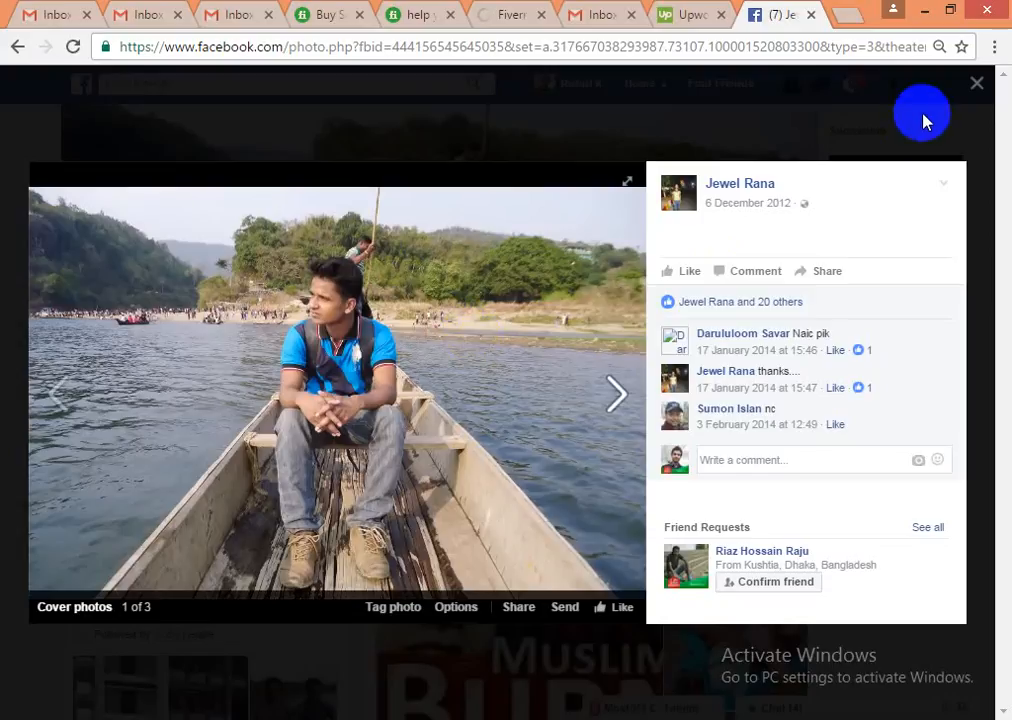
# - Paste the gig's Fiverr link into a new post in the LEDP RAJBARI BATCH 02 Facebook group
pyautogui.click(976, 84)
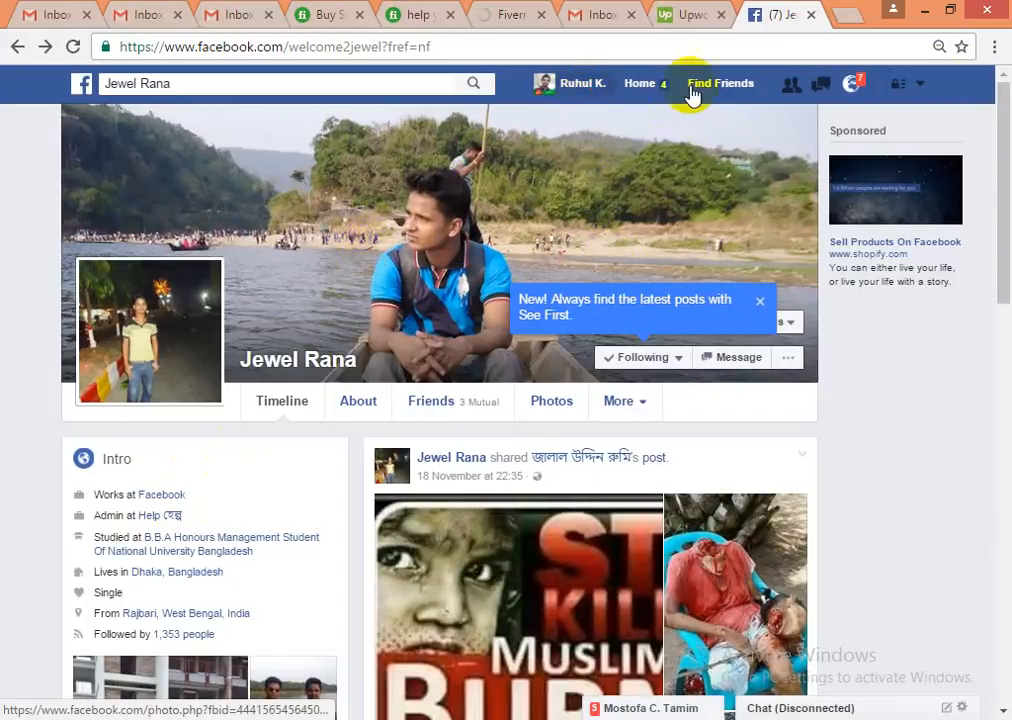
pyautogui.click(639, 83)
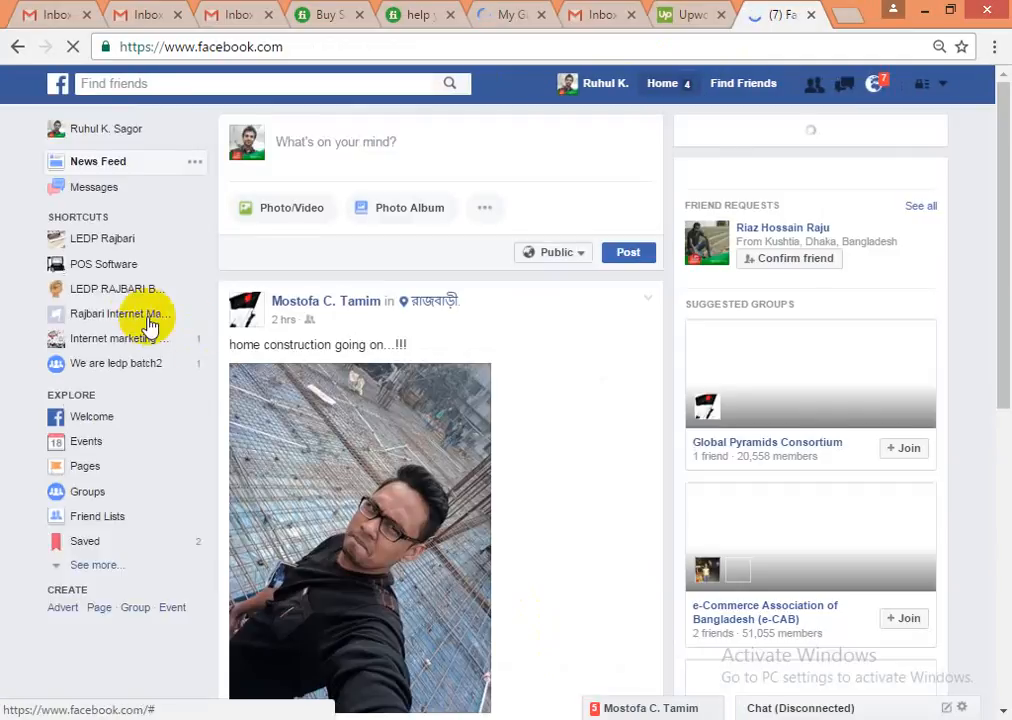
pyautogui.click(135, 296)
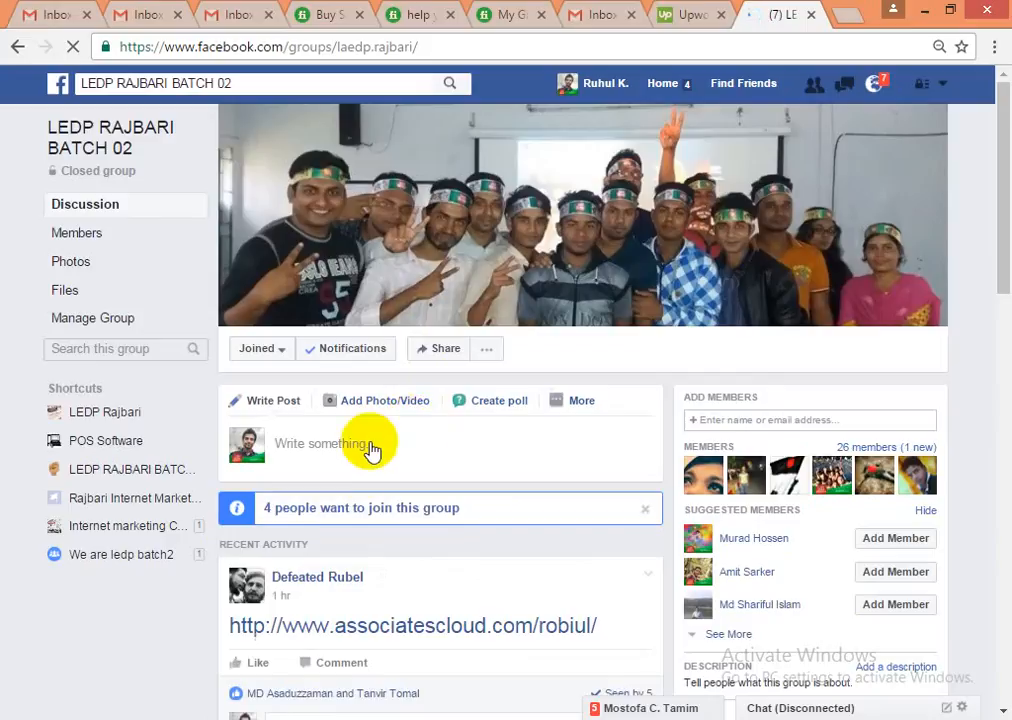
pyautogui.click(346, 446)
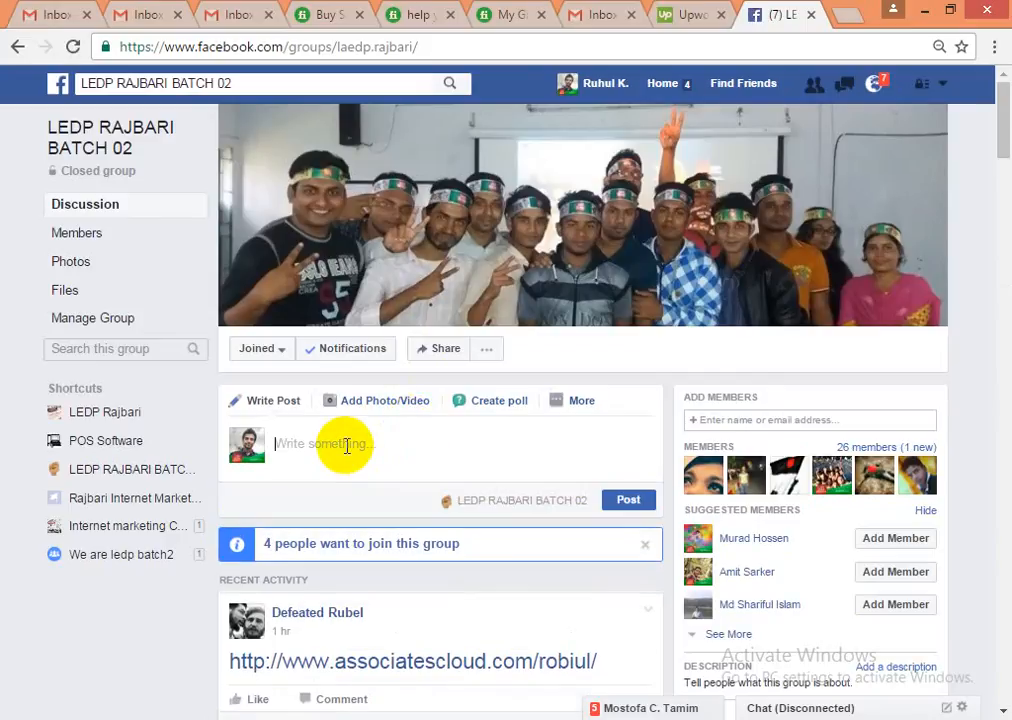
pyautogui.hotkey('ctrl', 'v')
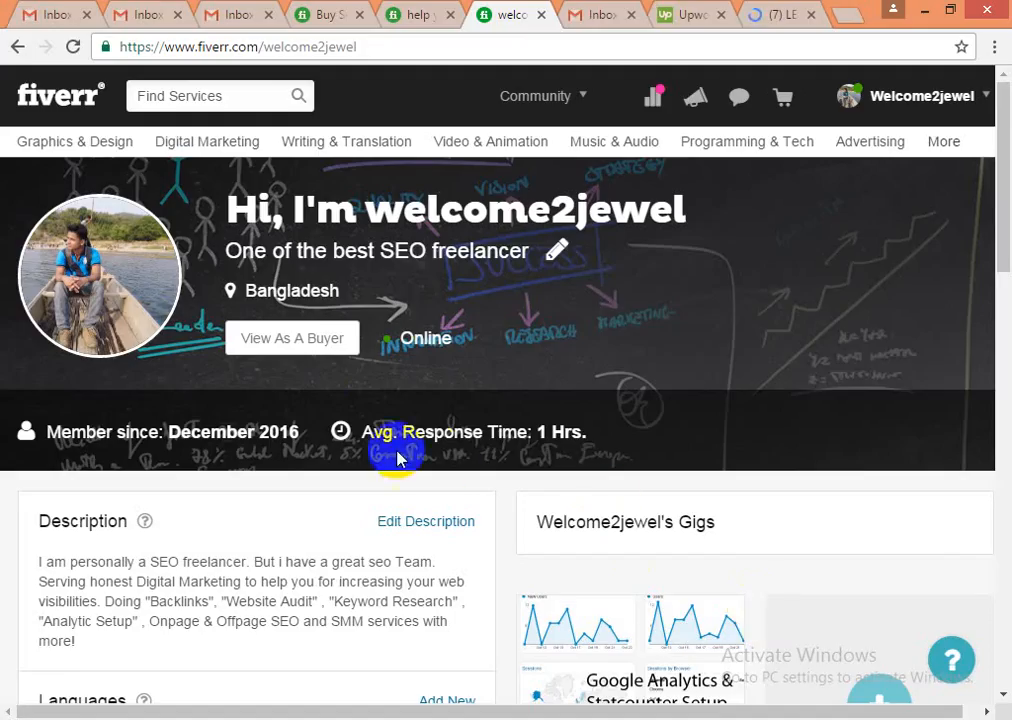
# - Open My Profile in buyer view, showing the gig card marked New Arrival at $5
pyautogui.click(922, 96)
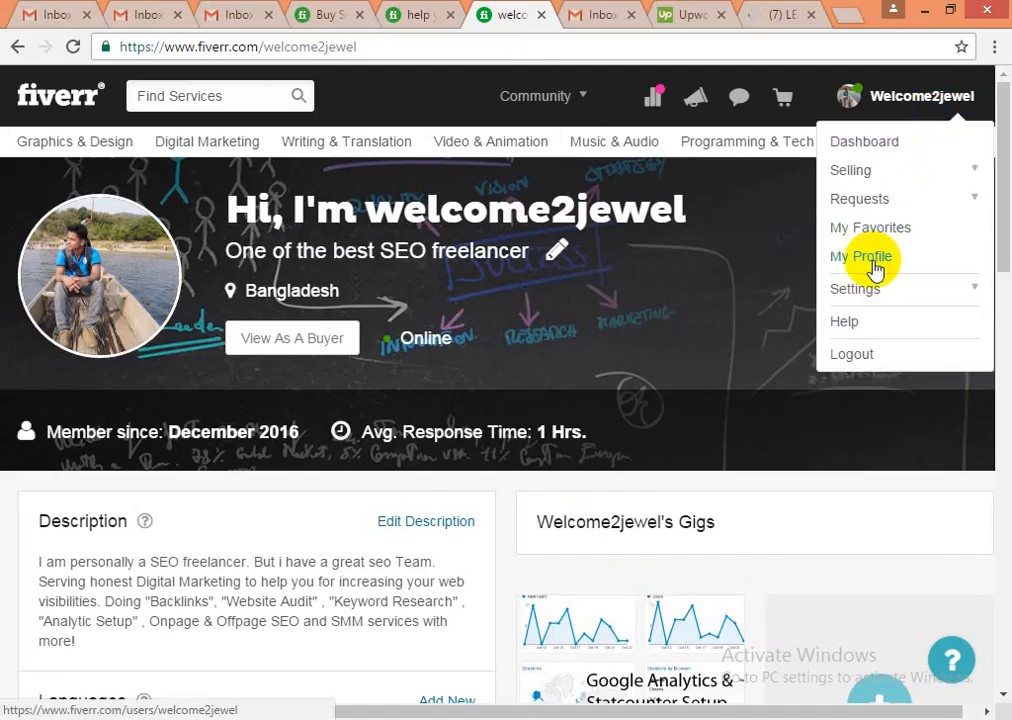
pyautogui.click(326, 396)
pyautogui.scroll(-1, 314, 452)
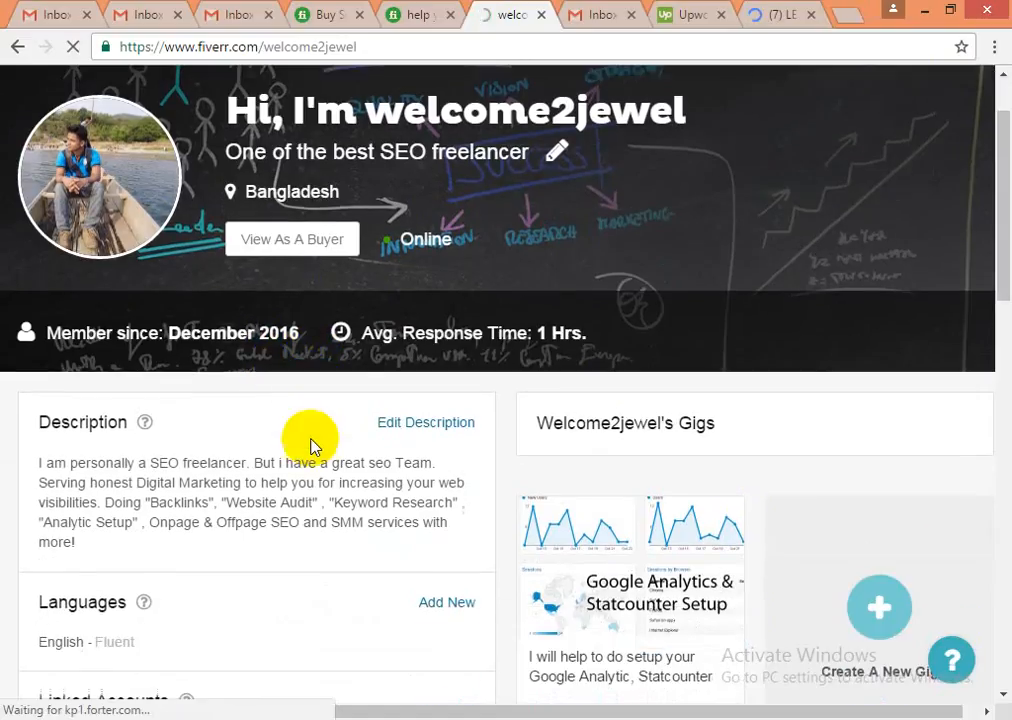
pyautogui.click(293, 245)
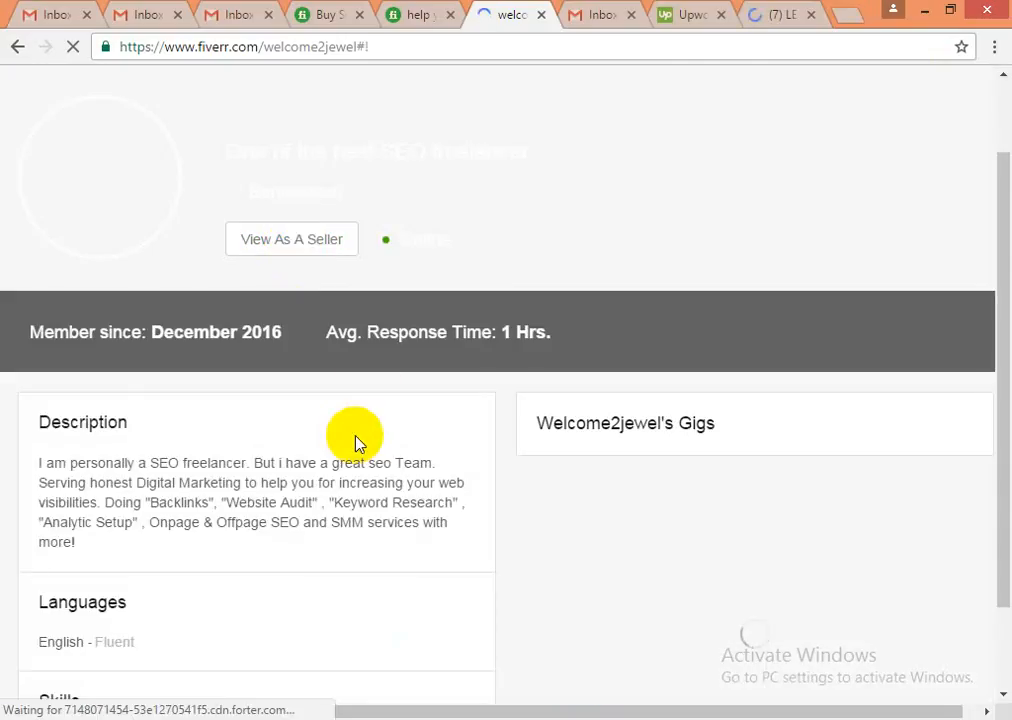
pyautogui.scroll(-4, 360, 485)
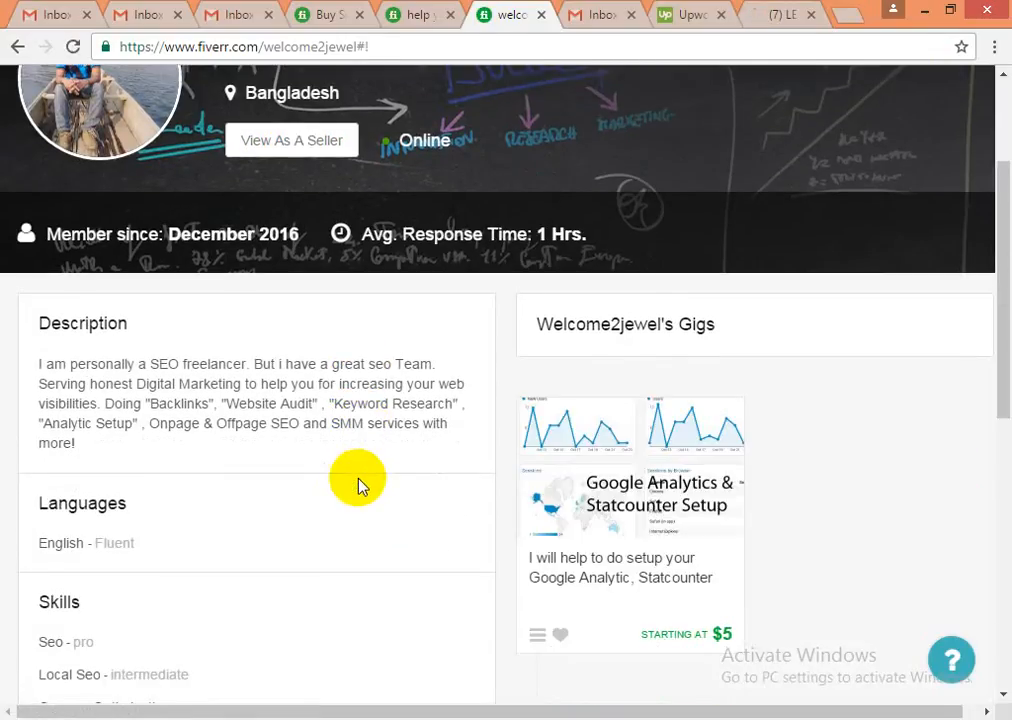
pyautogui.scroll(1, 357, 490)
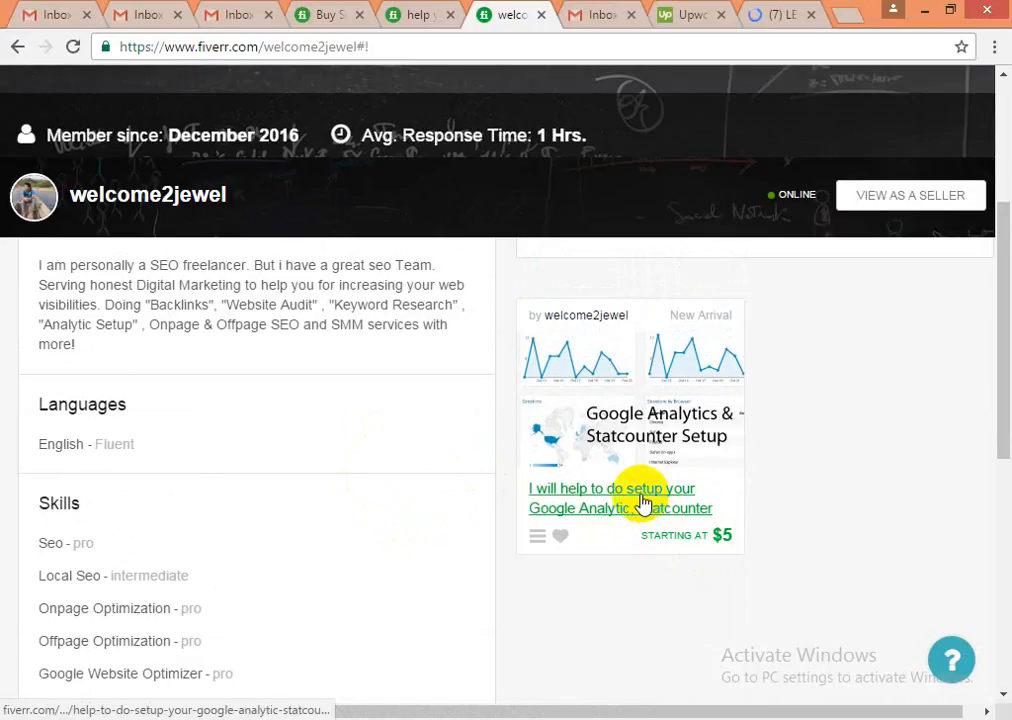
# - Open the Google Analytics & Statcounter Setup gig page with its $5, $10 and $15 packages
pyautogui.click(641, 497)
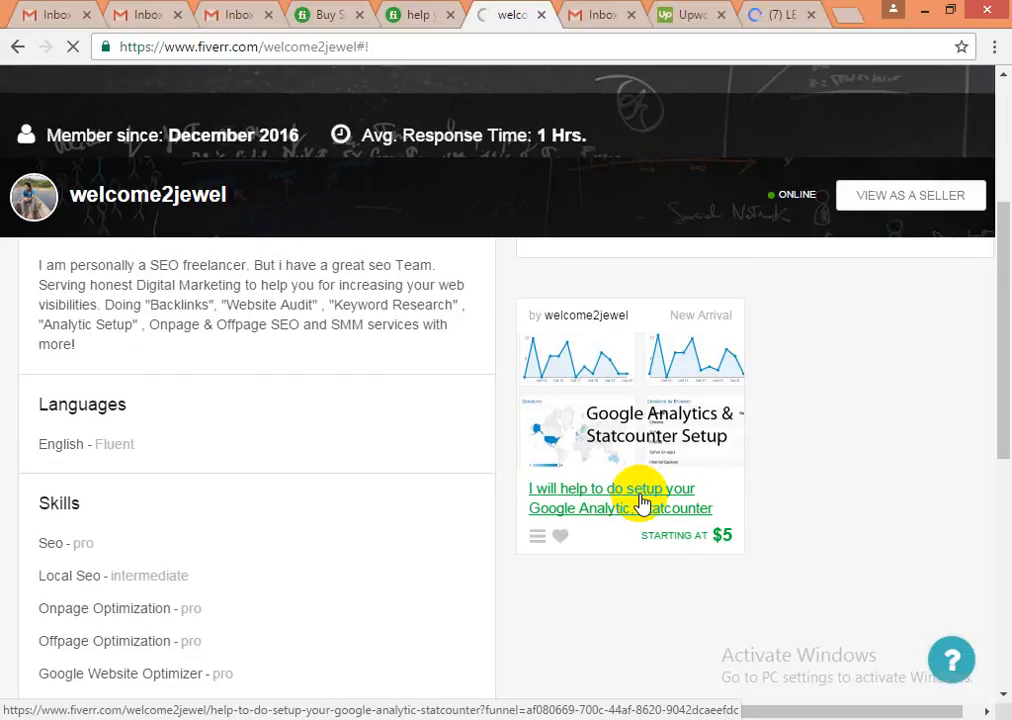
pyautogui.click(641, 502)
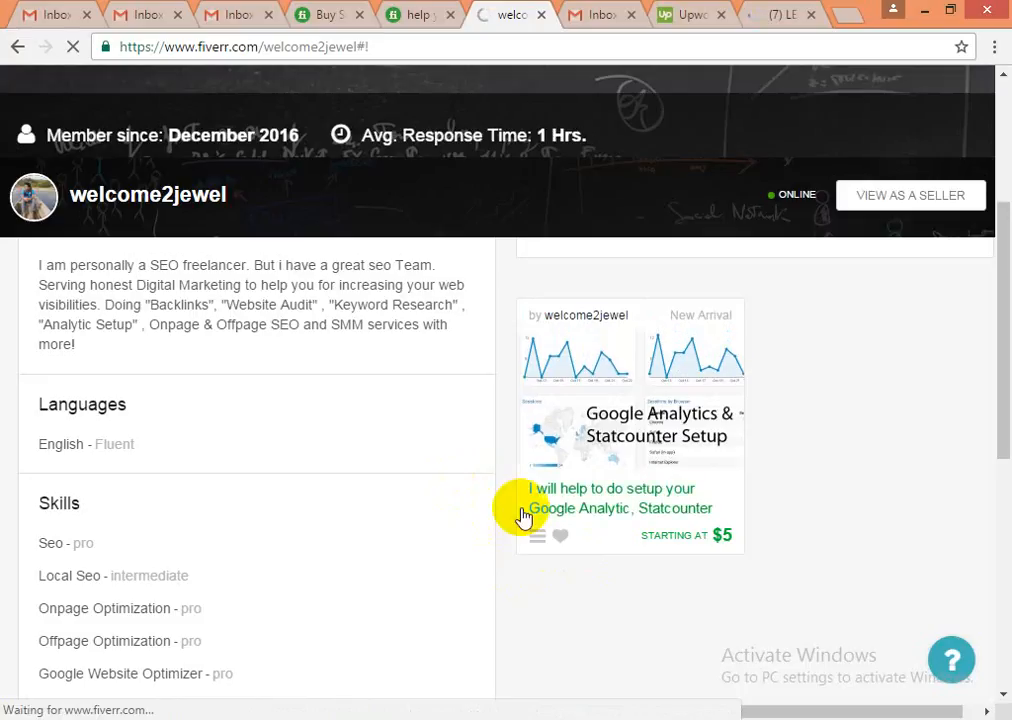
pyautogui.click(522, 515)
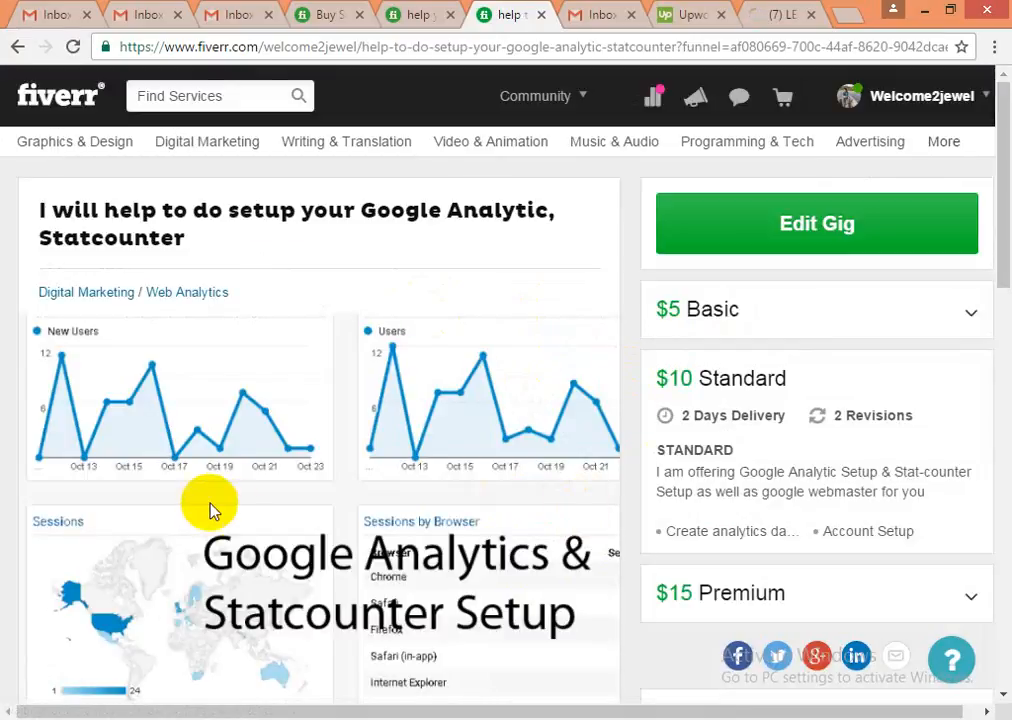
pyautogui.scroll(-1, 290, 418)
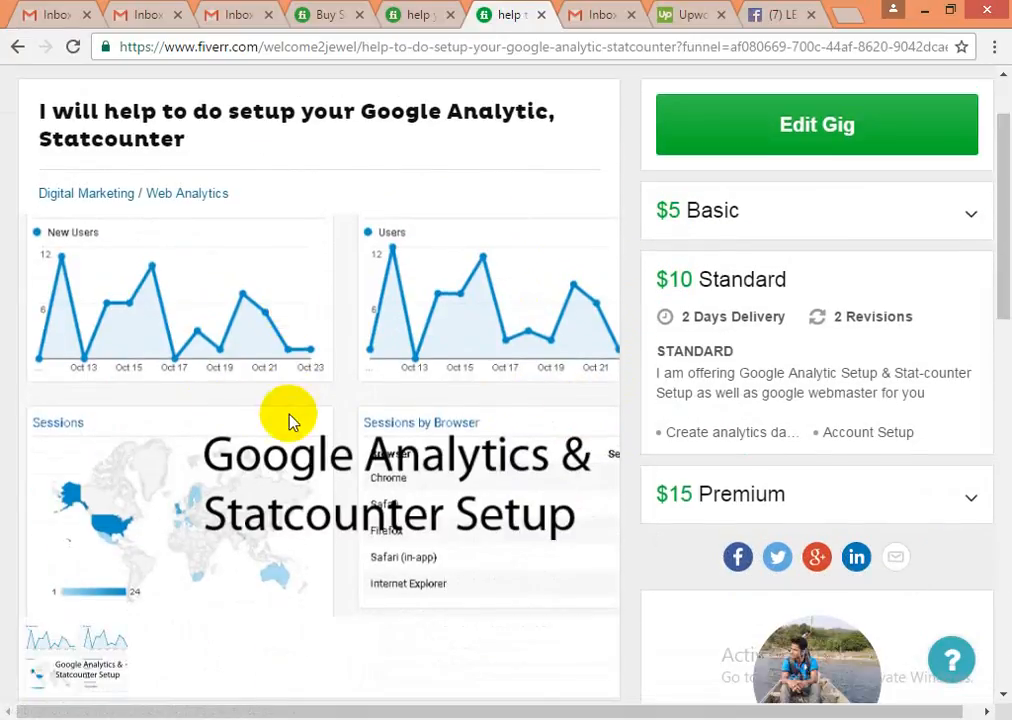
pyautogui.scroll(-2, 290, 418)
pyautogui.scroll(1, 290, 420)
pyautogui.scroll(1, 290, 420)
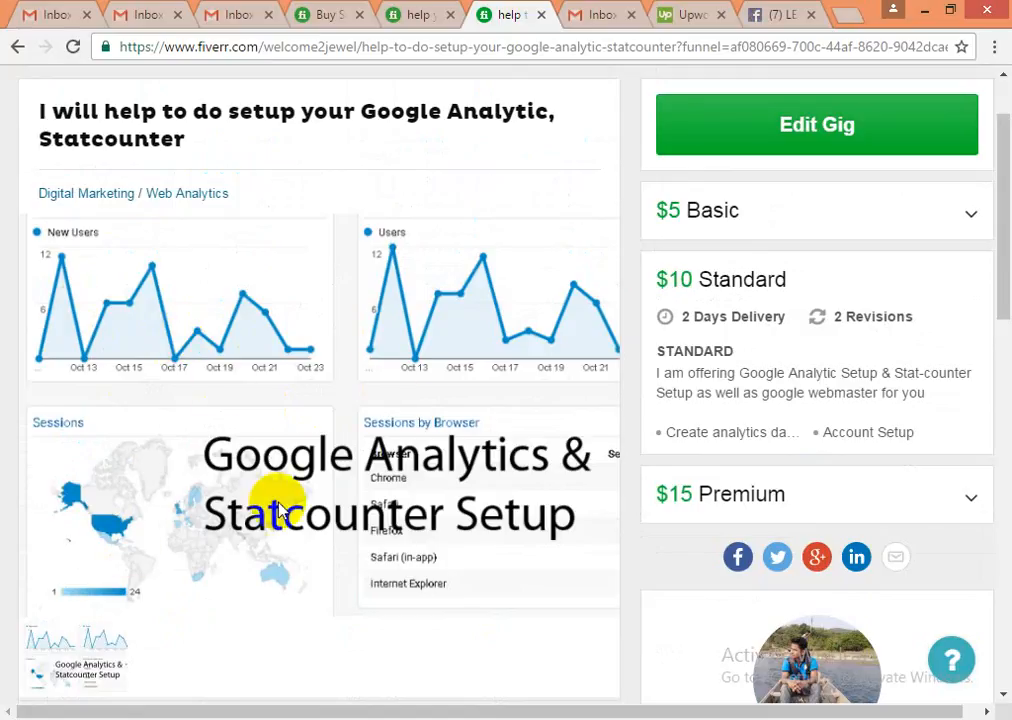
pyautogui.scroll(-1, 271, 501)
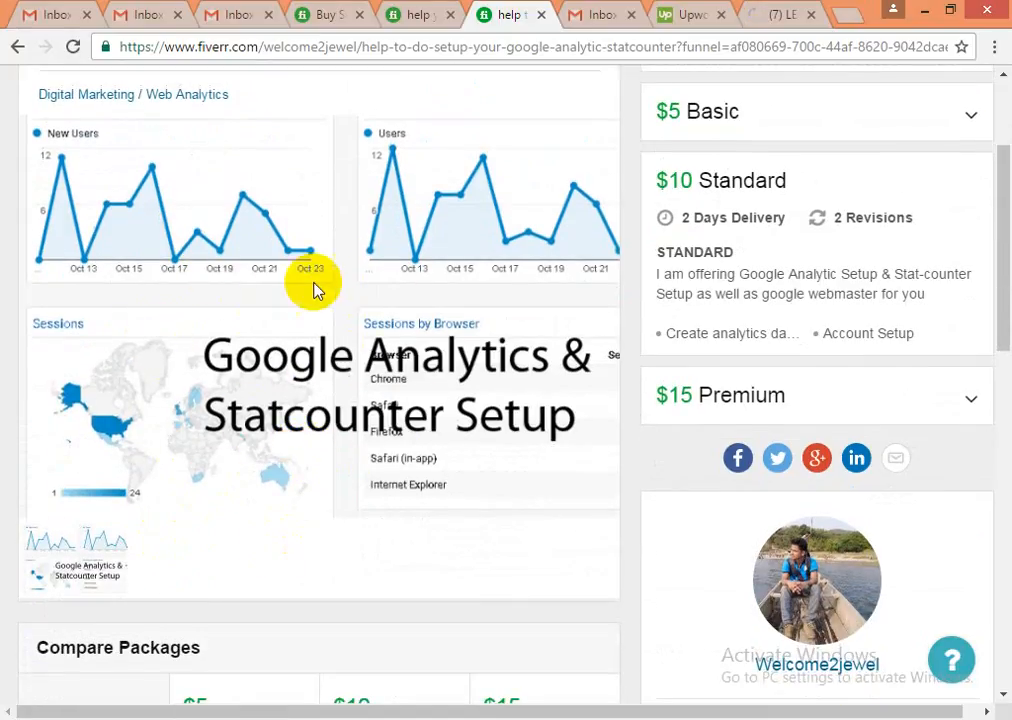
pyautogui.scroll(-3, 270, 370)
pyautogui.scroll(-1, 255, 365)
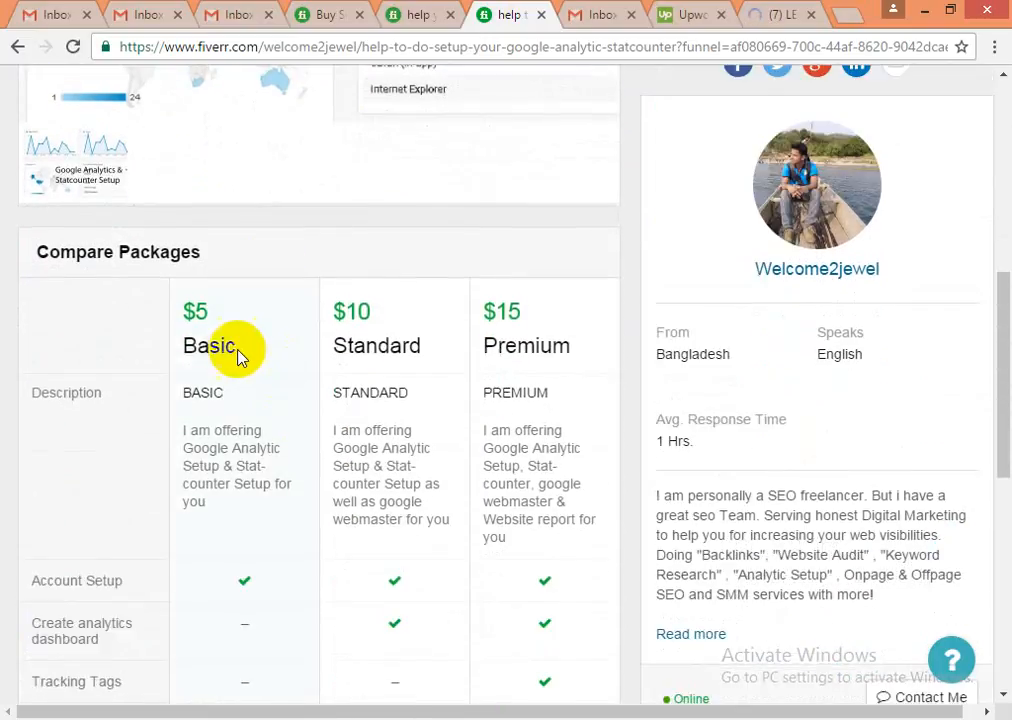
pyautogui.scroll(-2, 226, 413)
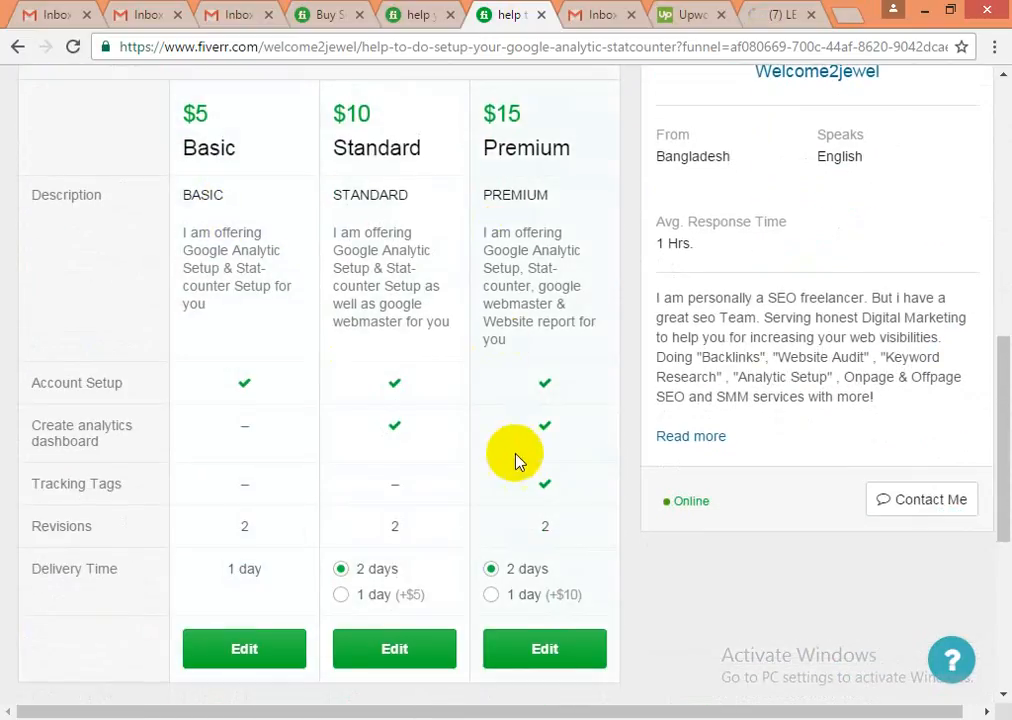
pyautogui.scroll(-1, 460, 540)
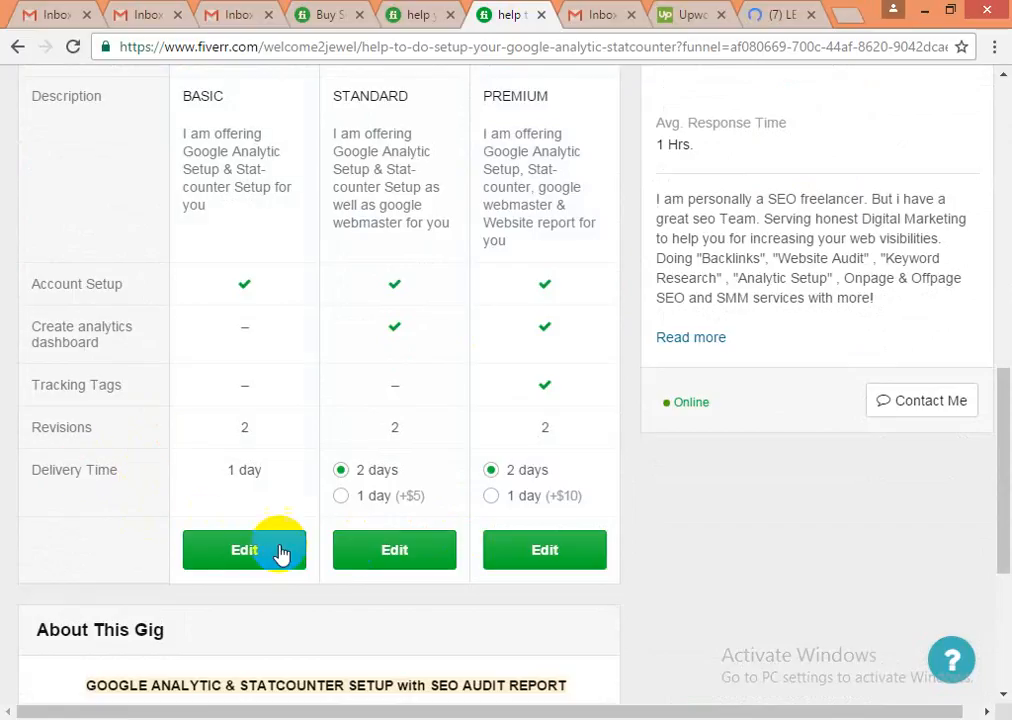
pyautogui.scroll(-2, 230, 505)
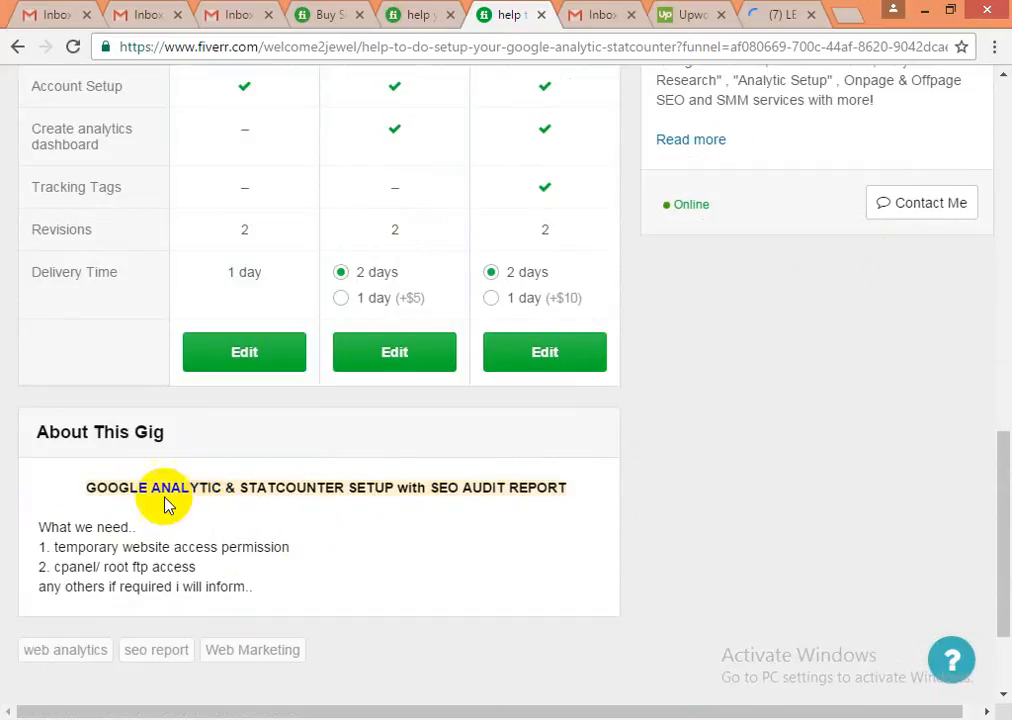
pyautogui.moveTo(45, 533); pyautogui.dragTo(264, 598)
pyautogui.scroll(7, 407, 594)
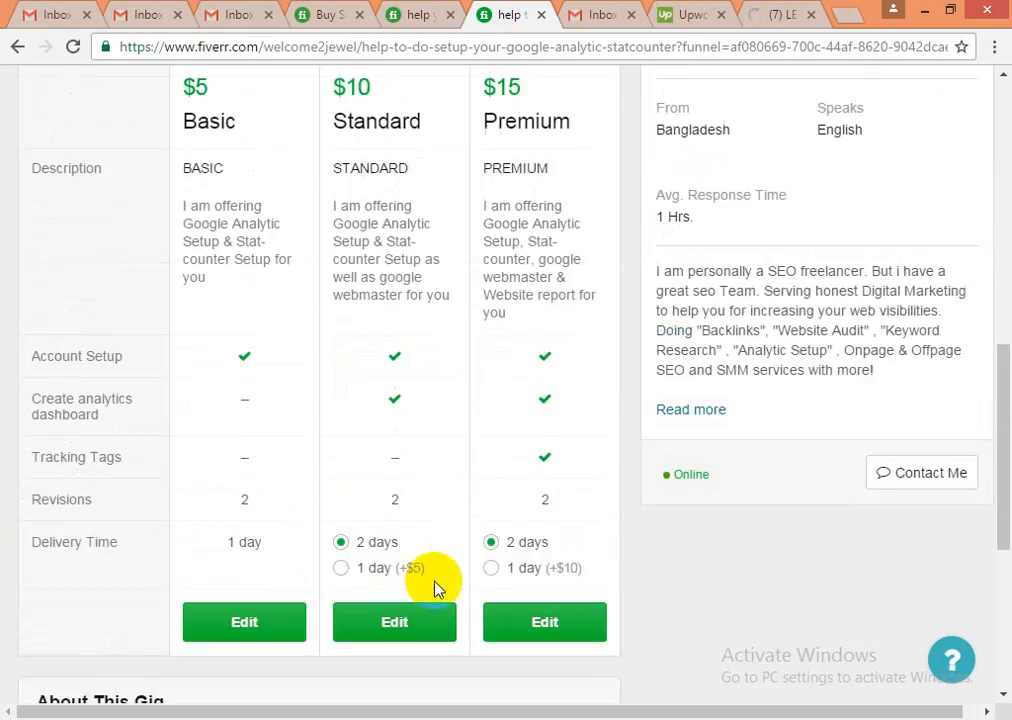
pyautogui.scroll(-2, 760, 450)
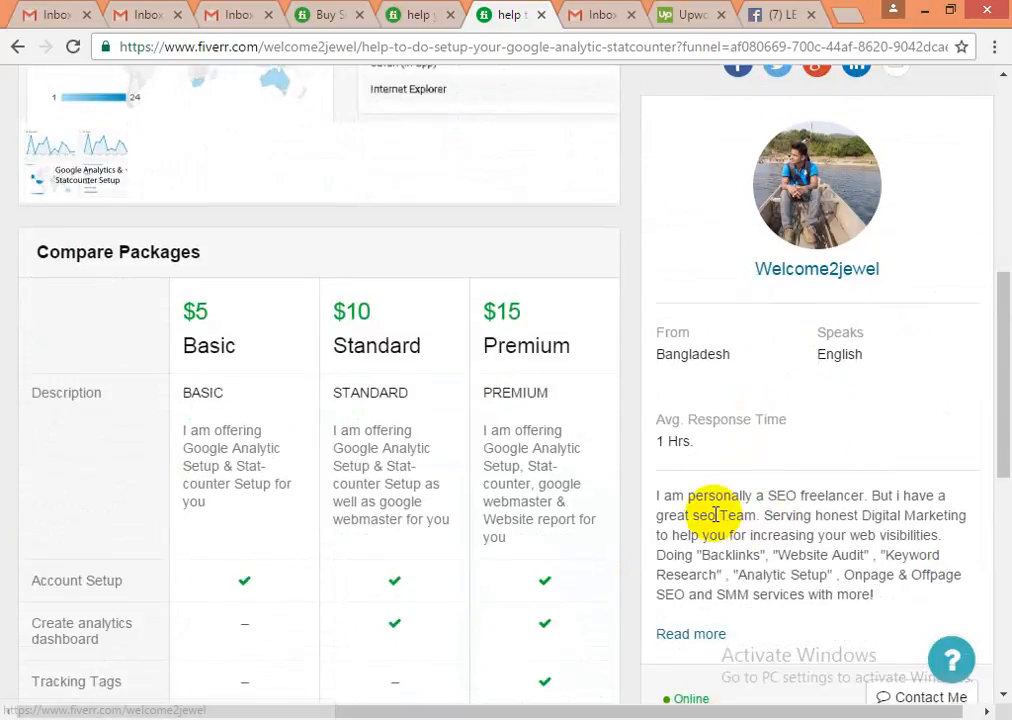
pyautogui.scroll(2, 740, 505)
pyautogui.scroll(1, 768, 500)
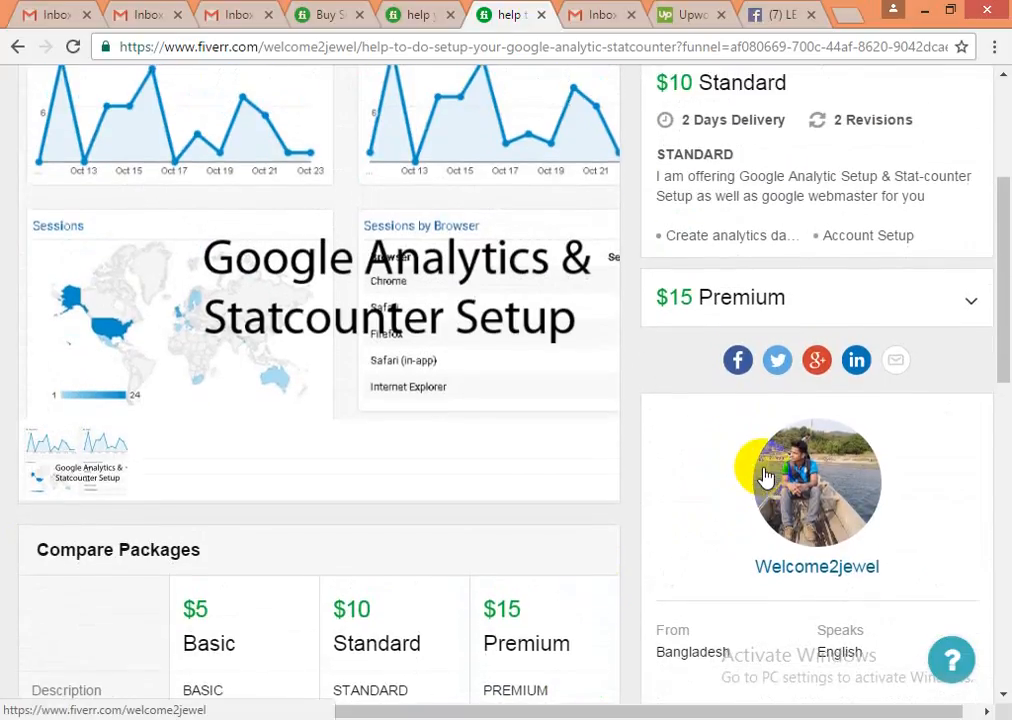
pyautogui.scroll(3, 768, 479)
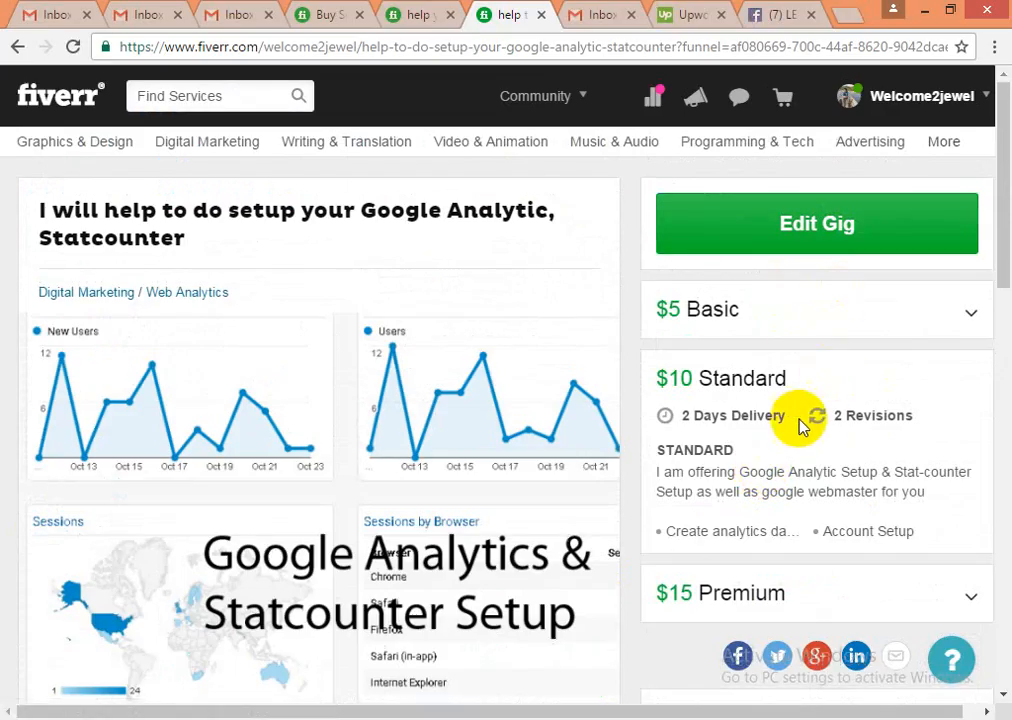